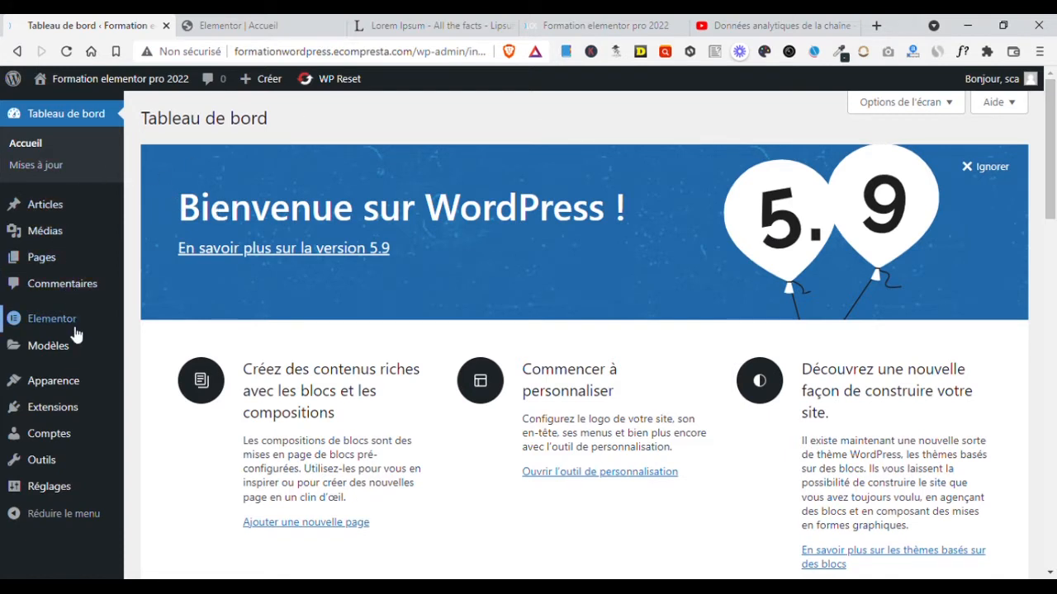
Step: Open the list of installed extensions of the WordPress site
mouse_move(75, 332)
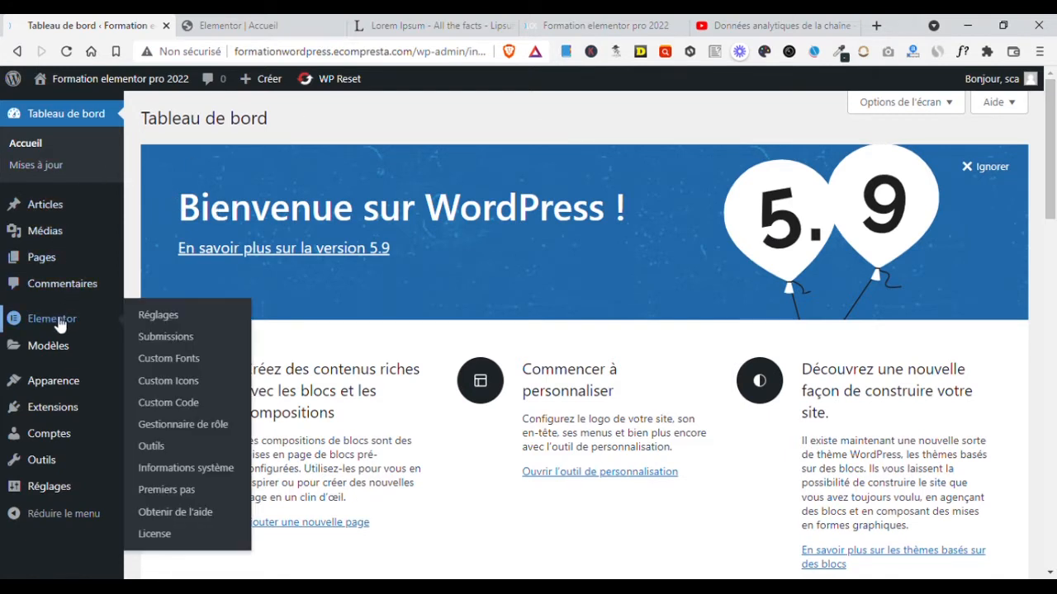
mouse_move(54, 409)
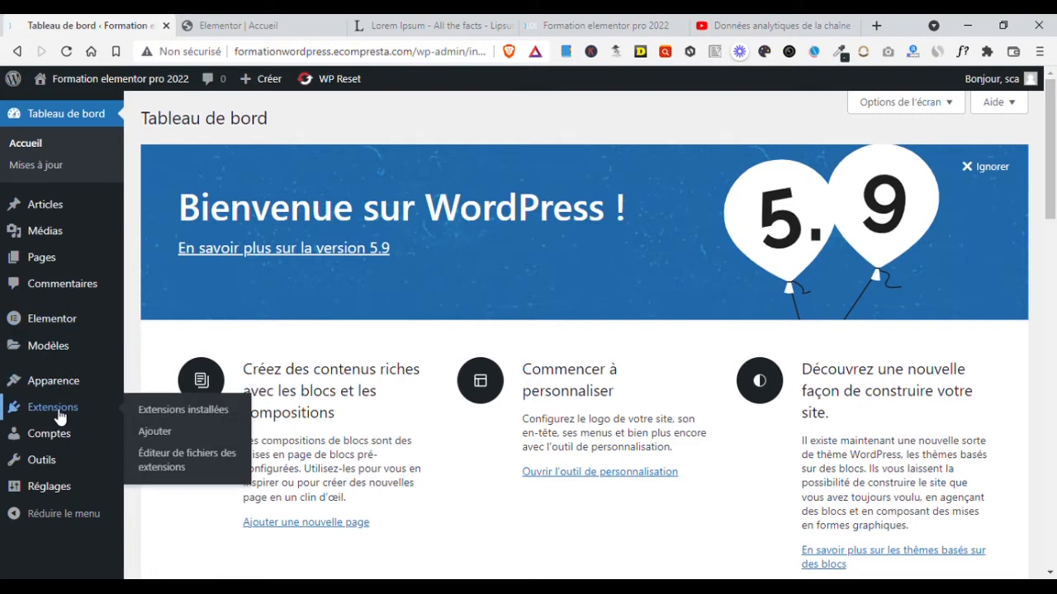
click(183, 415)
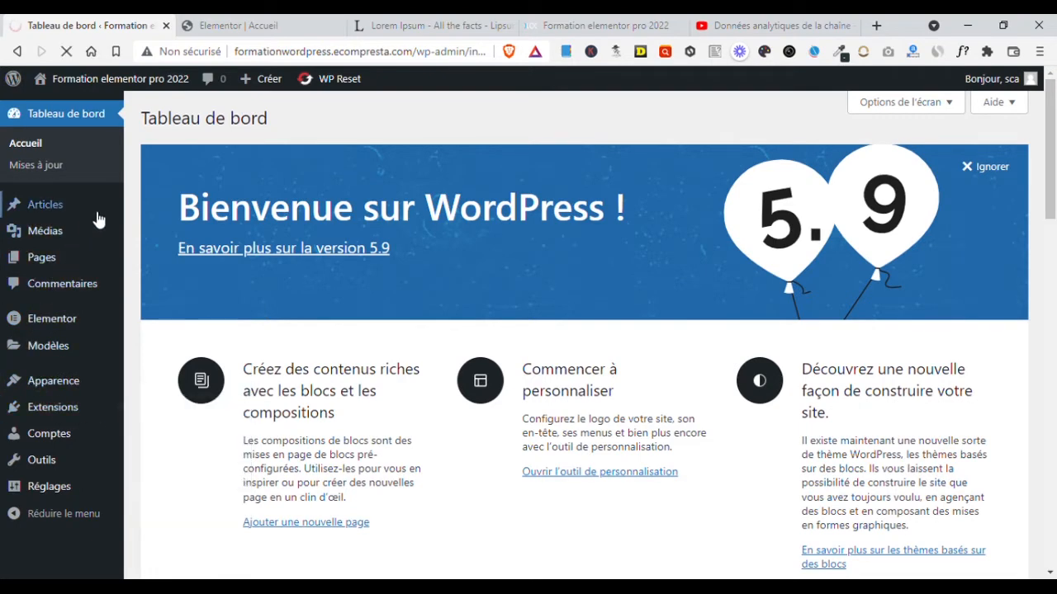
mouse_move(106, 198)
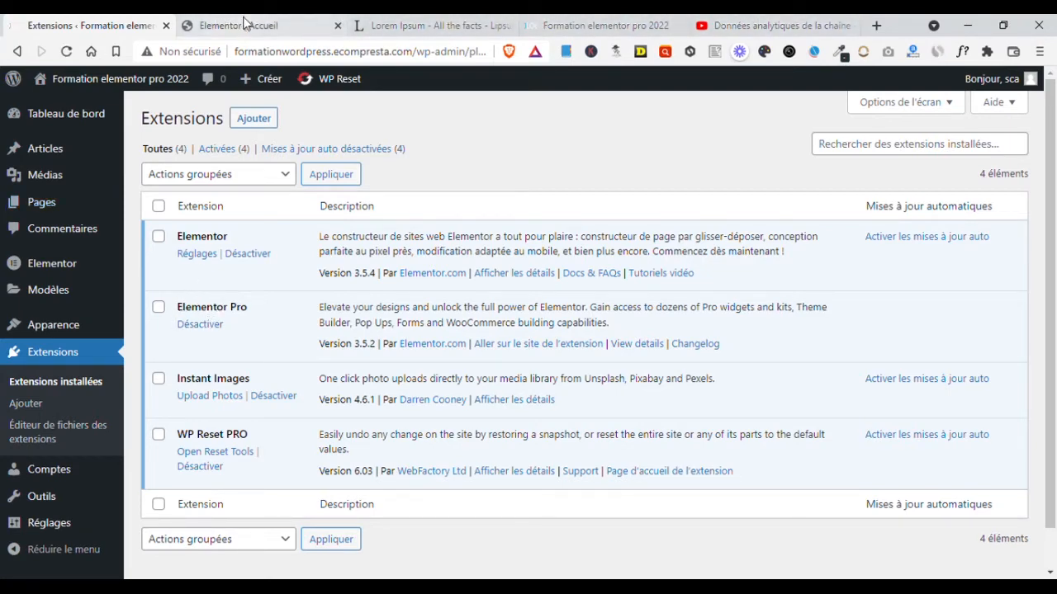
Step: Load the Elementor pricing page through the ecompresta.com Elementor link, replacing the Lorem Ipsum page
click(396, 24)
click(272, 63)
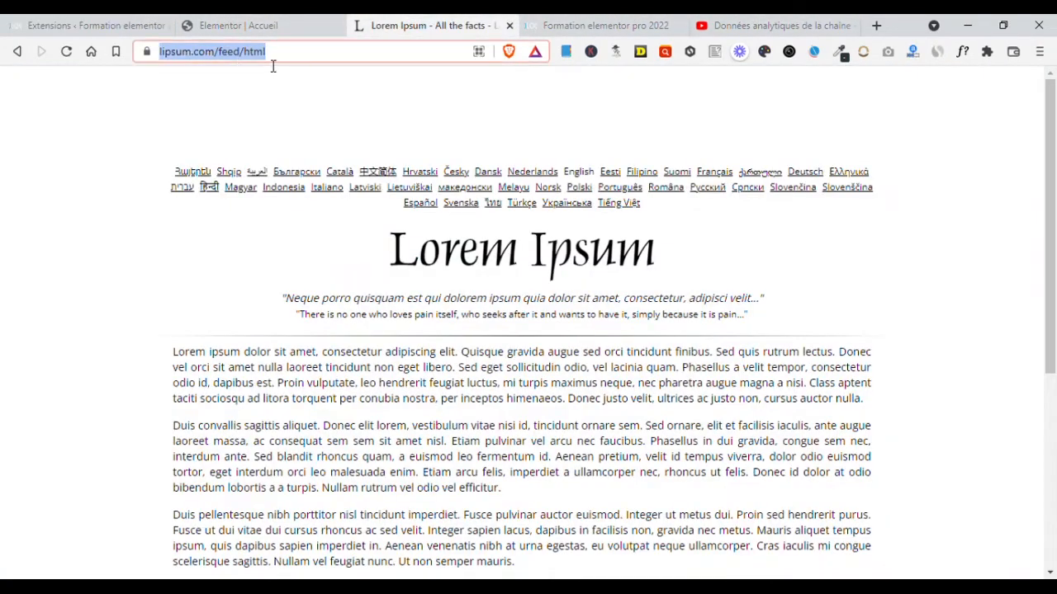
text(ecompresta.com)
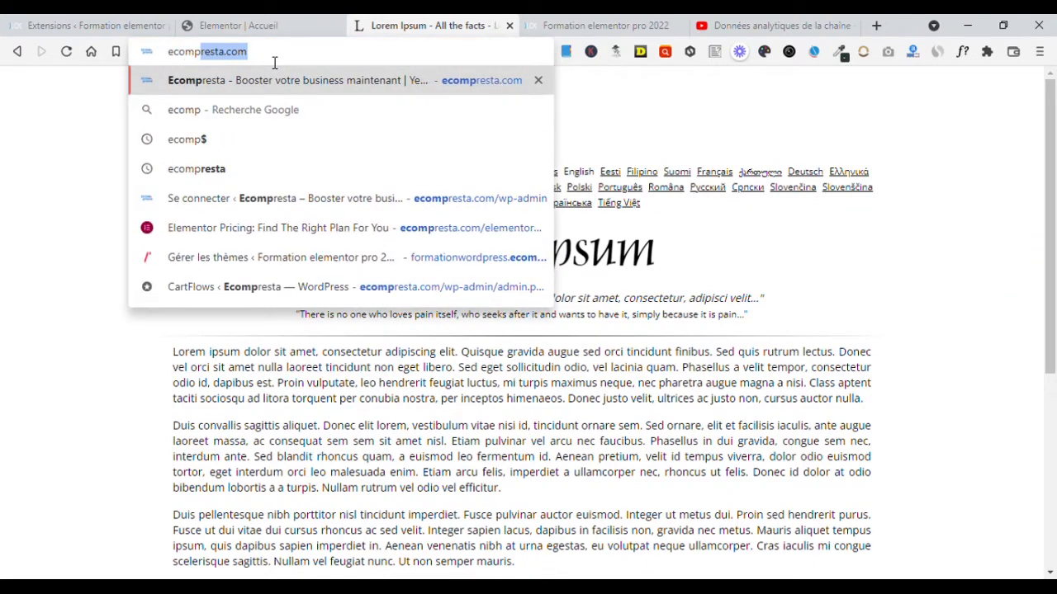
key(Right)
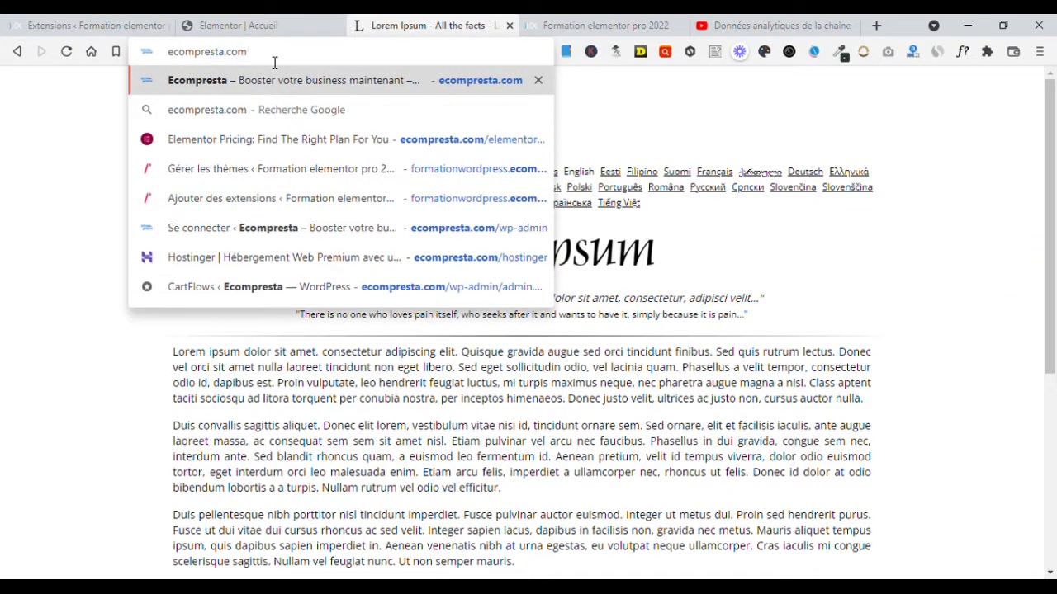
text(/ele)
key(Return)
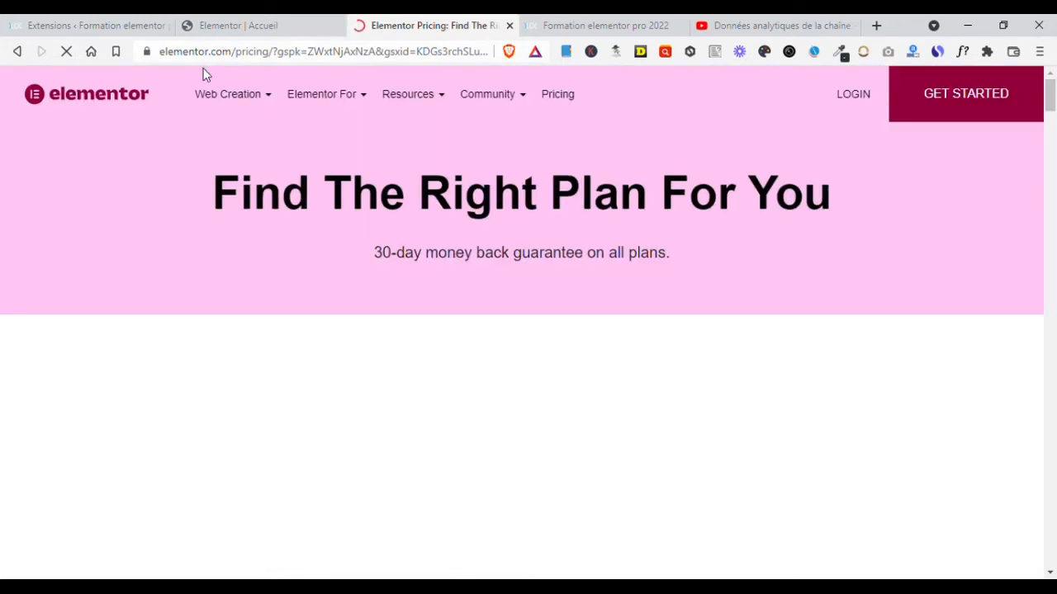
Step: Examine the Elementor Pro plans Essential, Expert, Studio and Agency, comparing how many websites each one covers
drag(1053, 108, 1050, 154)
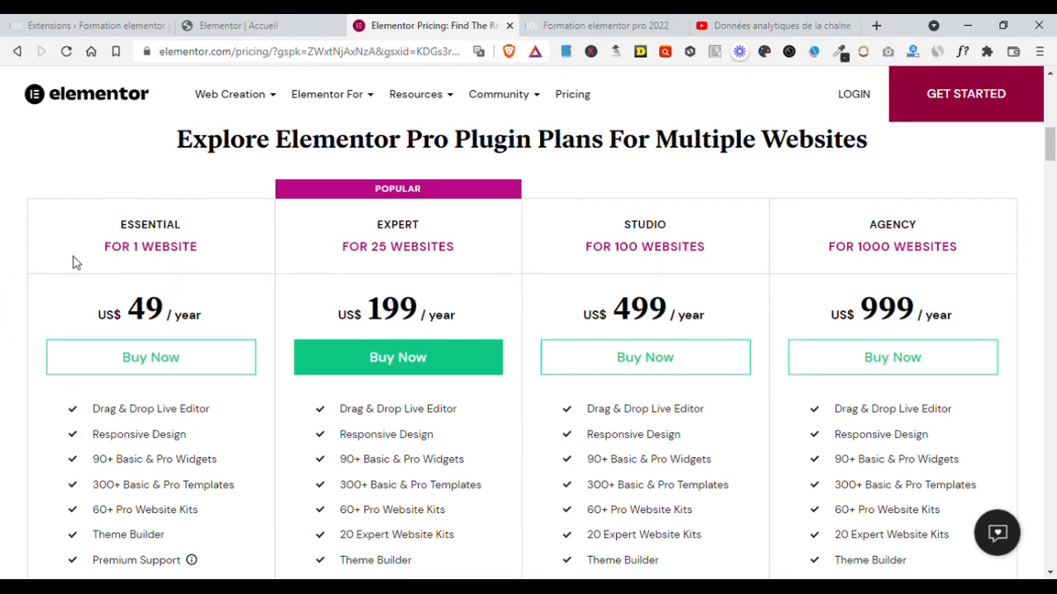
drag(126, 227, 208, 247)
click(203, 249)
double_click(160, 253)
drag(347, 227, 471, 251)
click(449, 262)
drag(671, 231, 703, 245)
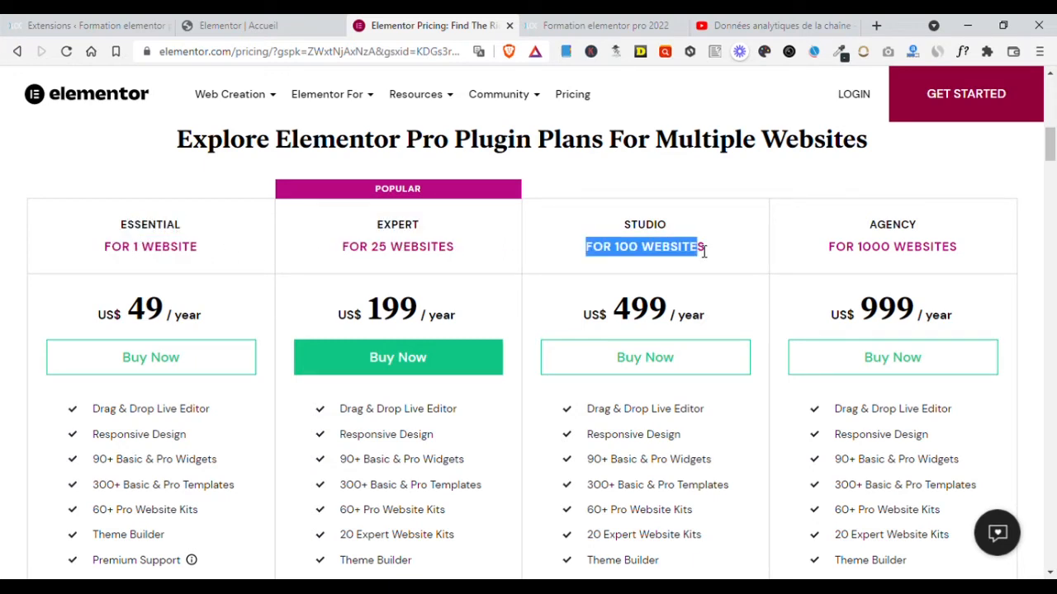
drag(892, 236, 937, 245)
click(880, 261)
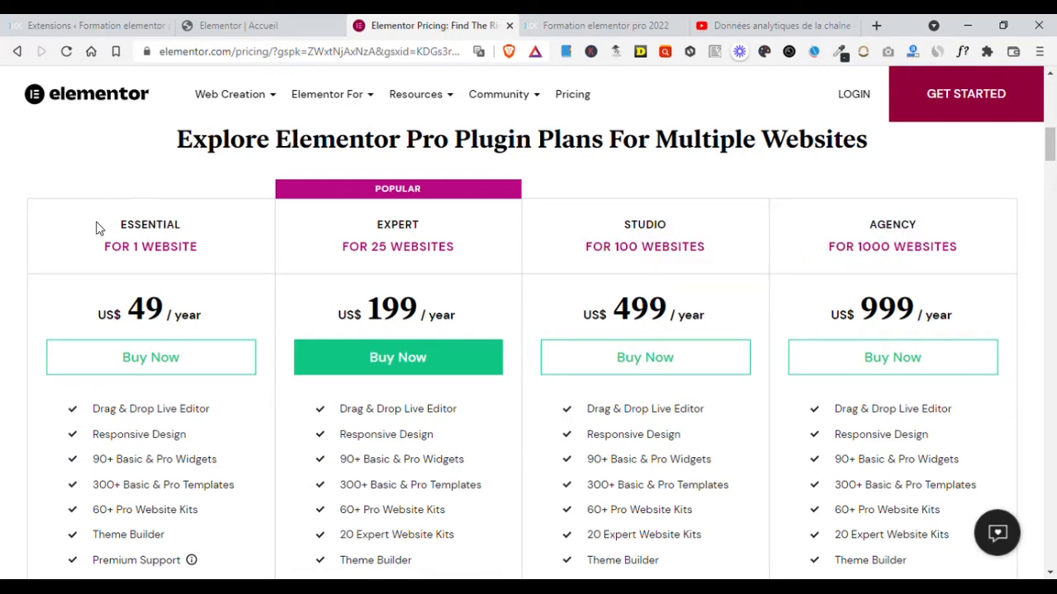
scroll(329, 211, up, 10)
Step: Go back to the WordPress installed extensions page, passing by the Elementor editor of the Accueil page
click(240, 25)
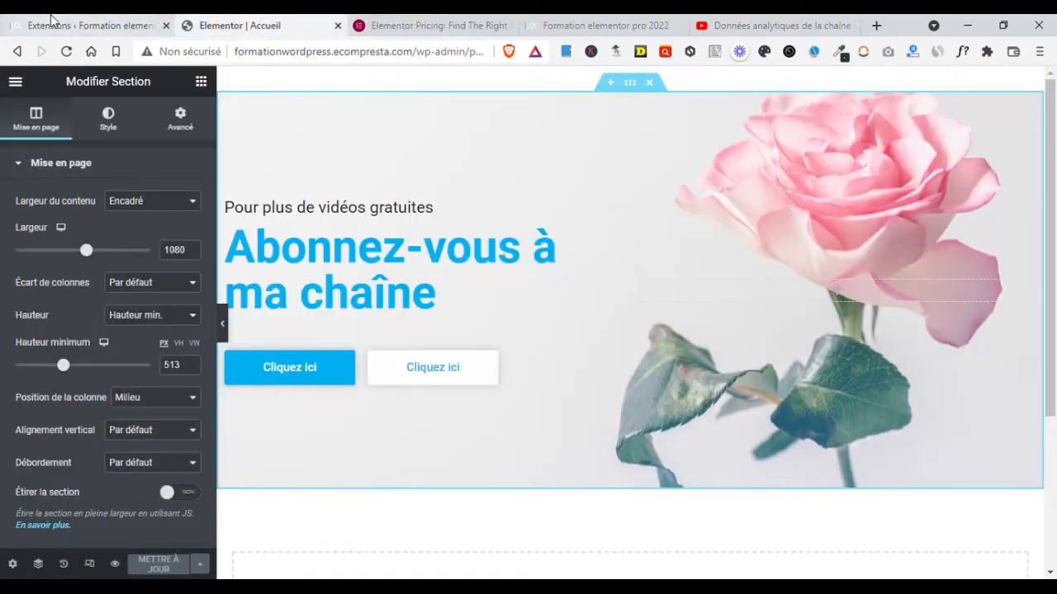
click(115, 20)
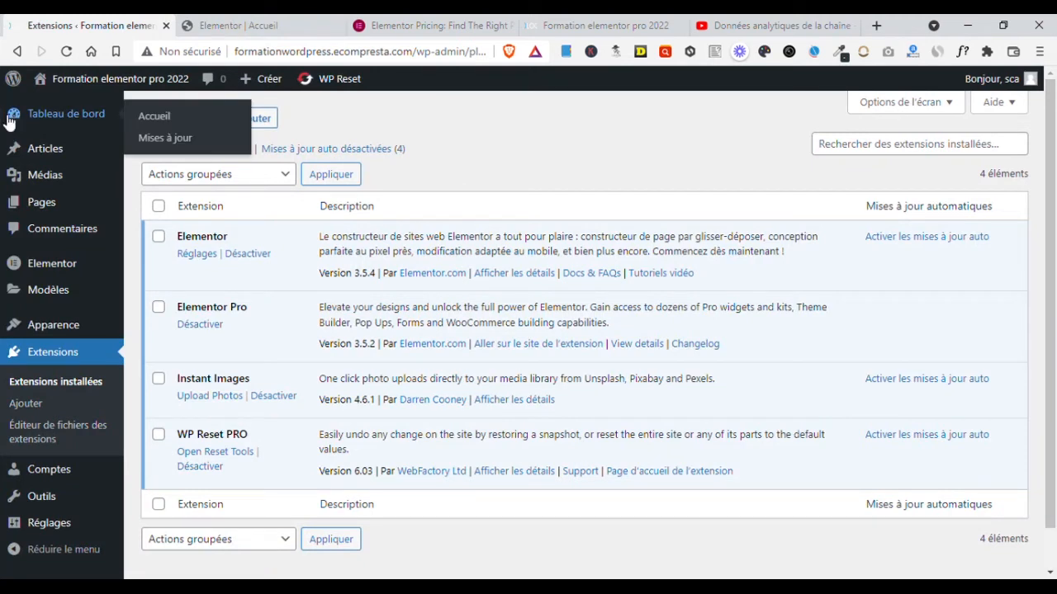
mouse_move(63, 206)
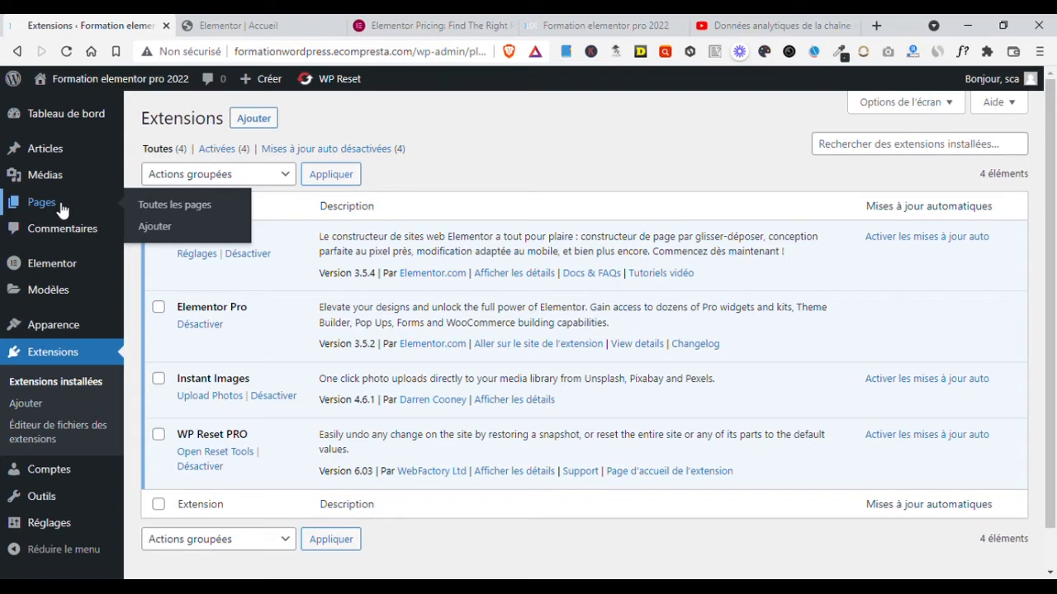
Step: Load the Hostinger offer page through ecompresta.com/hostinger in place of the Elementor pricing page
click(413, 25)
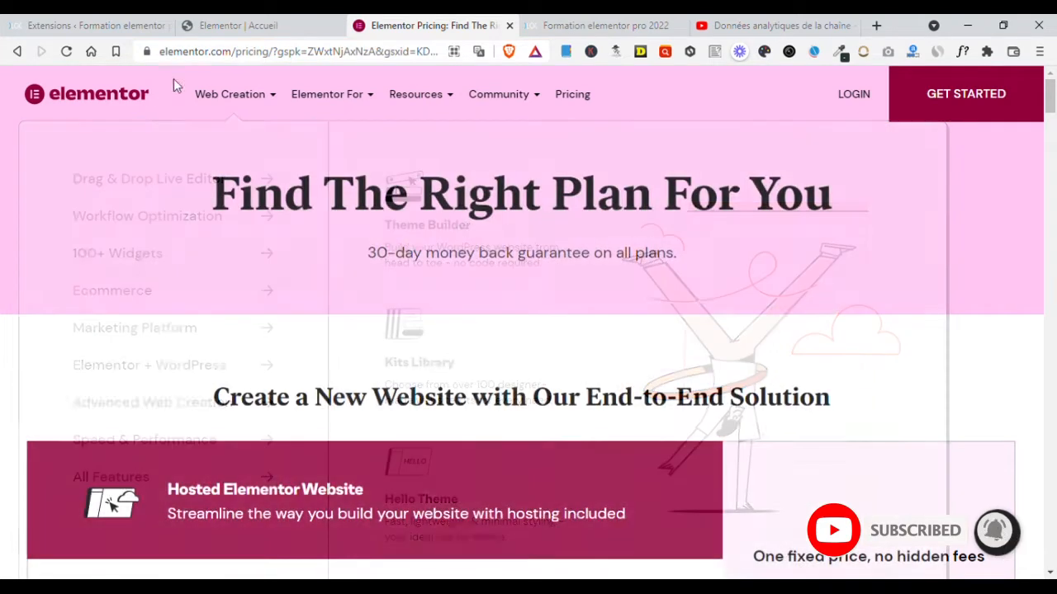
click(207, 52)
text(e)
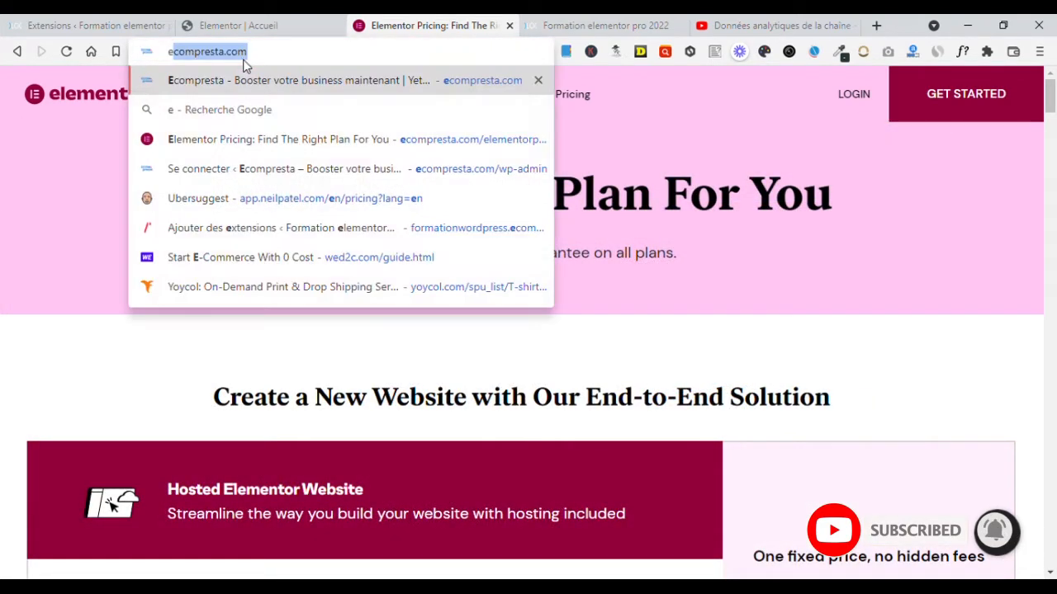
text(compresta.com/)
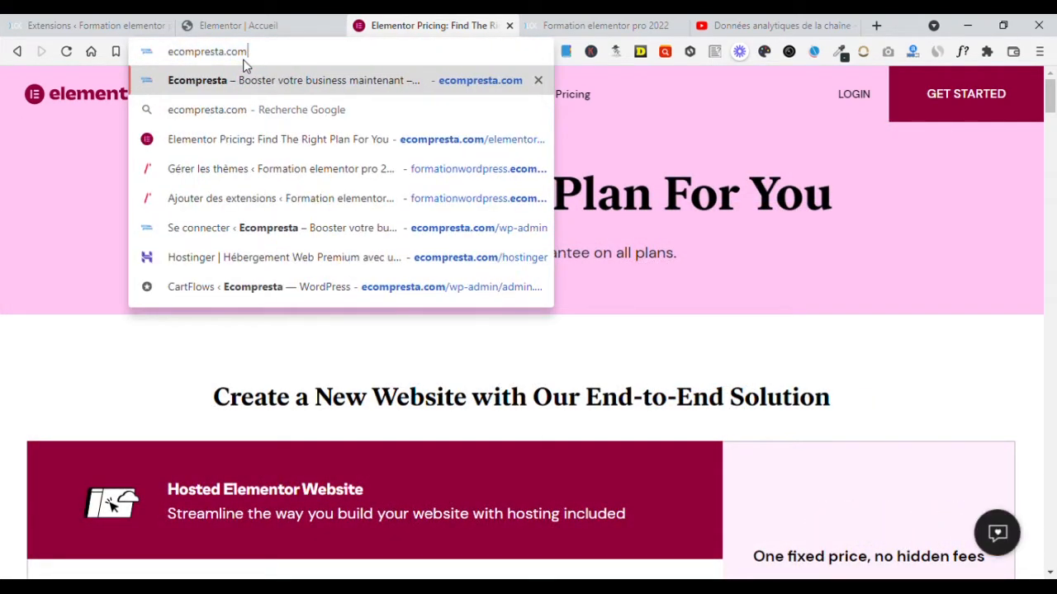
text(host)
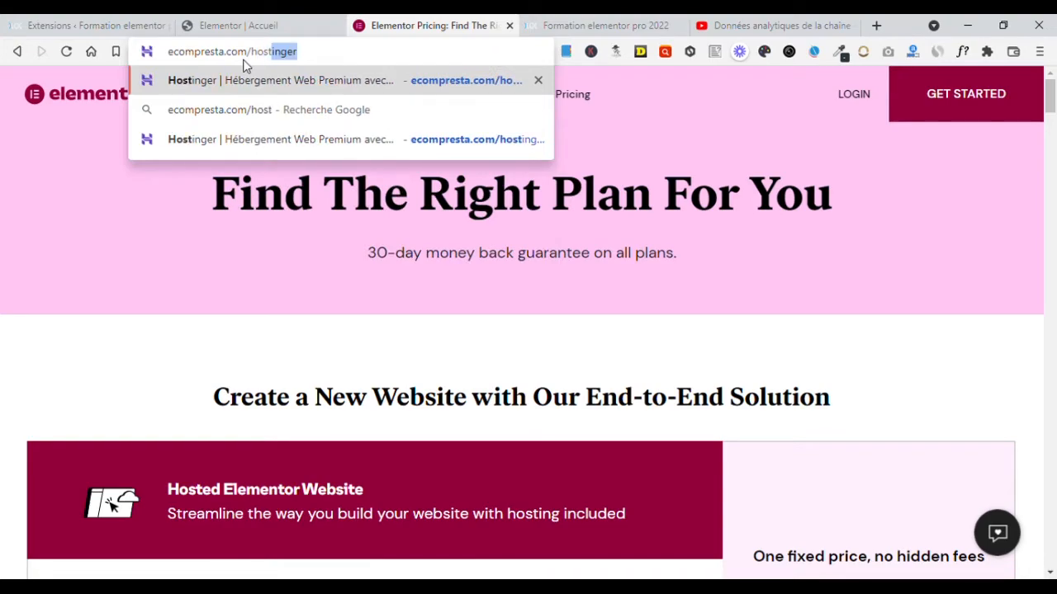
key(Return)
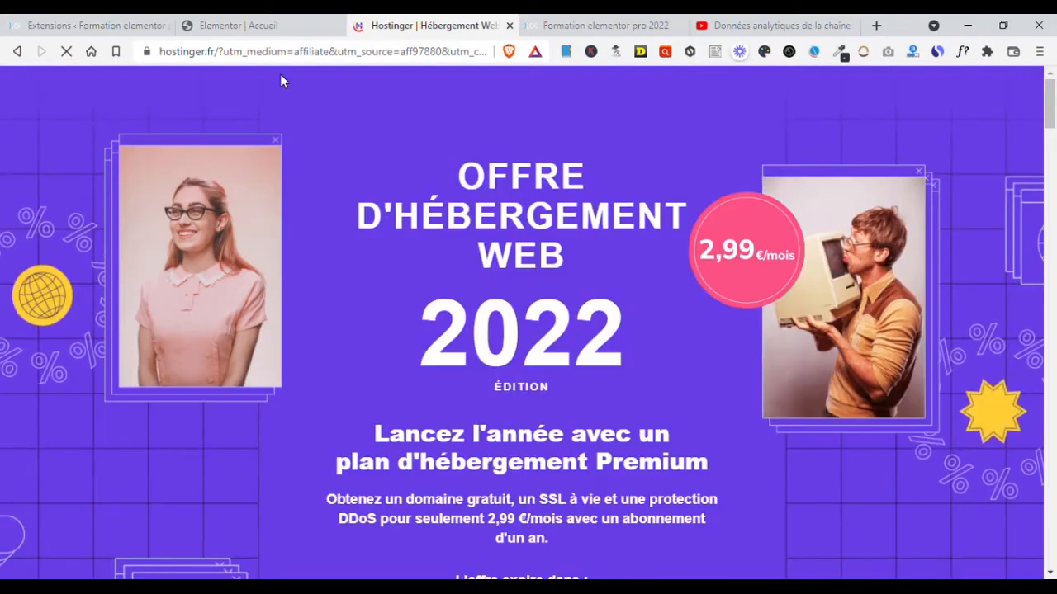
mouse_move(1054, 116)
mouse_down()
mouse_move(1054, 192)
mouse_move(1051, 107)
mouse_up()
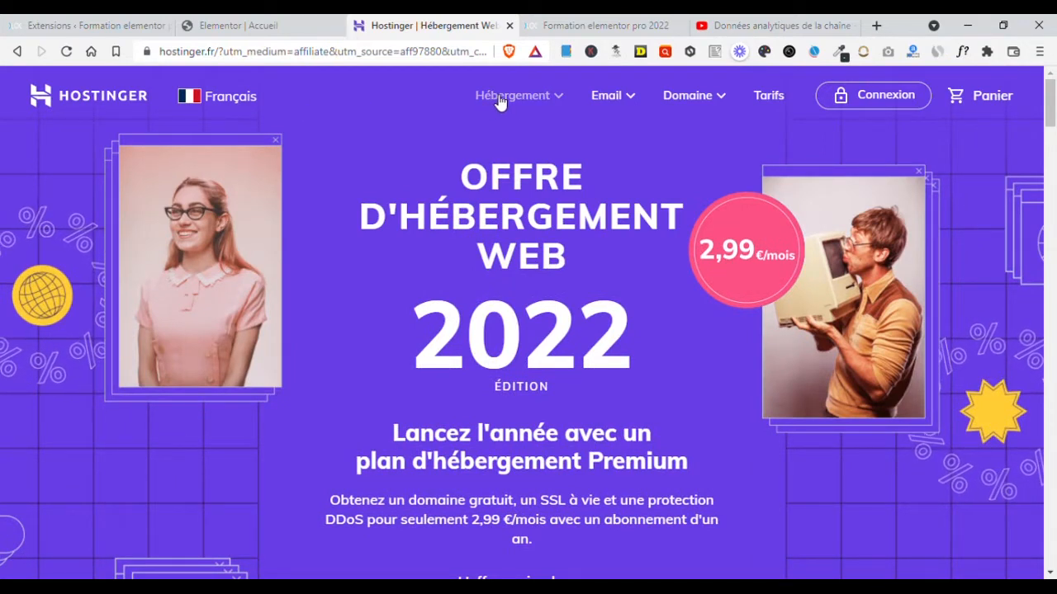
click(559, 101)
double_click(413, 87)
click(379, 98)
click(564, 101)
click(564, 101)
click(564, 101)
click(565, 103)
click(564, 99)
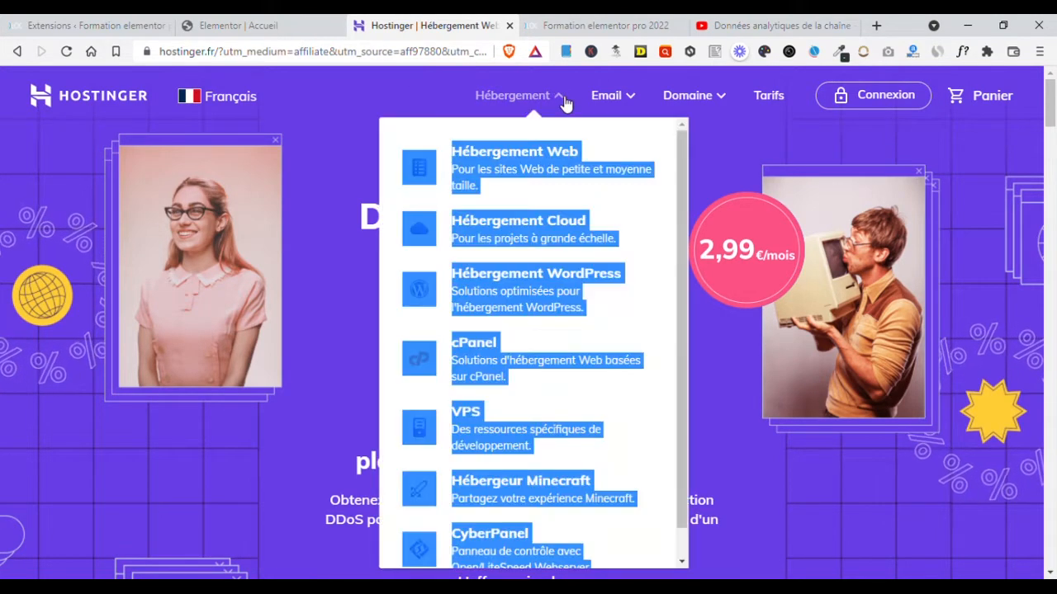
click(324, 162)
click(66, 51)
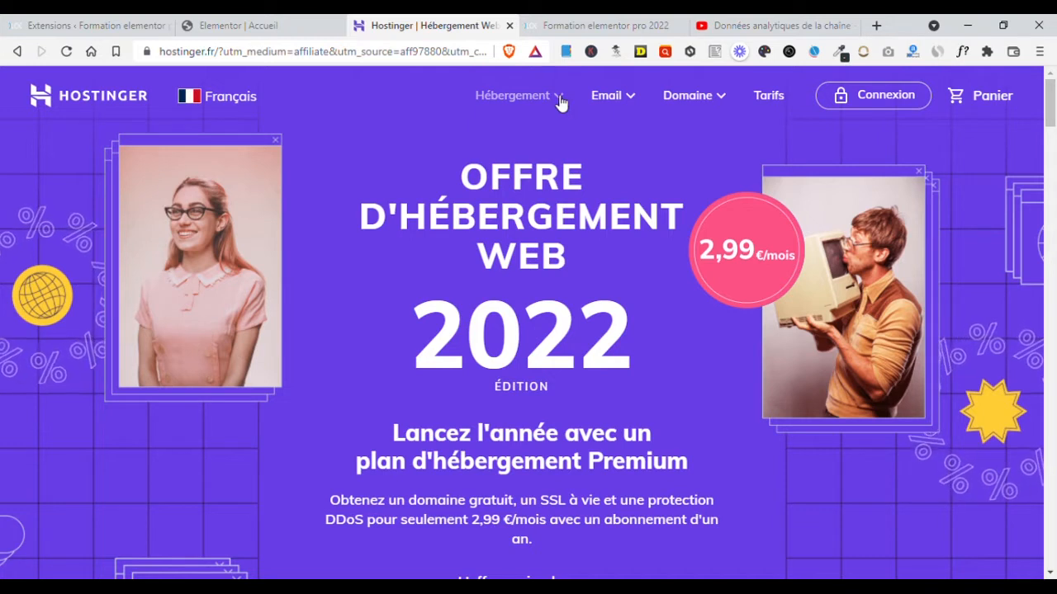
Step: Open Hostinger's WordPress hosting offer and examine the prices and features of its four plans
click(559, 99)
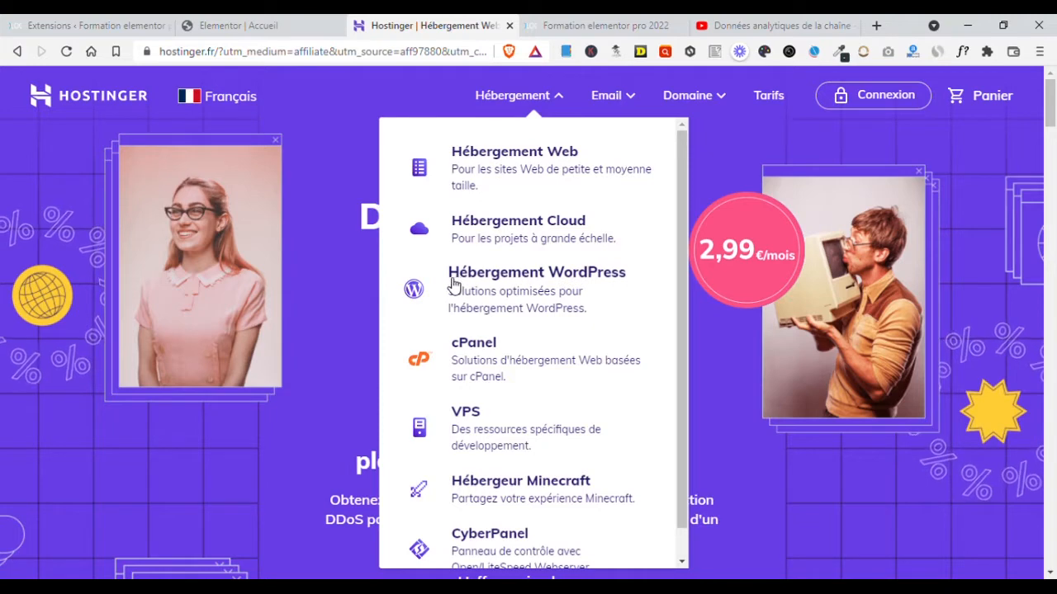
click(520, 277)
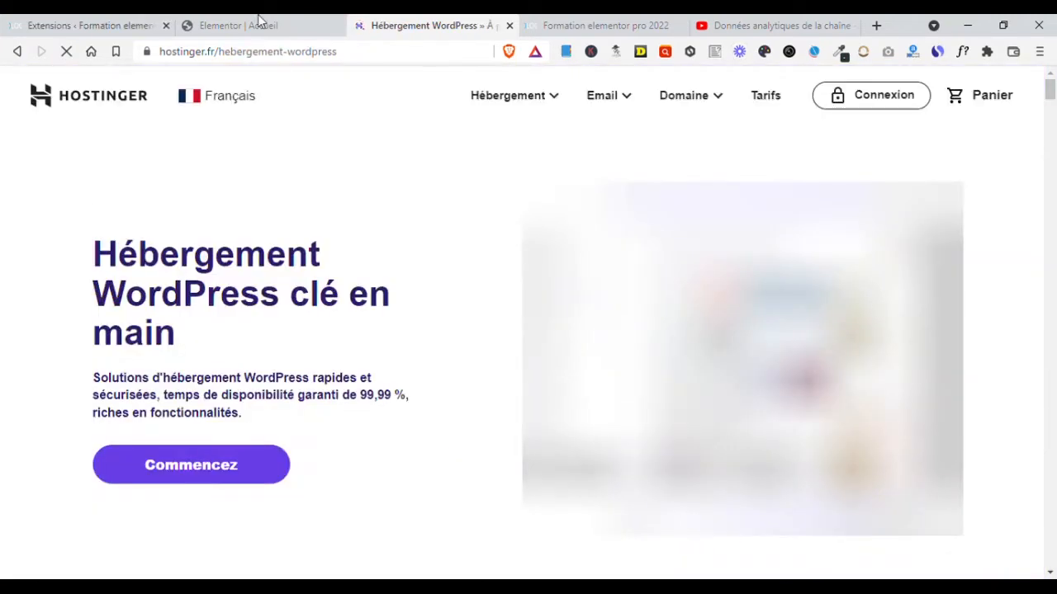
click(1054, 130)
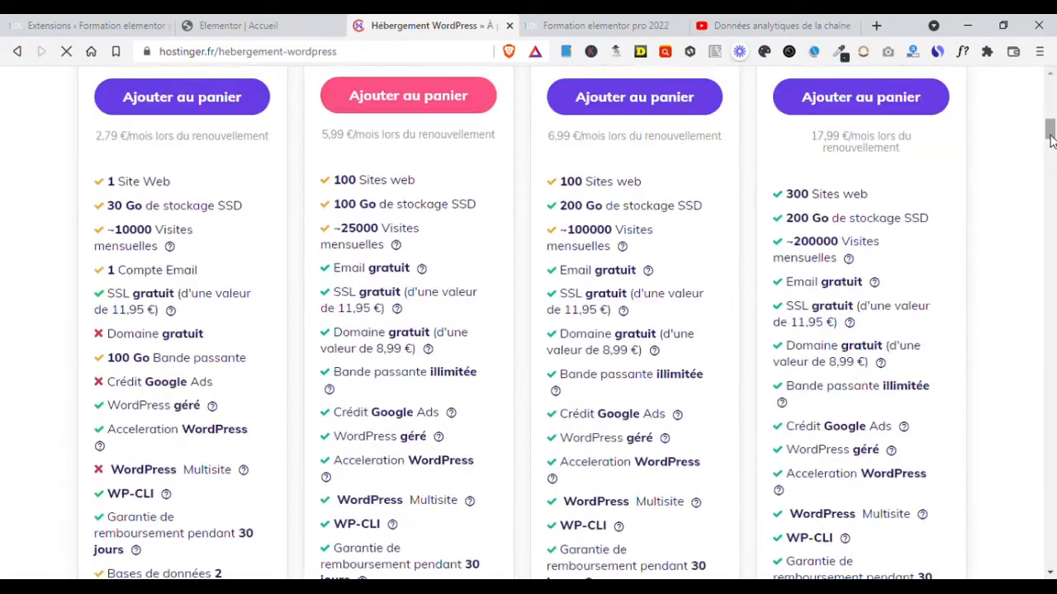
drag(1052, 130, 1055, 119)
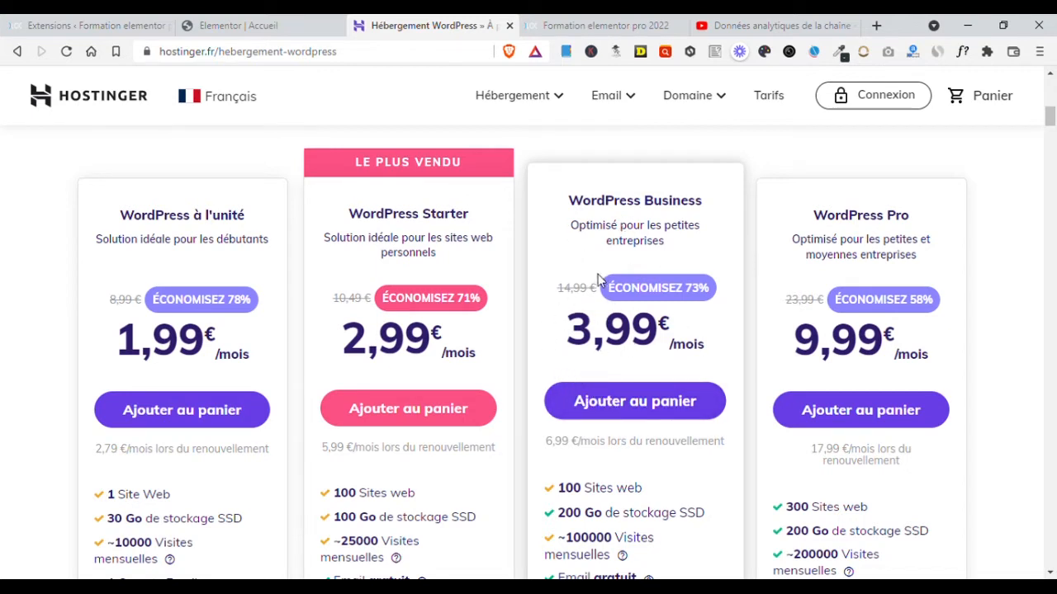
drag(1050, 117, 1050, 86)
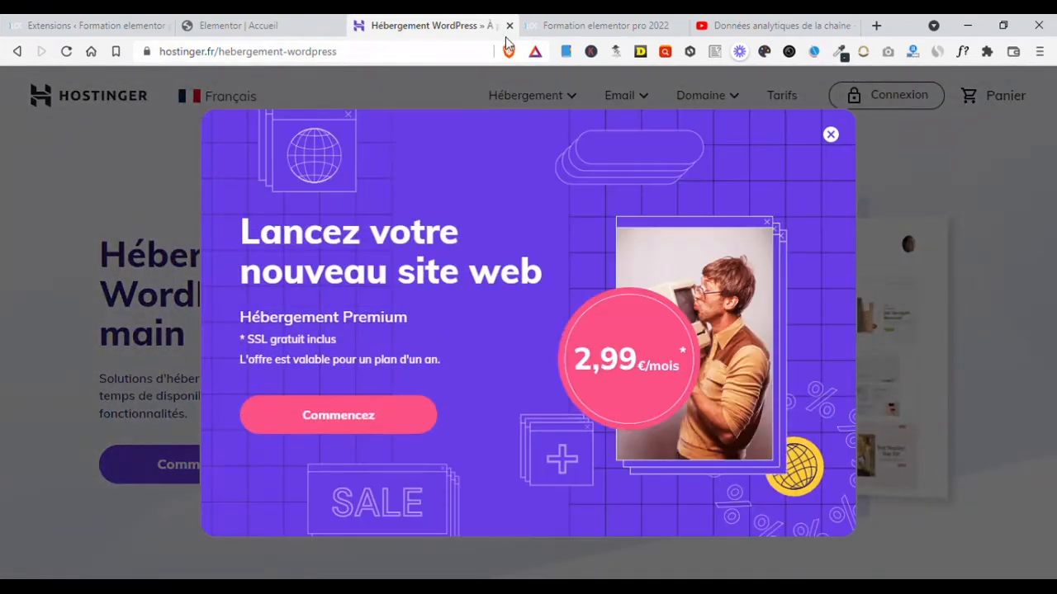
Step: Close the Hostinger page and view the published home page of the Formation elementor pro 2022 site
click(510, 26)
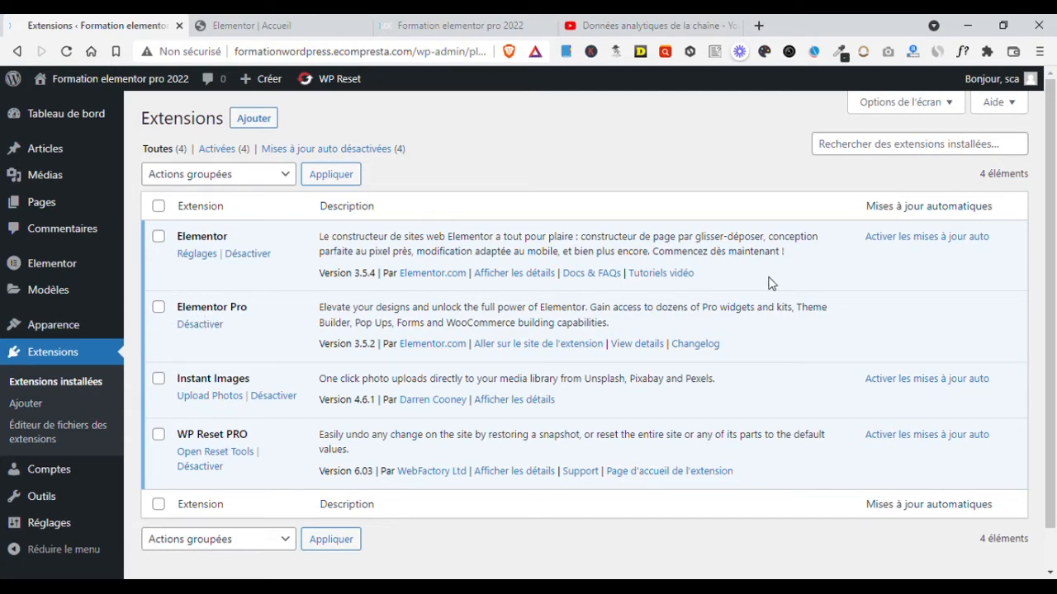
scroll(825, 283, down, 1)
scroll(949, 281, up, 1)
click(273, 25)
click(471, 23)
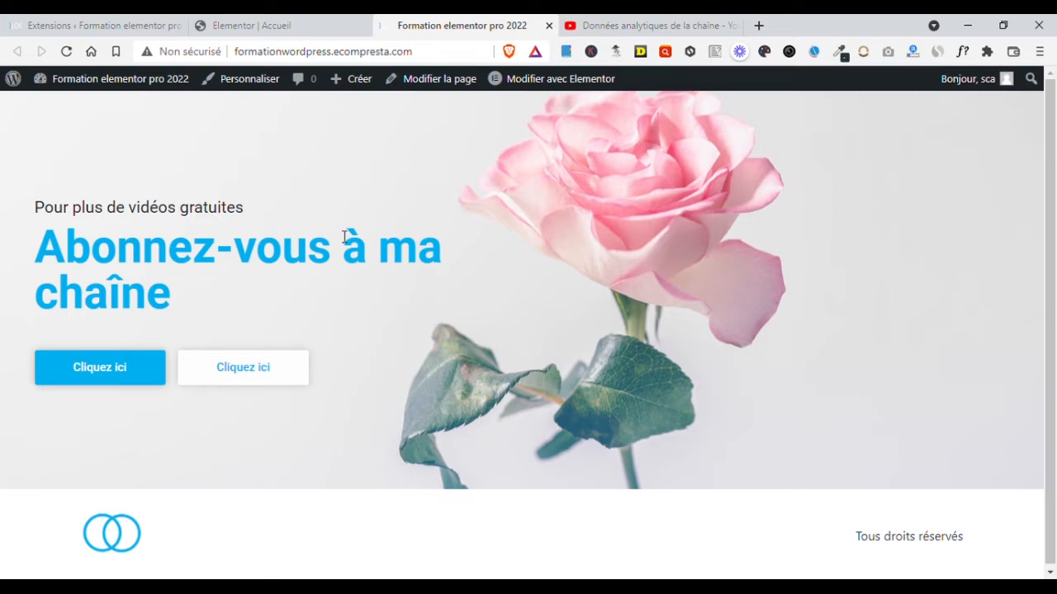
Step: Return to the WordPress admin and open the list of saved Elementor templates
click(83, 25)
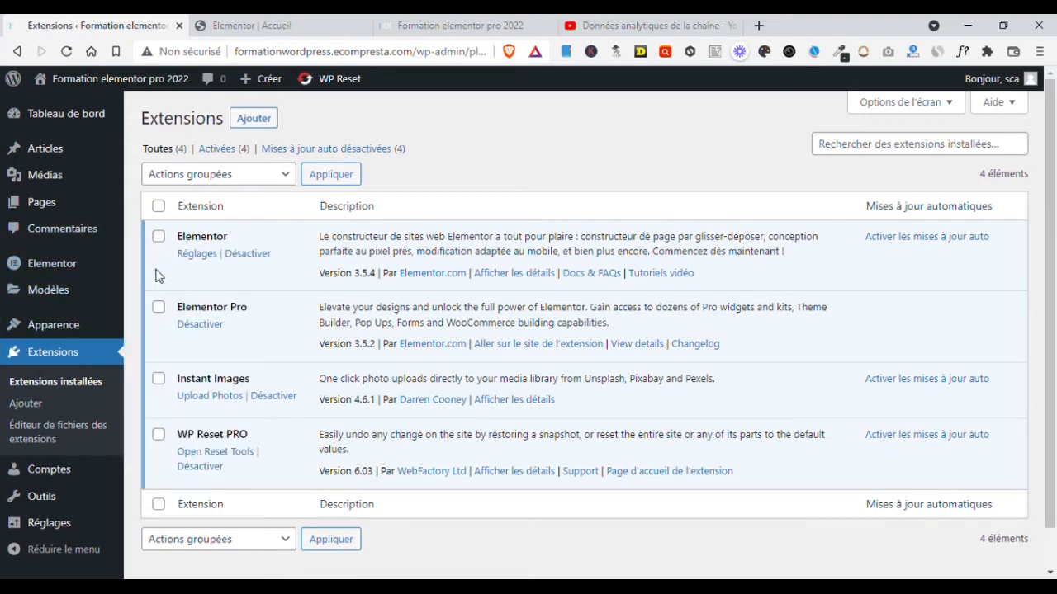
scroll(59, 372, down, 1)
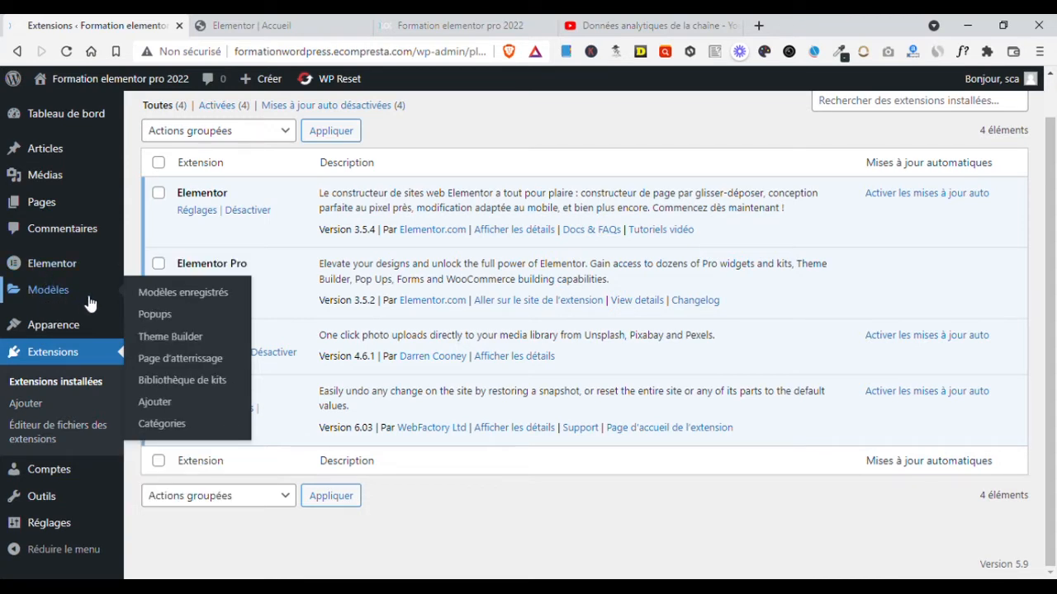
click(185, 298)
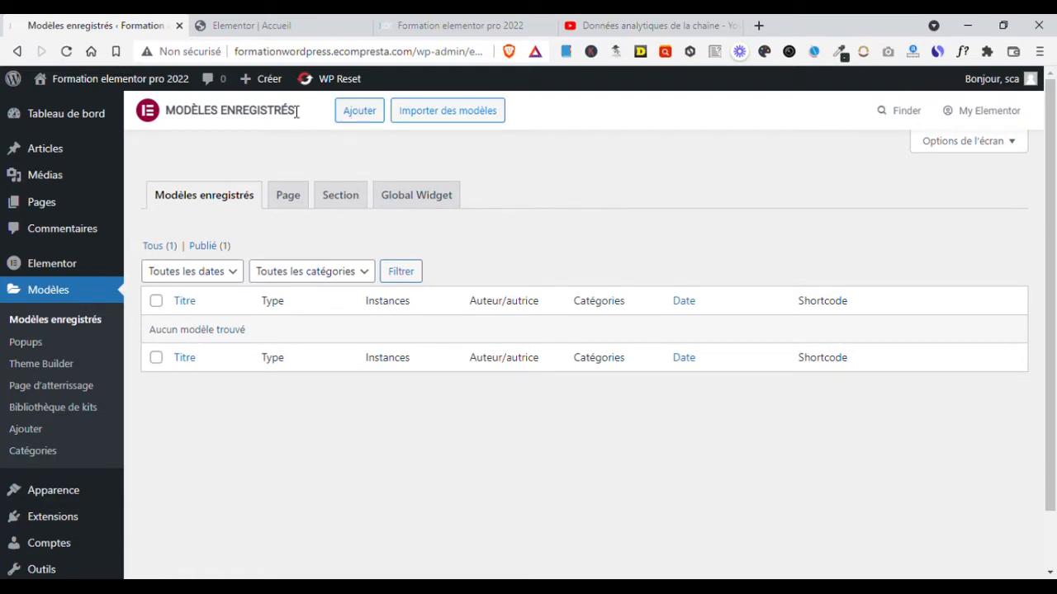
Step: Create a new Elementor template of type Header named Entête
click(355, 113)
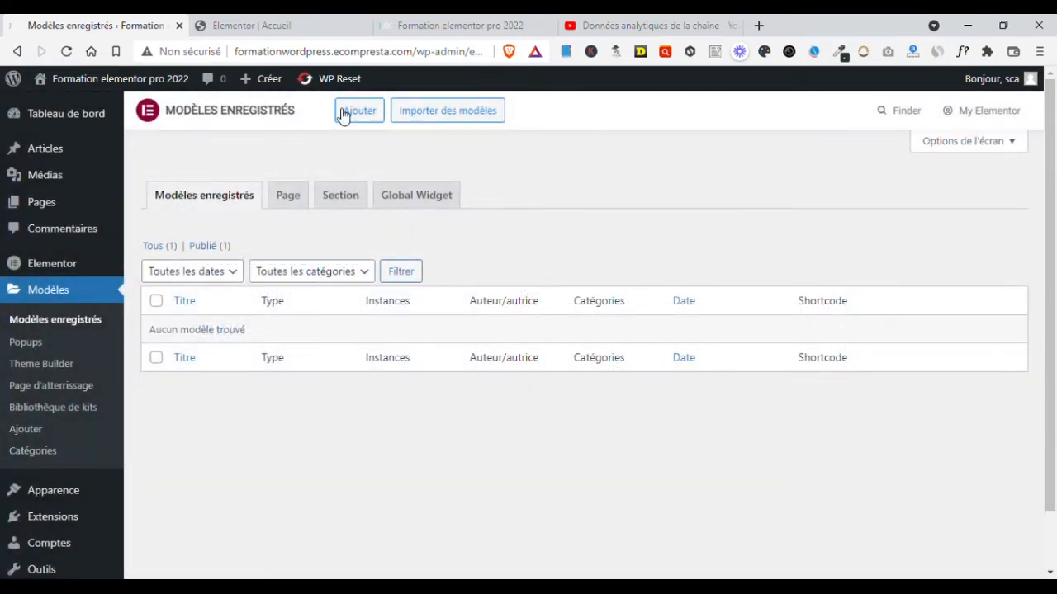
click(343, 112)
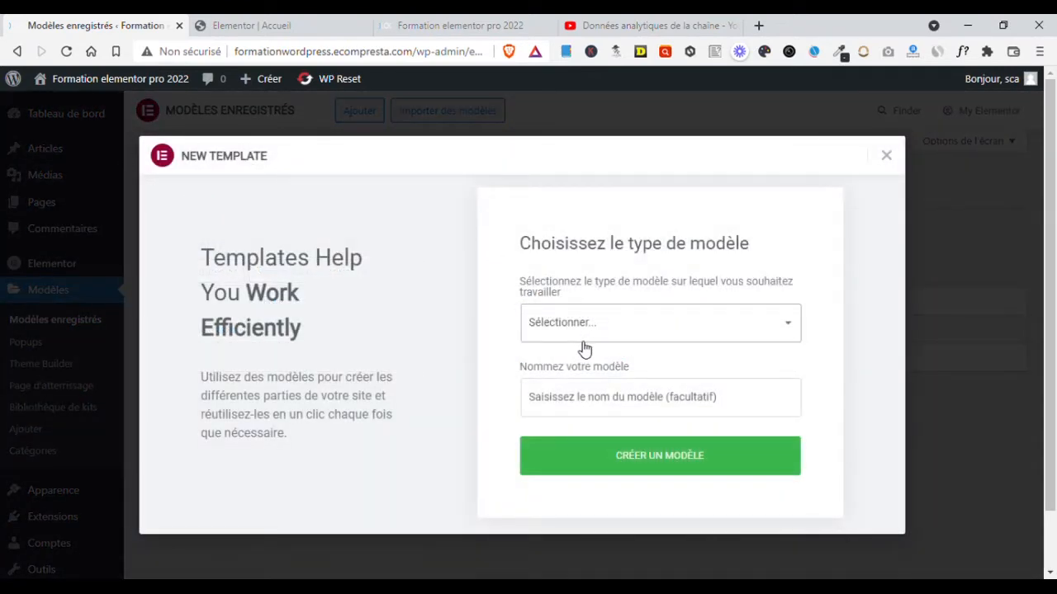
click(551, 422)
click(570, 416)
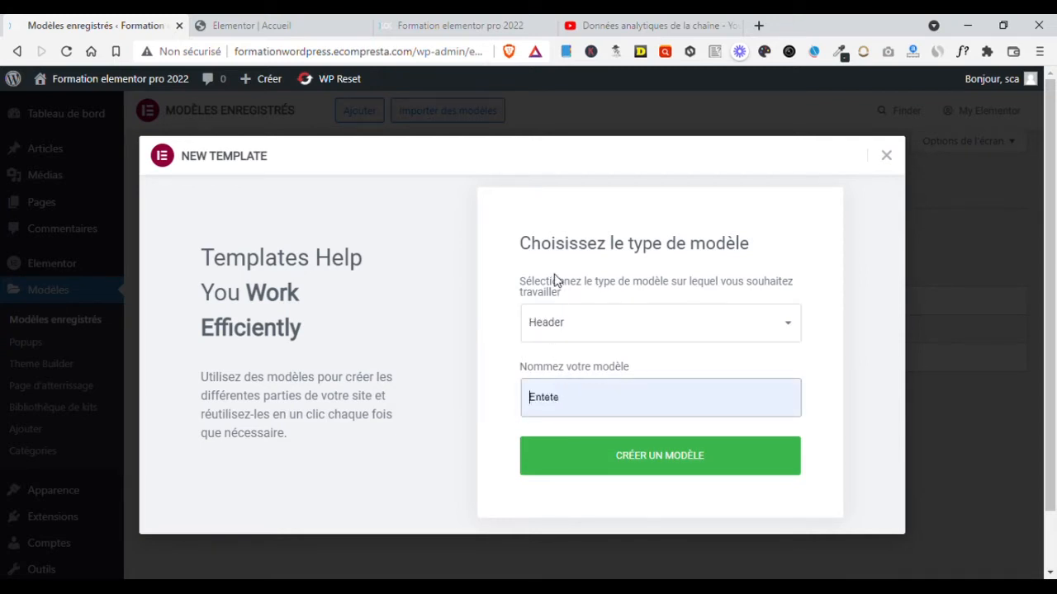
click(555, 281)
double_click(549, 400)
text(Entete)
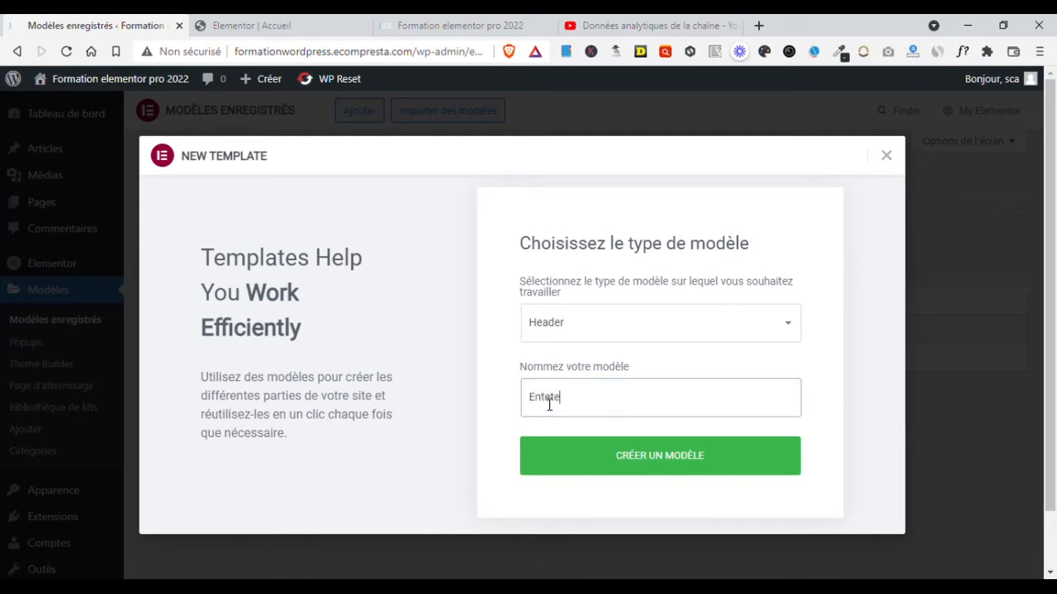
key(Return)
click(690, 471)
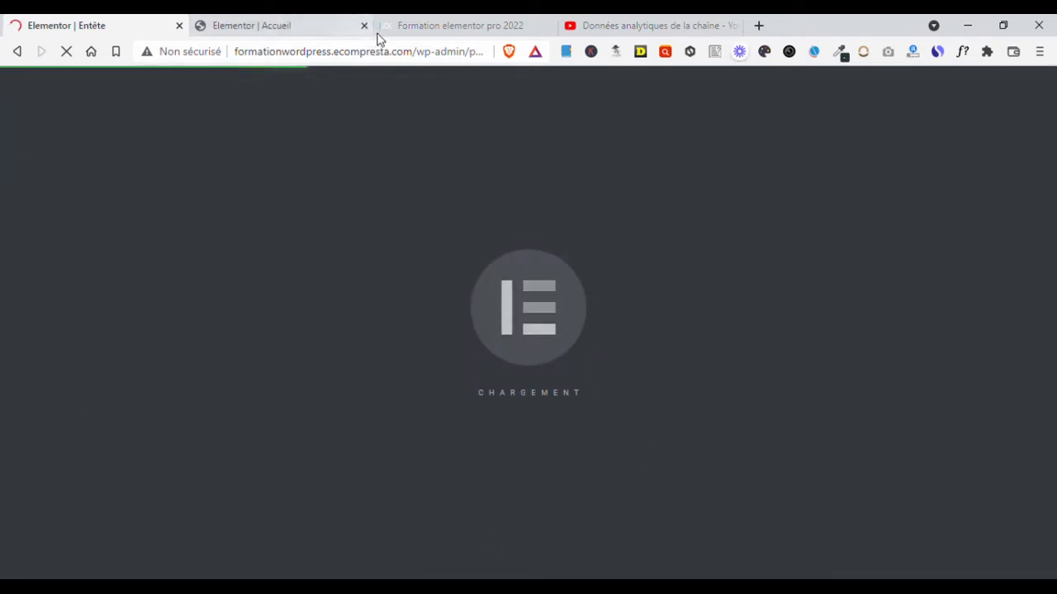
Step: Preview the Kingshead, Modal and The Garage header blocks in the template library
click(424, 18)
click(52, 18)
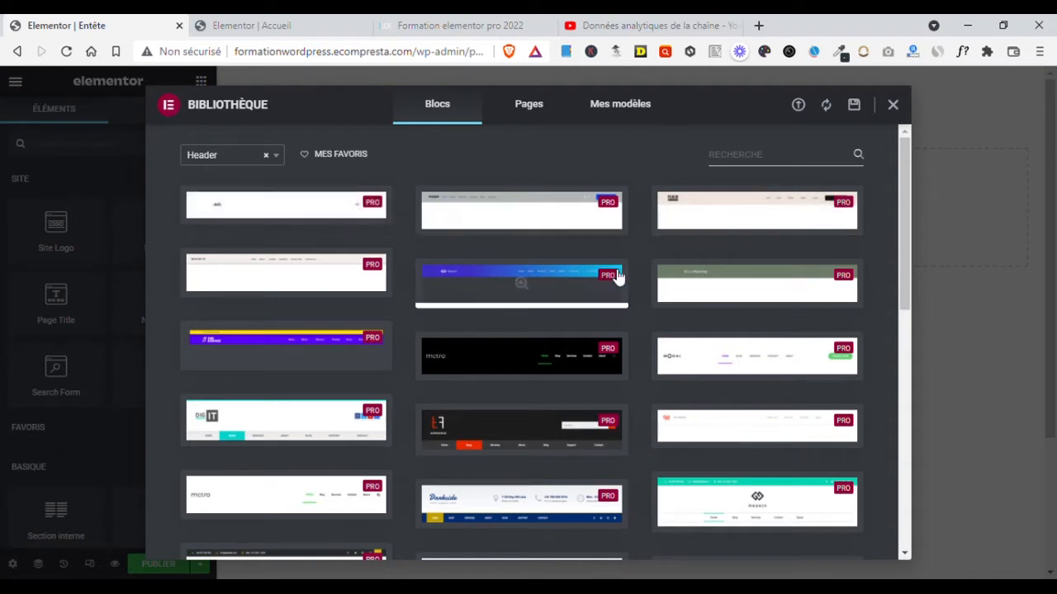
mouse_move(528, 210)
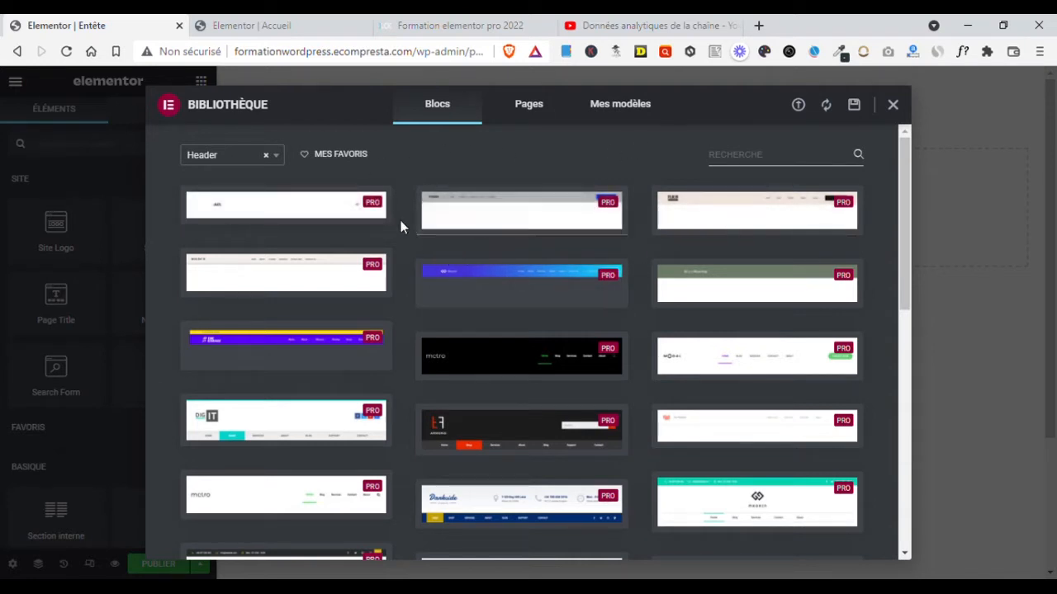
click(524, 206)
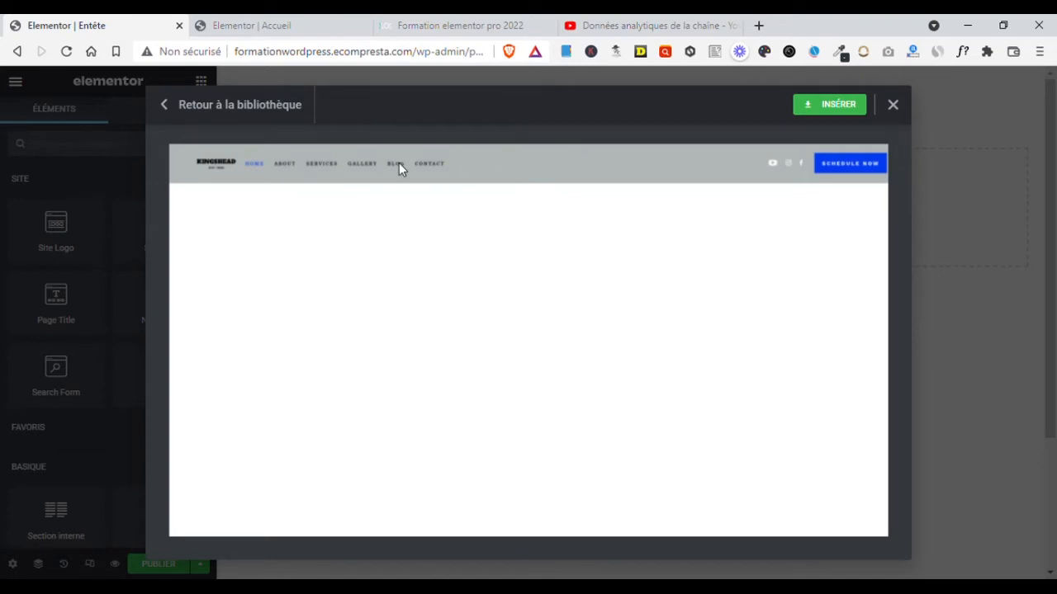
click(174, 112)
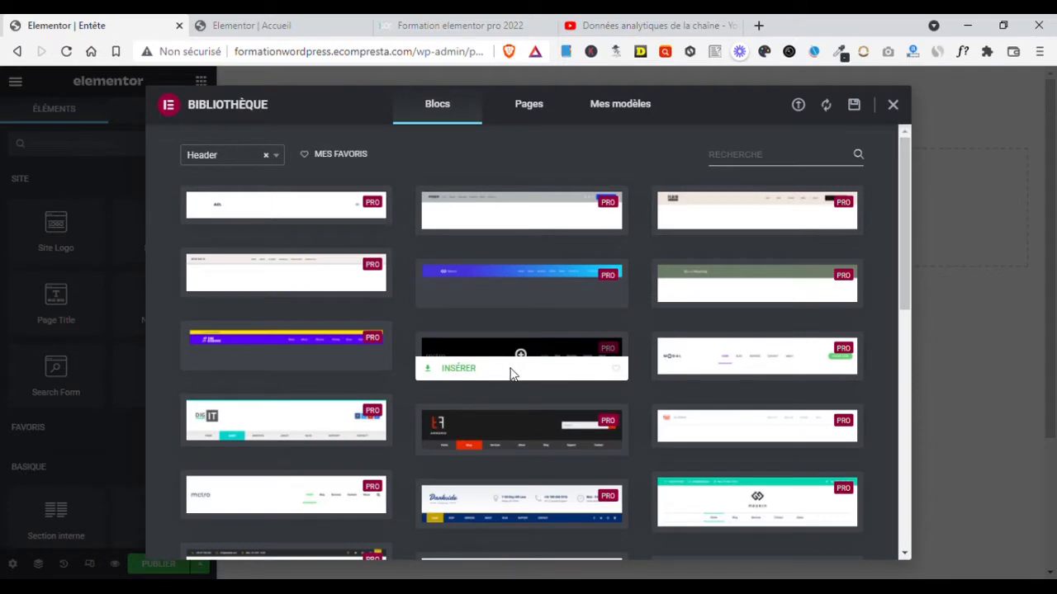
click(764, 356)
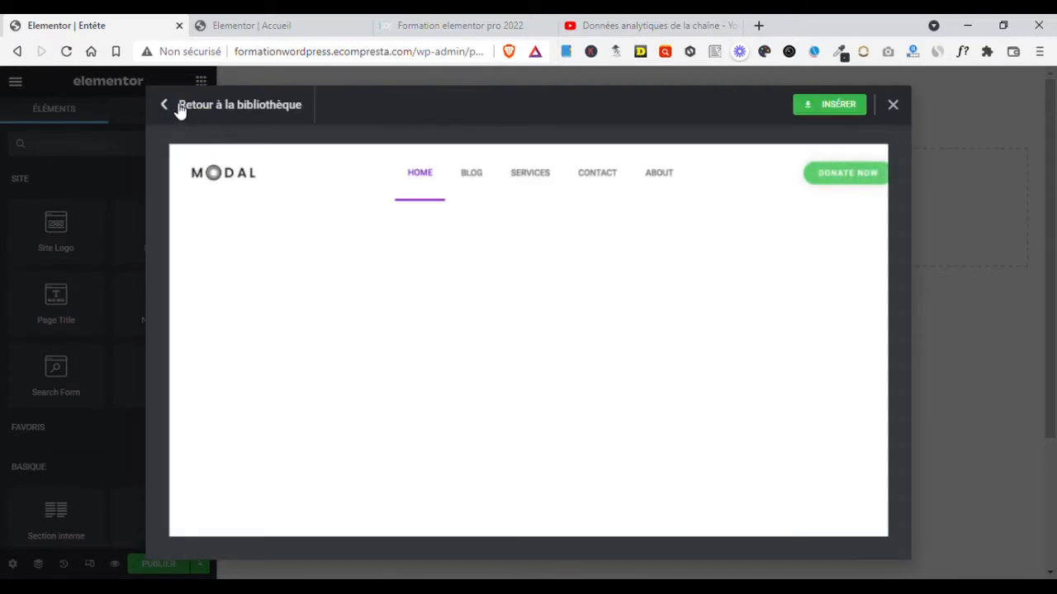
click(180, 109)
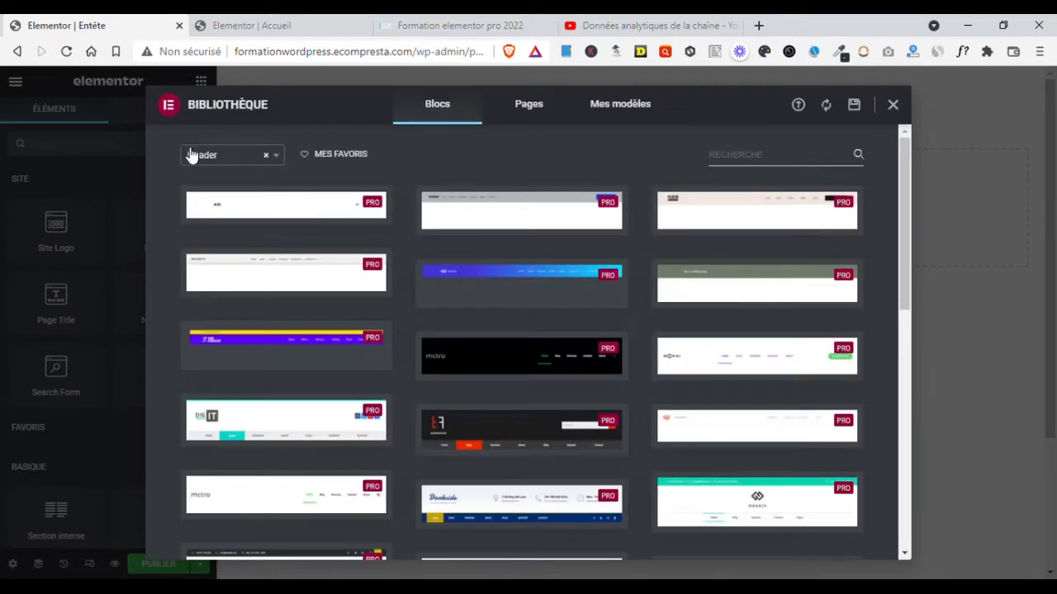
click(290, 342)
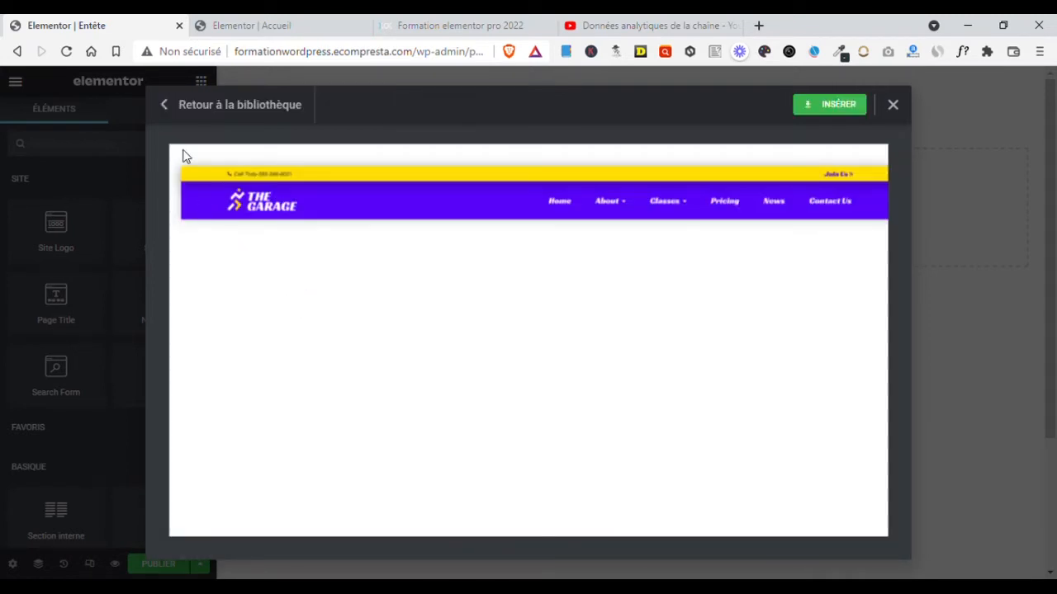
click(173, 109)
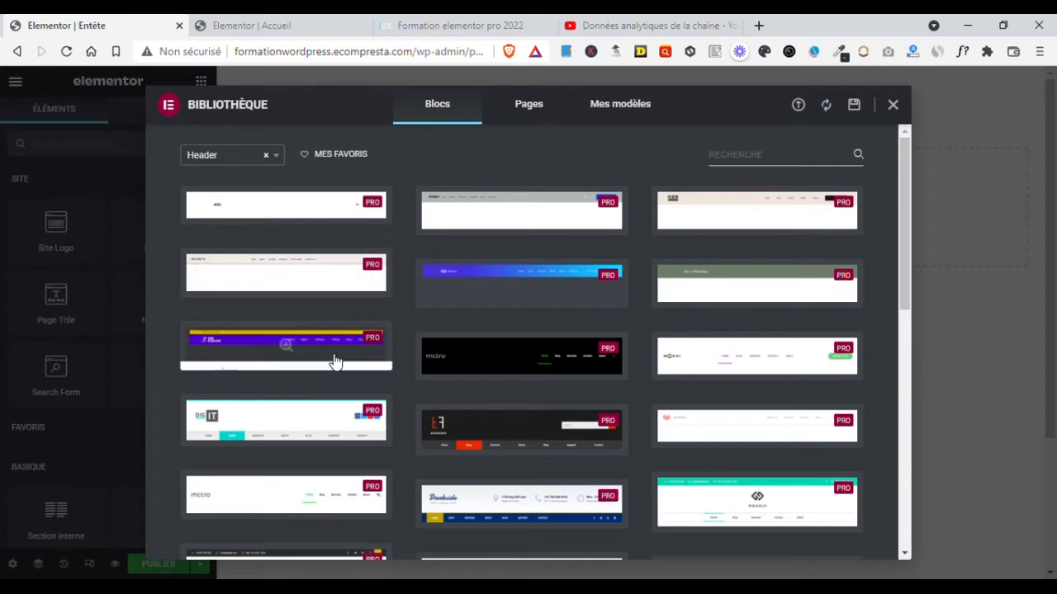
Step: Close the template library, add a three-column section with a wide middle column, and place the Site Logo widget in its first column
click(894, 106)
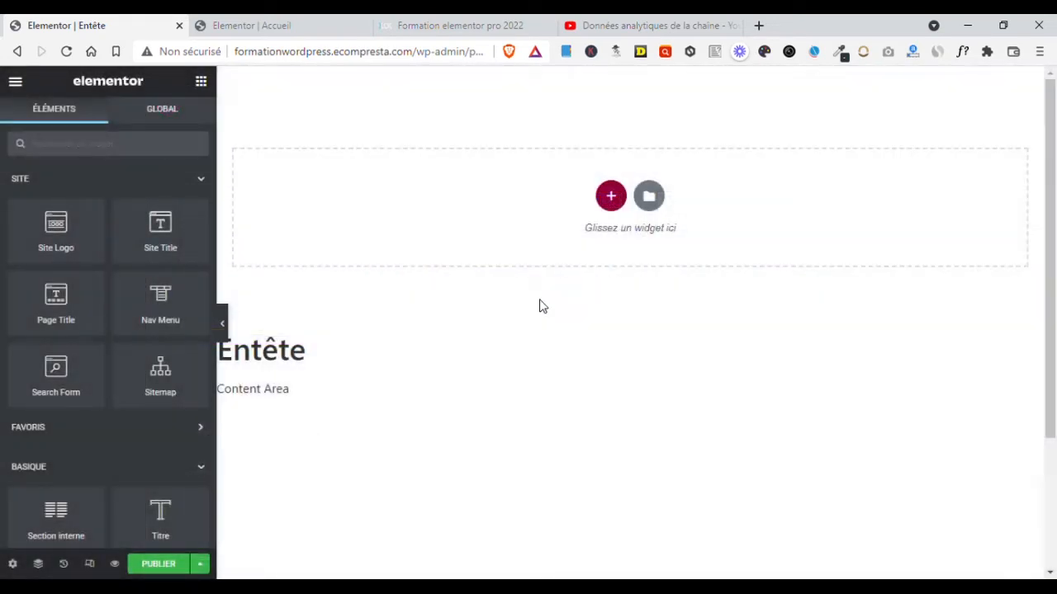
click(615, 196)
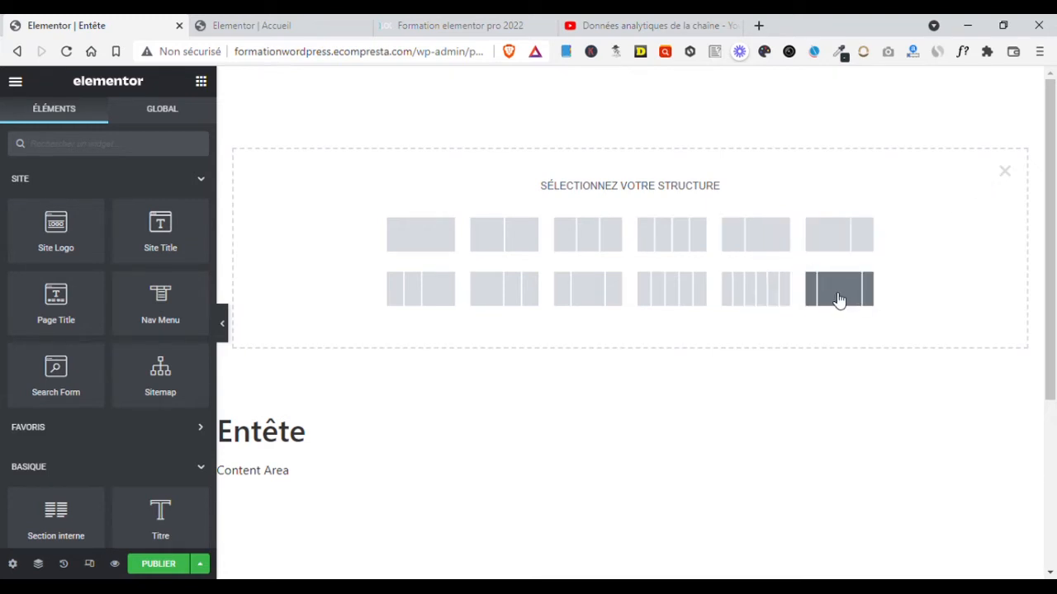
click(864, 308)
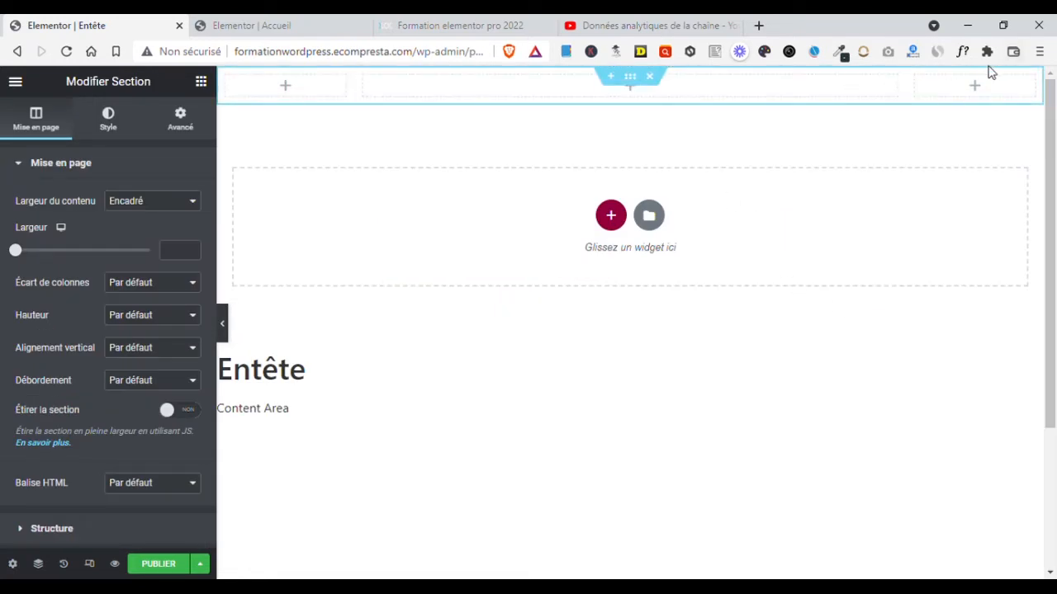
click(929, 83)
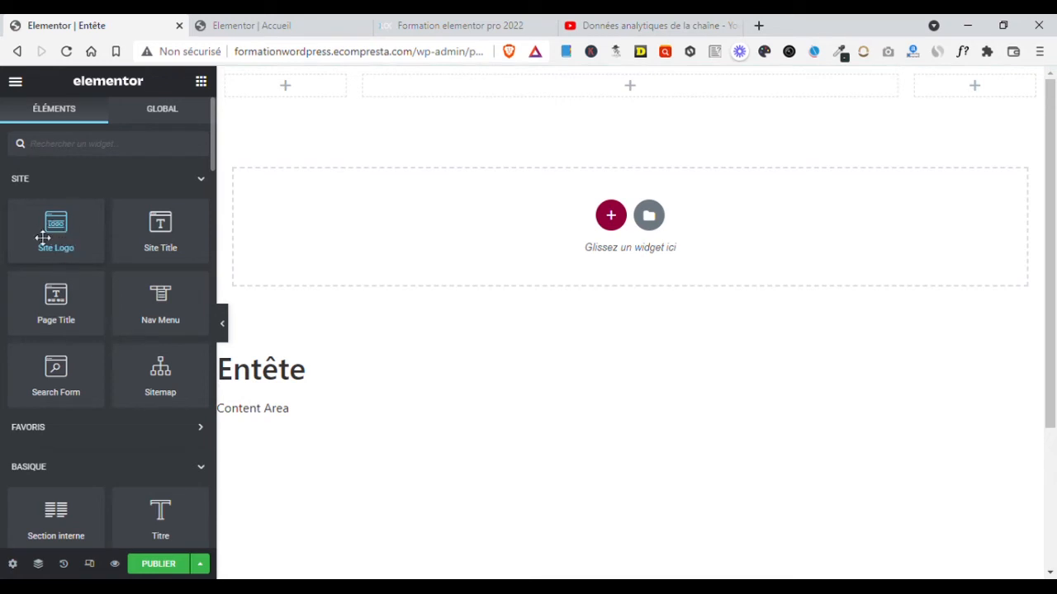
drag(68, 235, 305, 95)
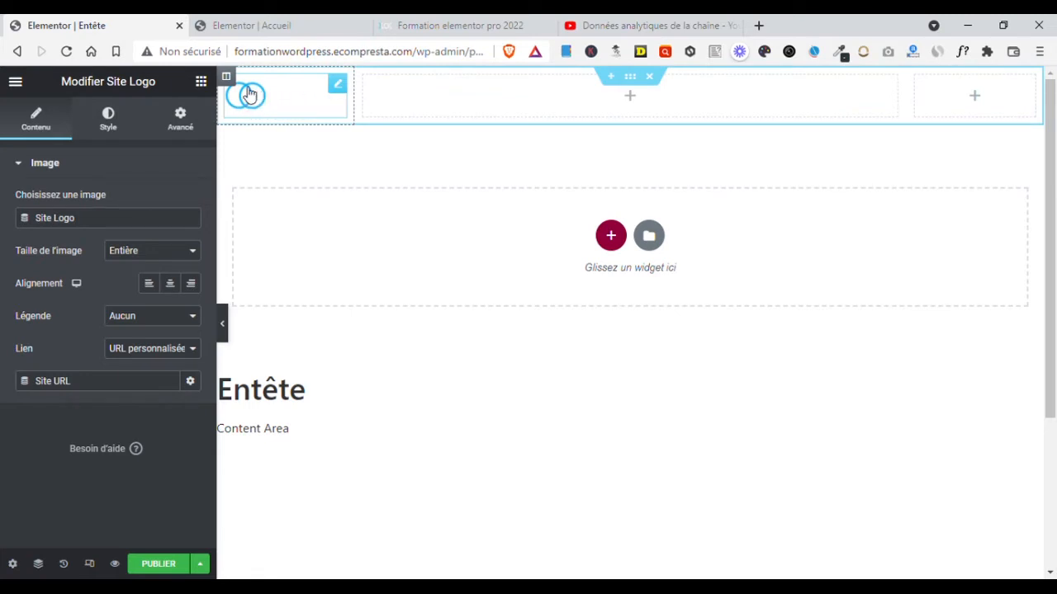
Step: Give the header section a classic background in the global Texte colour #000000
click(631, 77)
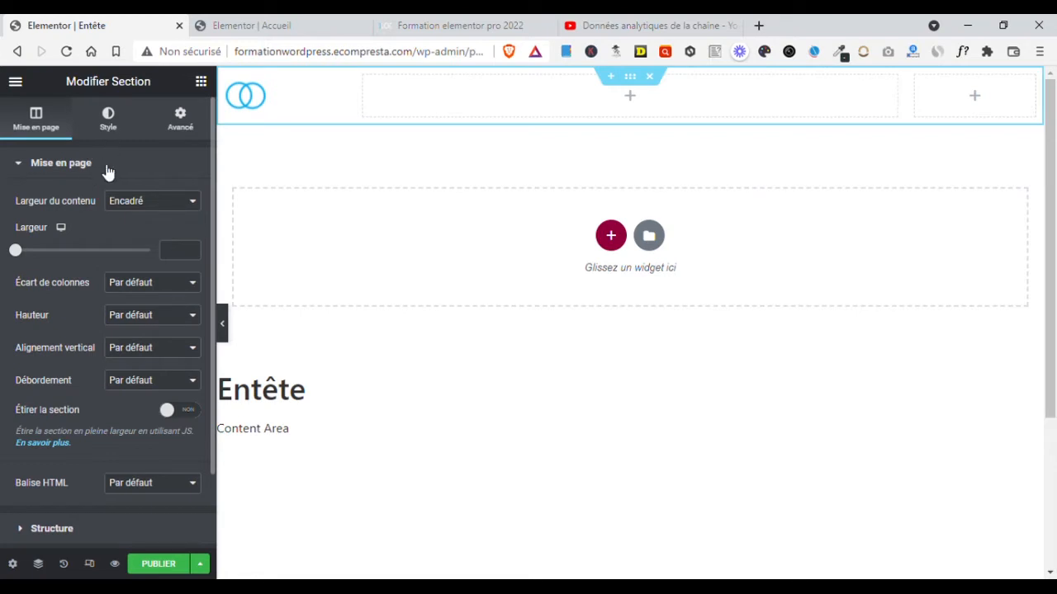
click(108, 118)
click(128, 233)
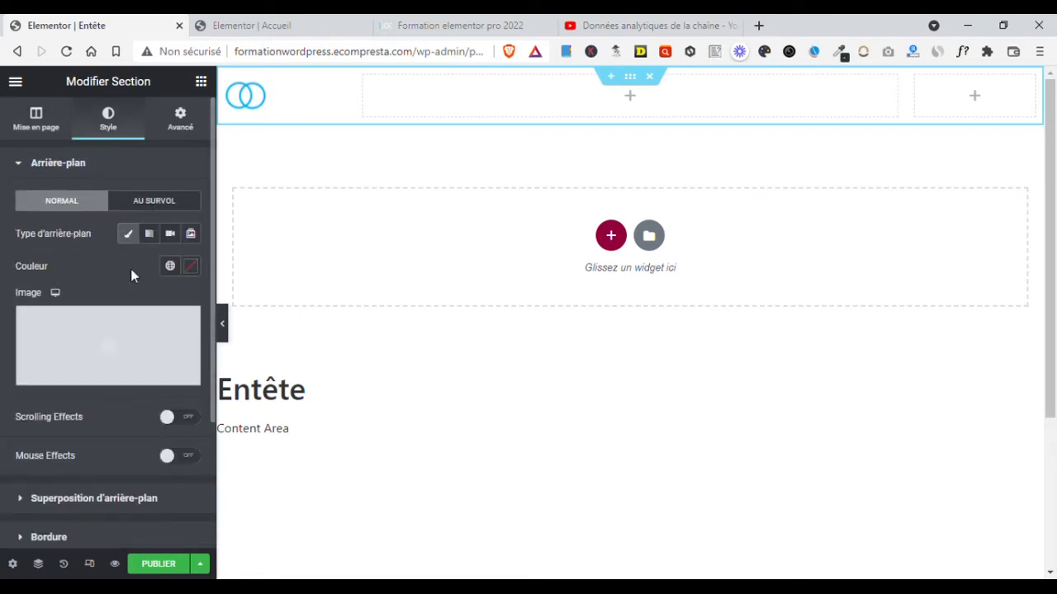
click(175, 271)
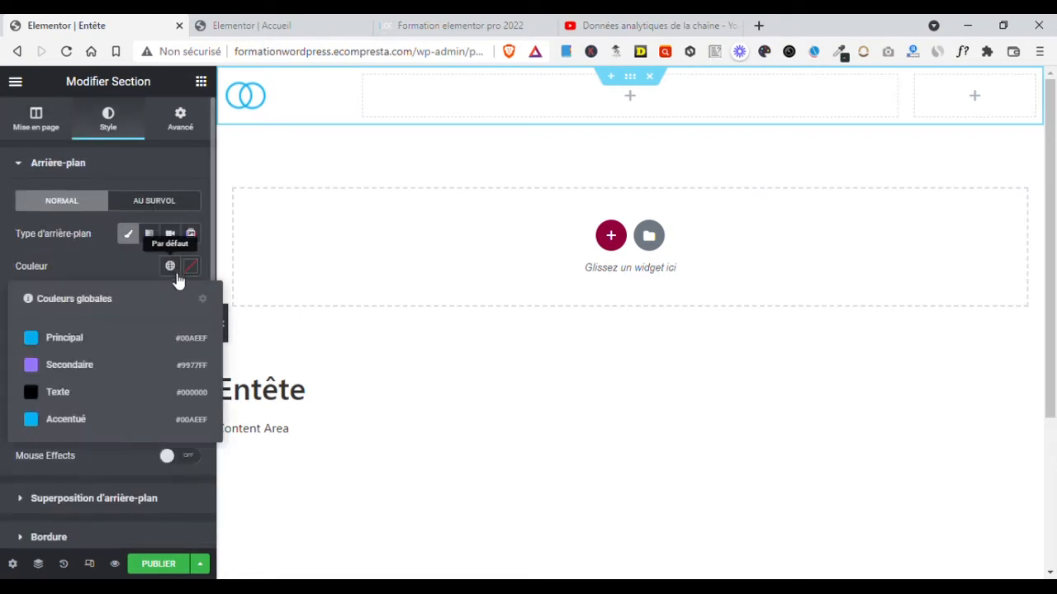
click(52, 395)
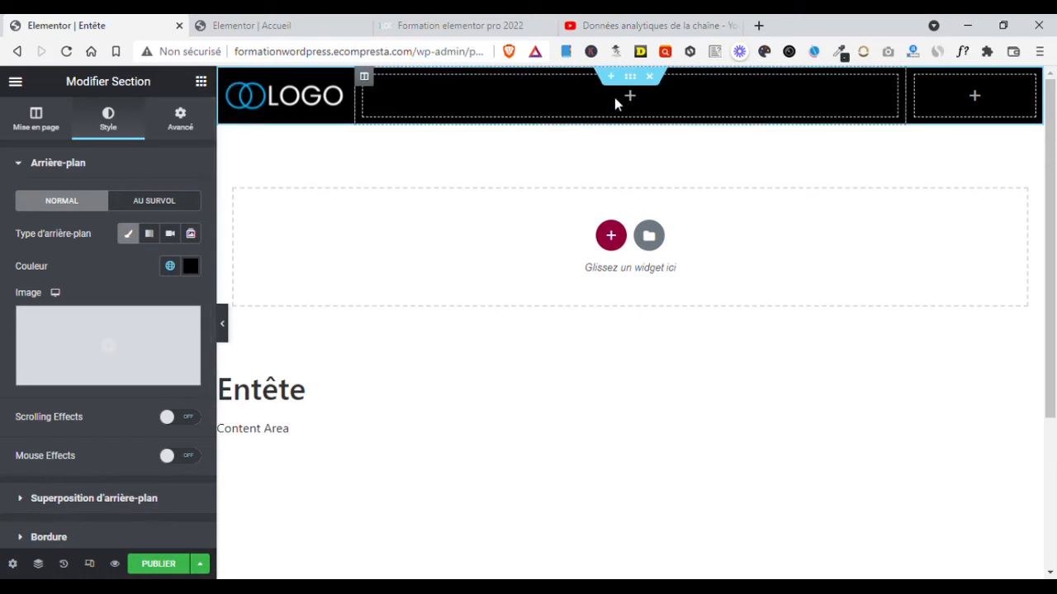
Step: Place a Nav Menu widget in the header's middle column and save the template as a draft
click(201, 81)
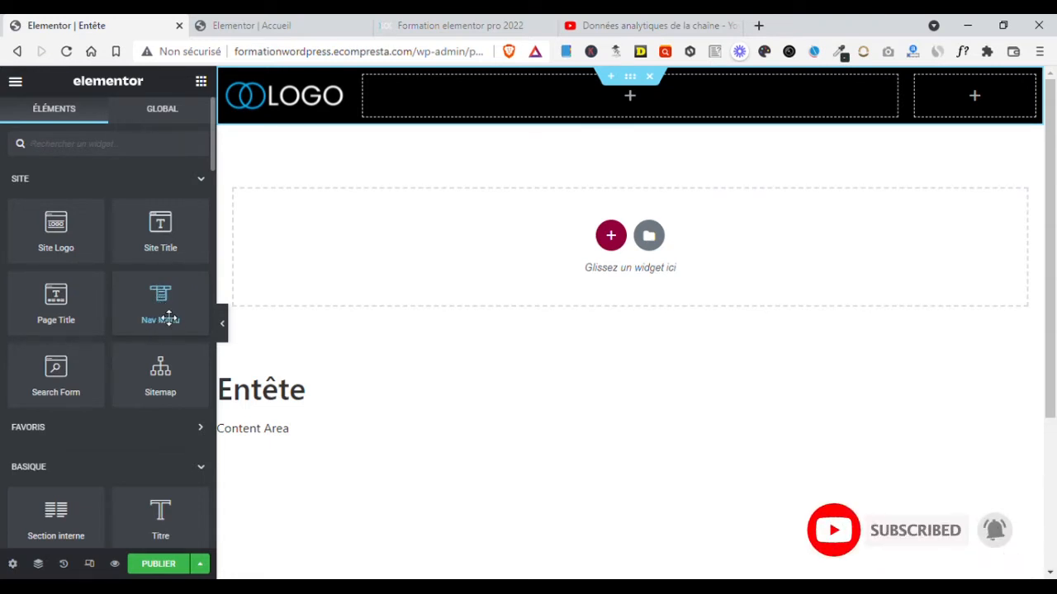
drag(168, 317, 630, 95)
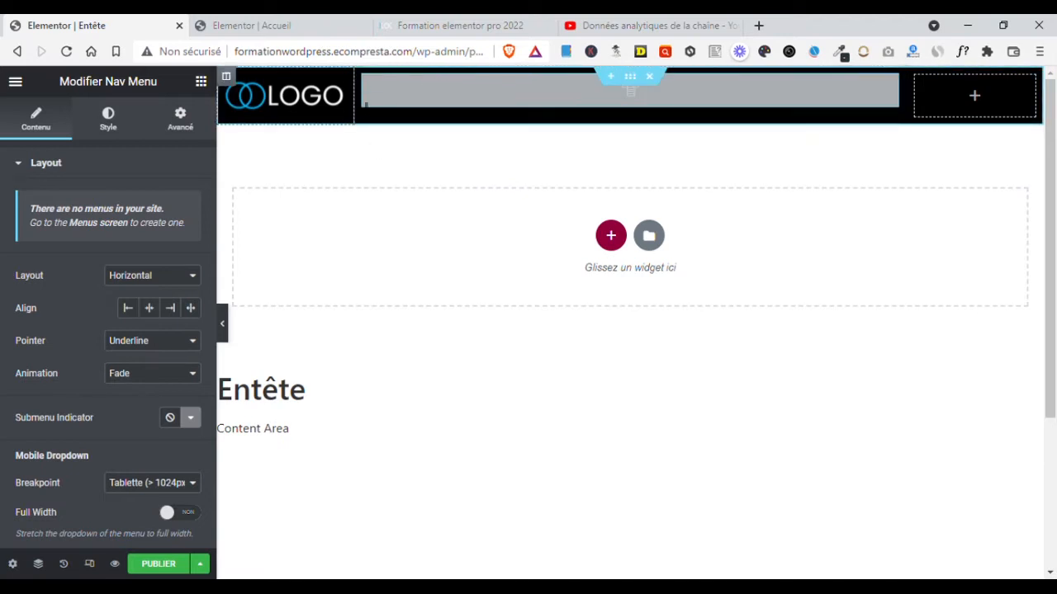
click(200, 563)
click(124, 462)
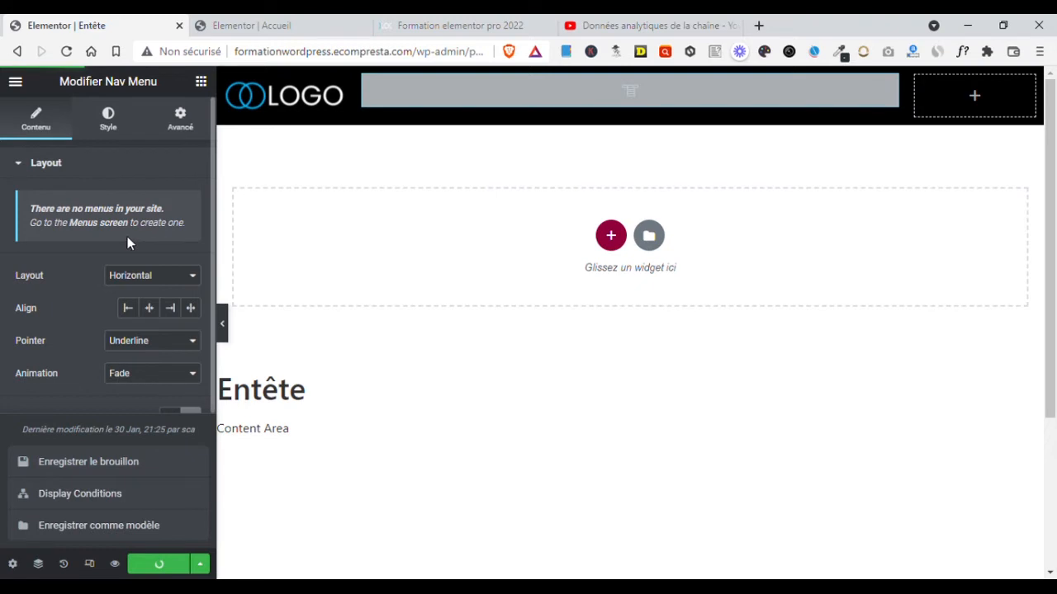
Step: Return to the WordPress editor in its own browser tab, placed first, and open the site's menu management page
click(16, 83)
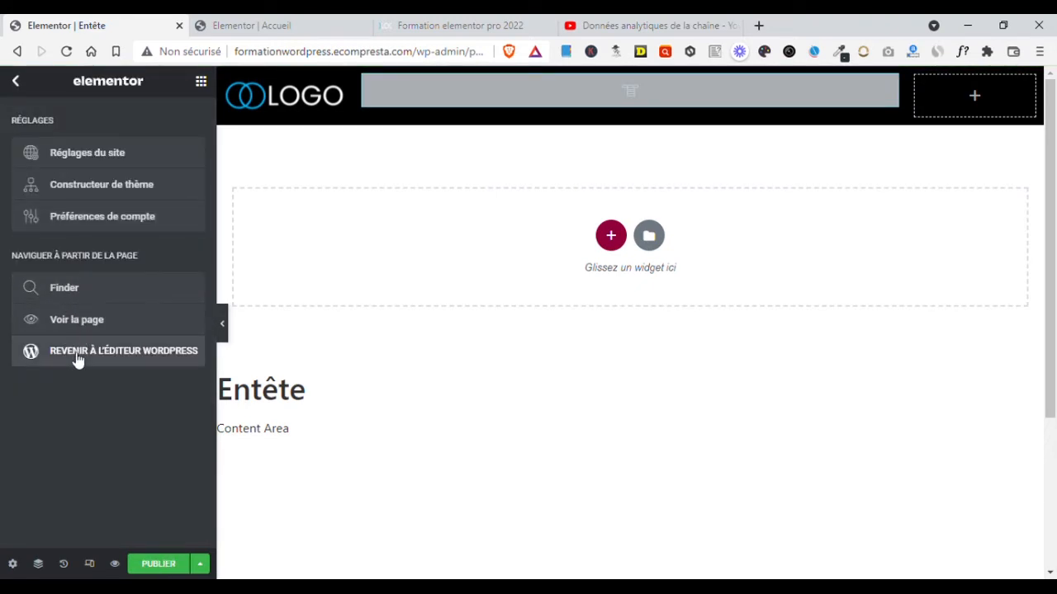
click(157, 373)
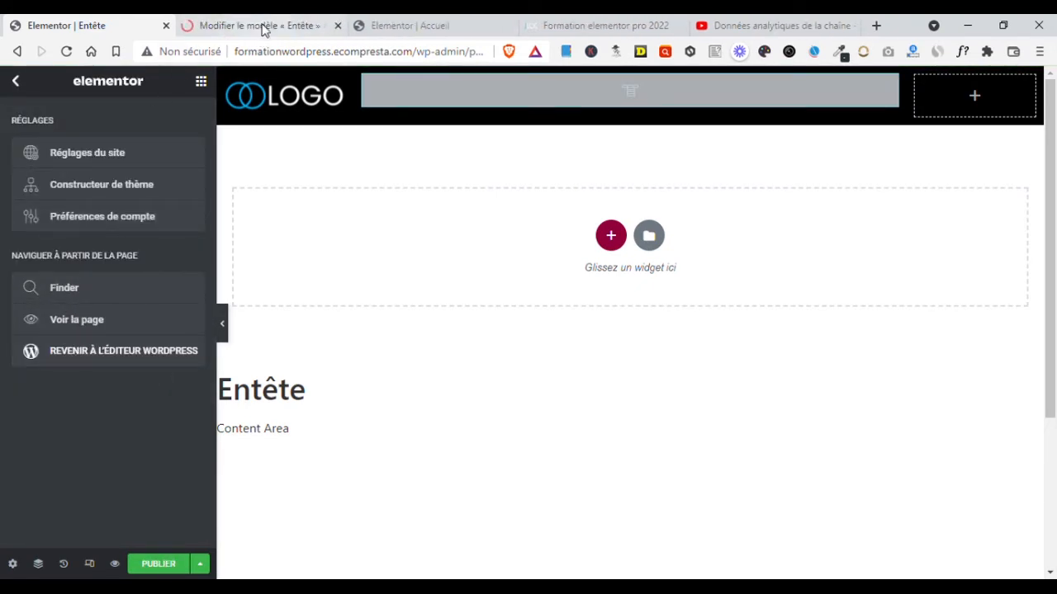
drag(260, 33, 50, 30)
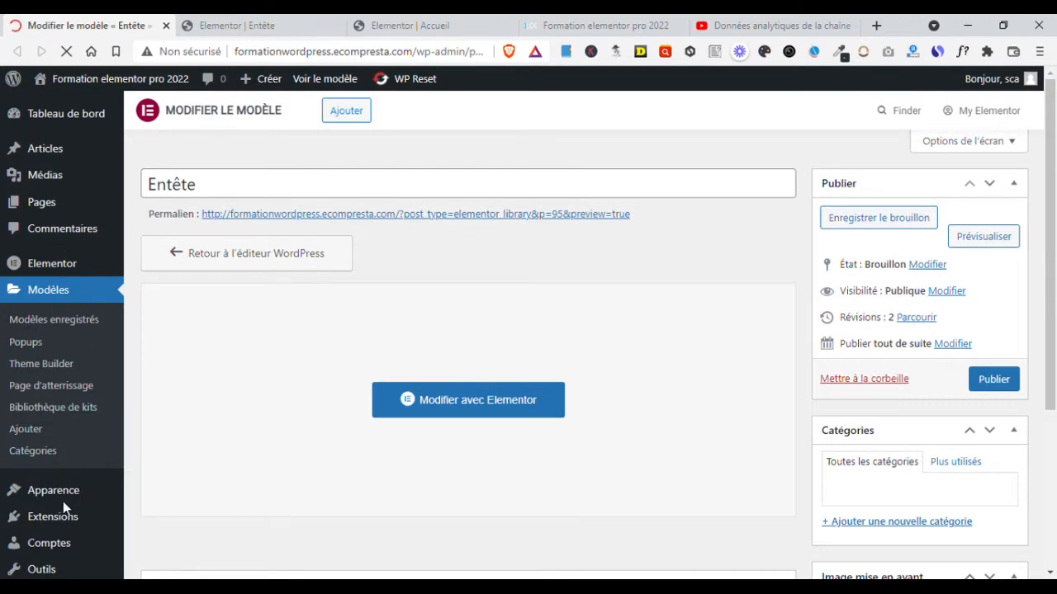
mouse_move(60, 521)
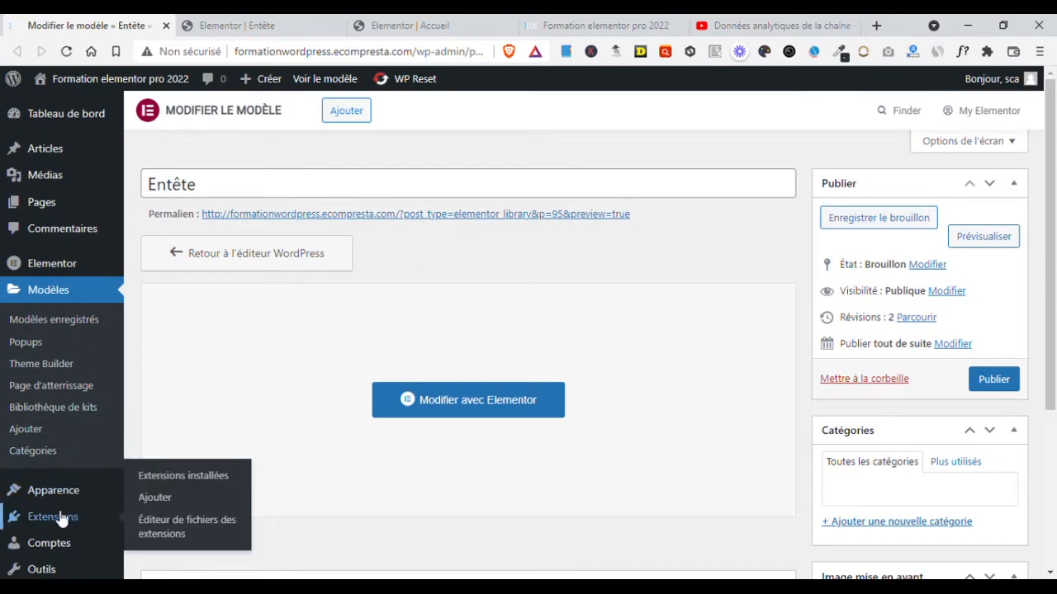
mouse_move(52, 499)
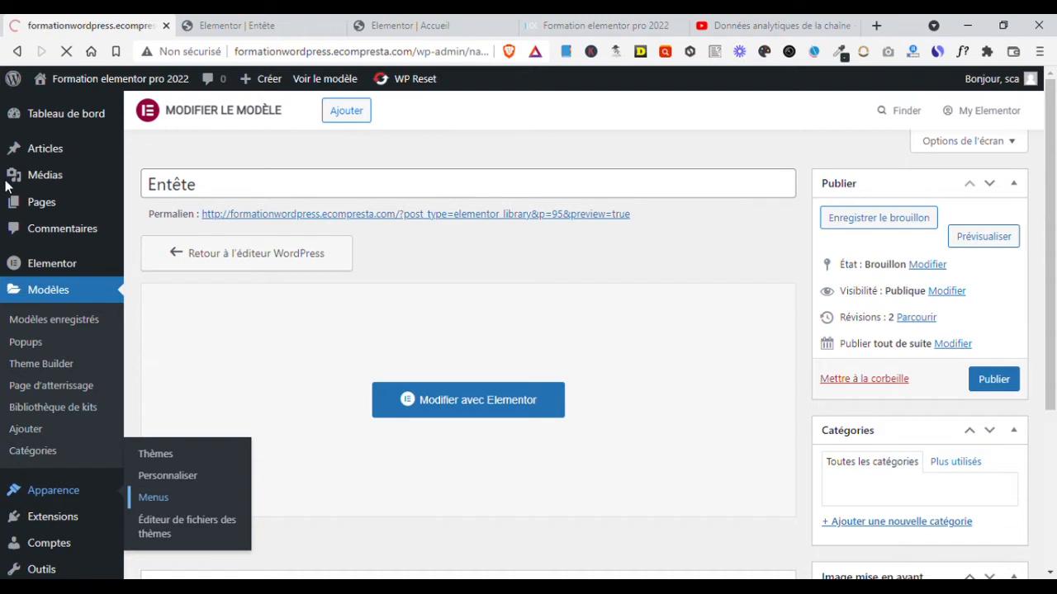
Step: Create a navigation menu named "menu principal" and assign it to the En-tête location
click(519, 303)
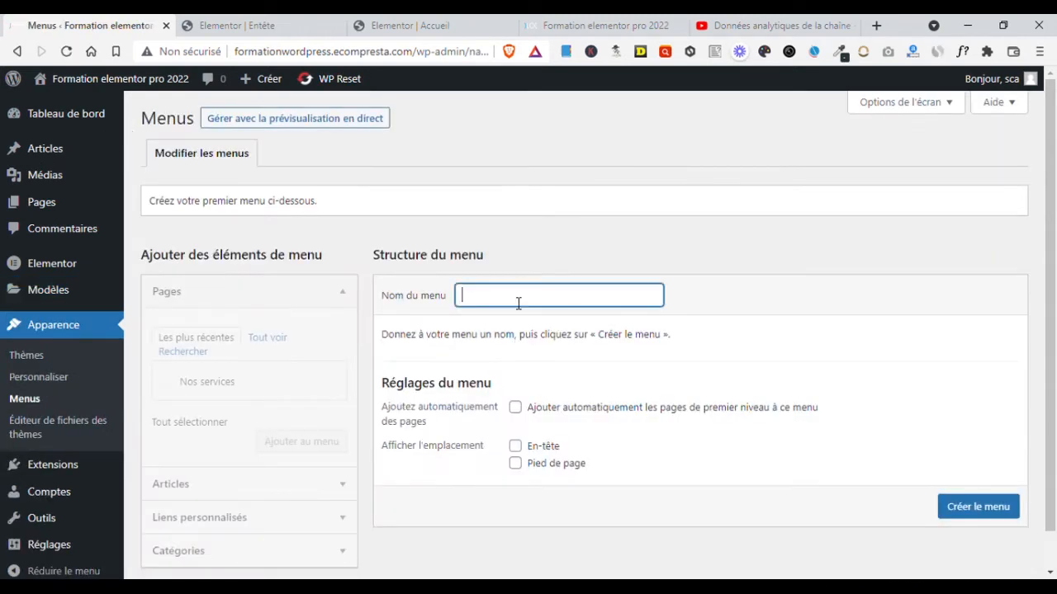
click(405, 275)
click(492, 297)
click(486, 332)
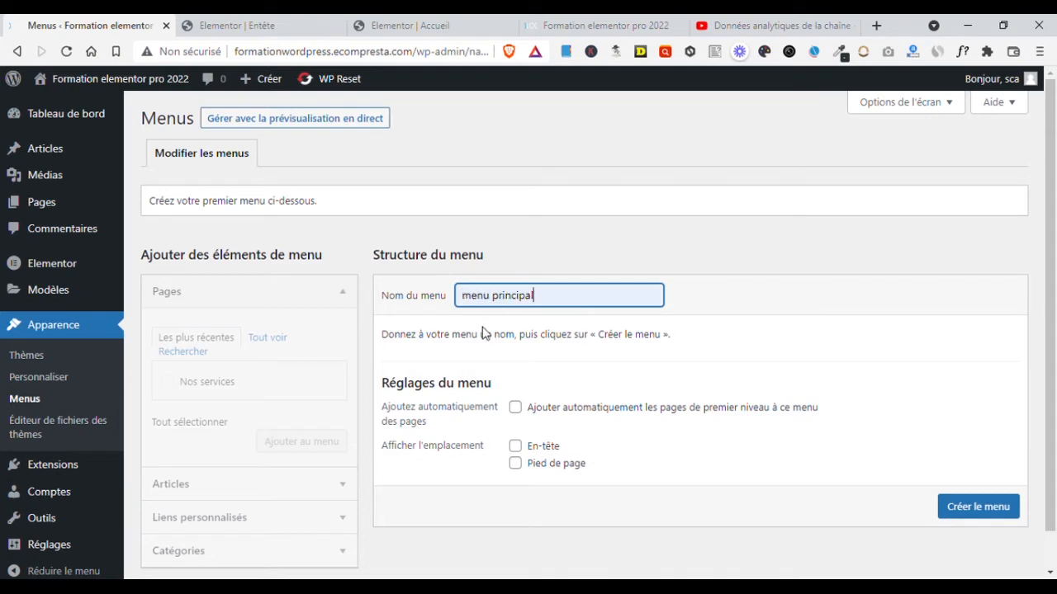
drag(465, 295, 567, 300)
click(539, 302)
click(673, 305)
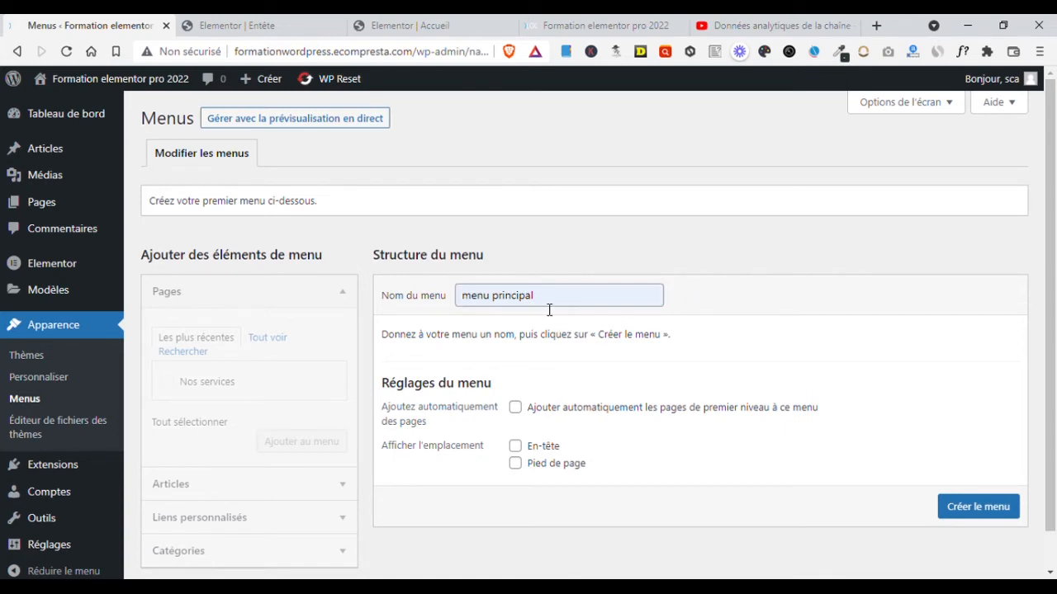
click(520, 448)
click(977, 510)
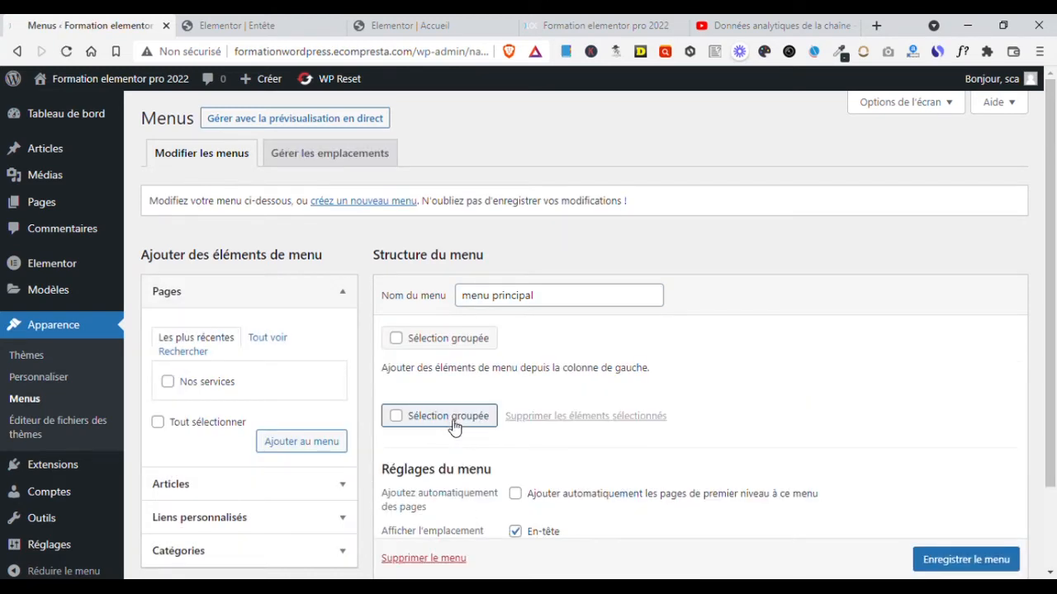
scroll(186, 291, down, 2)
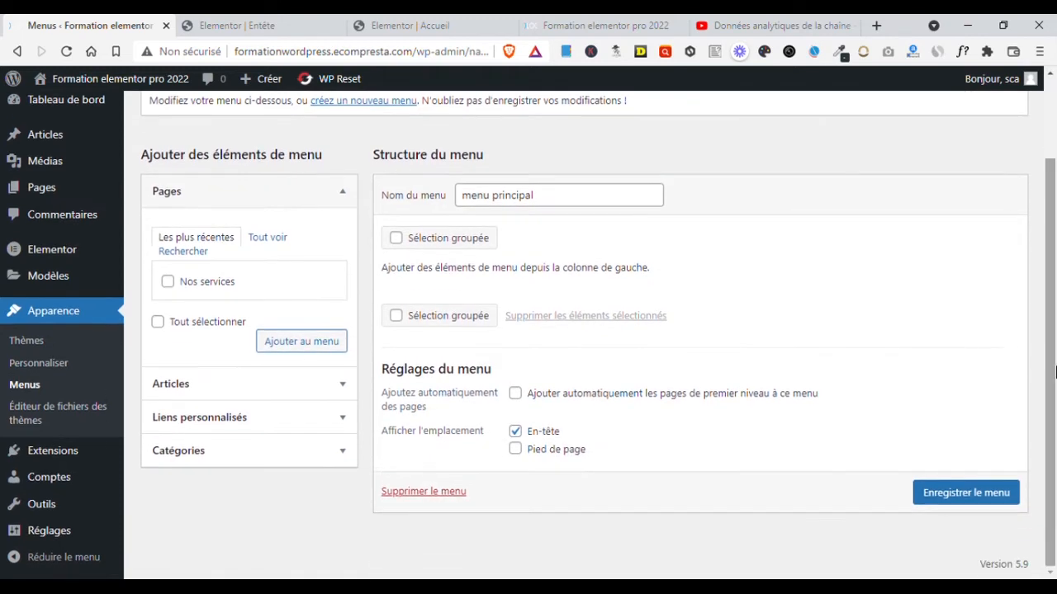
Step: Add the Accueil and Nos services pages to the menu from the full list of pages
click(268, 237)
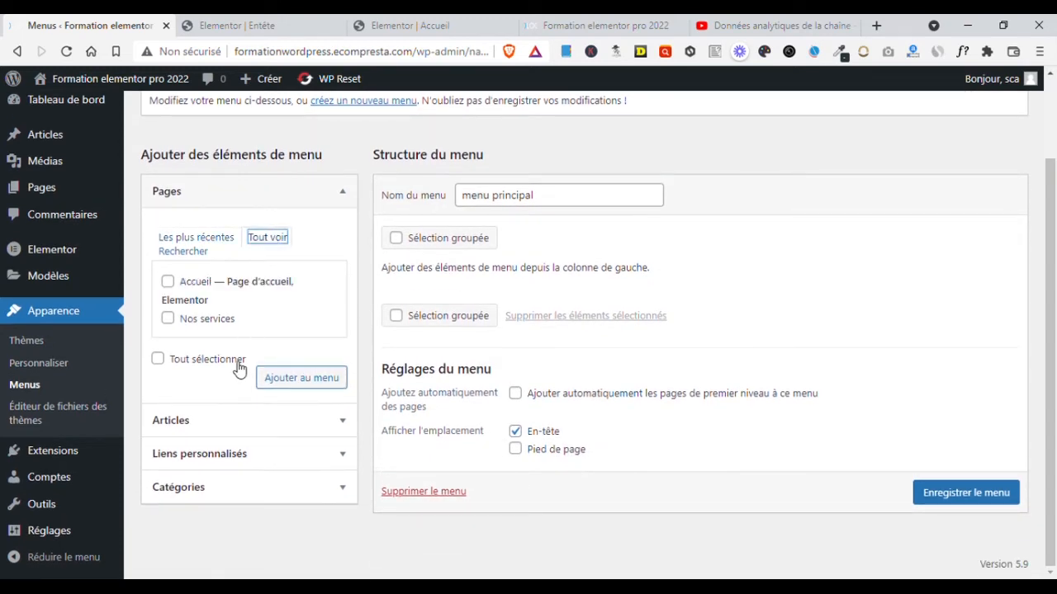
click(168, 282)
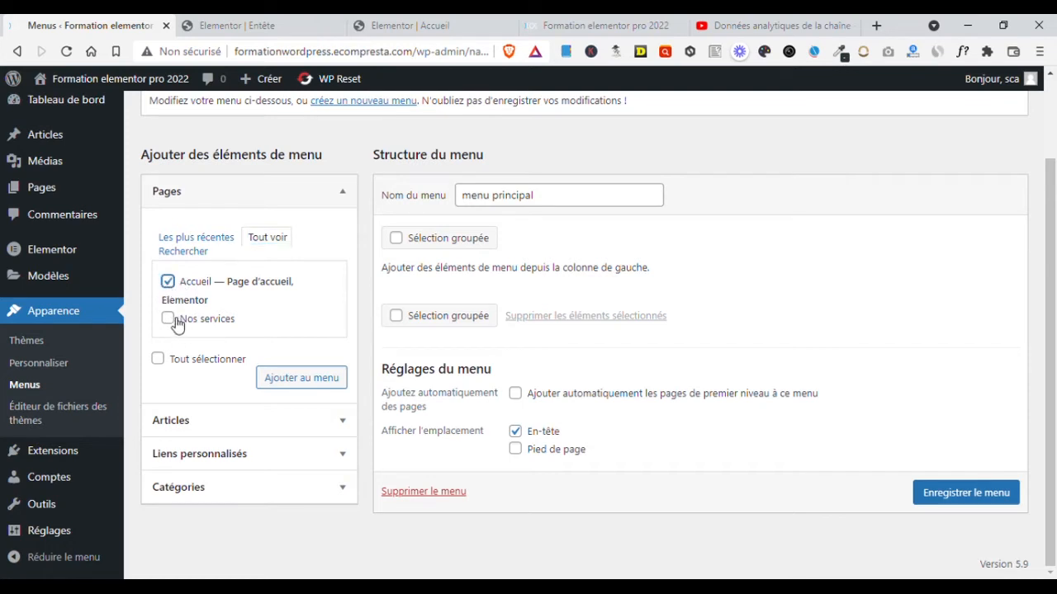
click(170, 322)
click(274, 382)
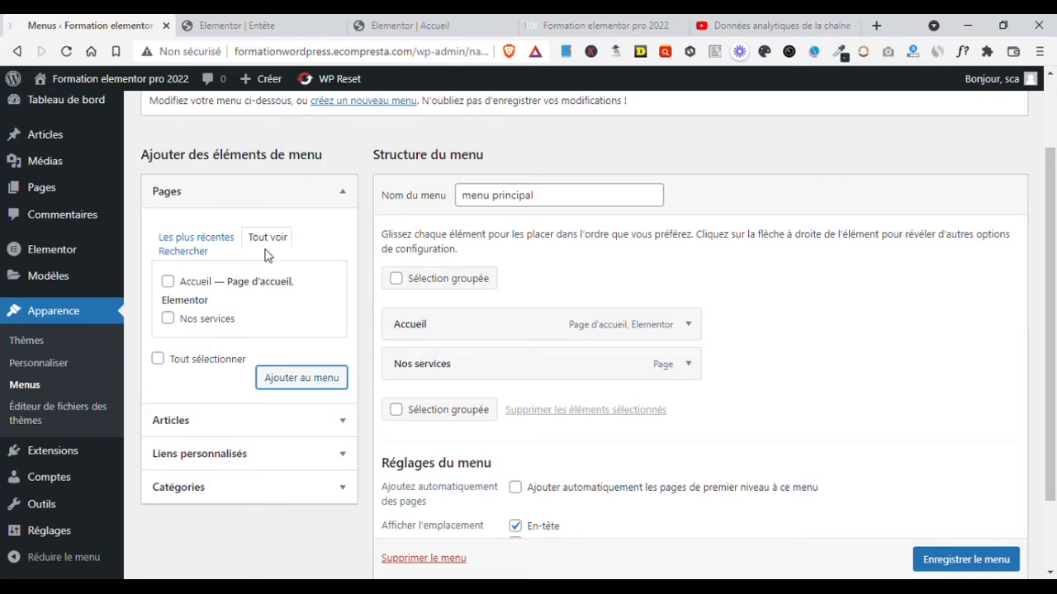
Step: Add a custom link to the menu with the text "A propos" and the URL #
click(342, 193)
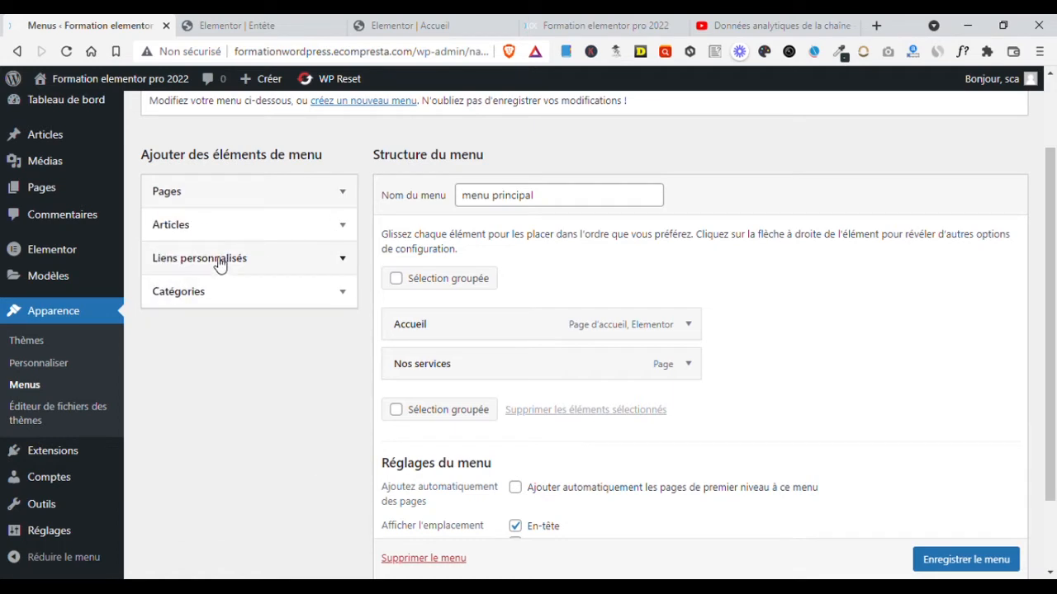
click(220, 263)
click(250, 364)
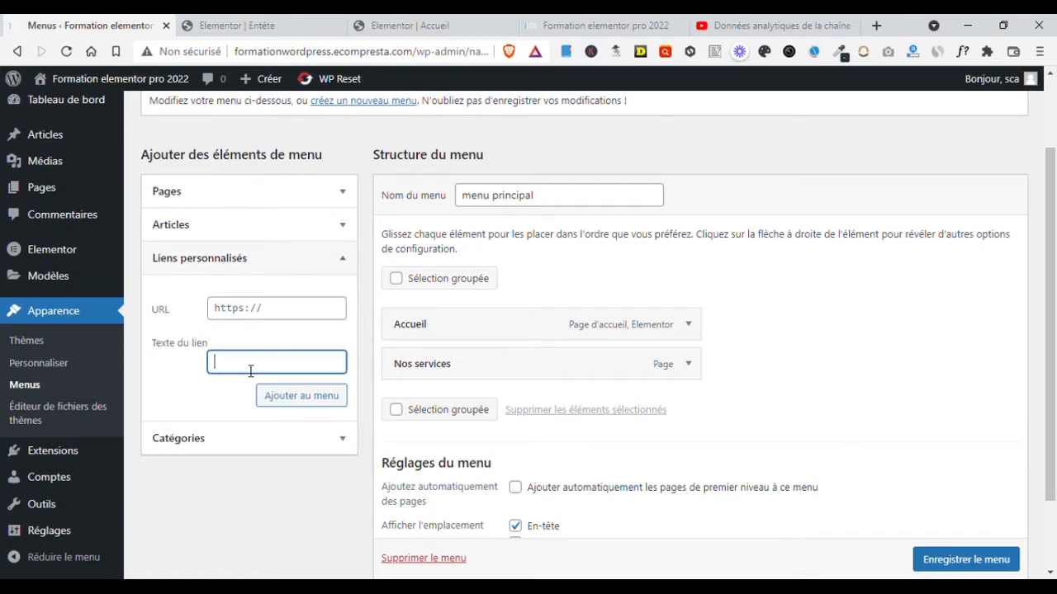
click(287, 314)
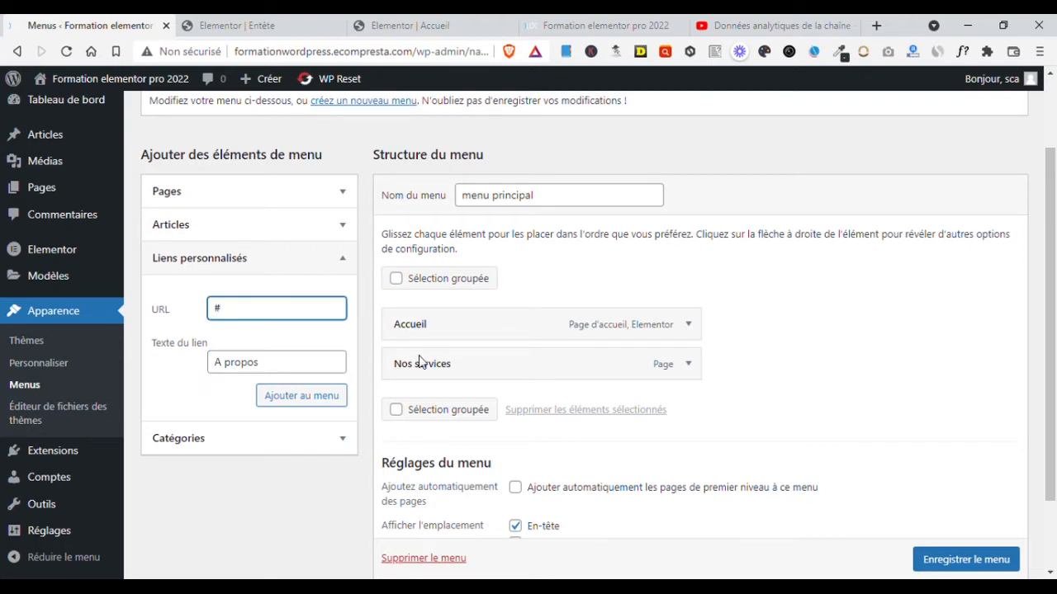
click(307, 399)
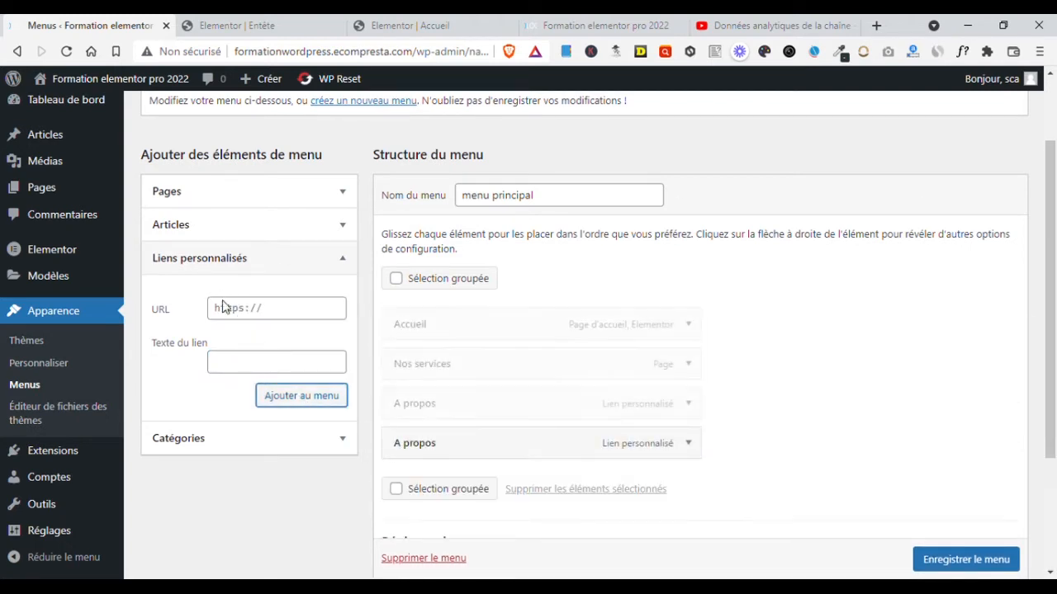
Step: Add a custom link to the menu with the text "Contact" and the URL #
click(265, 370)
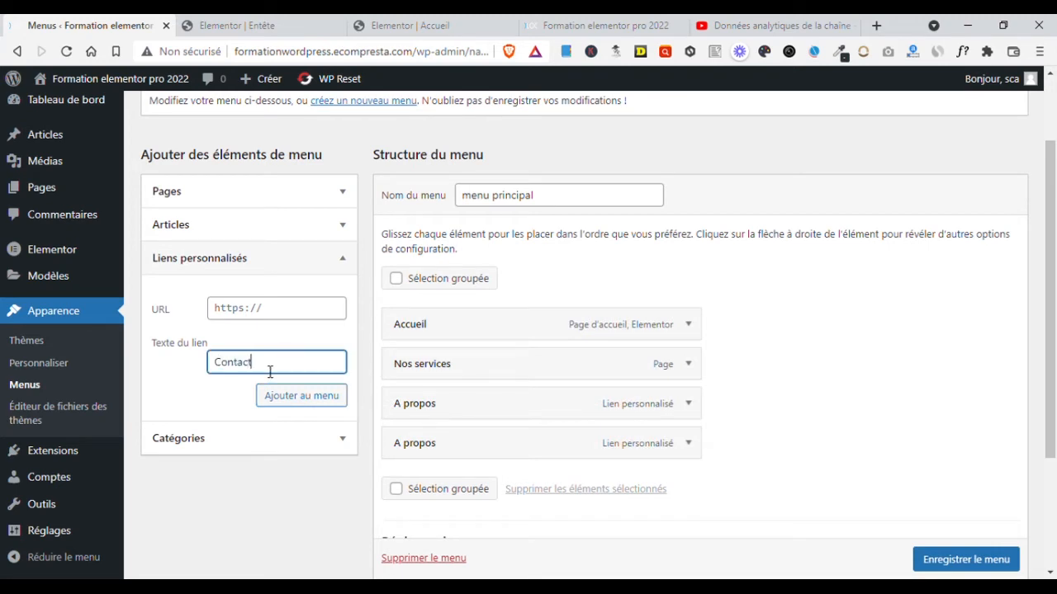
click(252, 311)
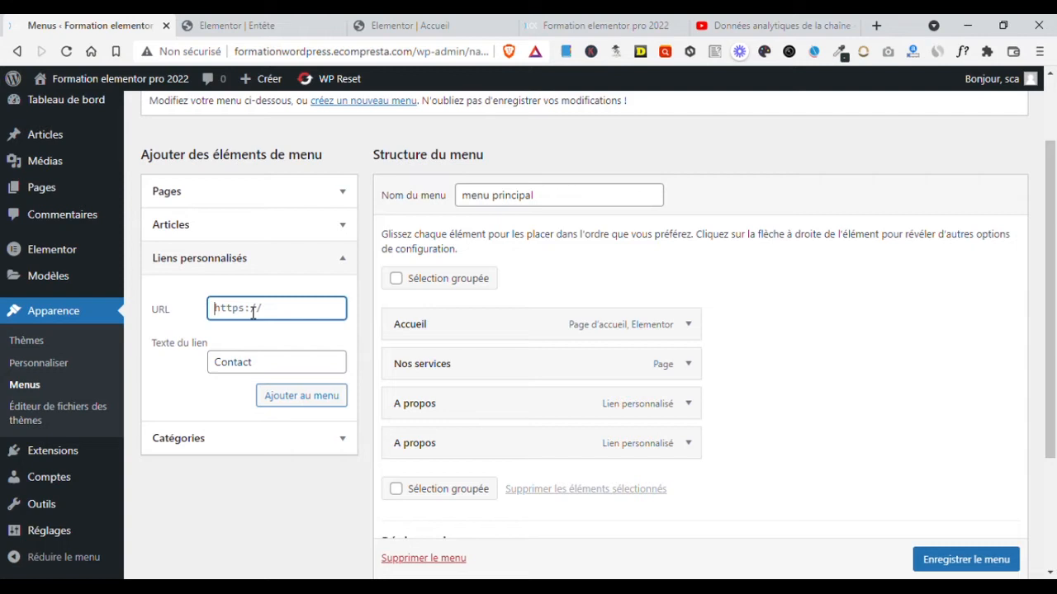
click(288, 397)
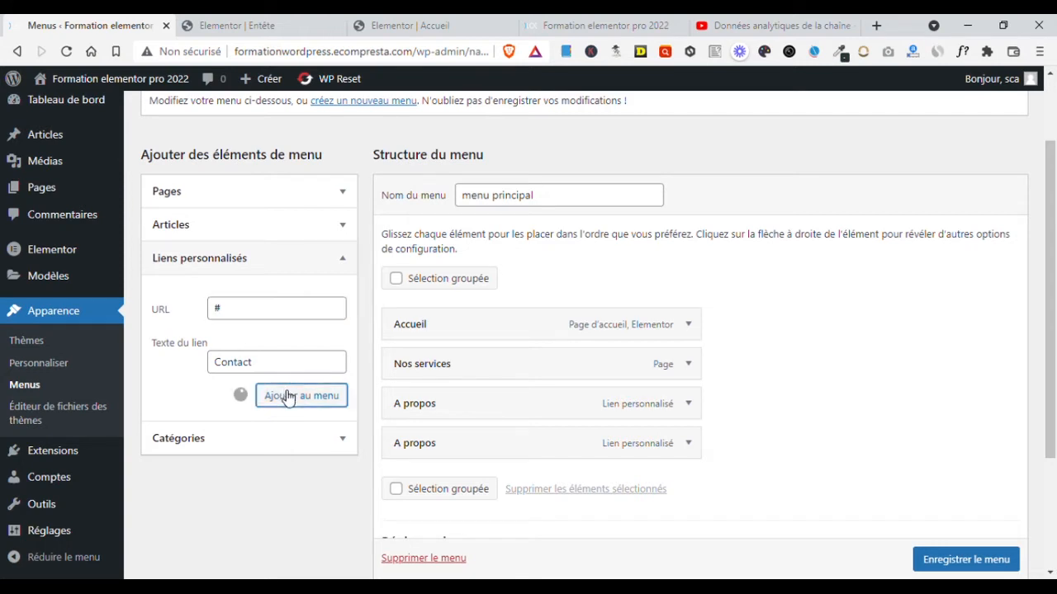
Step: Remove the duplicate "A propos" item just above Contact from the menu structure
click(251, 363)
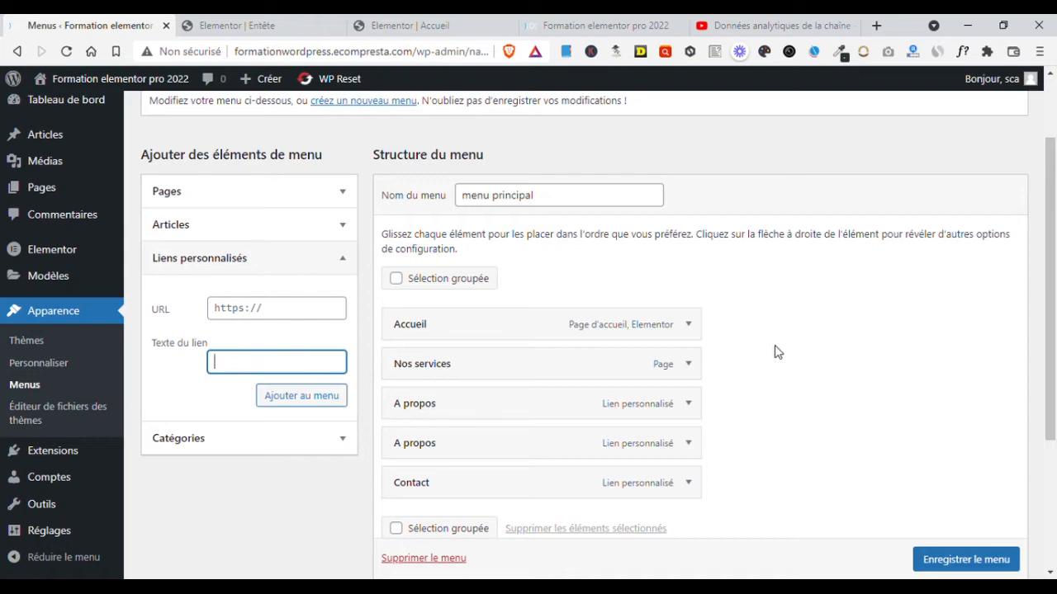
click(688, 443)
scroll(746, 375, down, 5)
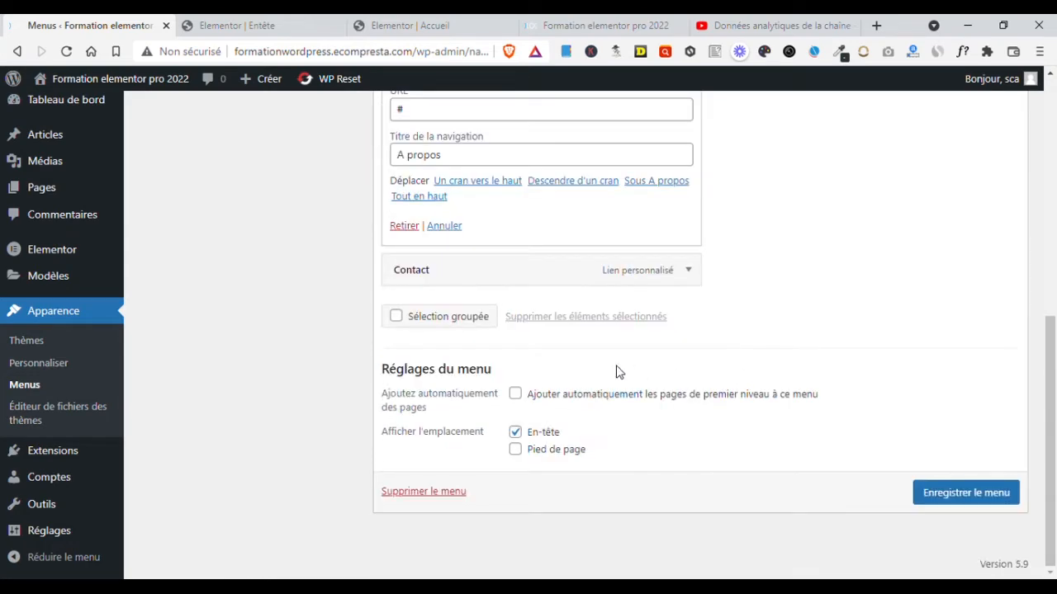
click(405, 226)
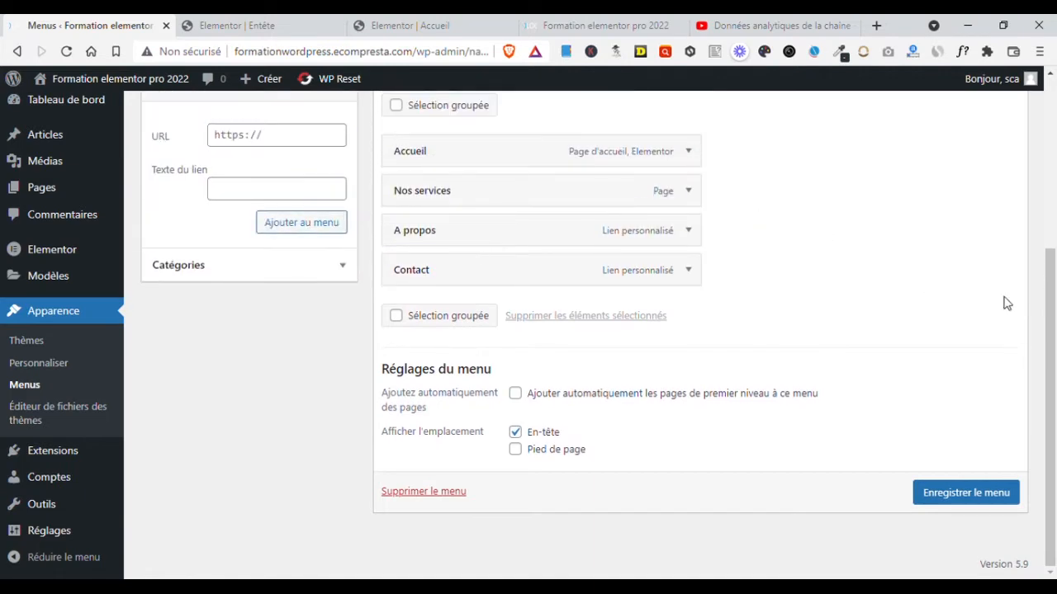
Step: Add a custom link to the menu with the text "Boutique" and the URL #
scroll(743, 314, up, 2)
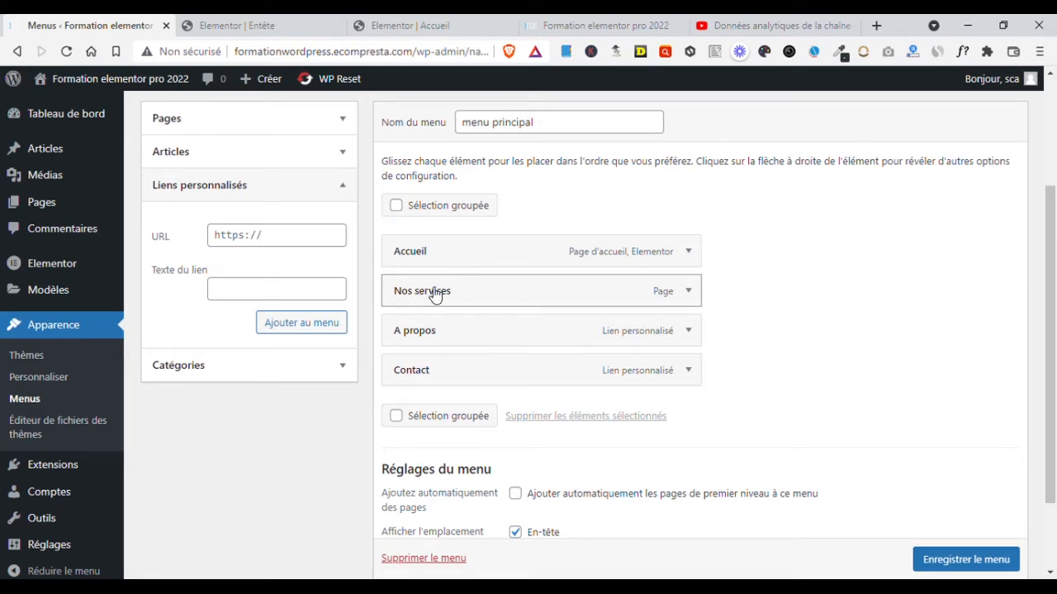
click(263, 289)
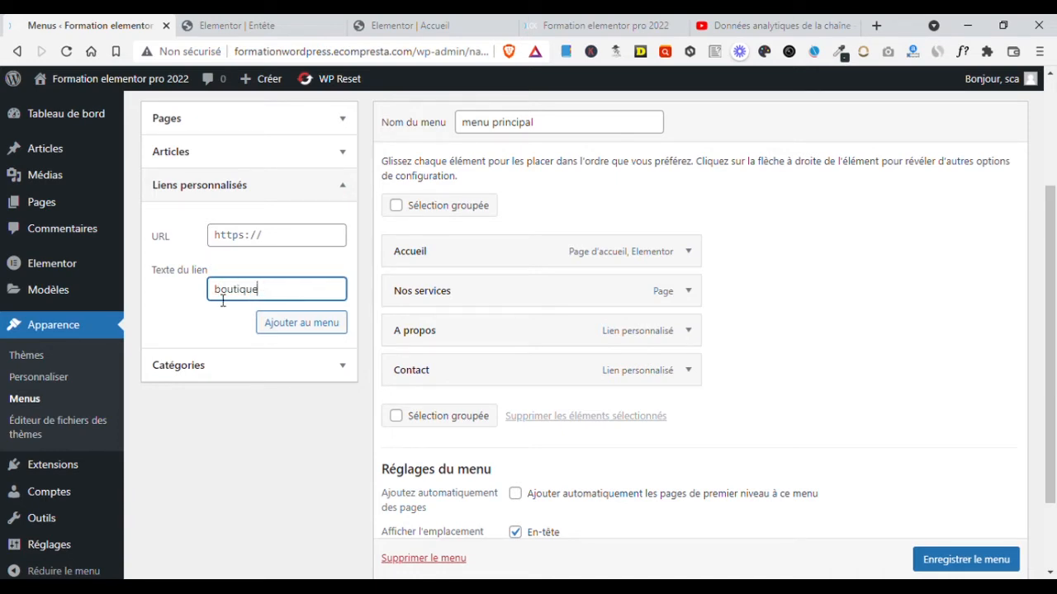
drag(190, 291, 186, 286)
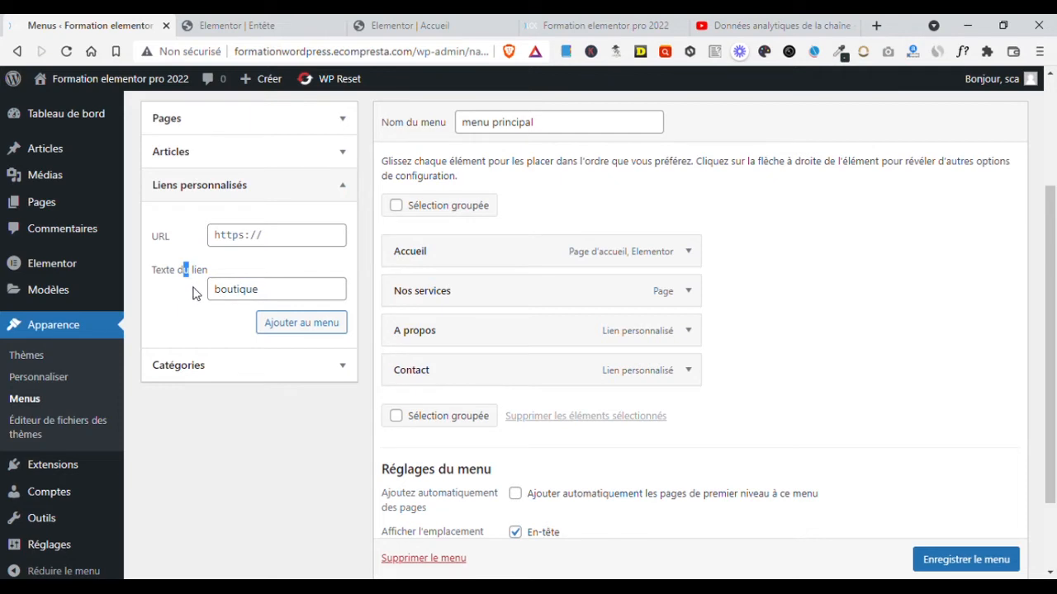
click(224, 293)
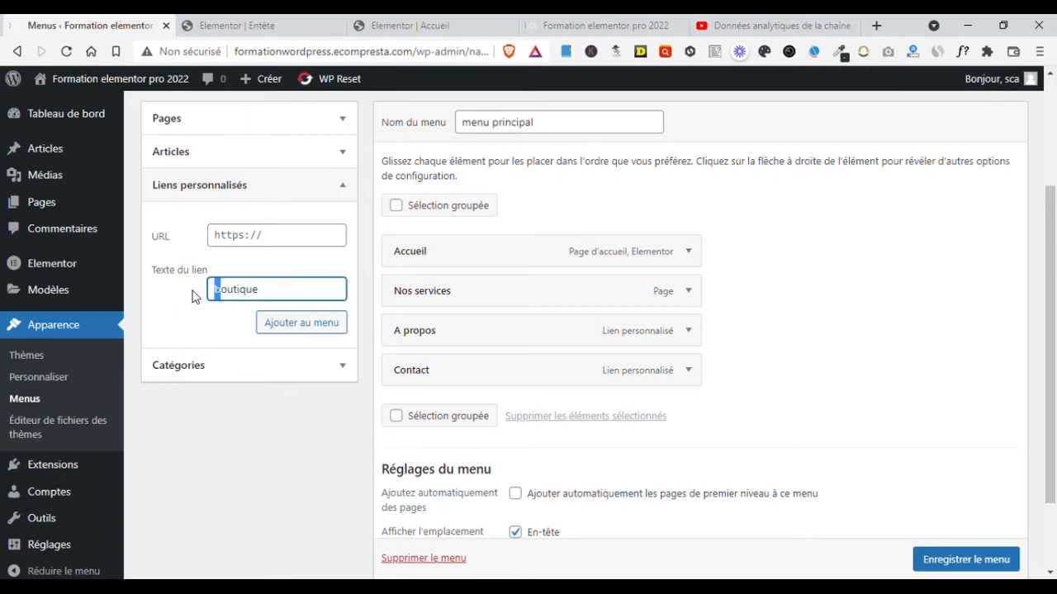
click(244, 241)
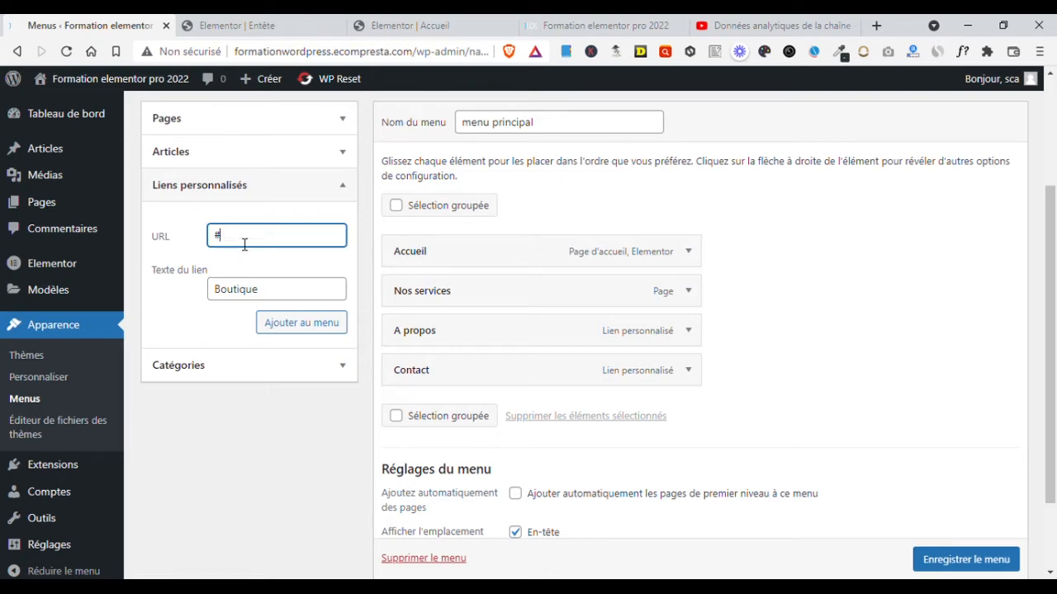
click(324, 323)
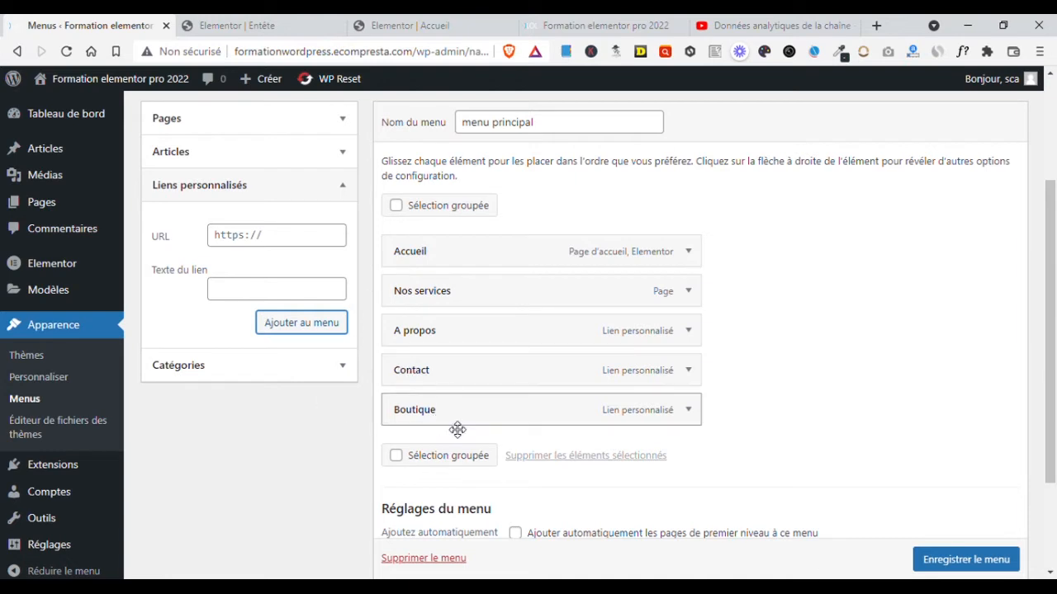
Step: Reorder the menu so Boutique follows Accueil and A propos comes last, and save the menu
drag(454, 413, 450, 300)
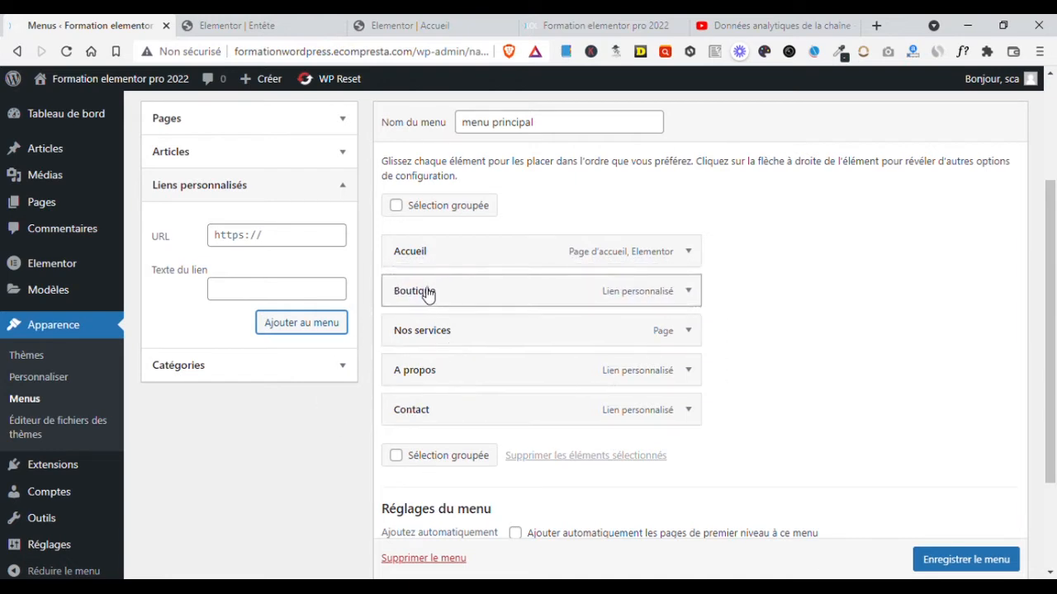
drag(420, 371, 464, 421)
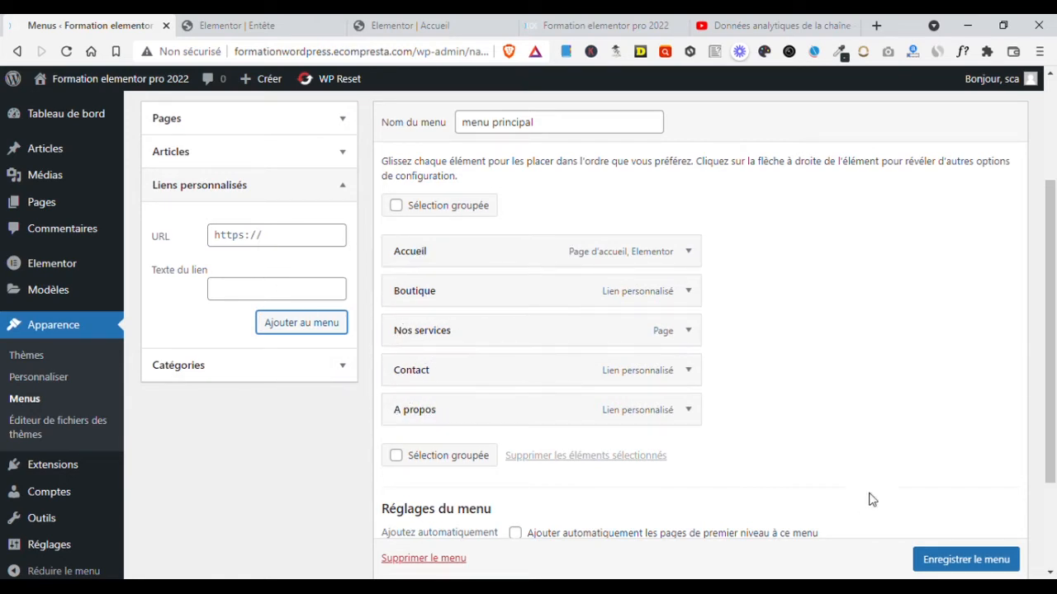
scroll(982, 234, down, 3)
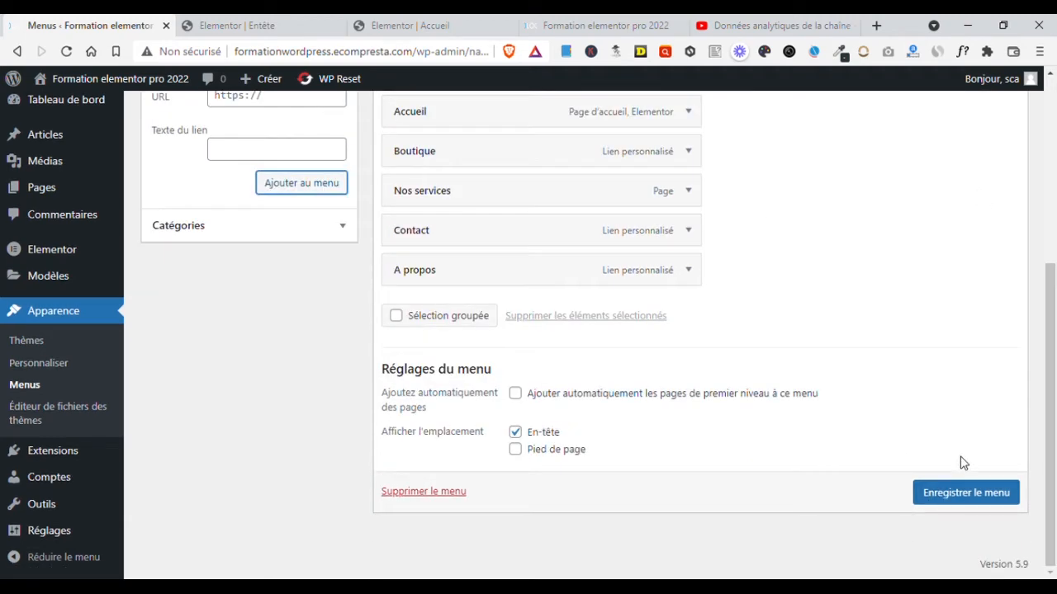
click(966, 492)
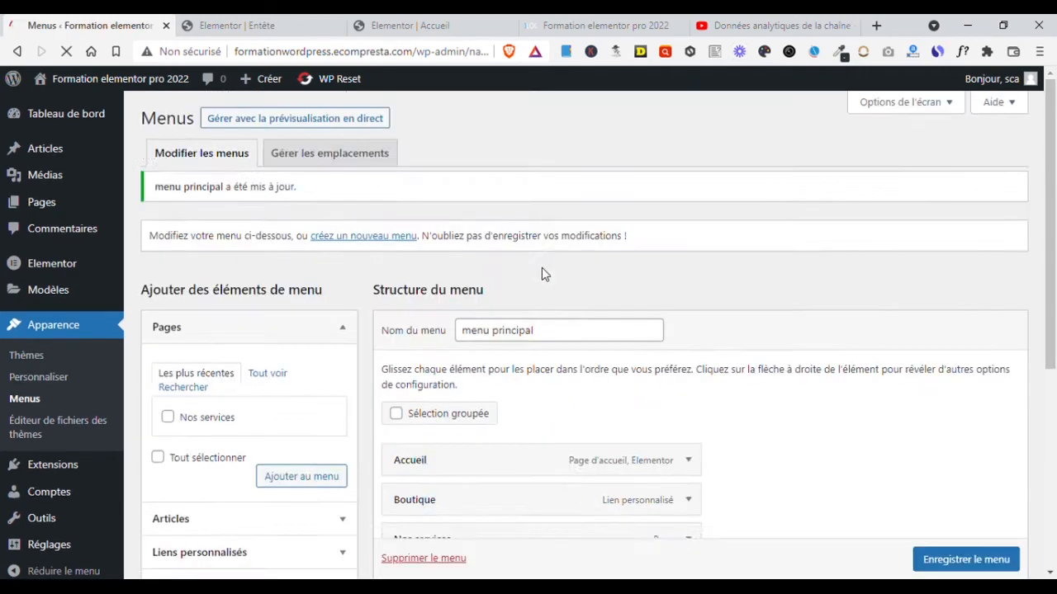
Step: Switch to the Elementor editor of the Entête template, reload it and set the Nav Menu's normal text colour to #FFFFFF
key(ctrl+Tab)
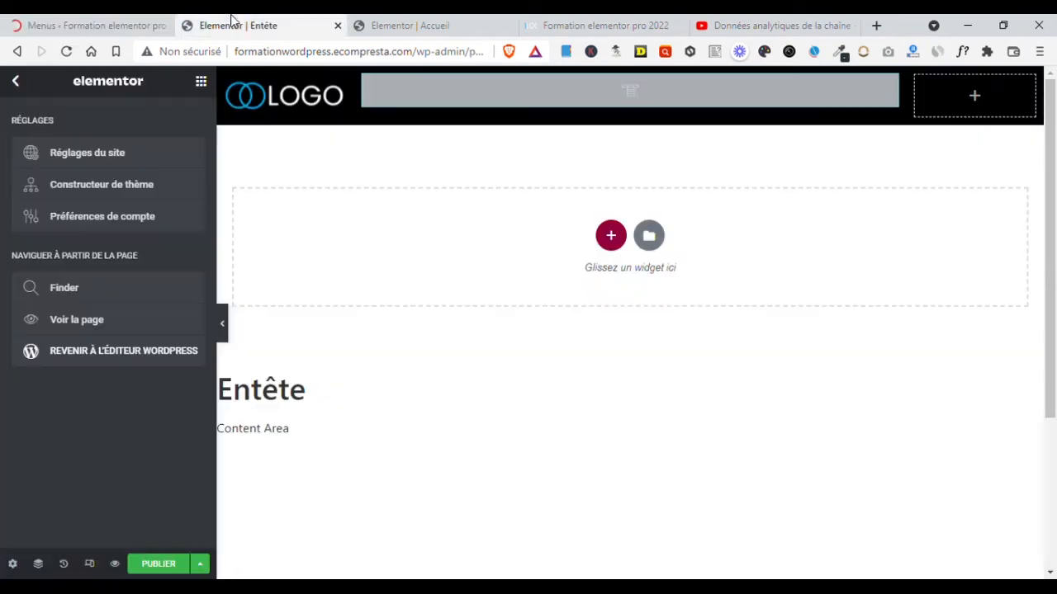
click(66, 51)
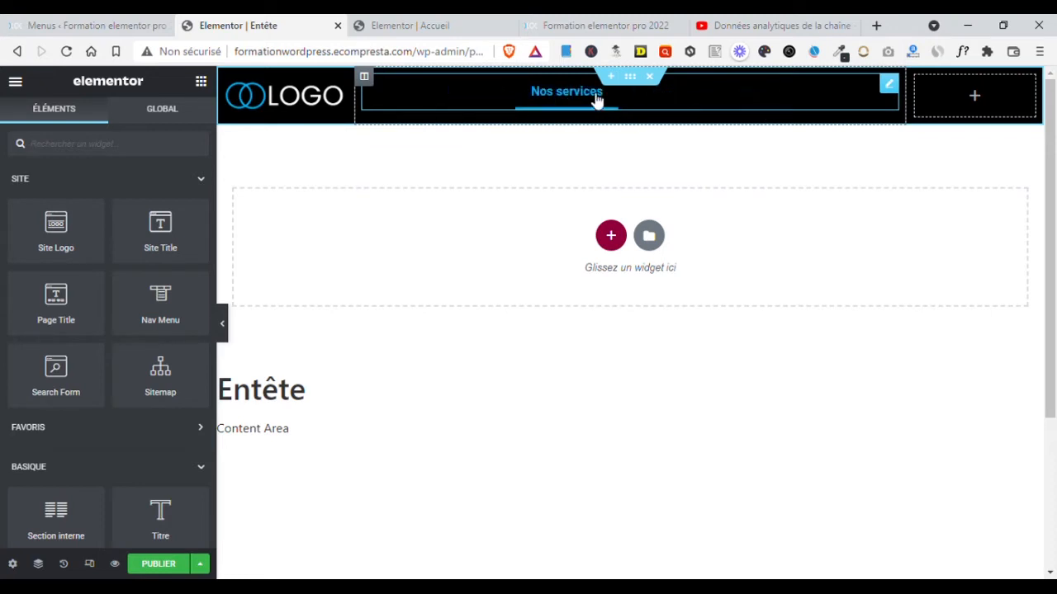
click(821, 99)
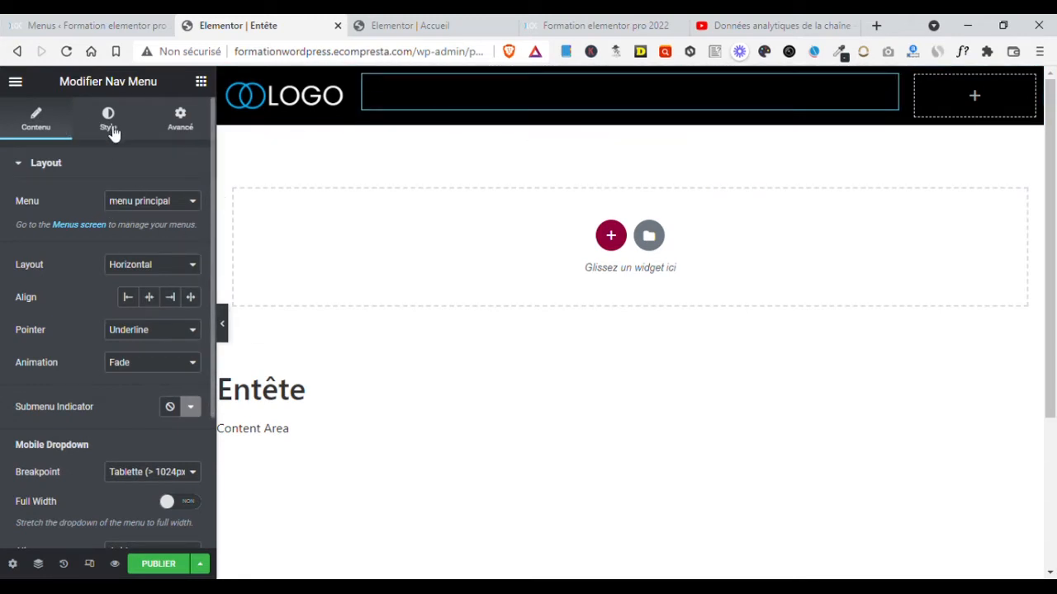
click(80, 137)
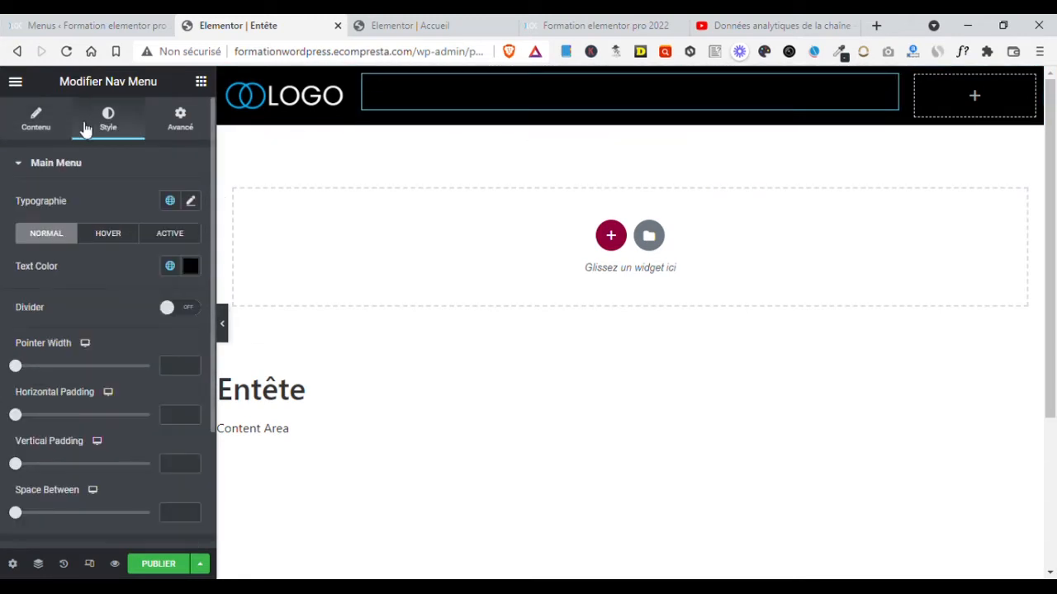
click(191, 267)
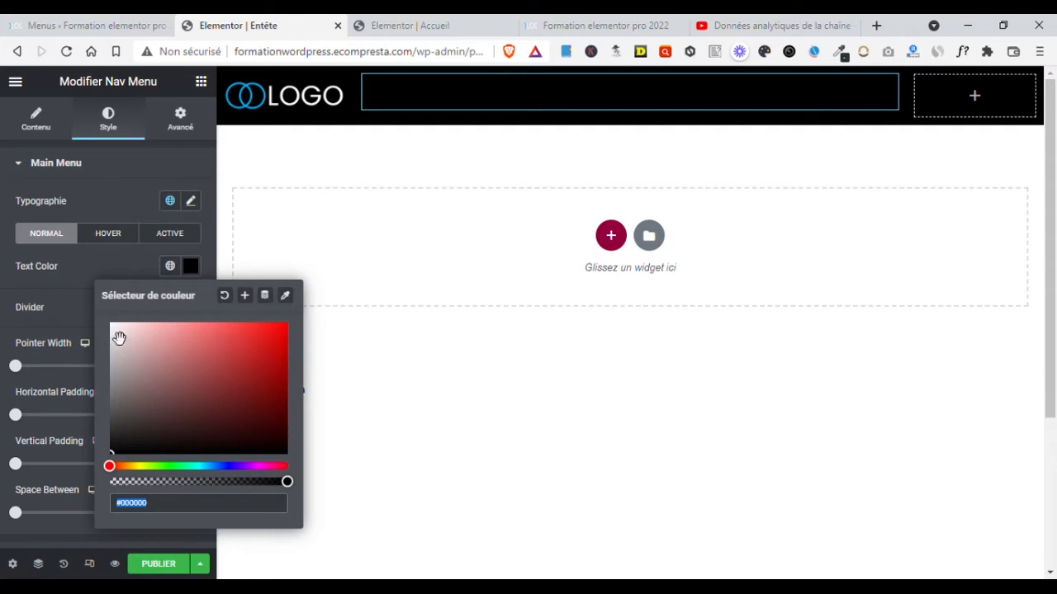
text(#FFFFFF)
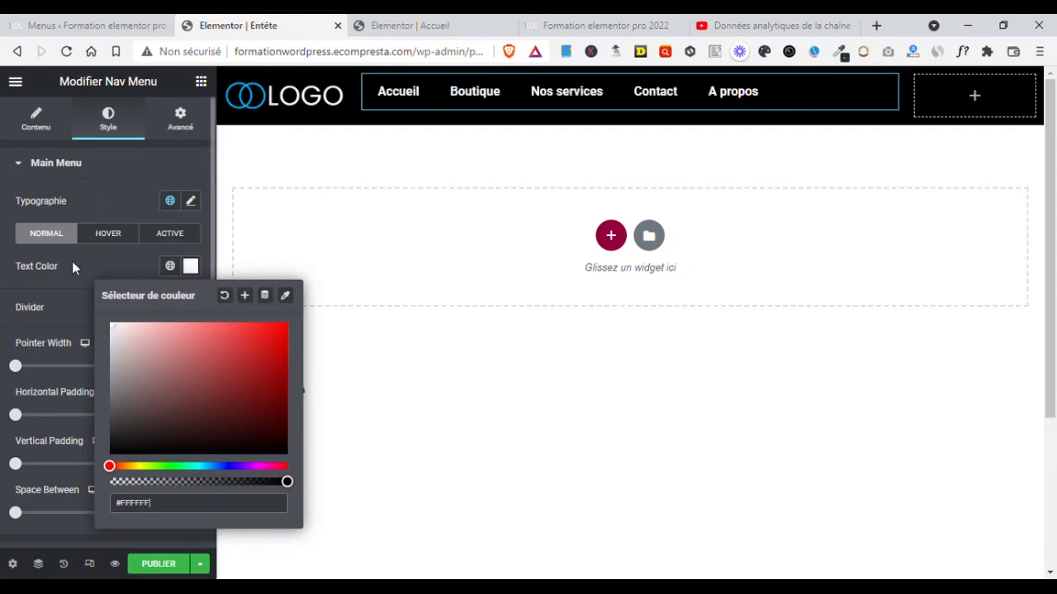
click(120, 256)
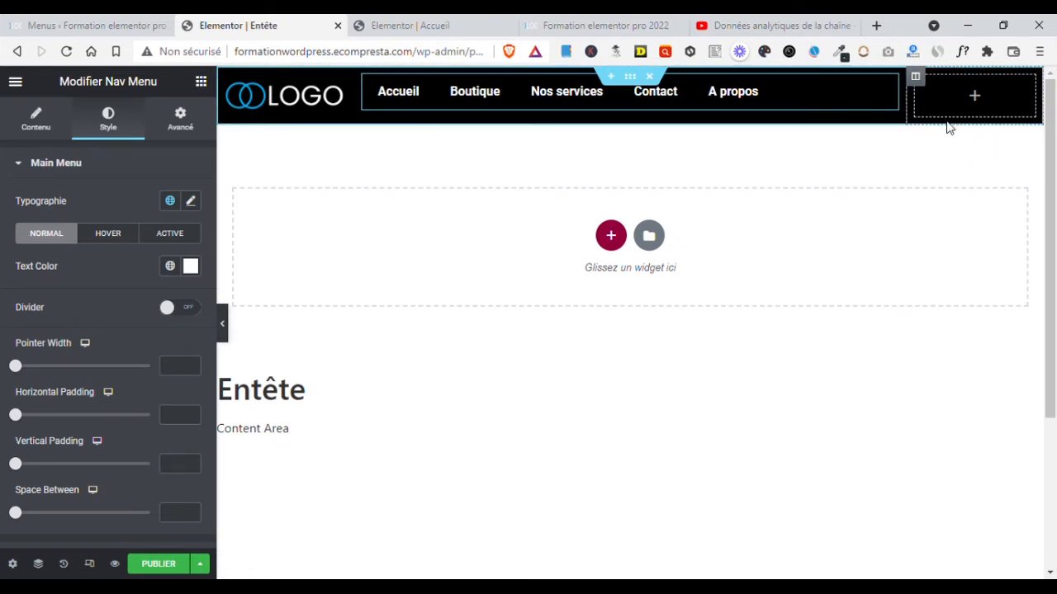
Step: Duplicate the header's empty last column and set the width of the resulting third column to 15%
right_click(917, 78)
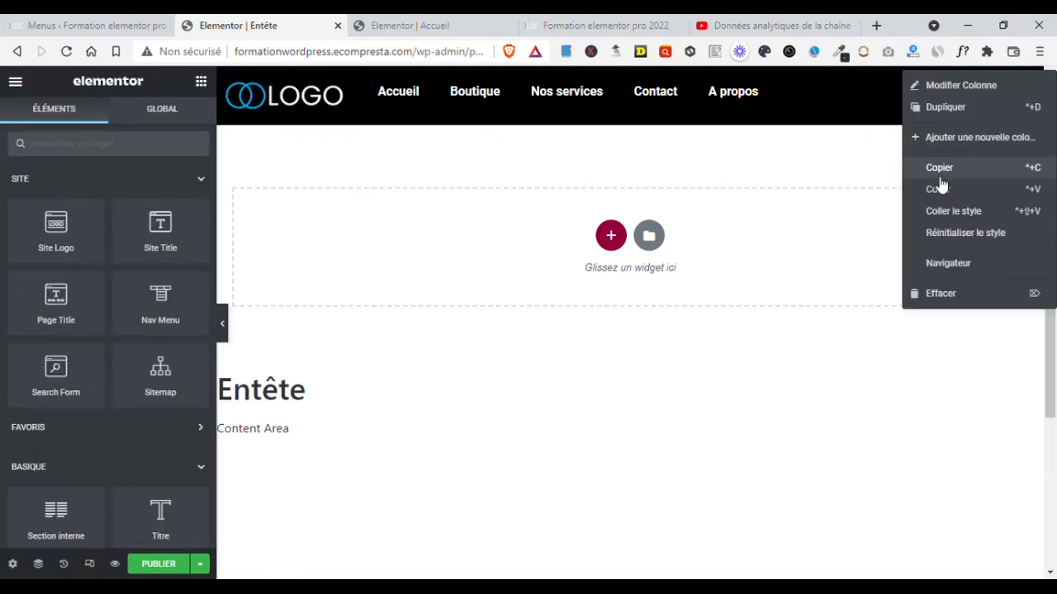
click(945, 107)
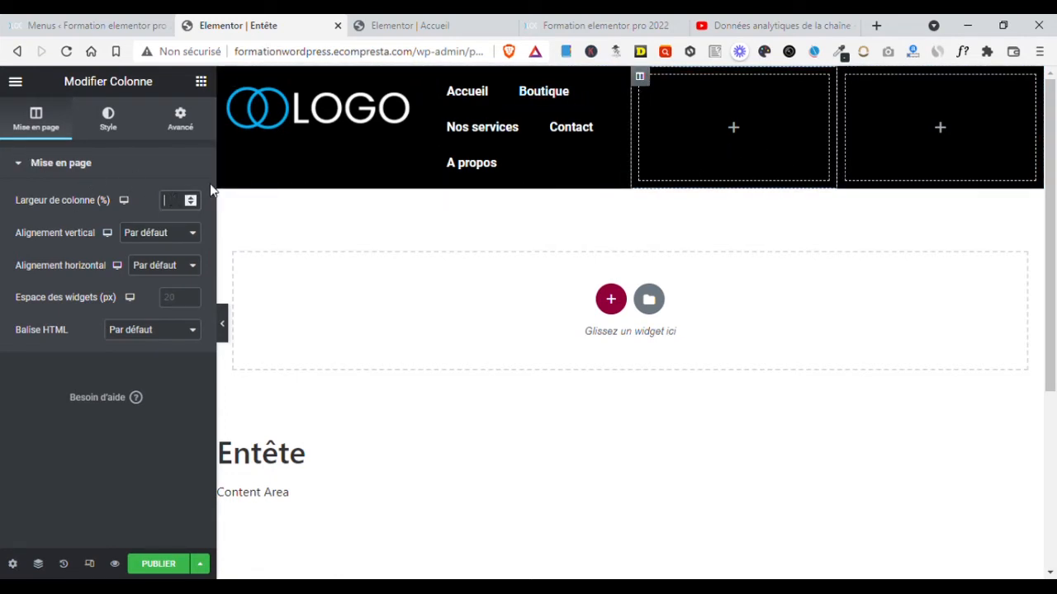
text(5)
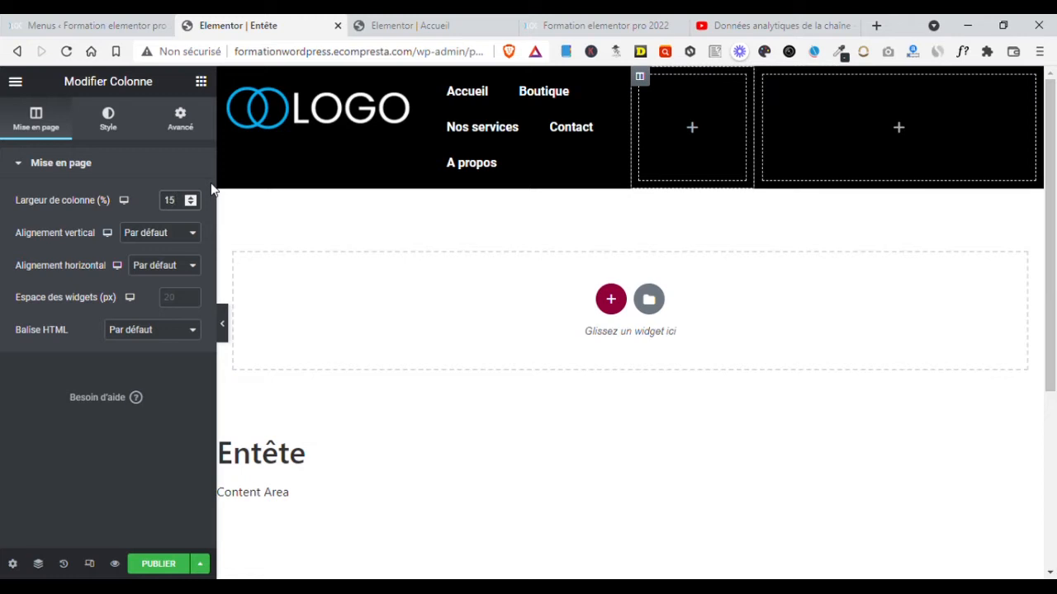
Step: Set the width of the header's fourth column to 15%
click(764, 77)
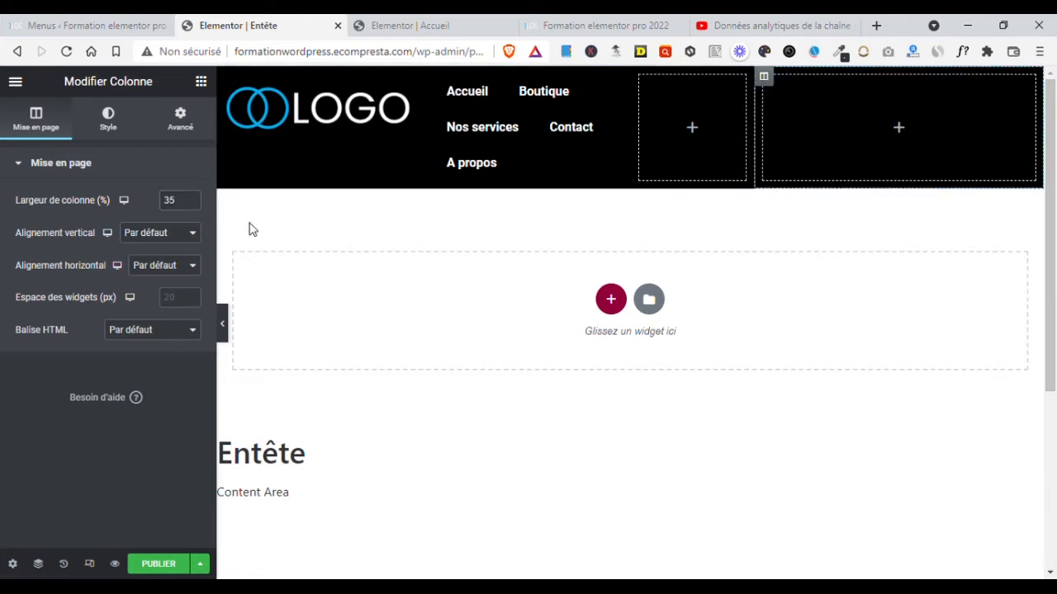
click(171, 201)
text(15)
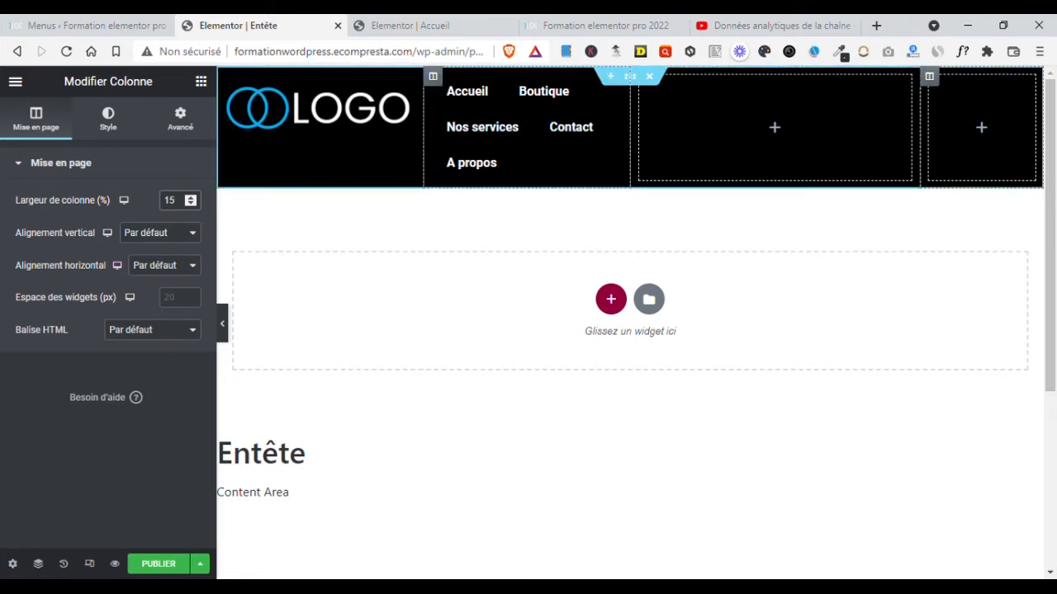
Step: Widen the header's menu column to about 53% and narrow the logo column to about 17% so the menu fits on one line
drag(631, 132, 799, 140)
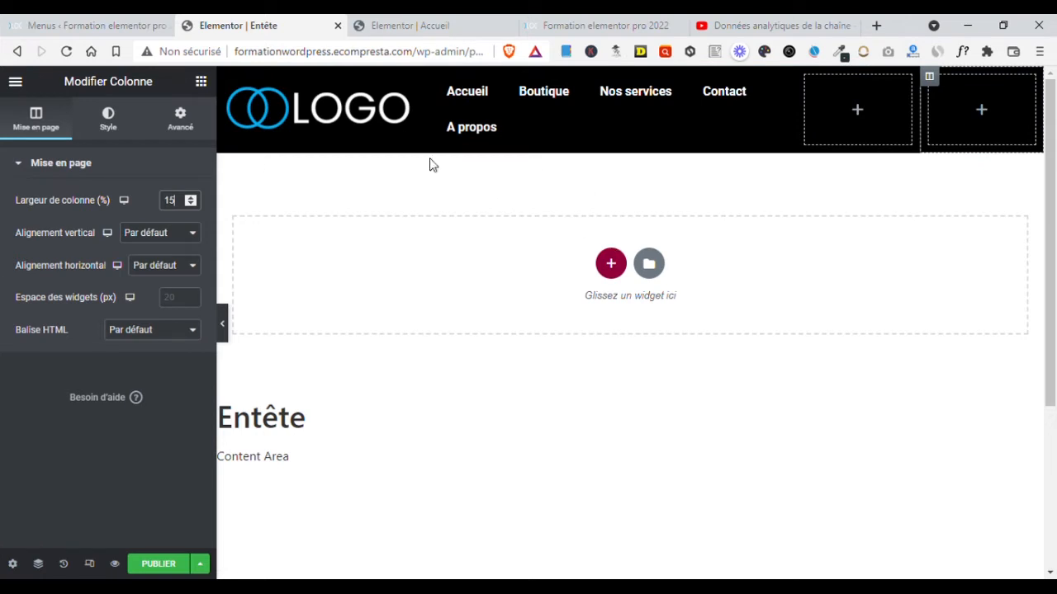
drag(423, 115, 360, 121)
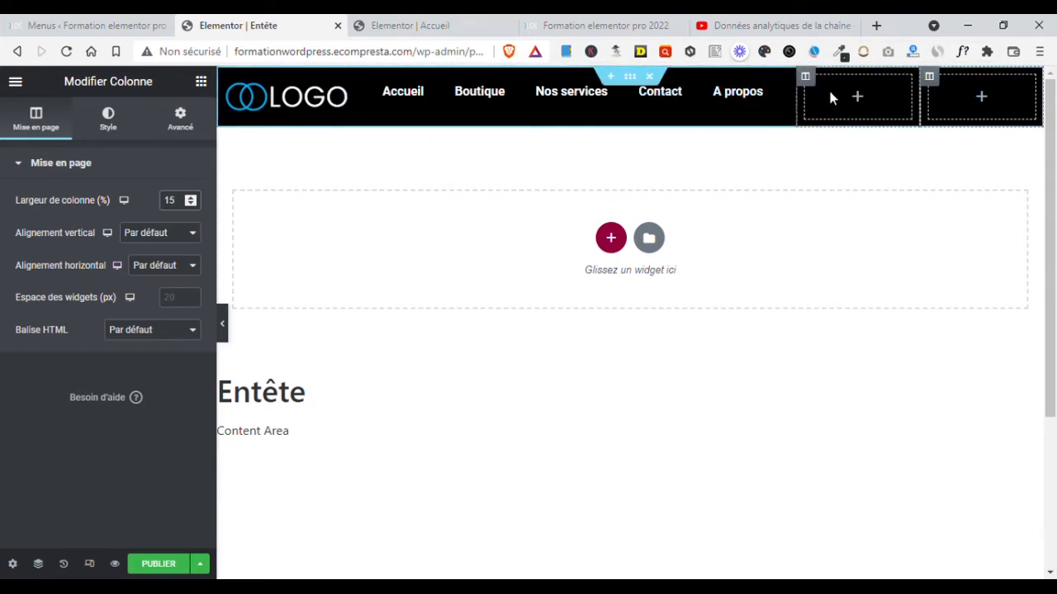
Step: Find the Icônes réseaux sociaux widget and add it to the header's empty third column
click(200, 81)
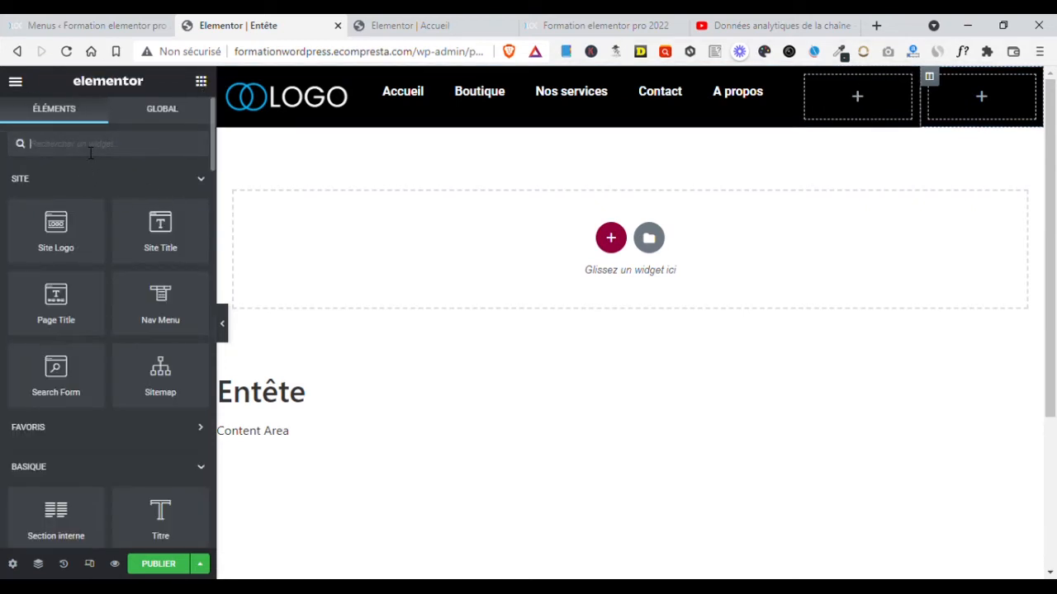
text(ic)
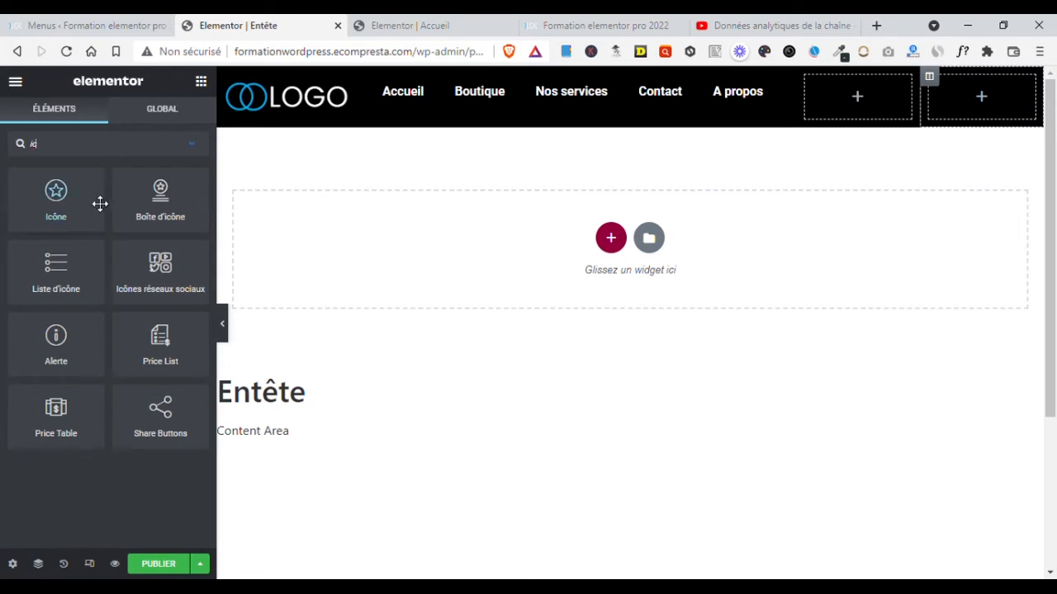
drag(162, 270, 886, 116)
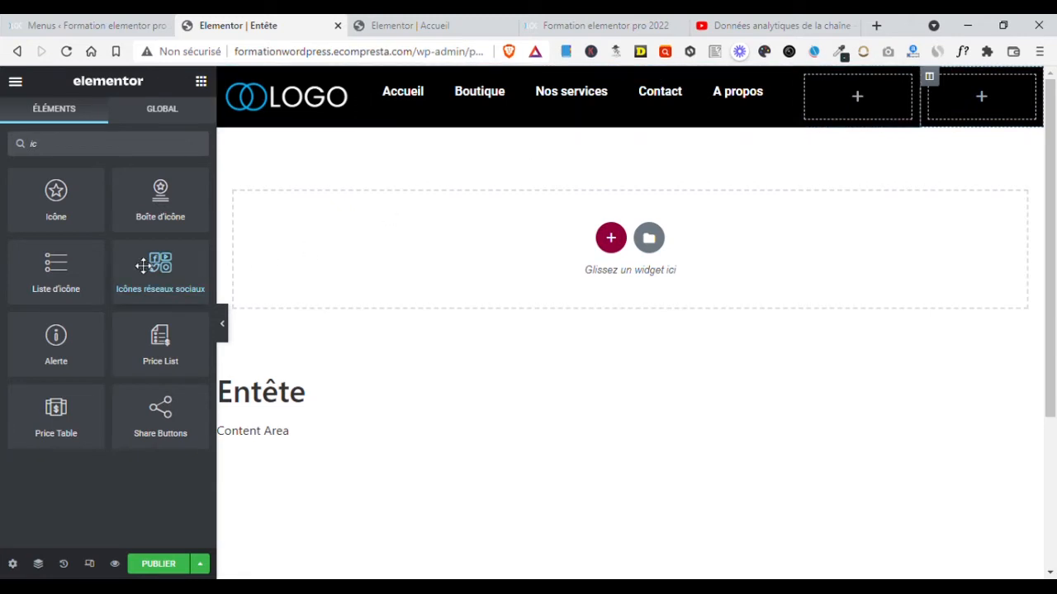
drag(166, 272, 815, 93)
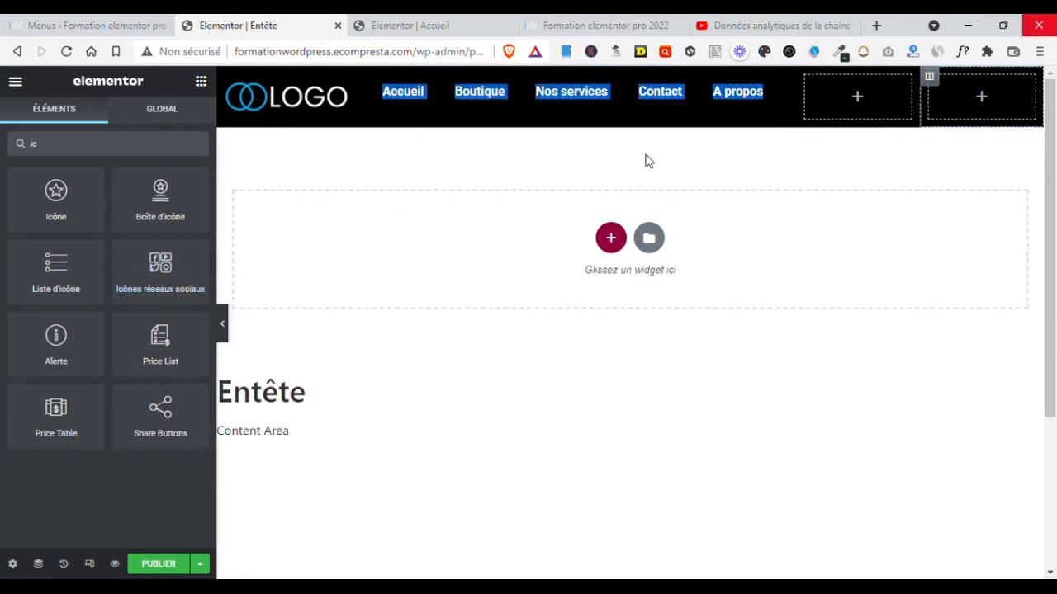
click(842, 142)
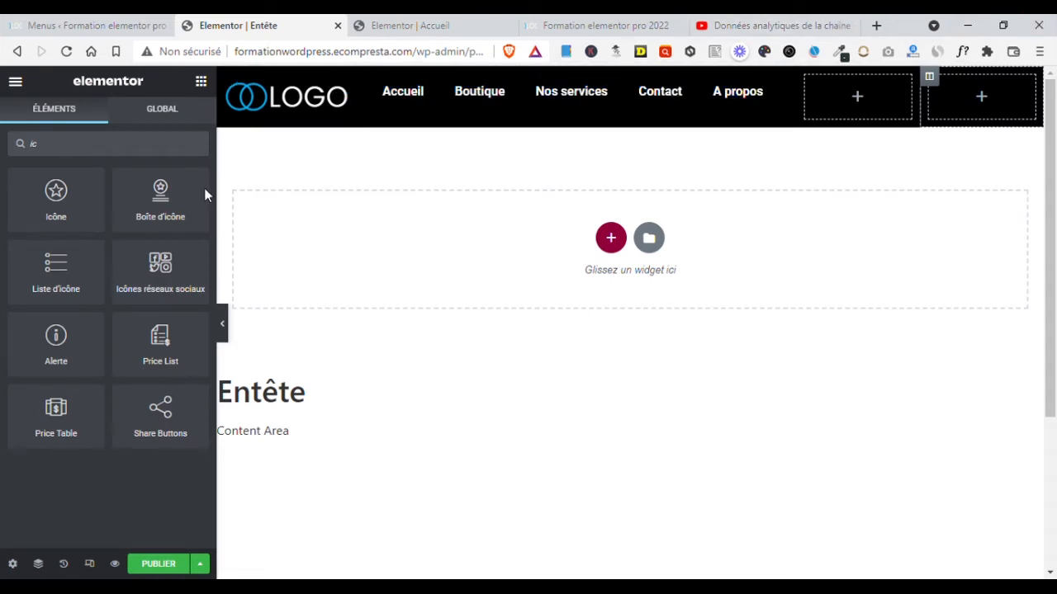
drag(183, 273, 817, 102)
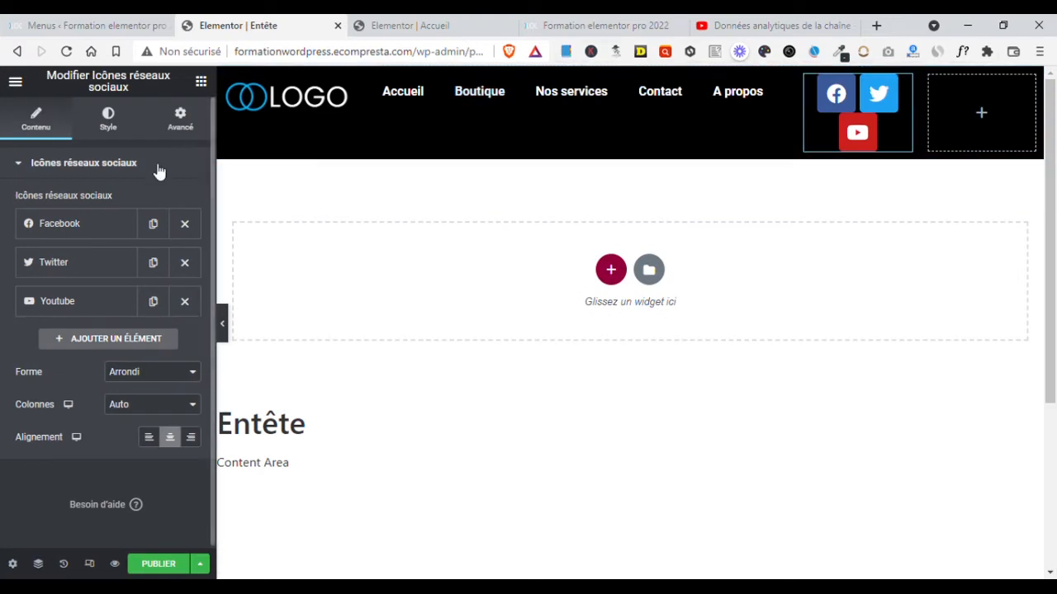
Step: Set the size of the social network icons to 13 in their style settings
click(105, 125)
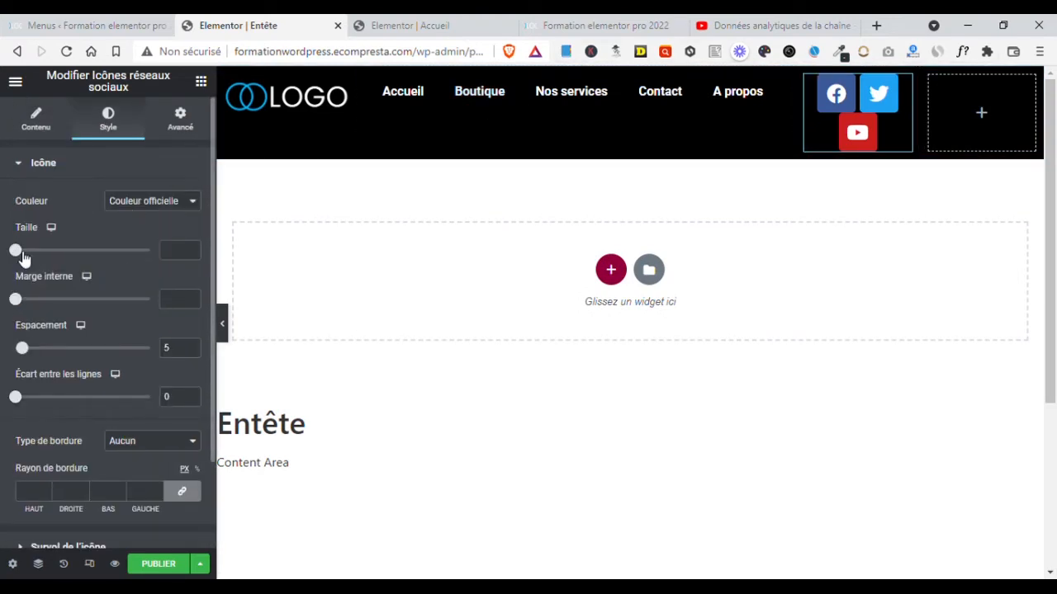
drag(20, 256, 28, 257)
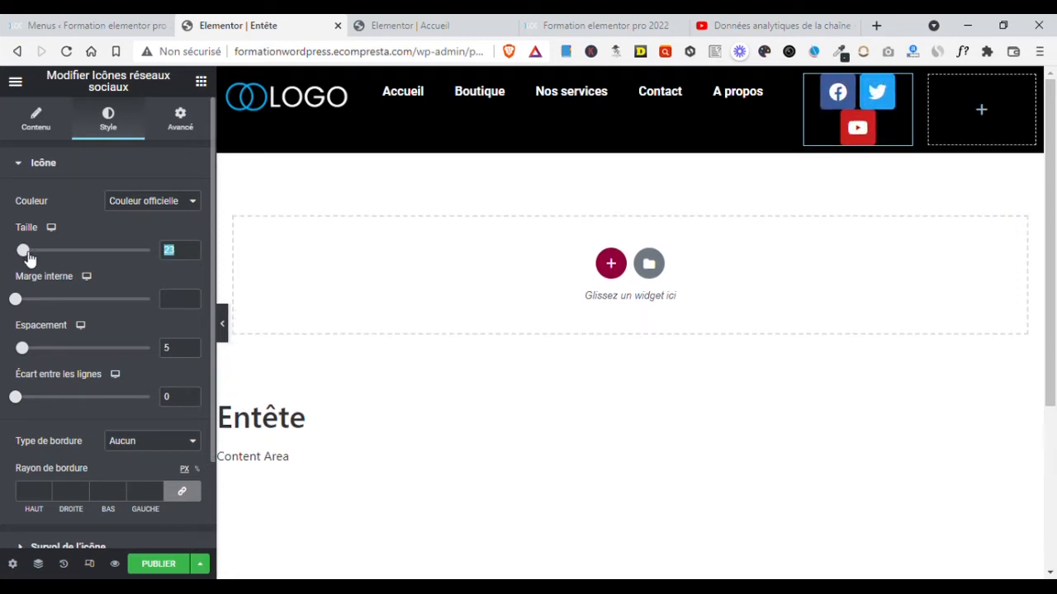
text(15)
click(190, 254)
click(191, 253)
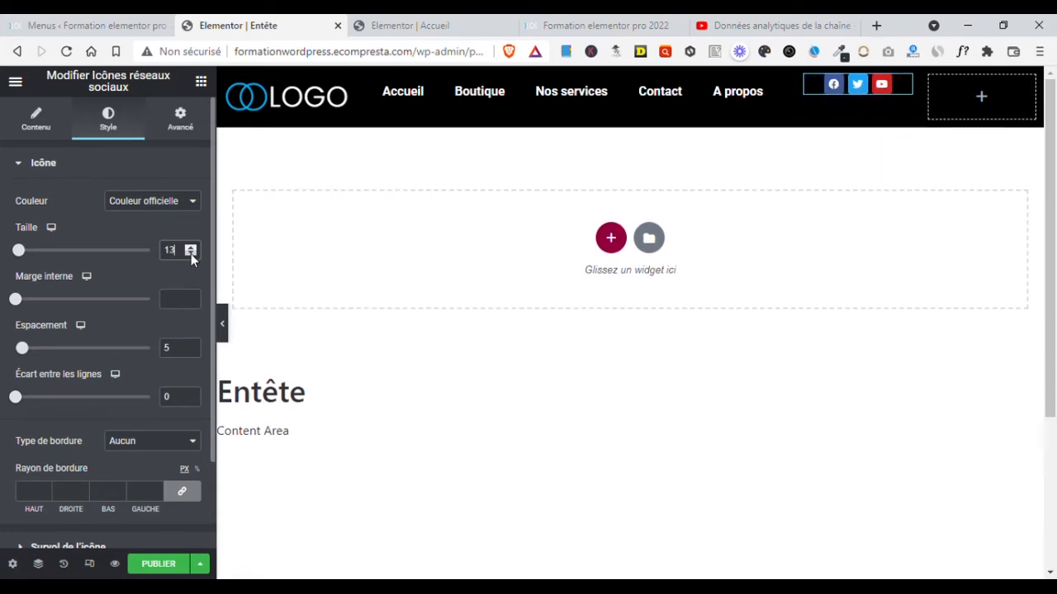
Step: Switch the social icons' colour mode to Personnalisé and apply the global Principal colour as their main colour
click(141, 233)
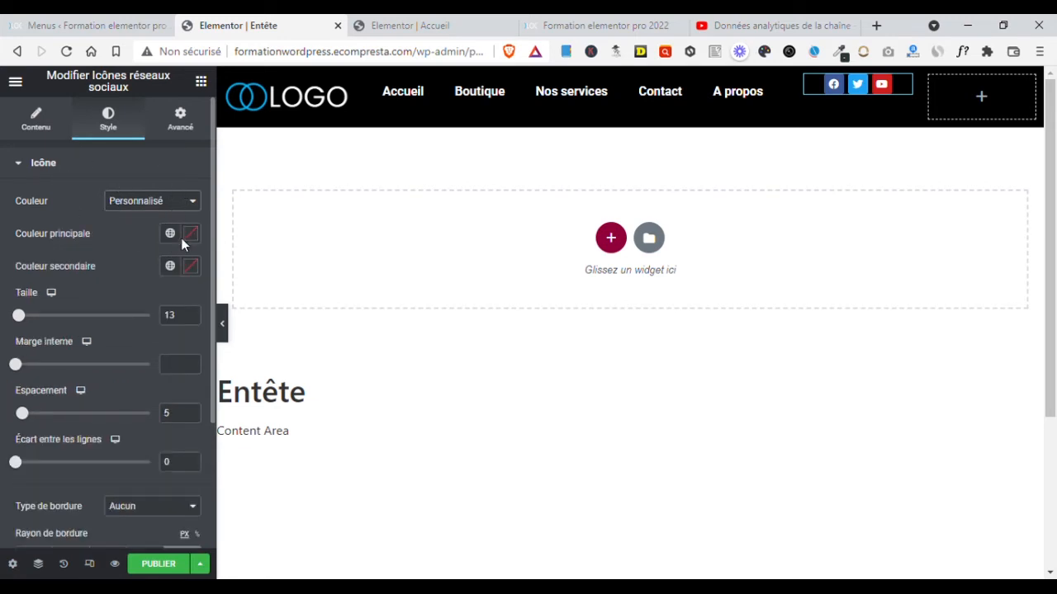
click(187, 235)
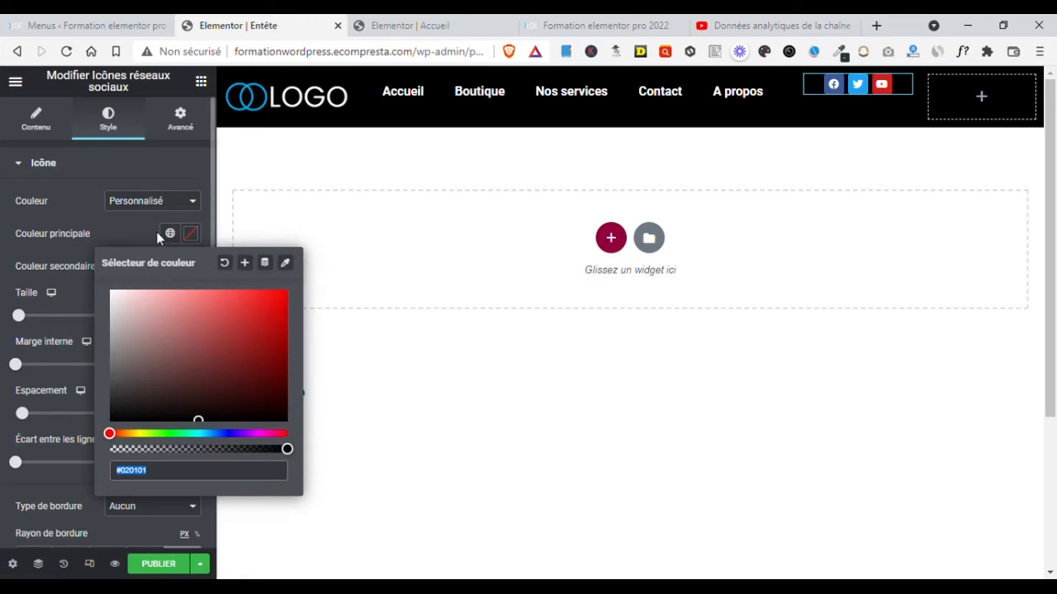
click(169, 236)
click(170, 234)
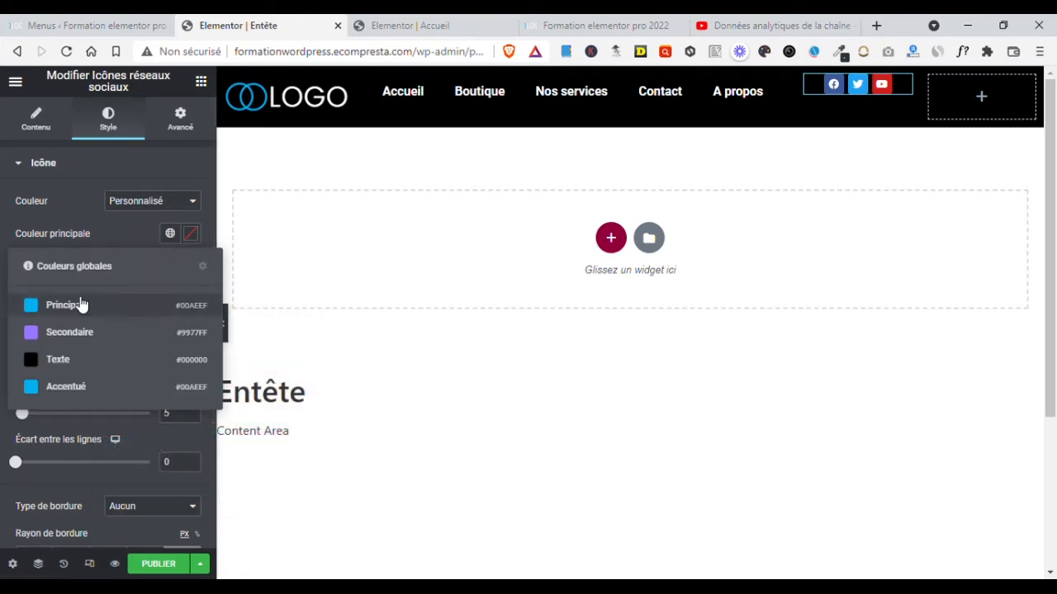
click(55, 306)
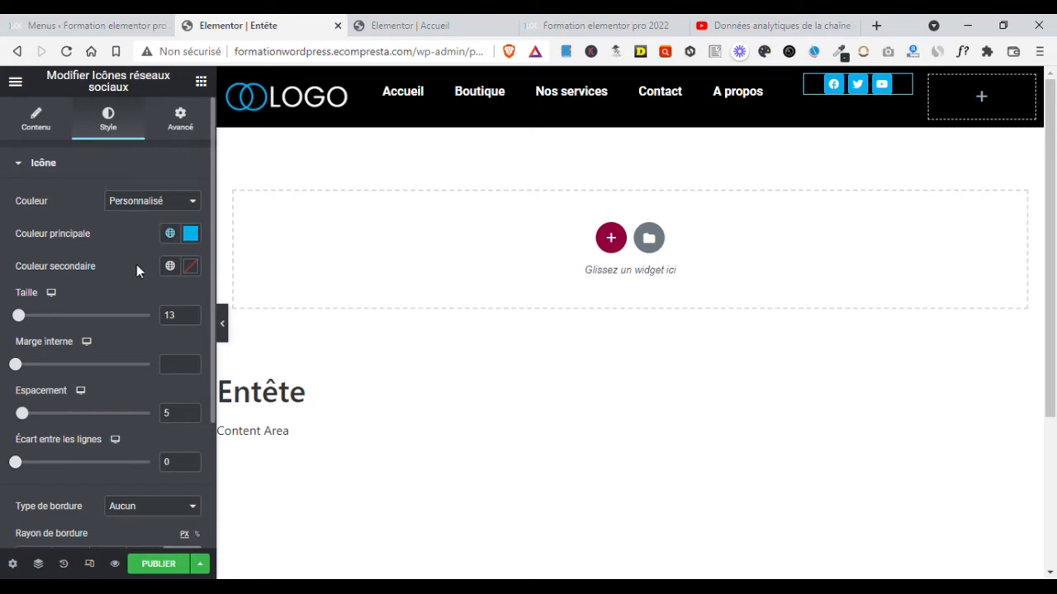
Step: Replace the social icons' main colour with #FFFFFF
click(170, 235)
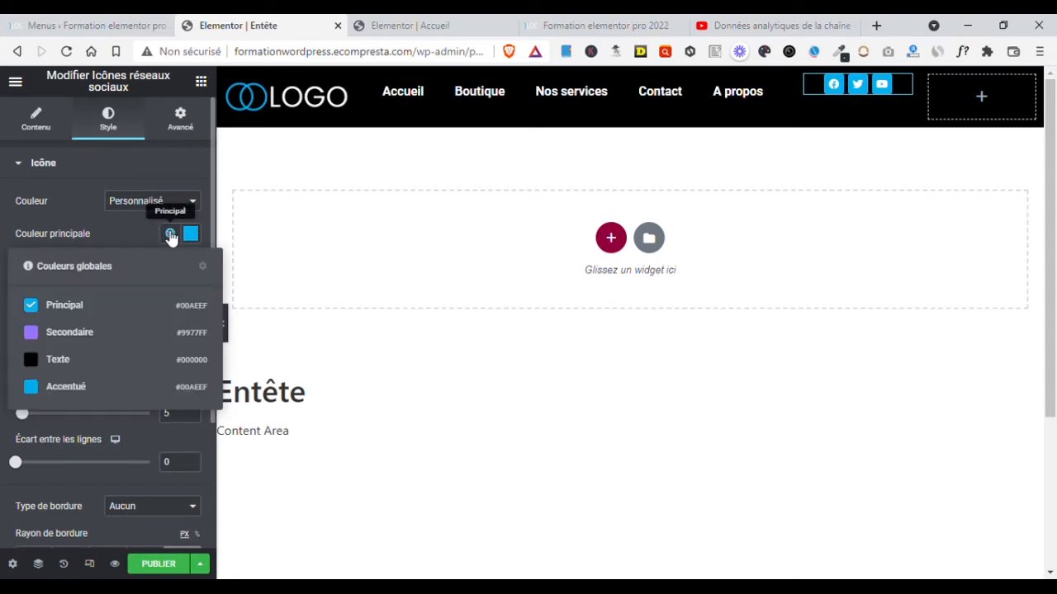
click(191, 233)
click(123, 304)
drag(124, 306, 92, 284)
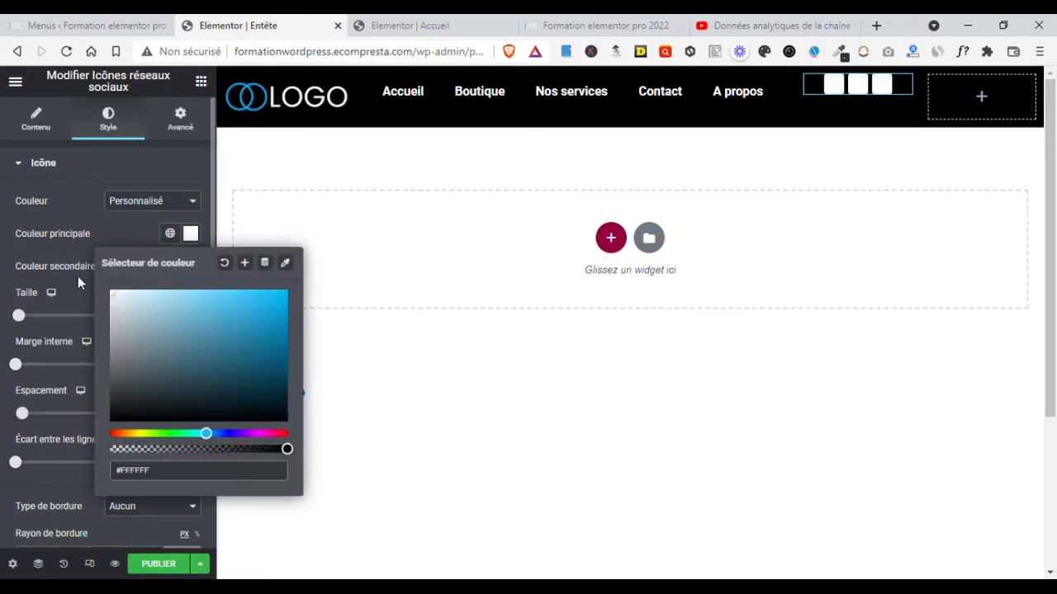
click(95, 233)
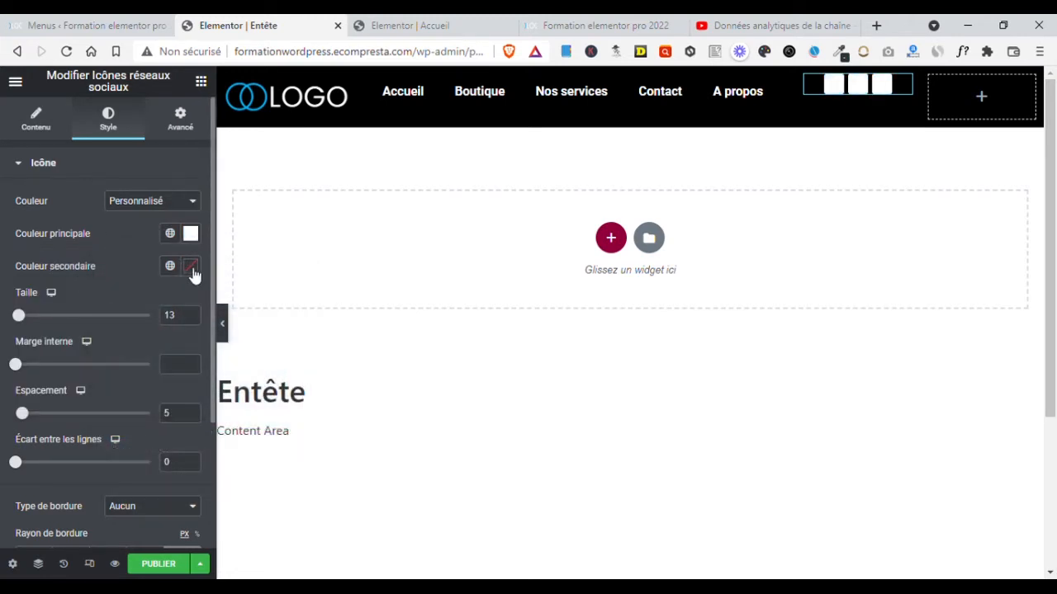
Step: Set the social icons' secondary colour to the global Principal colour and save the template as a draft
click(170, 269)
click(66, 335)
click(201, 564)
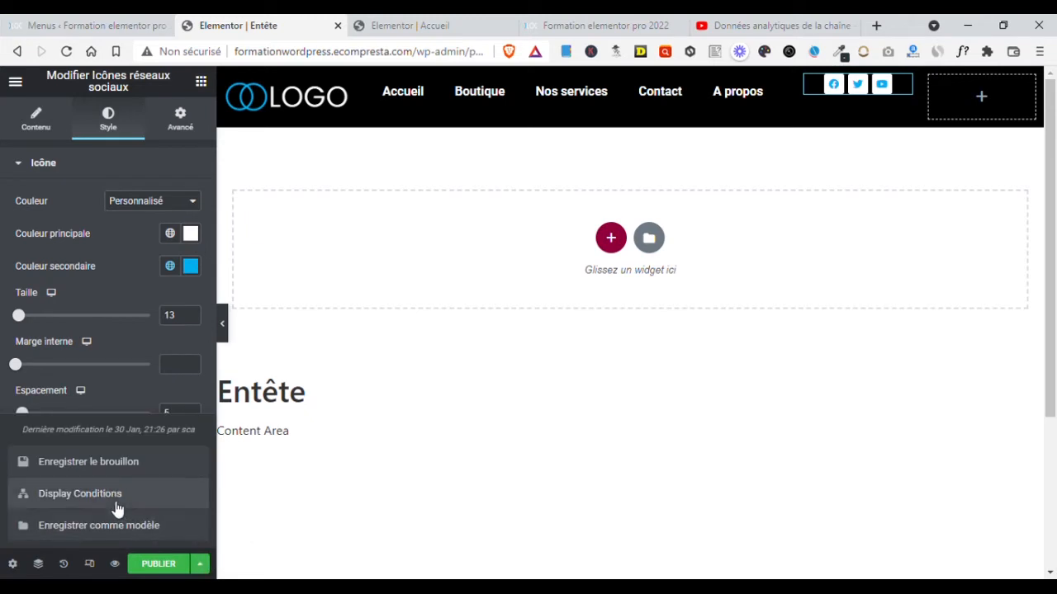
click(71, 469)
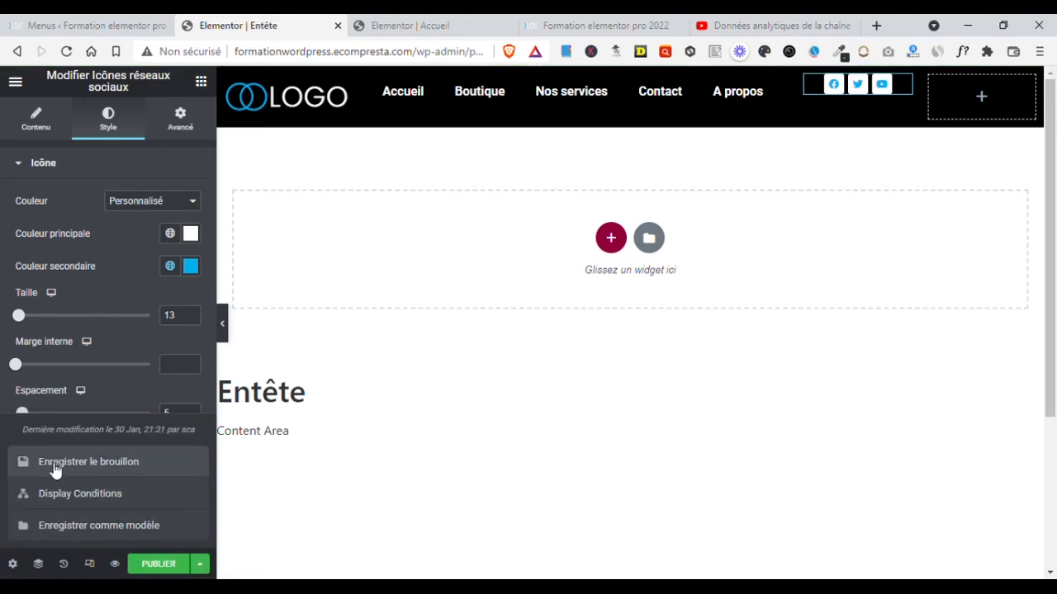
Step: Add a Bouton widget to the header's empty fourth column and centre the button
click(954, 122)
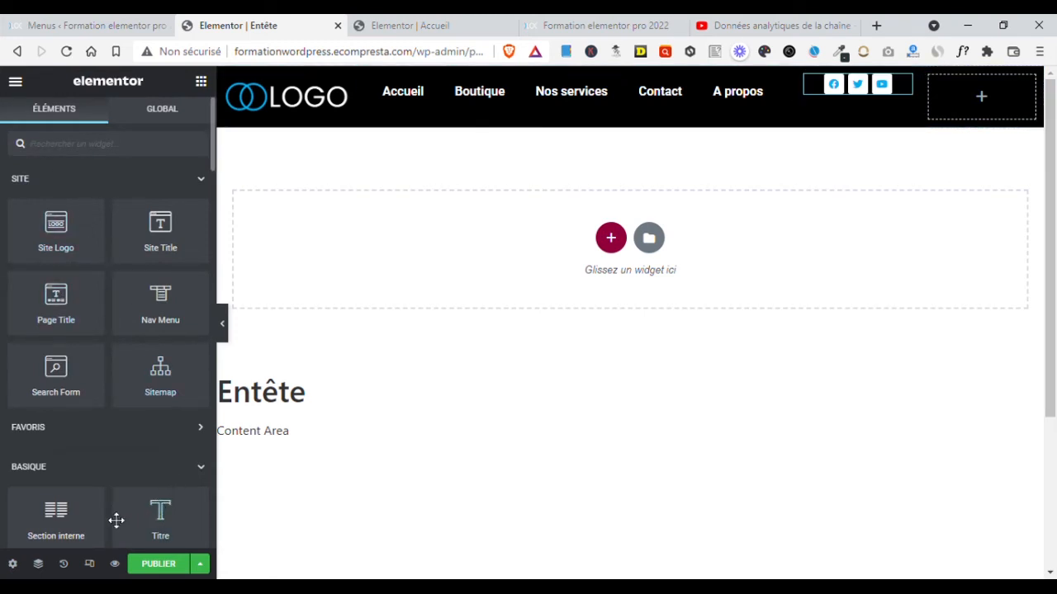
scroll(176, 259, down, 10)
scroll(153, 318, up, 10)
text(bo)
drag(83, 215, 994, 121)
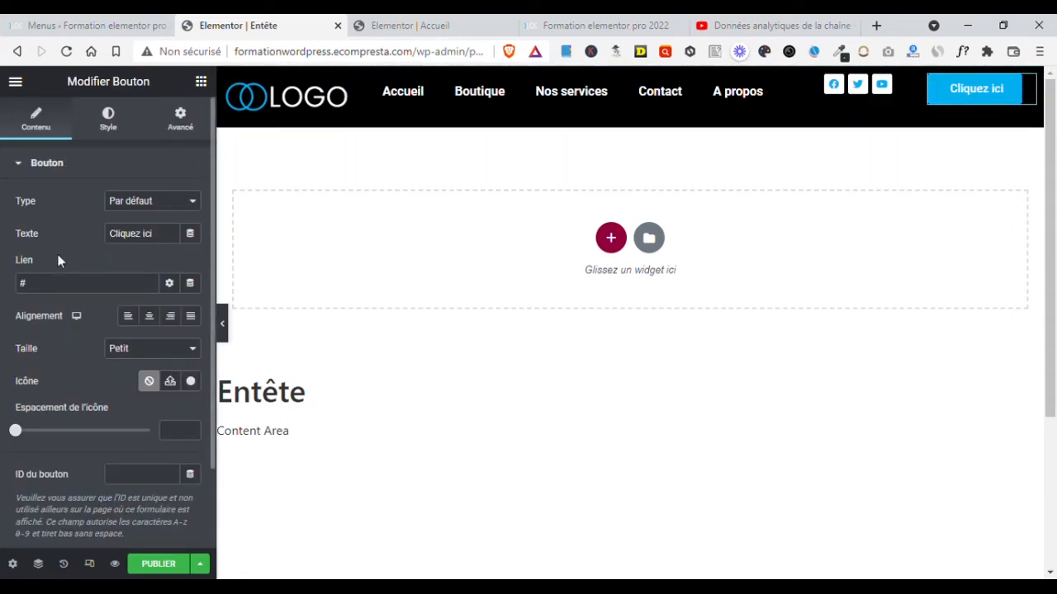
click(149, 317)
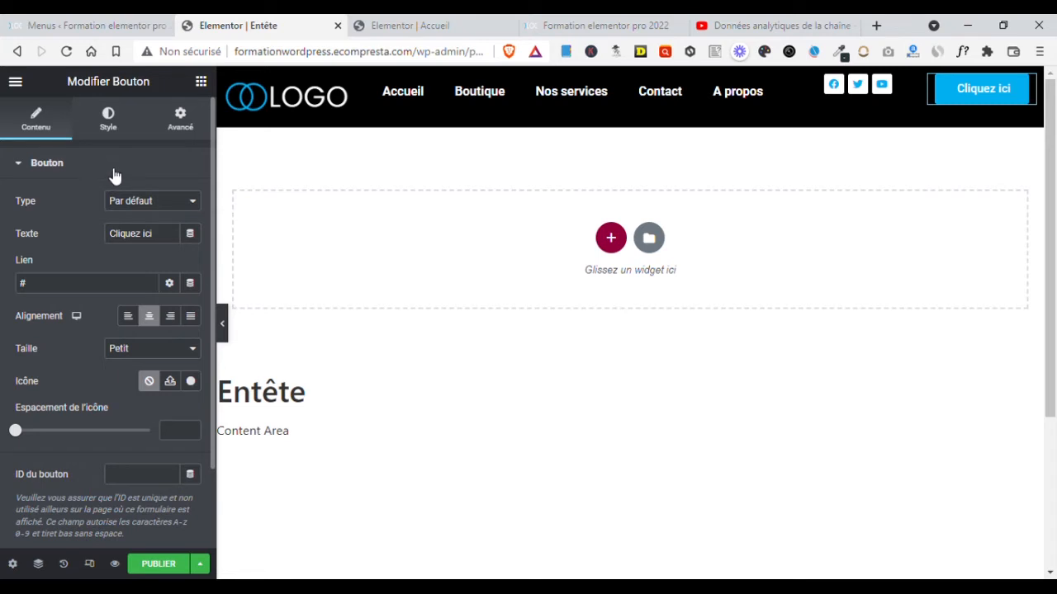
Step: Set the button's normal text colour to white and save the draft
click(110, 120)
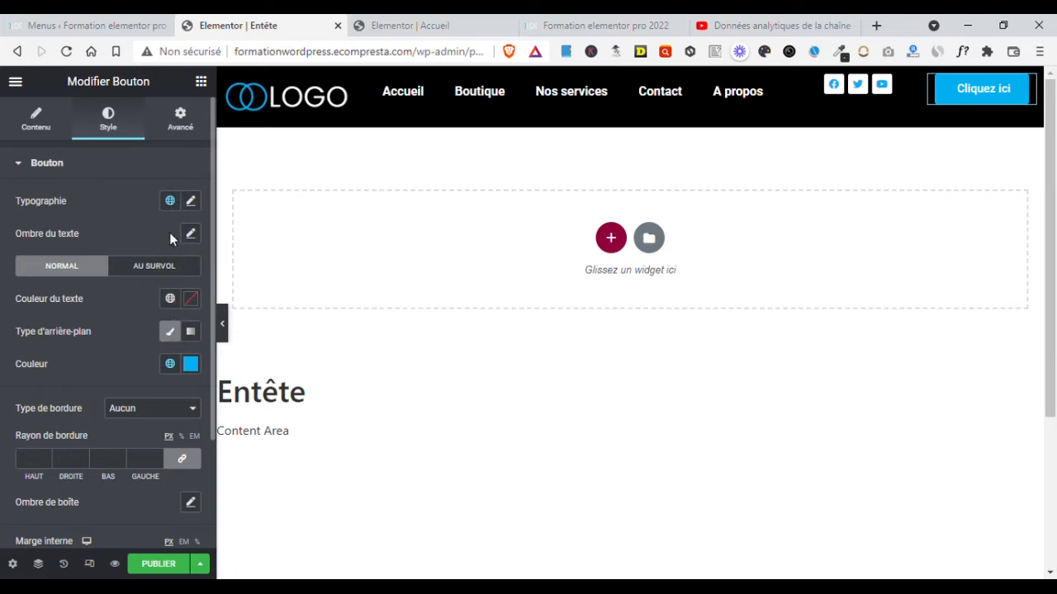
click(191, 299)
drag(127, 382, 96, 342)
click(103, 300)
click(201, 564)
click(121, 467)
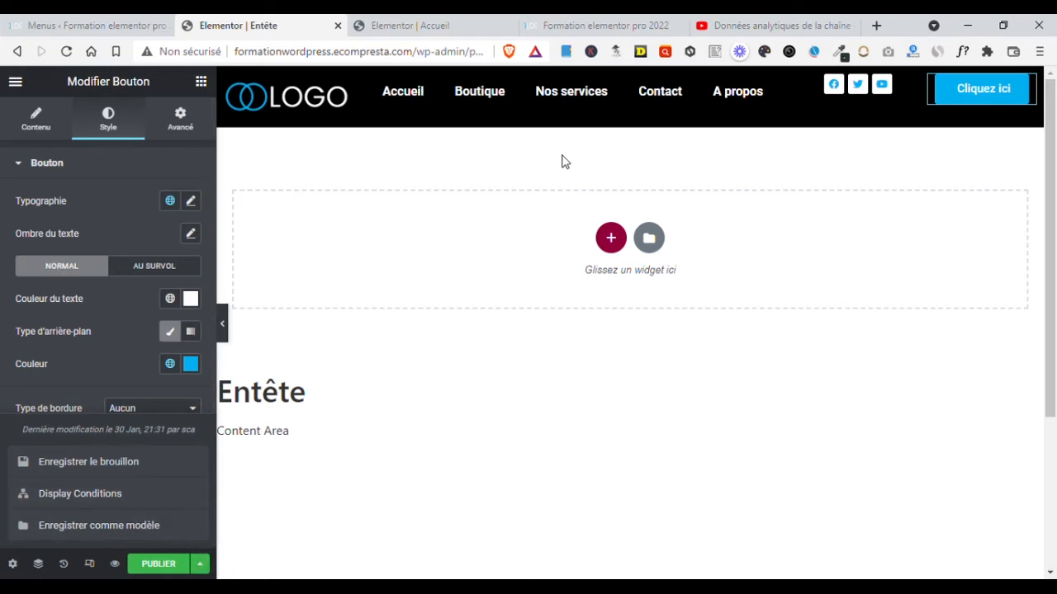
Step: Align the logo and menu columns vertically to Milieu and horizontally to Centré
click(227, 78)
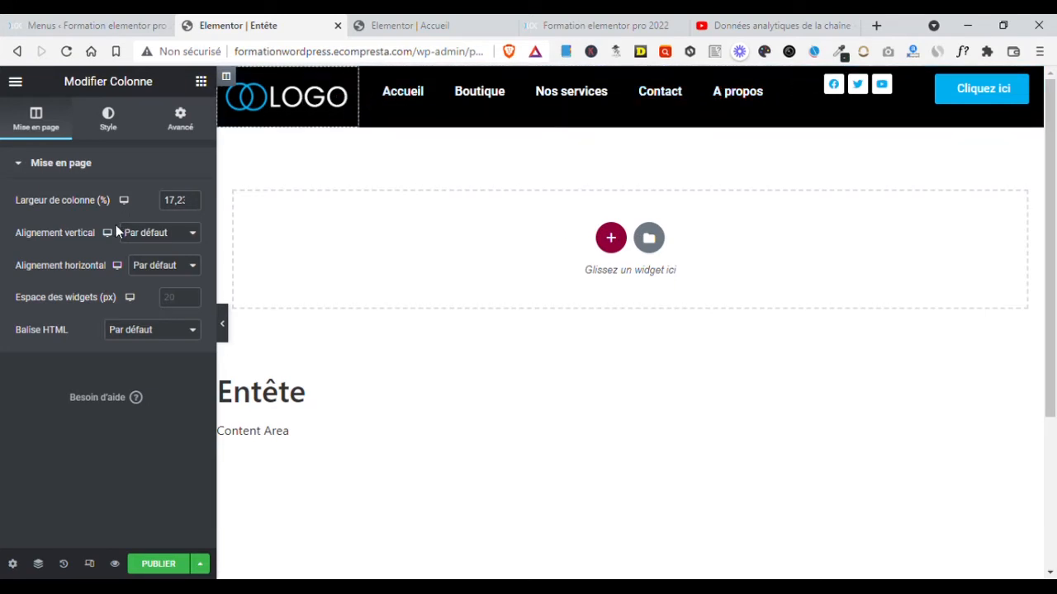
click(157, 283)
click(143, 309)
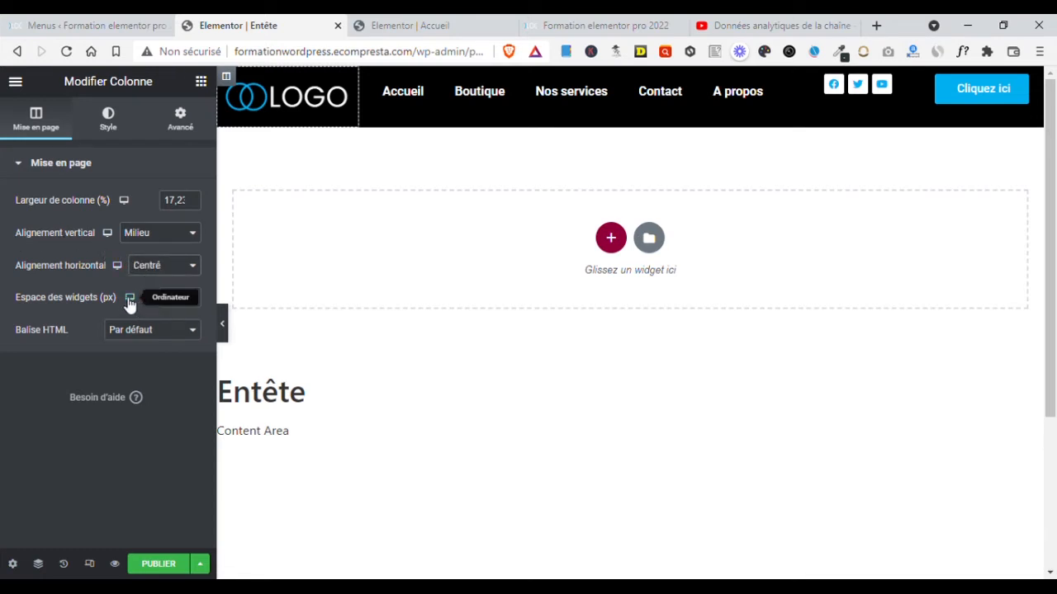
click(369, 76)
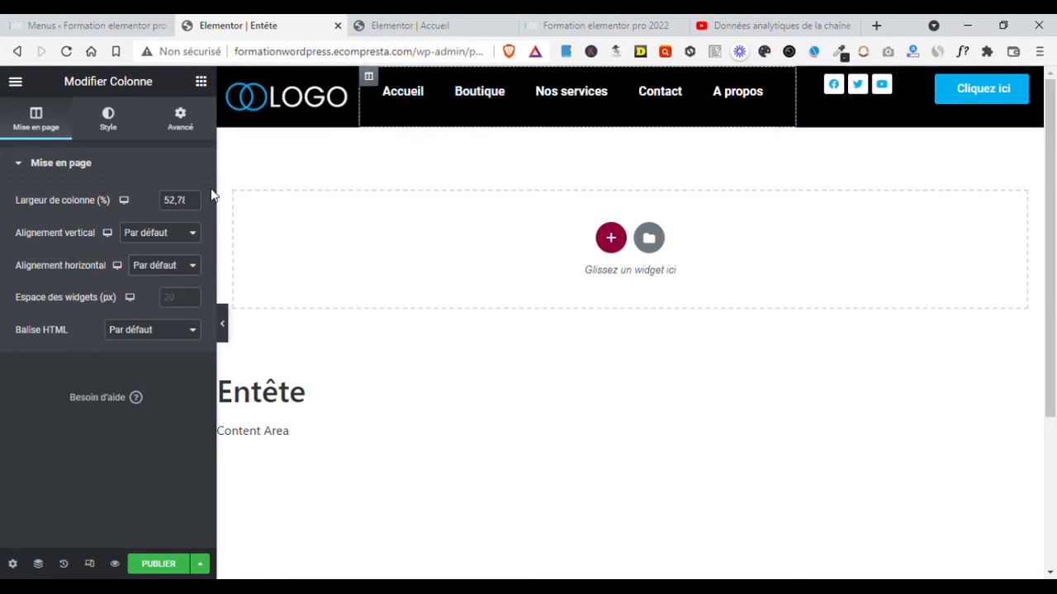
click(147, 273)
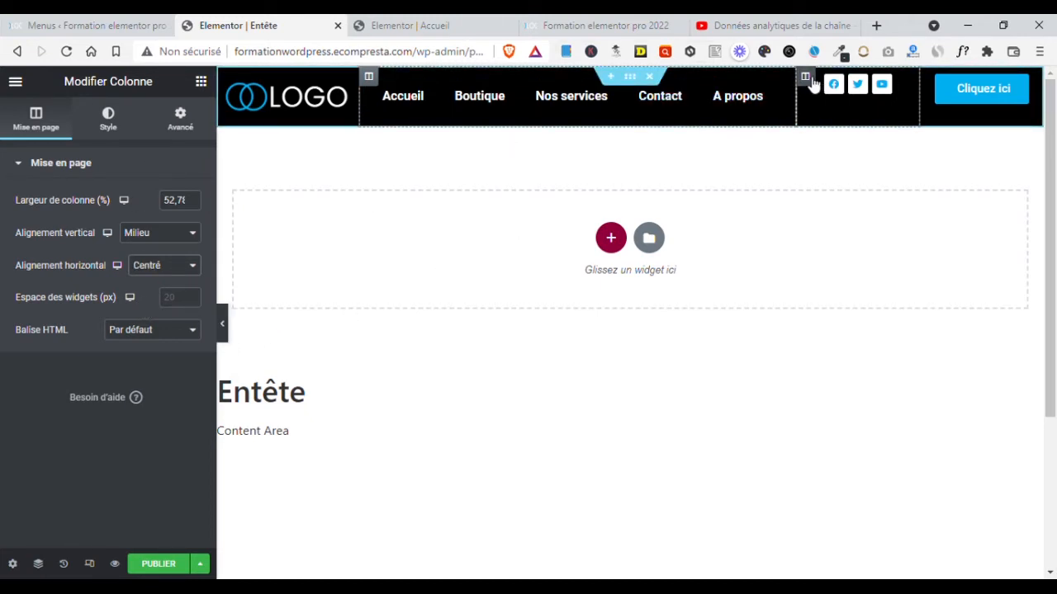
Step: Align the social icons column vertically to Milieu and horizontally to Centré
click(805, 77)
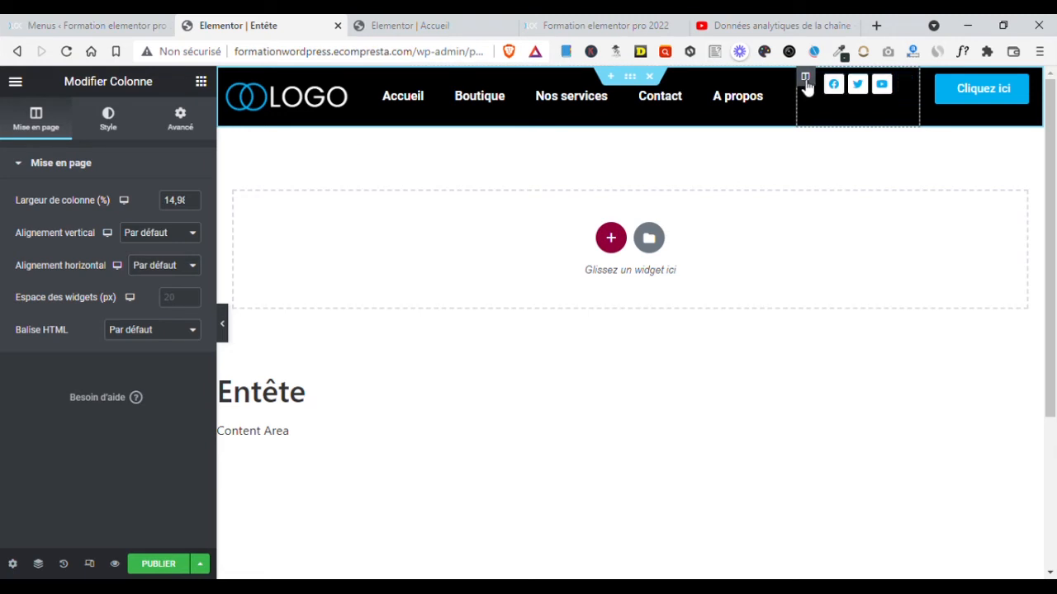
click(157, 235)
click(142, 275)
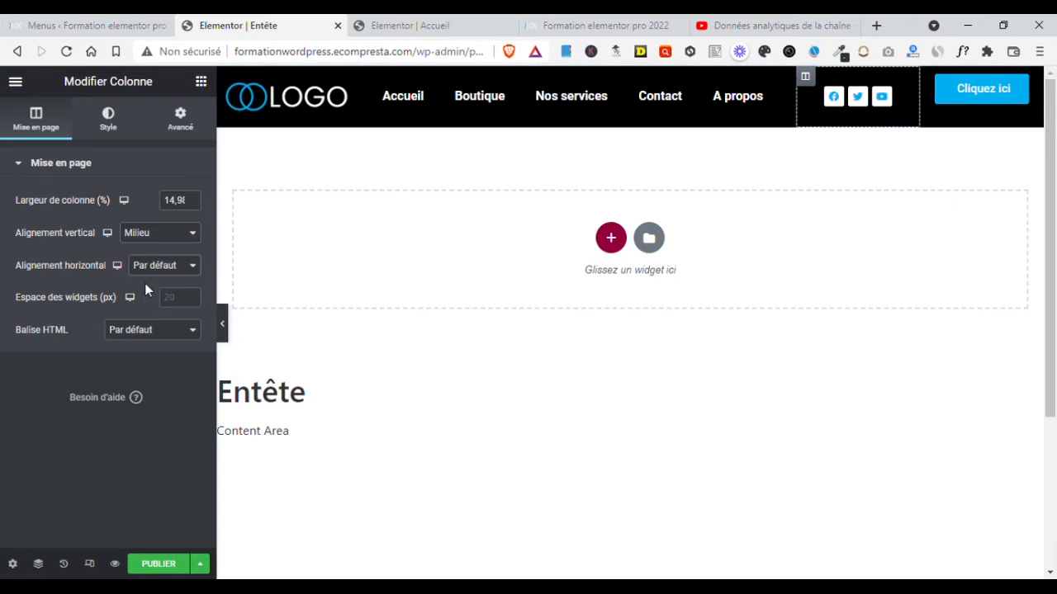
click(161, 265)
click(143, 308)
Step: Align the button column vertically to Milieu, and preview the header at full width before returning to editing
click(929, 77)
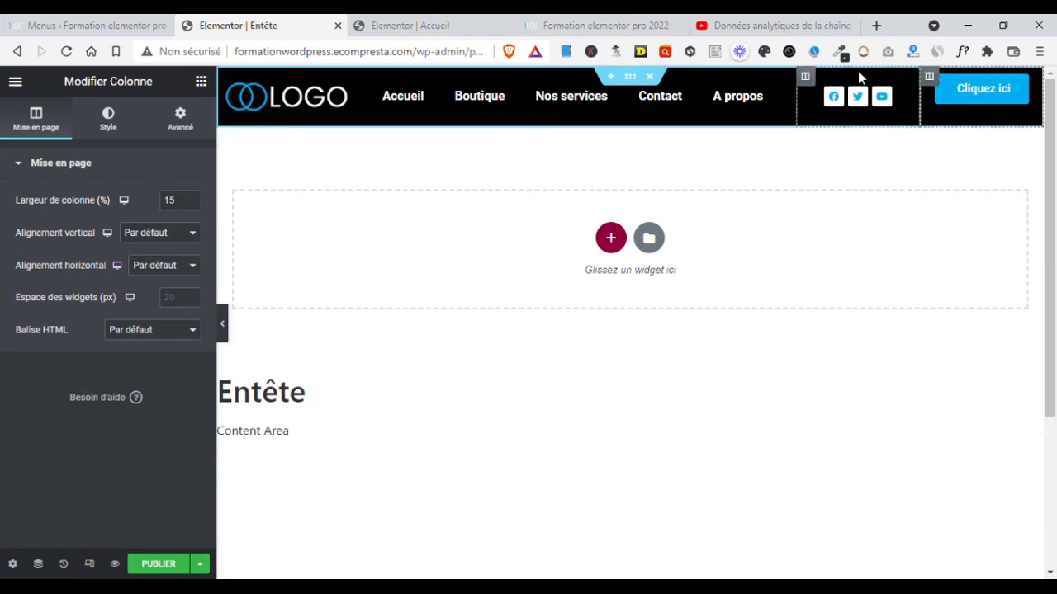
click(162, 280)
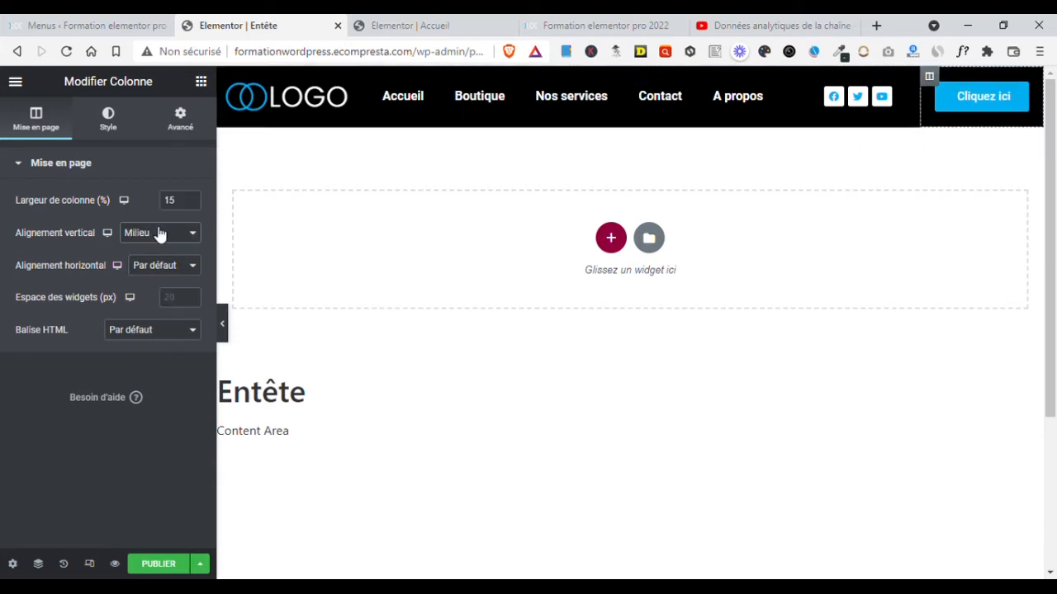
click(222, 323)
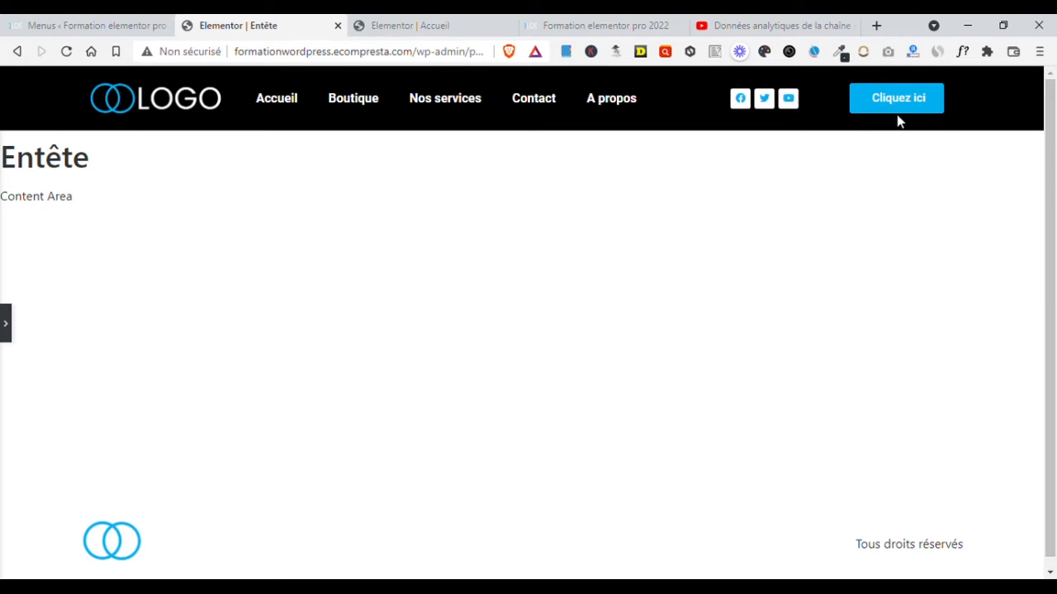
click(6, 322)
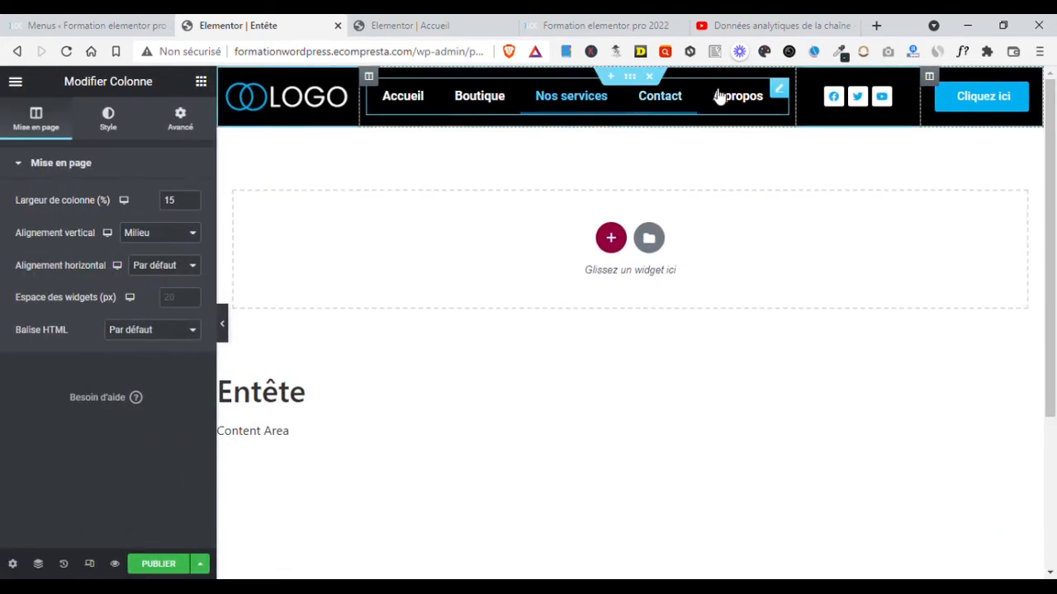
Step: Set the main menu's typography to the Poppins font family with a weight of 300
click(779, 88)
click(191, 201)
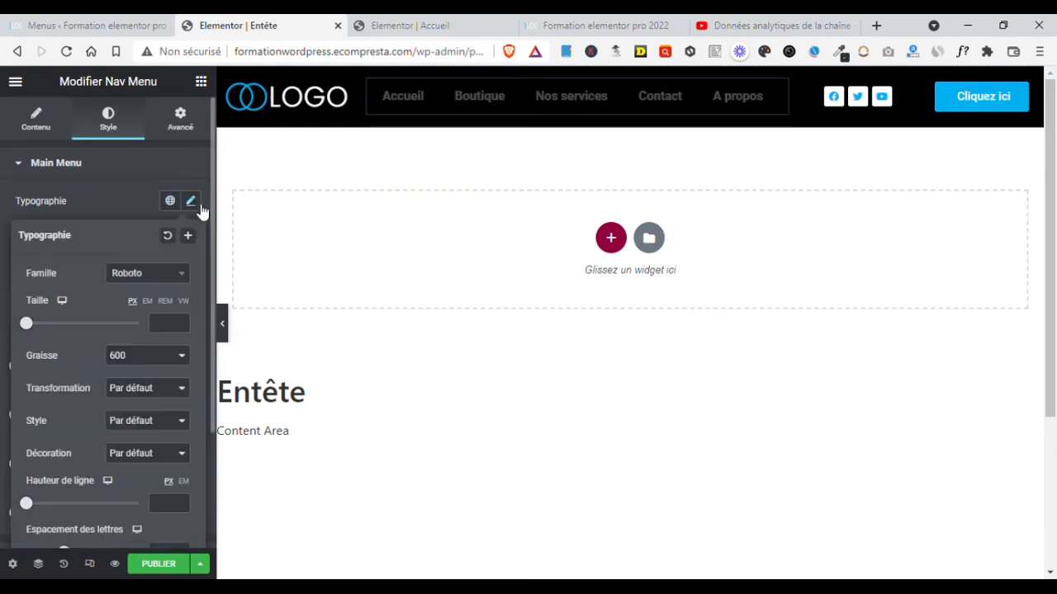
click(140, 279)
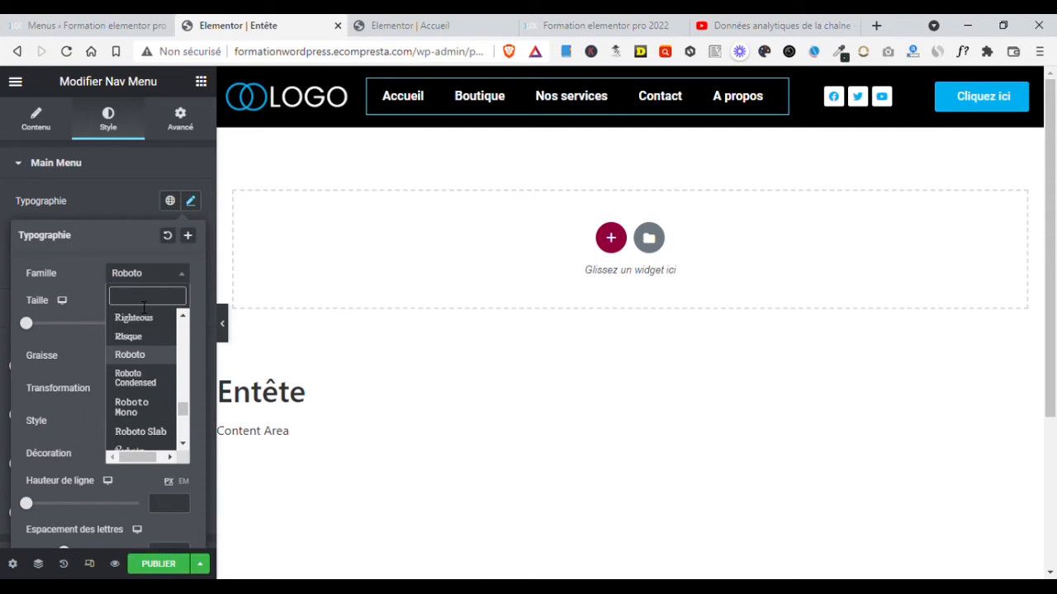
text(popp)
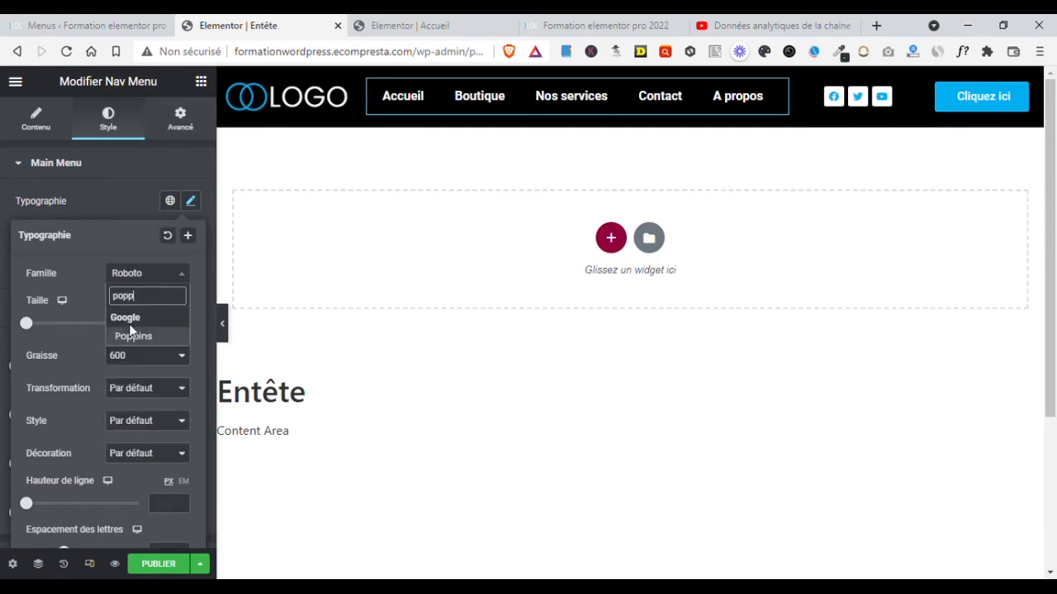
click(134, 337)
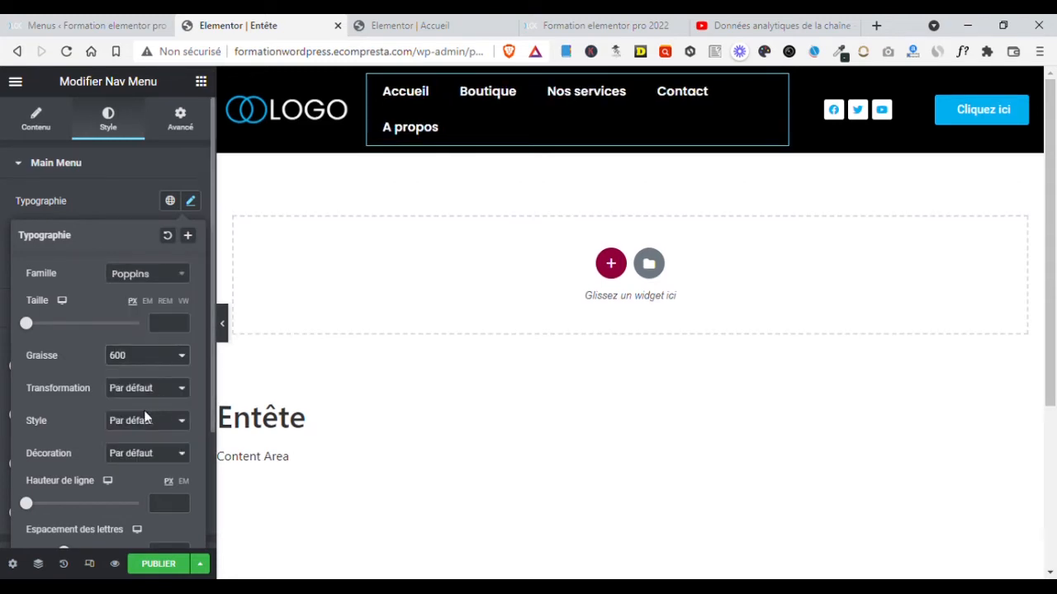
click(128, 397)
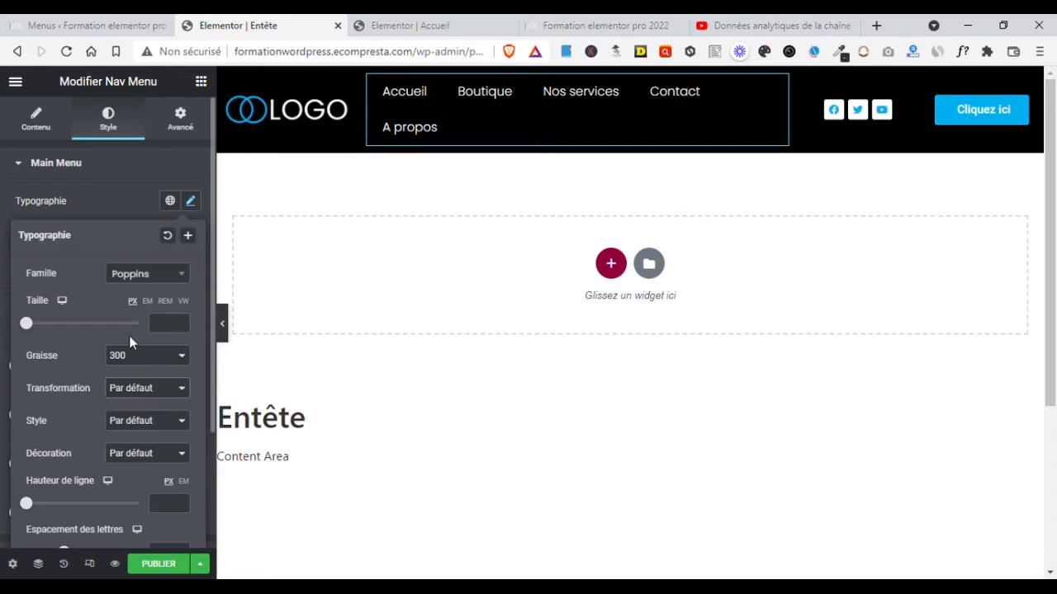
Step: Set the main menu's text size to 14 px and save the template as a draft
drag(29, 331, 38, 328)
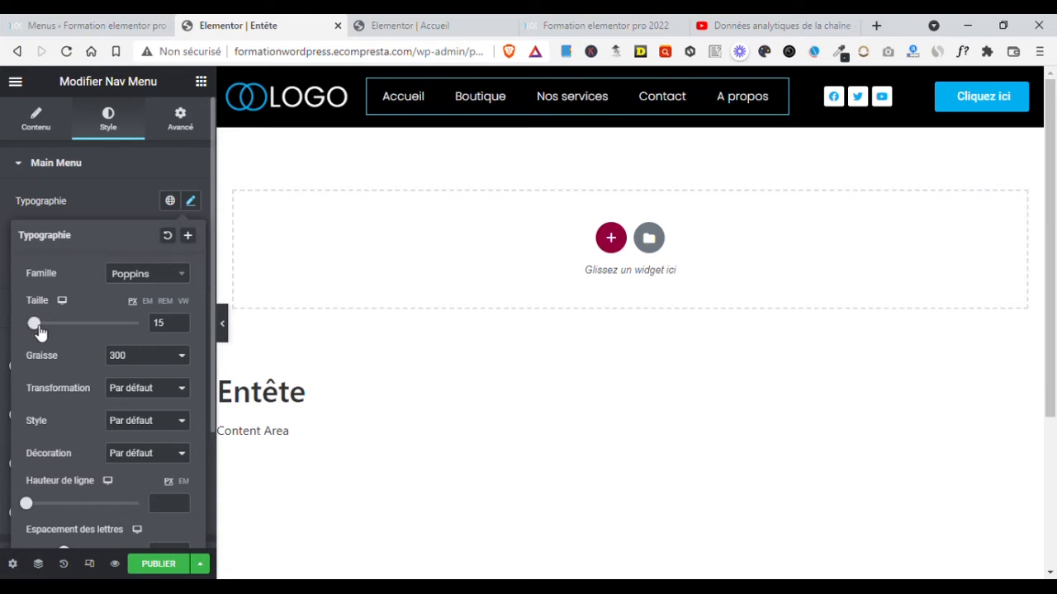
drag(39, 332, 38, 332)
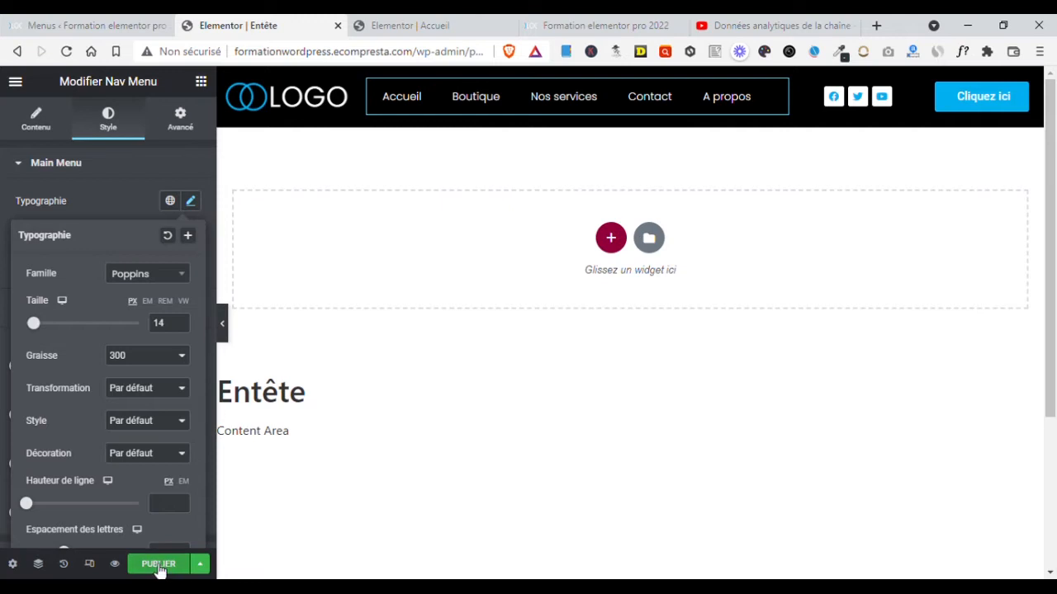
click(200, 564)
click(147, 471)
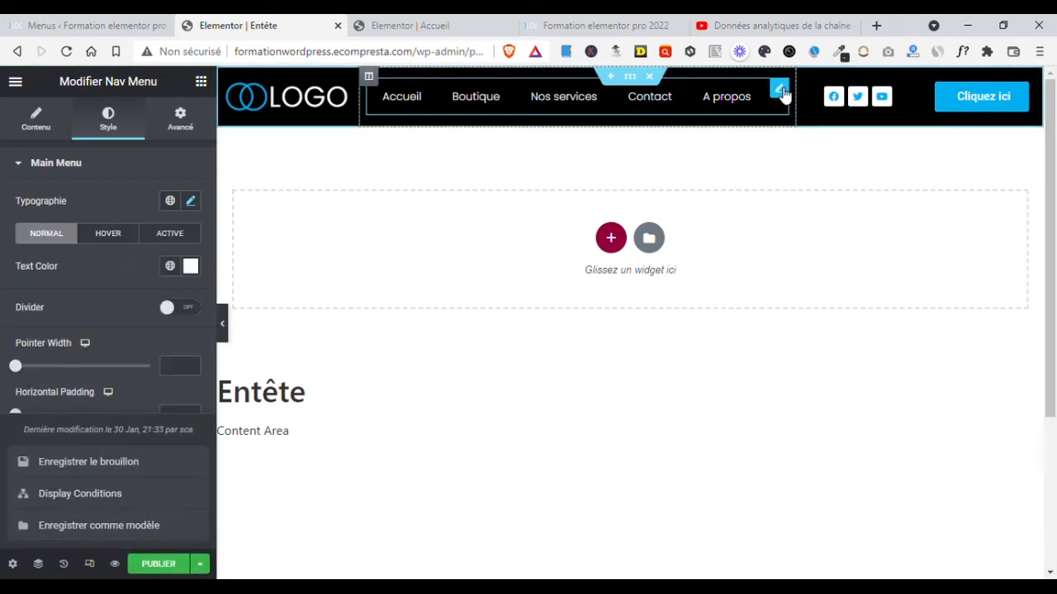
Step: Centre the main menu items within the Nav Menu widget
click(783, 97)
click(60, 132)
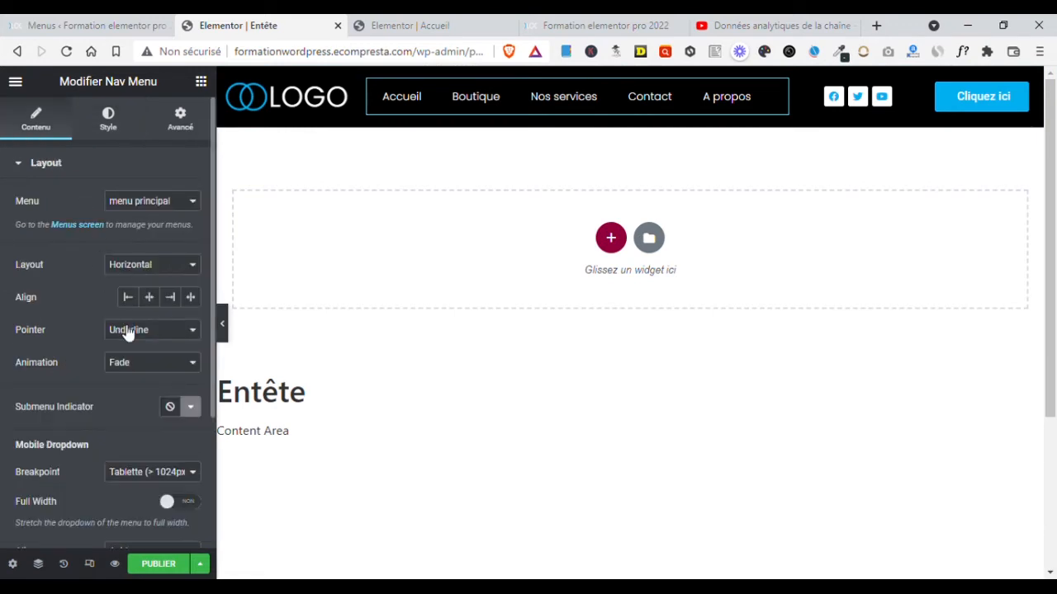
click(159, 299)
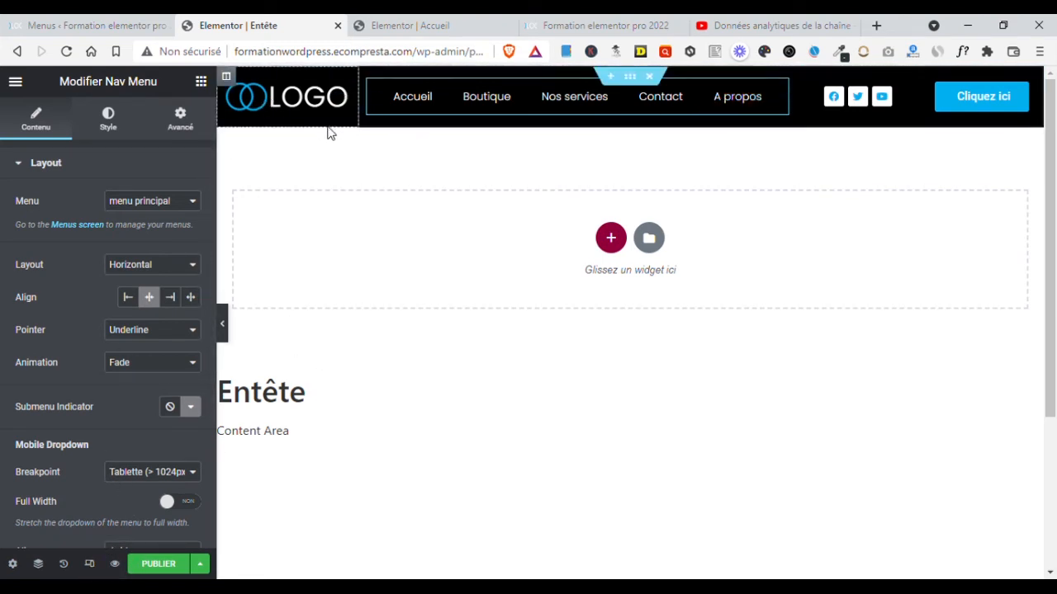
Step: Switch to the tablet preview and hide the "Cliquez ici" button's column on tablet and mobile
click(90, 564)
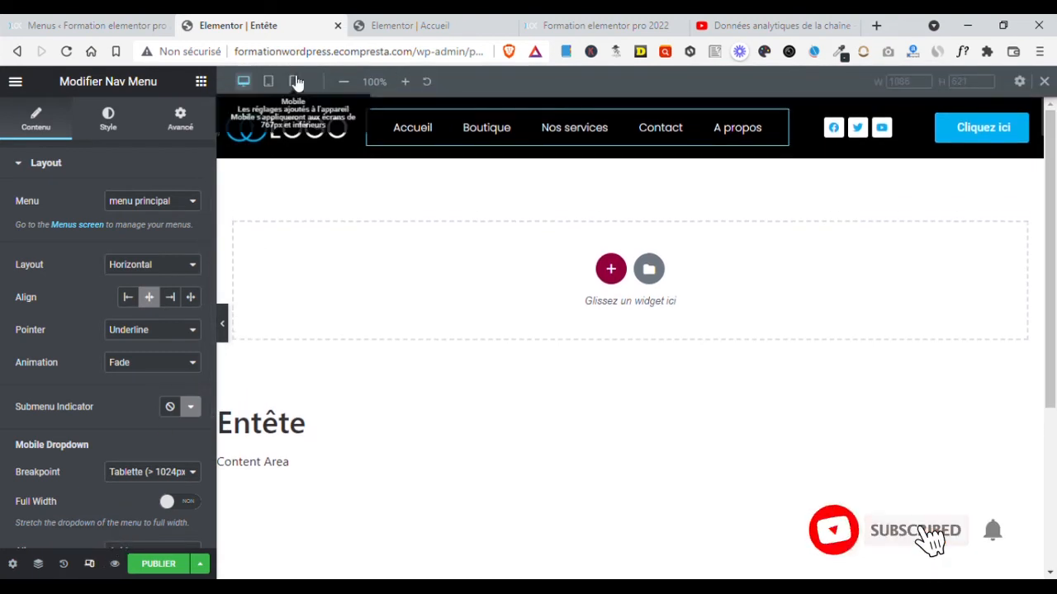
click(268, 81)
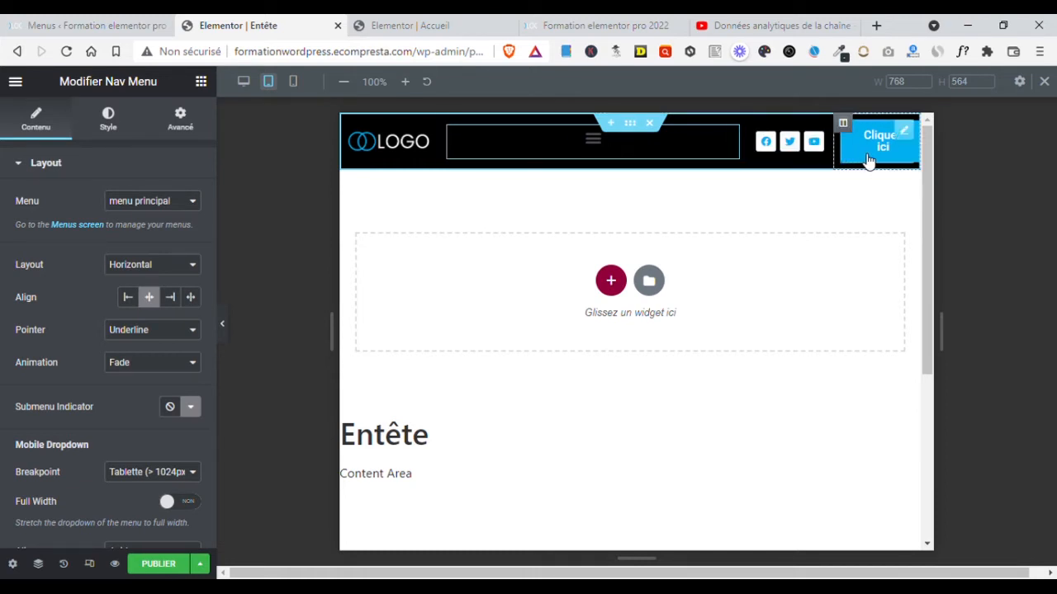
click(844, 123)
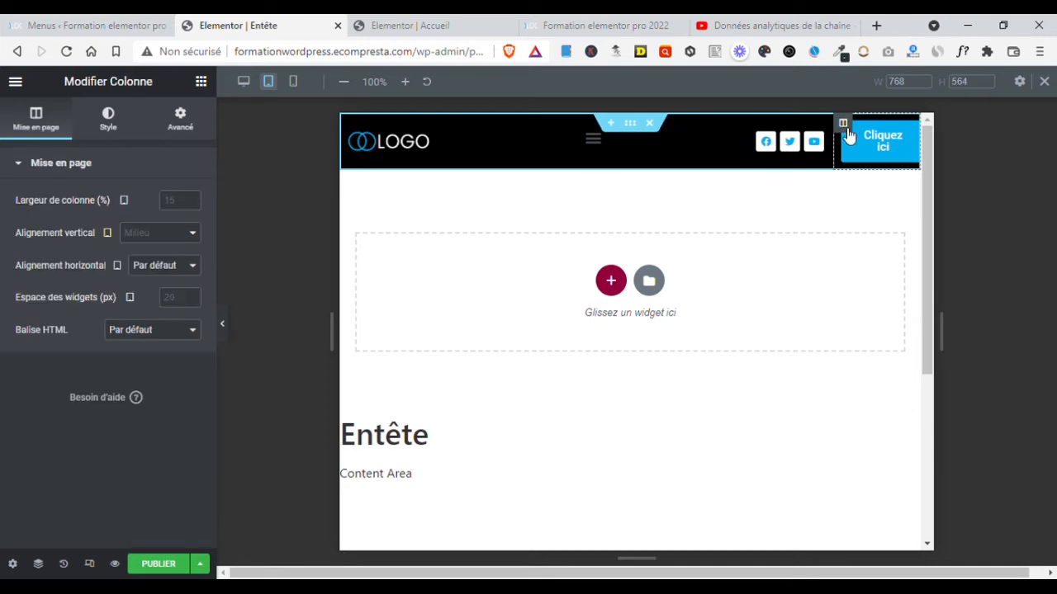
click(181, 118)
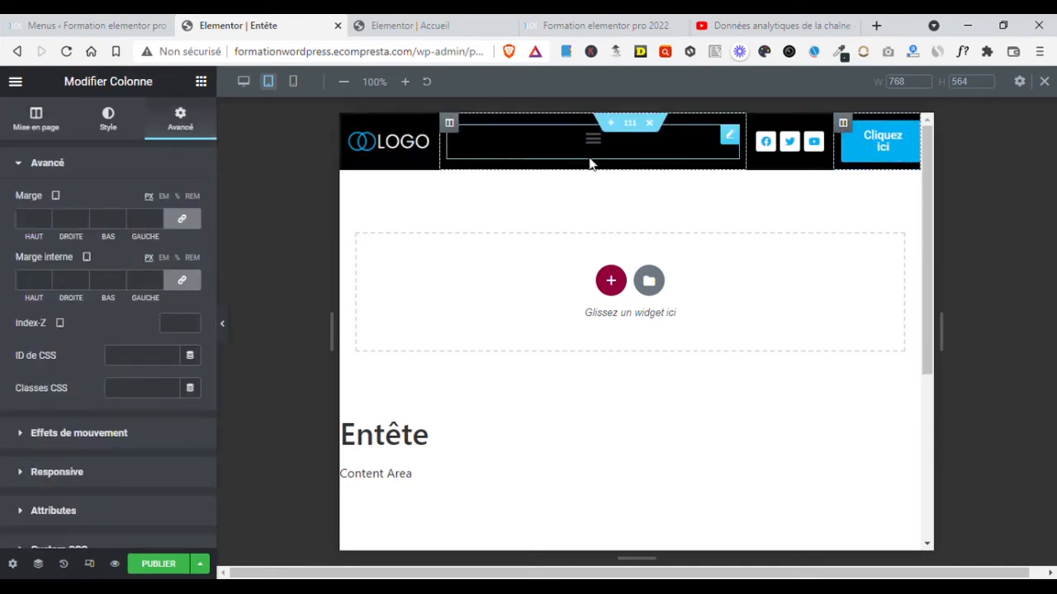
click(74, 166)
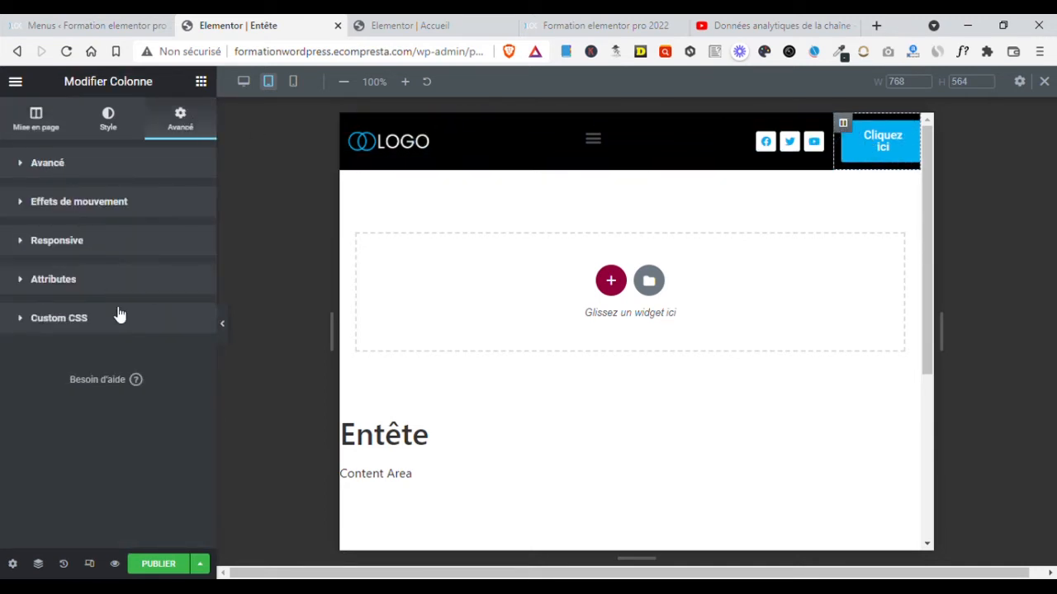
click(54, 242)
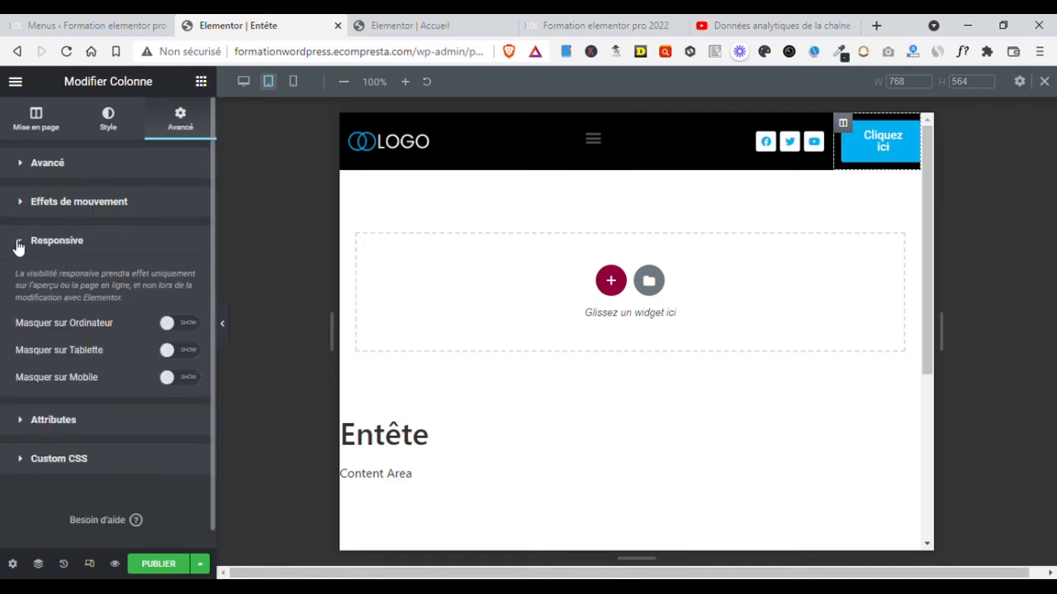
click(177, 353)
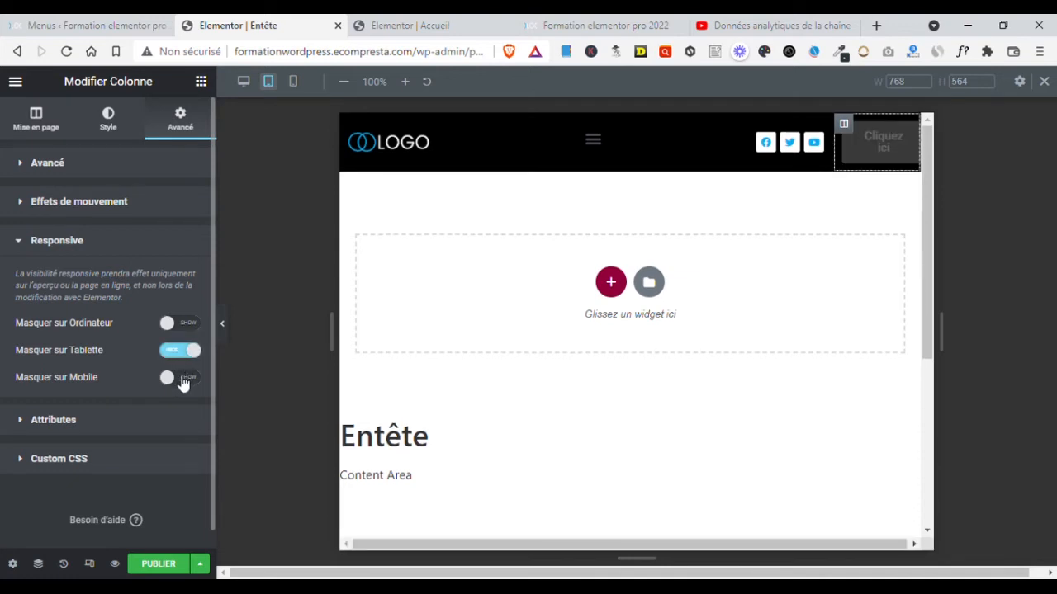
click(181, 380)
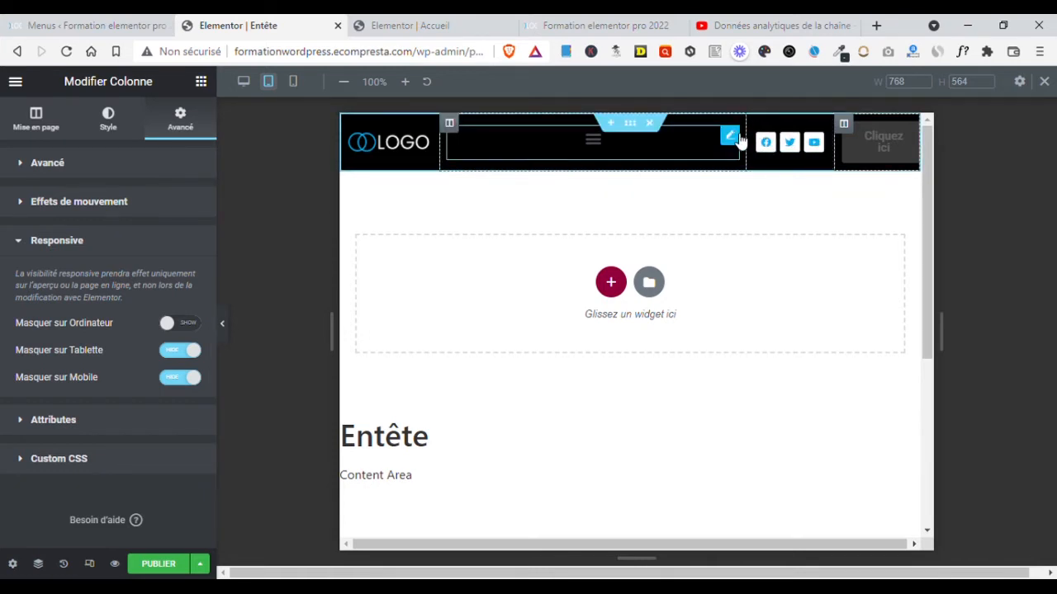
Step: Enable Full Width for the Nav Menu's mobile dropdown and test opening and closing it from the hamburger toggle
click(604, 147)
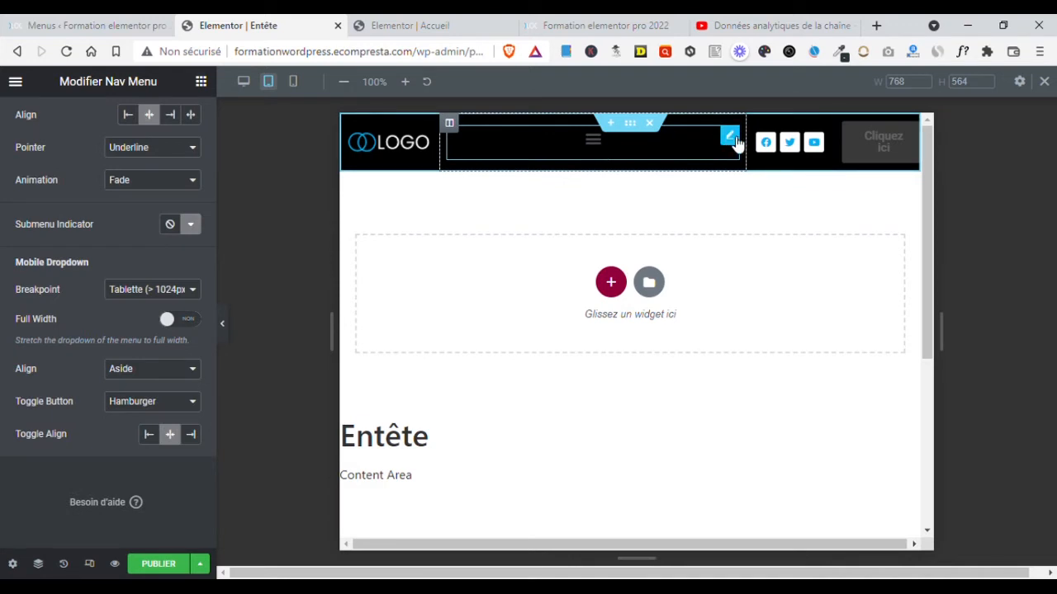
click(595, 142)
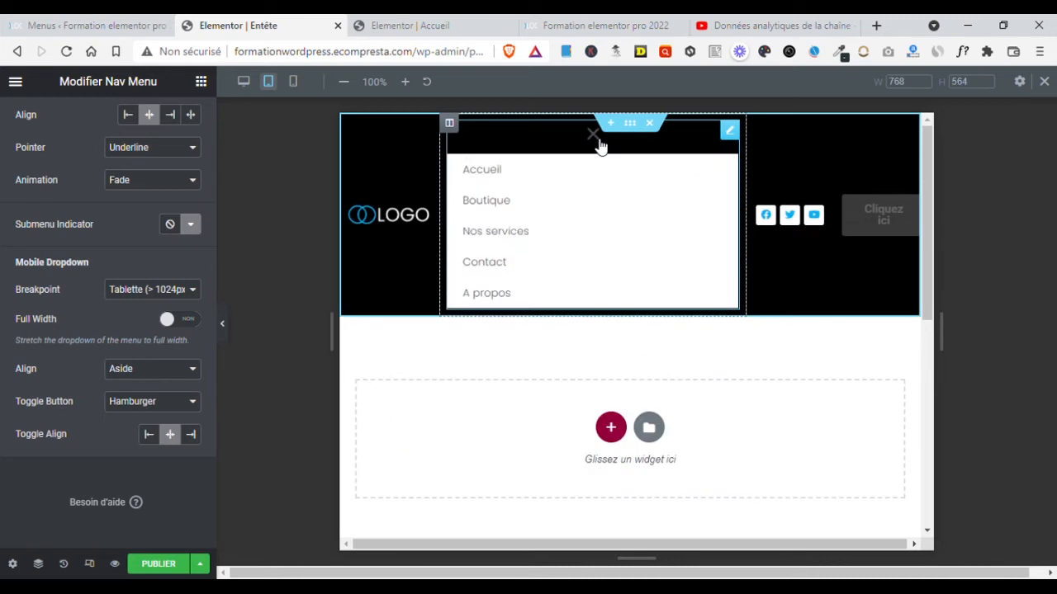
click(594, 137)
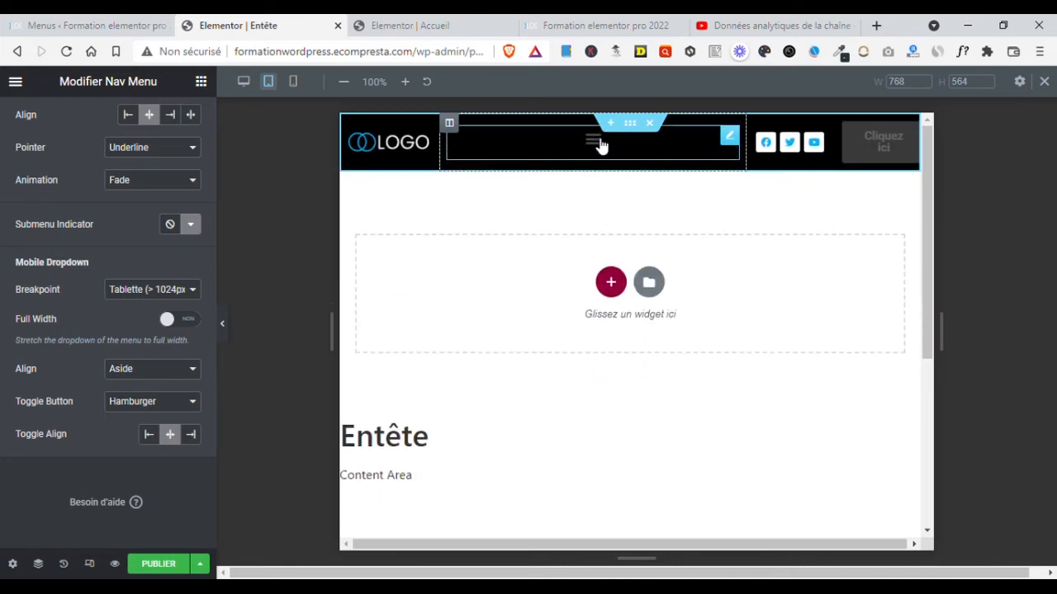
click(599, 143)
click(599, 142)
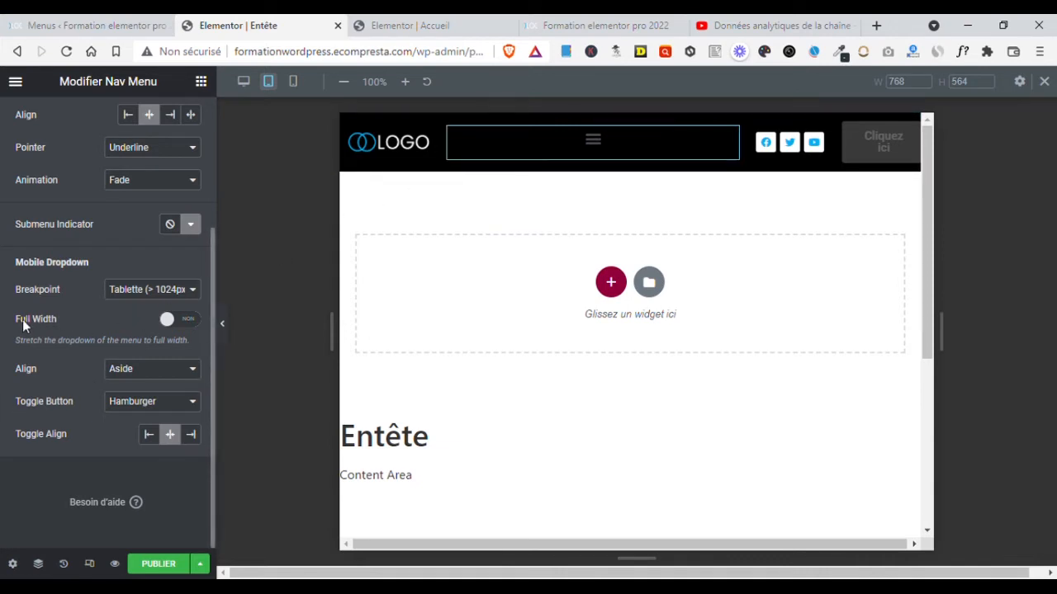
click(179, 322)
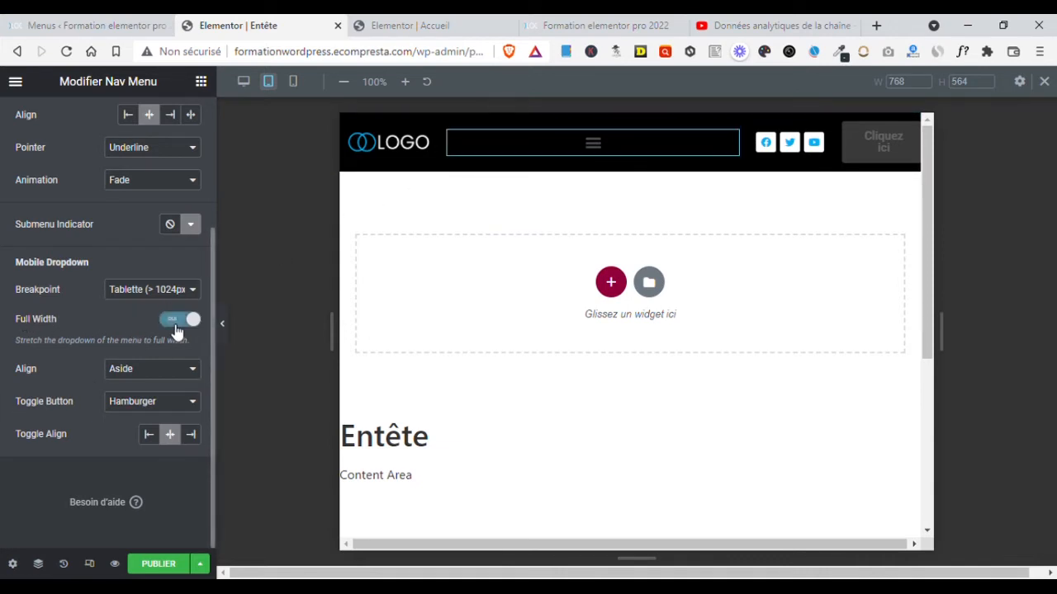
click(601, 153)
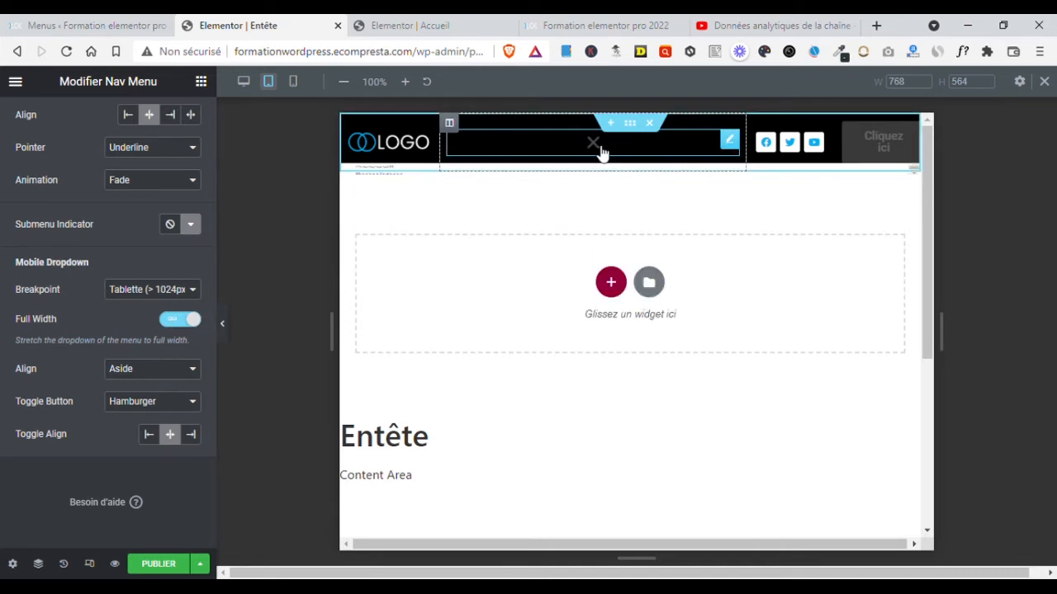
click(601, 153)
click(601, 153)
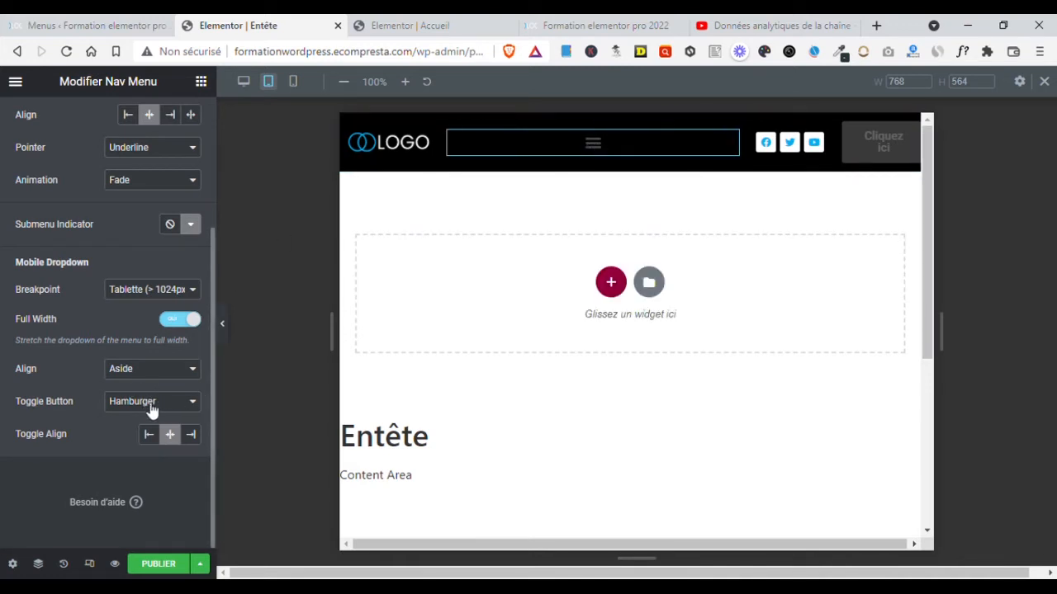
Step: Align the hamburger toggle button to the right of the menu column and set its normal colour to #FFFFFF
click(194, 436)
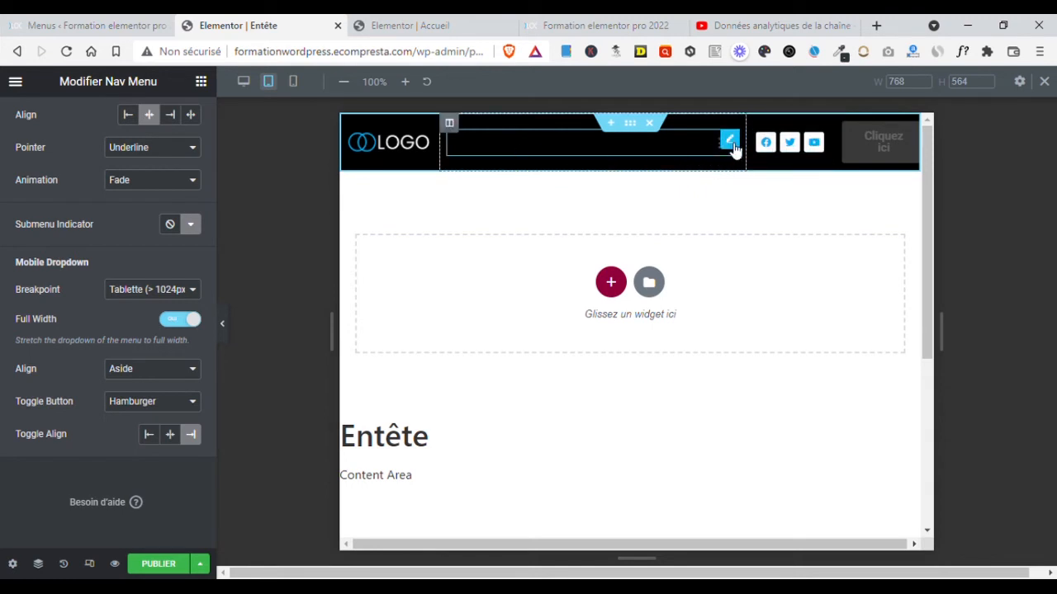
scroll(91, 231, up, 3)
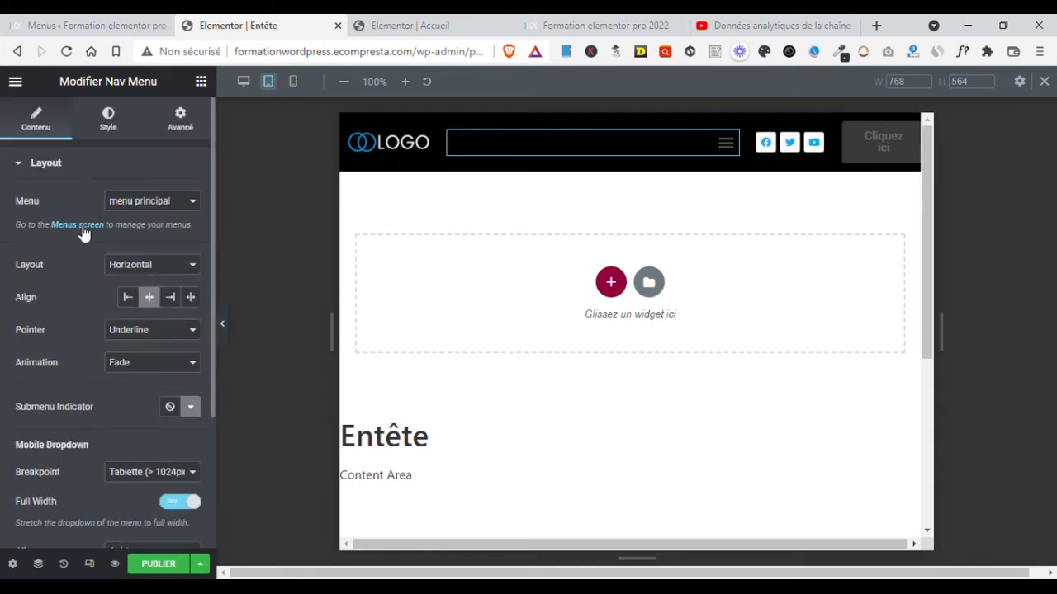
click(108, 120)
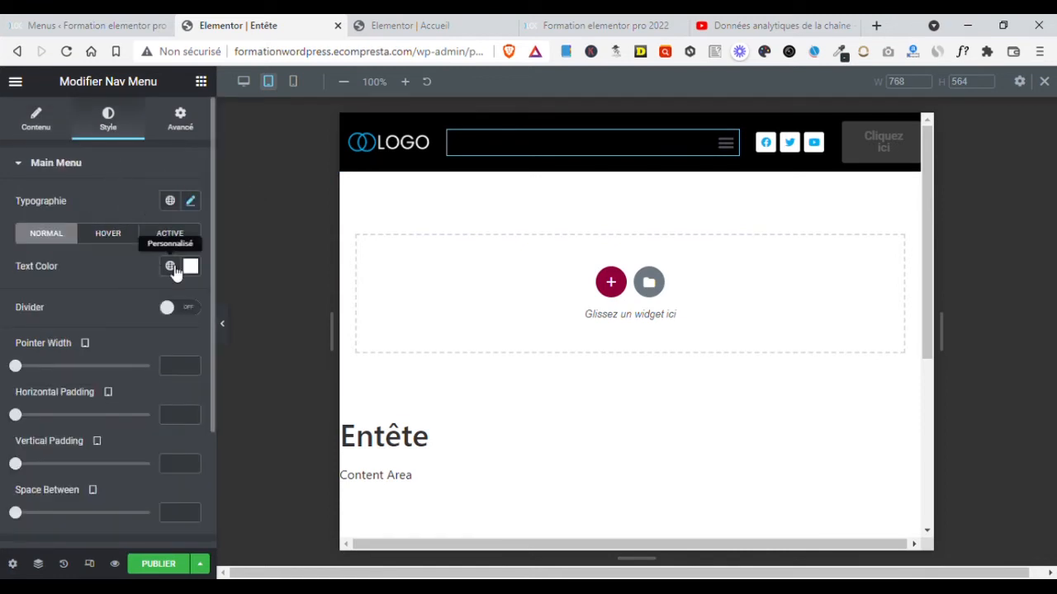
scroll(89, 308, down, 2)
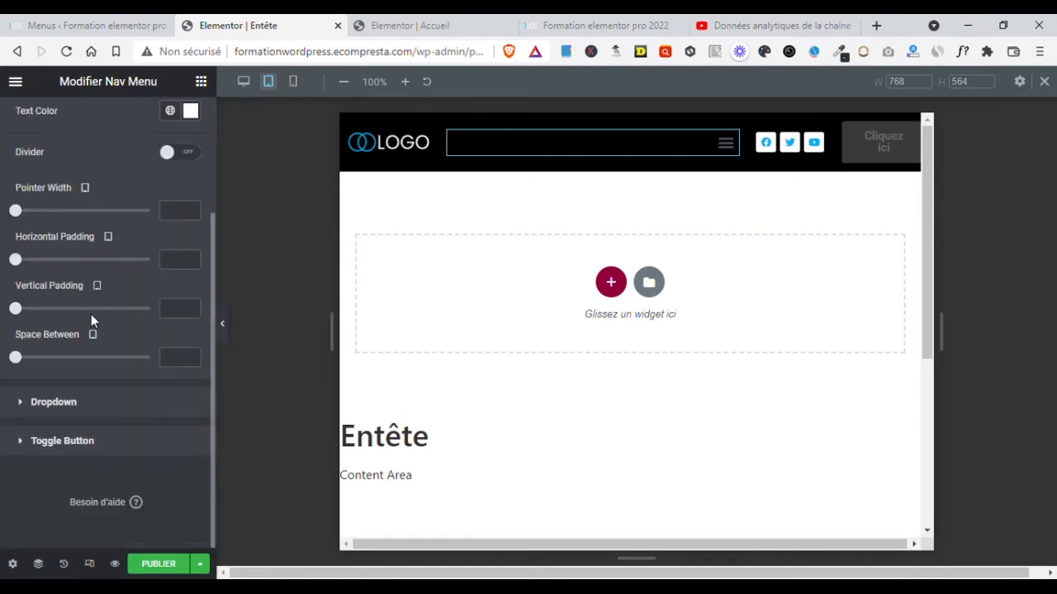
click(83, 402)
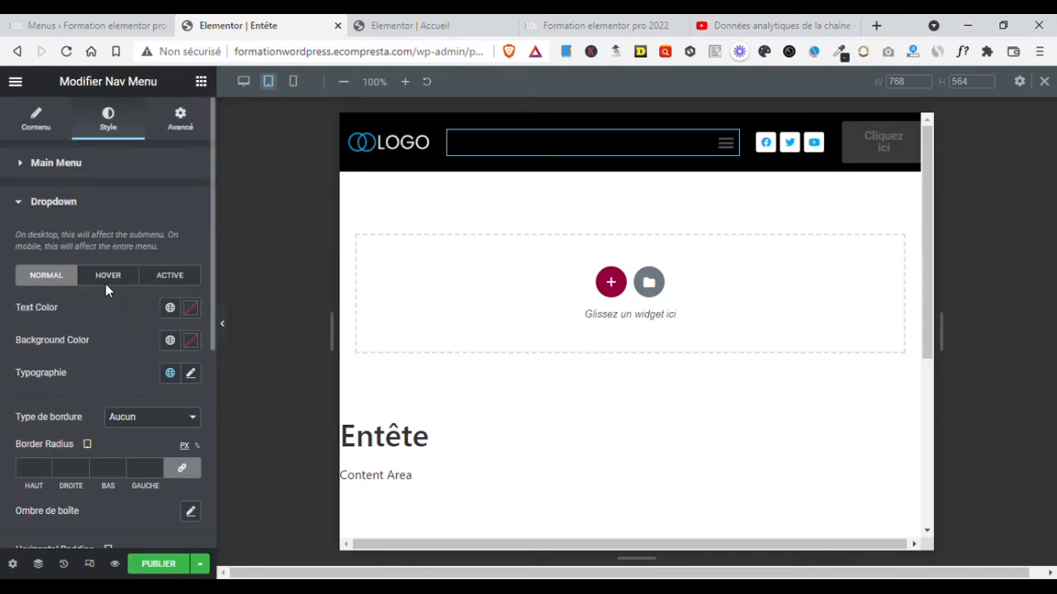
click(47, 202)
click(78, 246)
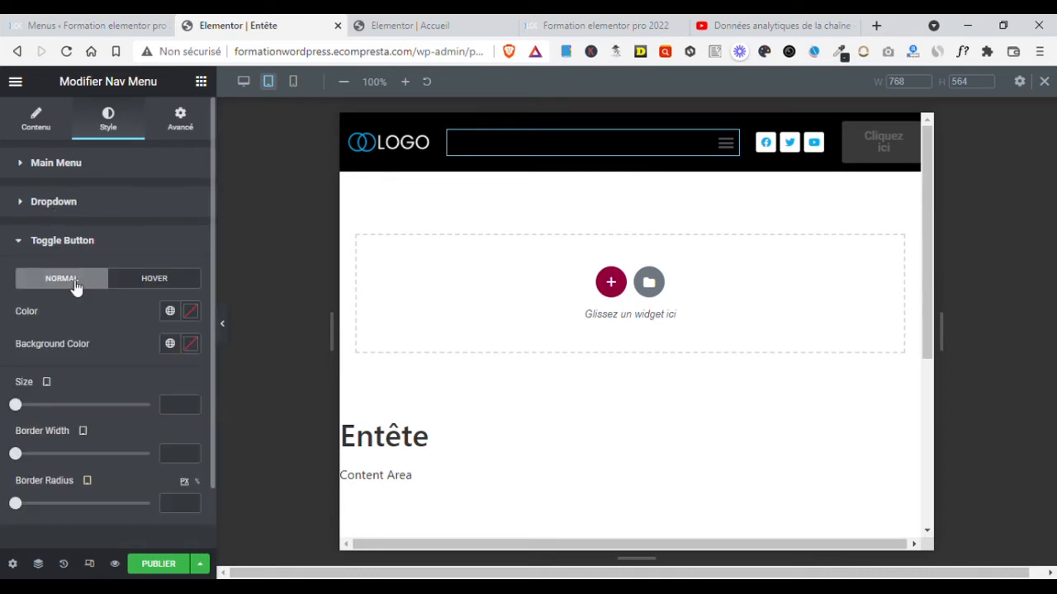
click(190, 312)
text(#FFFFFF)
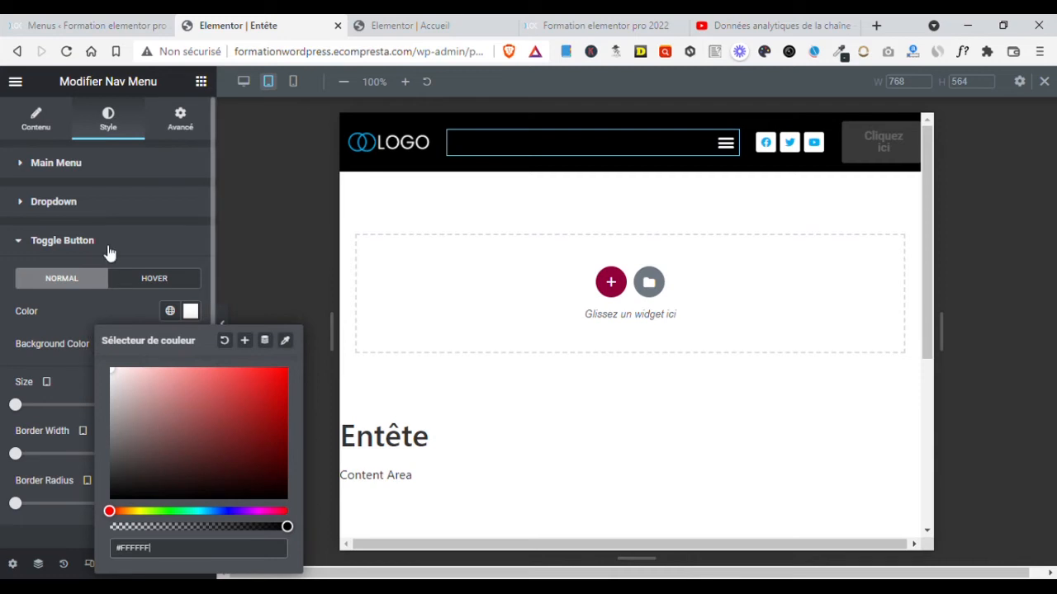
click(55, 324)
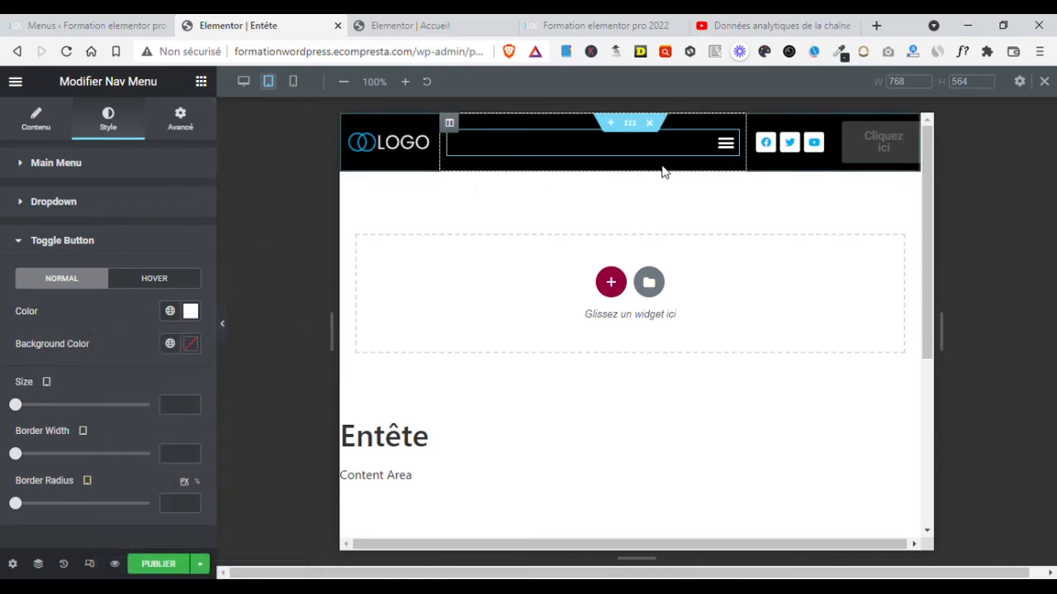
Step: Test the hamburger toggle and set its normal background colour to the global colour Principal
click(730, 157)
click(731, 153)
click(170, 344)
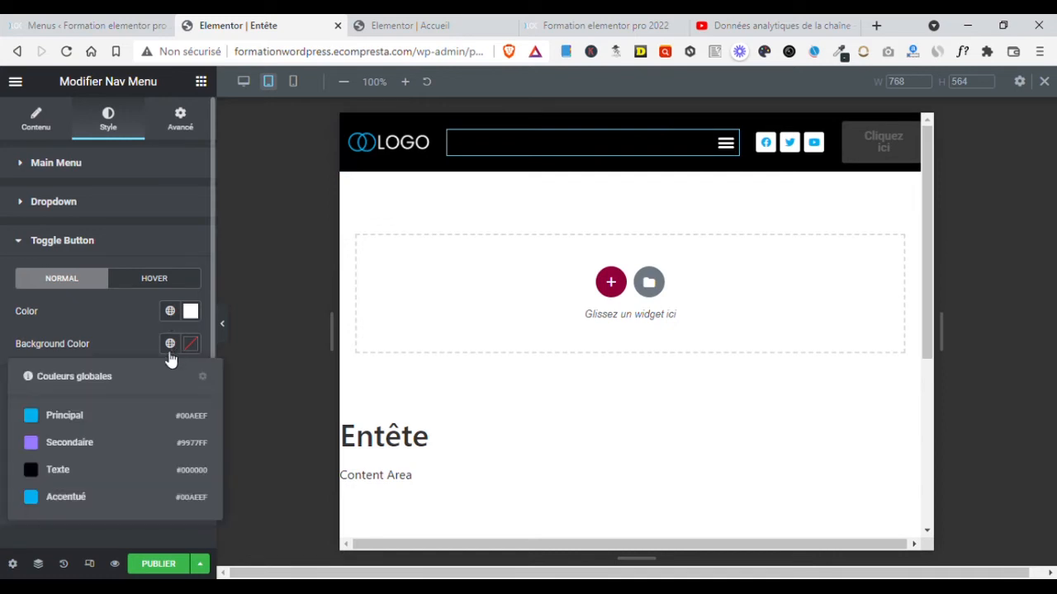
click(66, 419)
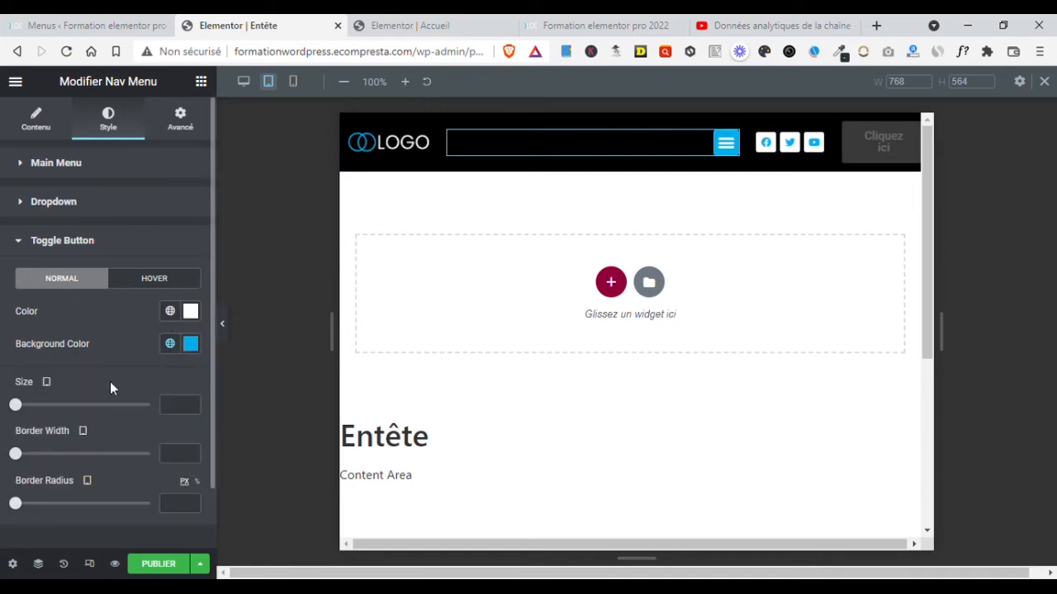
Step: Test opening and closing the dropdown from the hamburger toggle, and save the header template as a draft
click(725, 147)
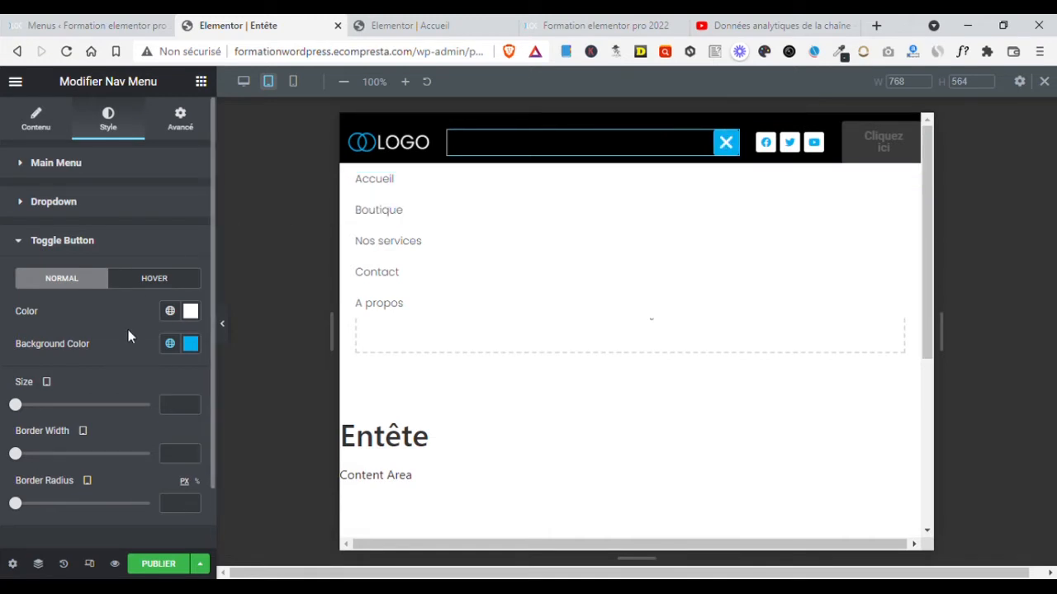
click(725, 157)
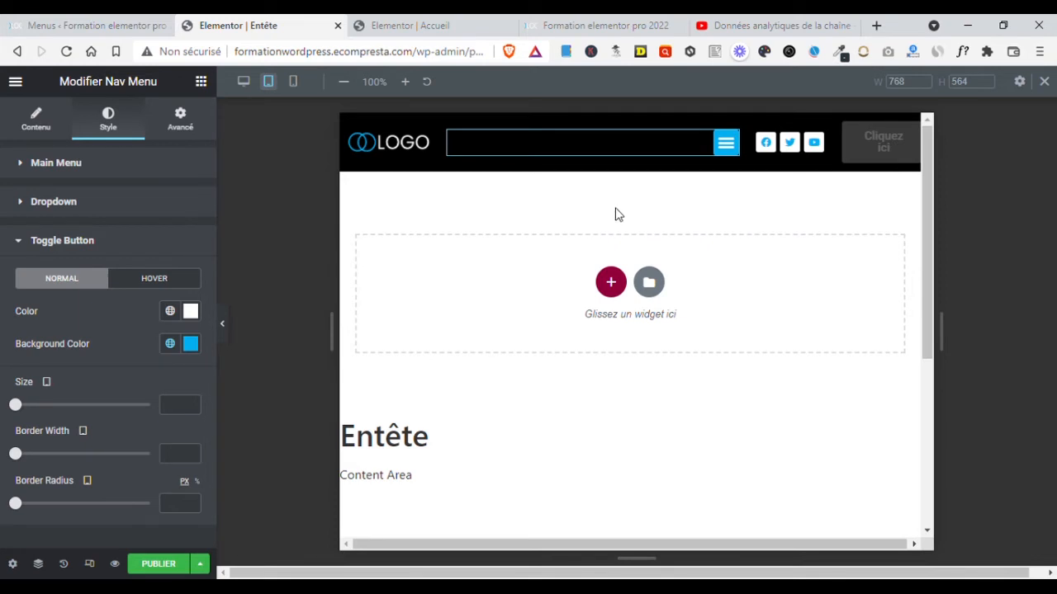
click(200, 564)
click(136, 470)
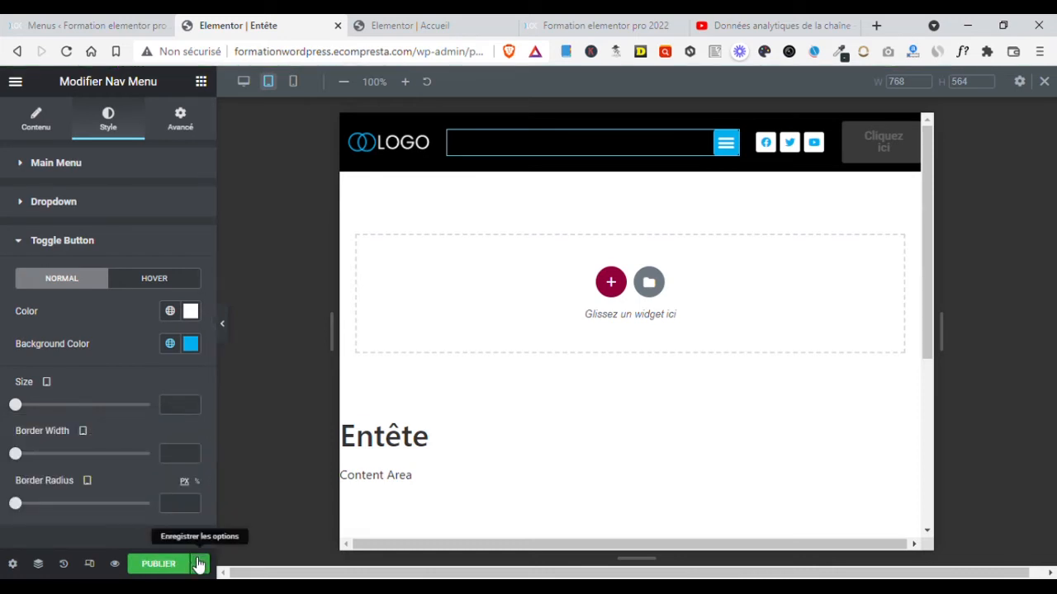
click(198, 564)
click(99, 464)
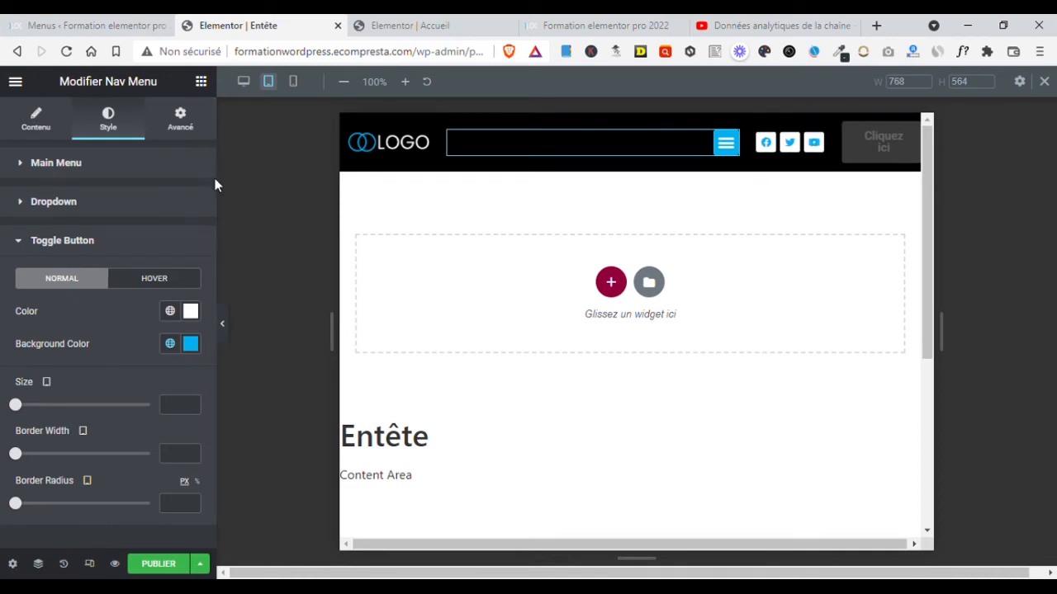
Step: Make the hamburger toggle's normal background colour semi-transparent blue, #00AEEF59
click(191, 345)
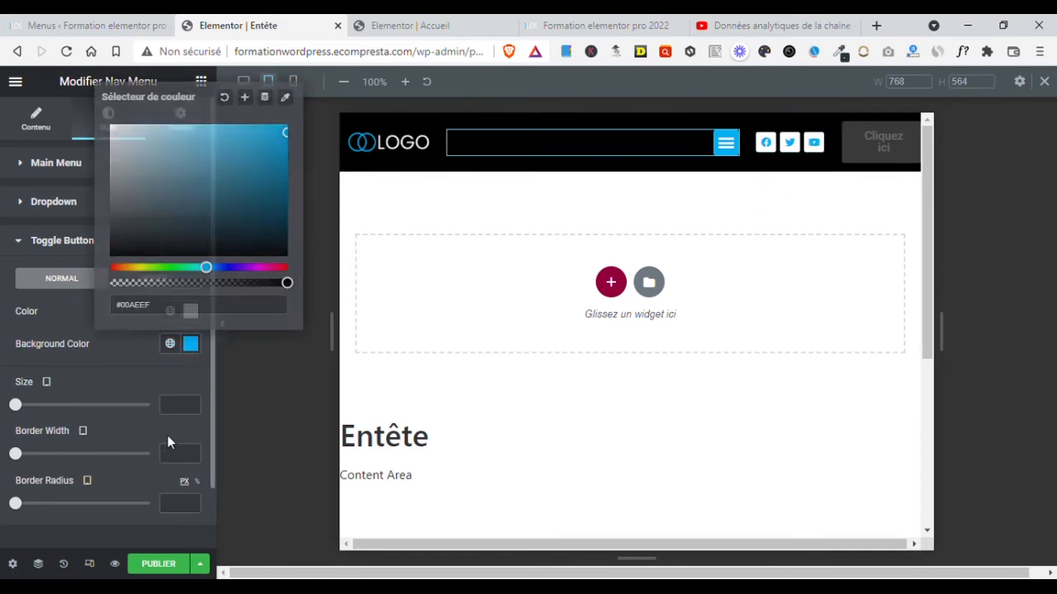
click(176, 283)
drag(180, 288, 177, 283)
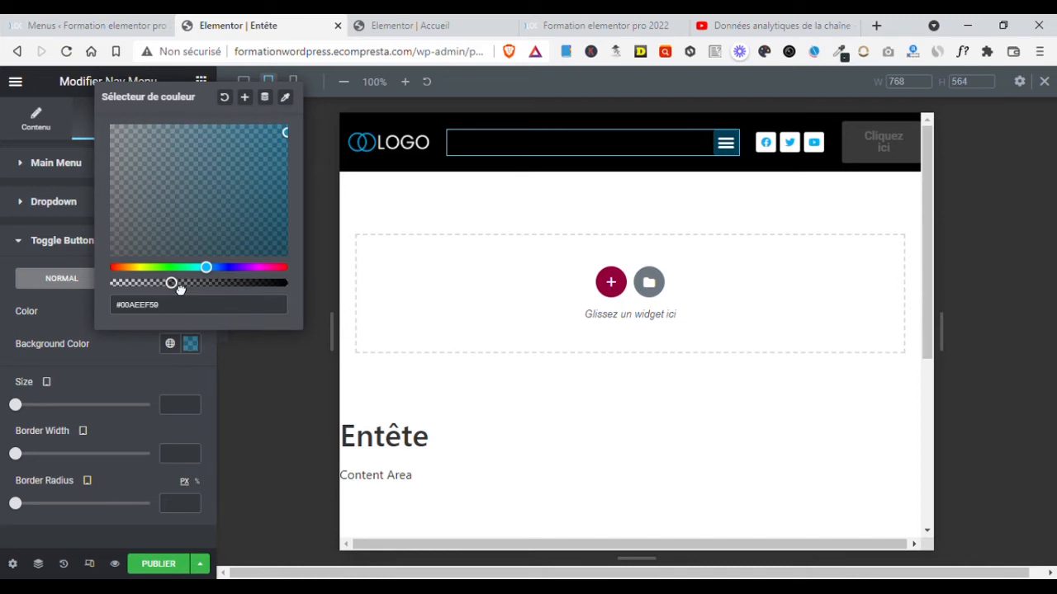
click(64, 364)
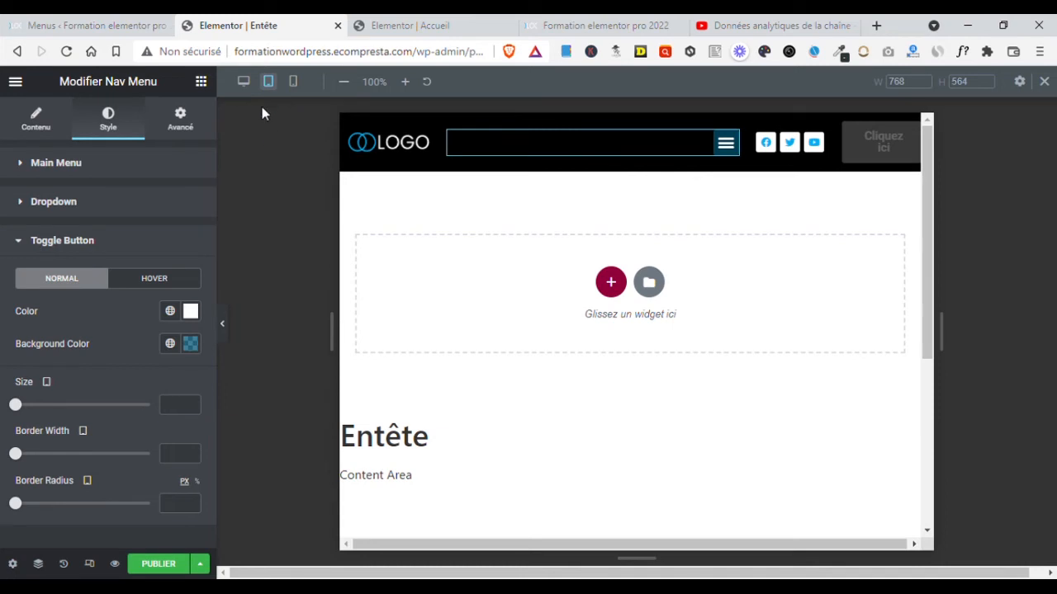
Step: Switch to the mobile preview, hide the social icons' column on mobile, and save the draft
click(294, 82)
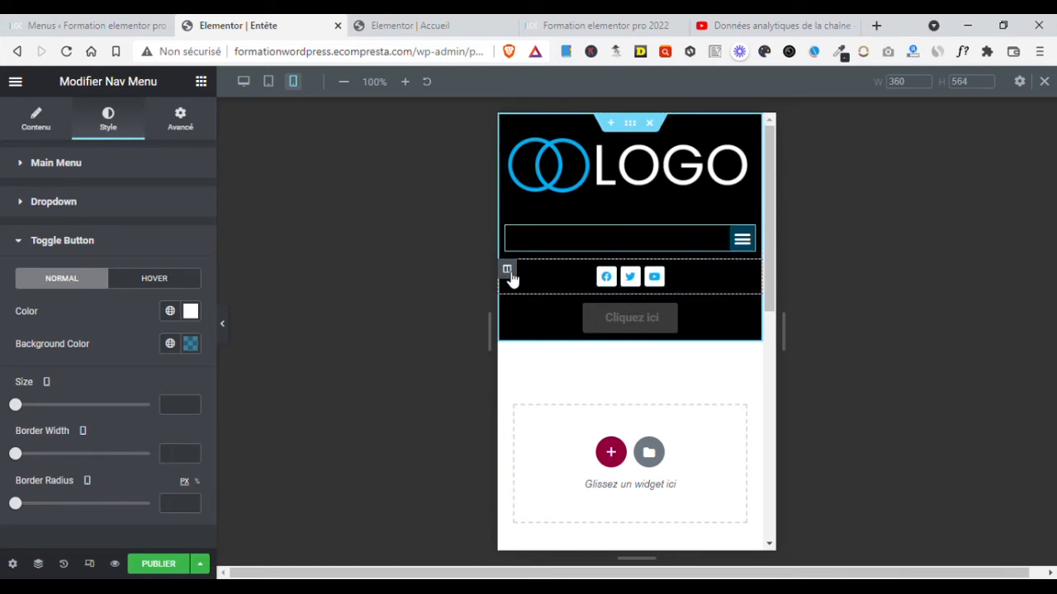
click(507, 270)
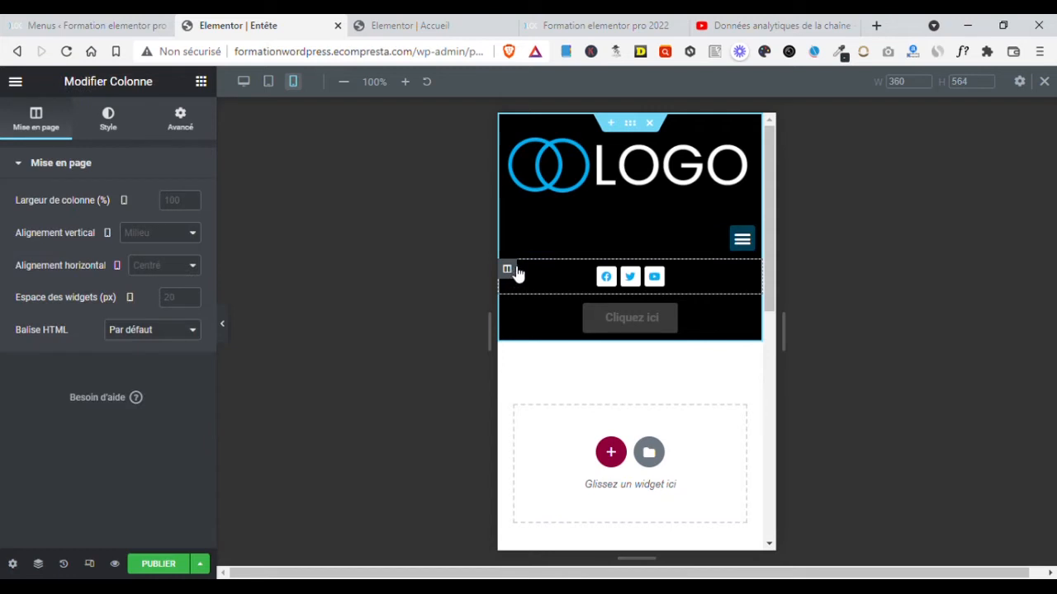
click(180, 120)
click(79, 169)
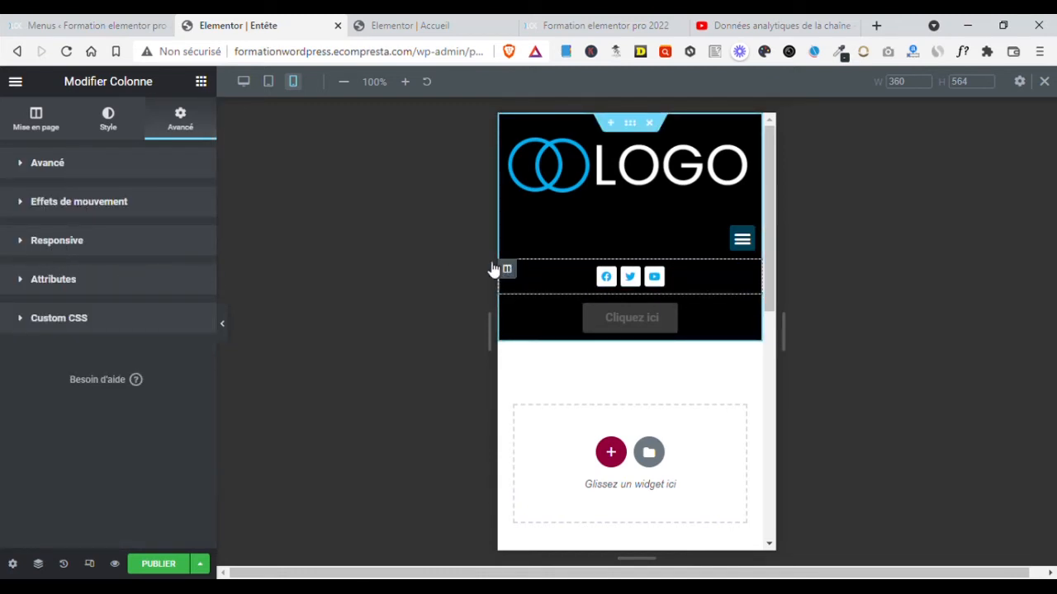
click(25, 245)
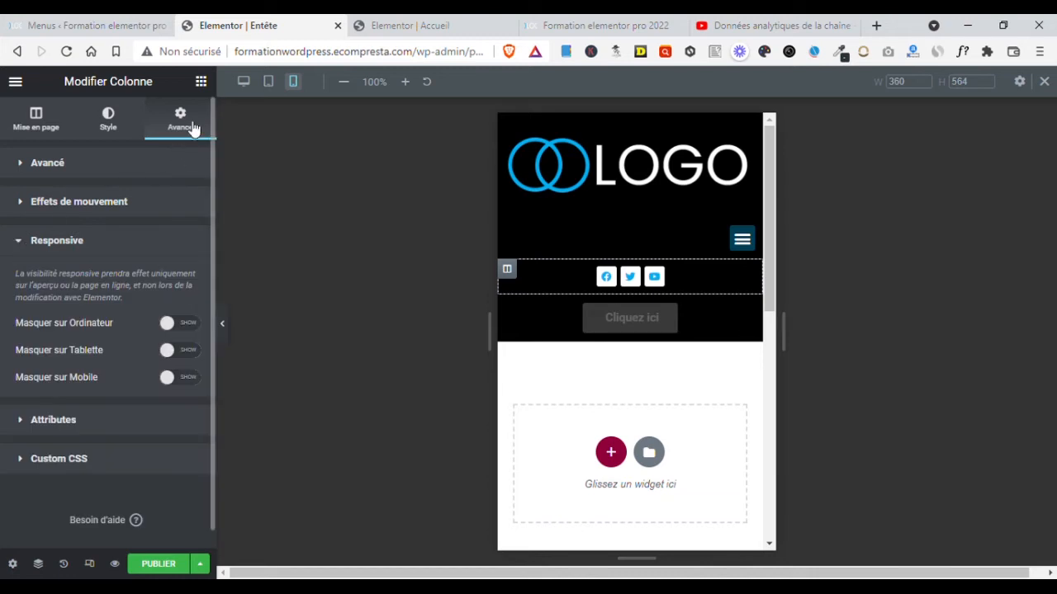
click(177, 379)
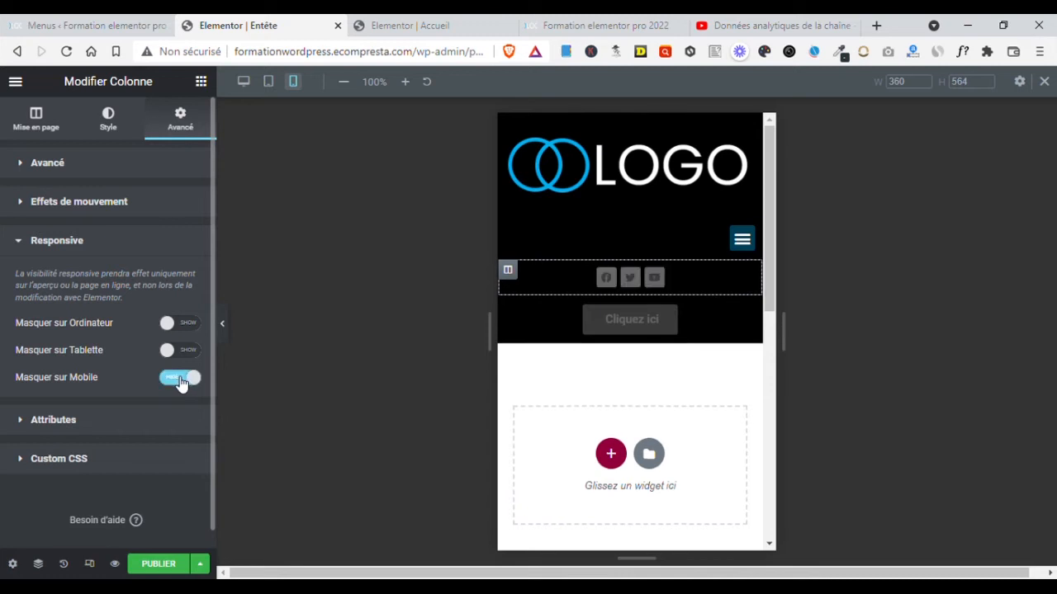
click(199, 564)
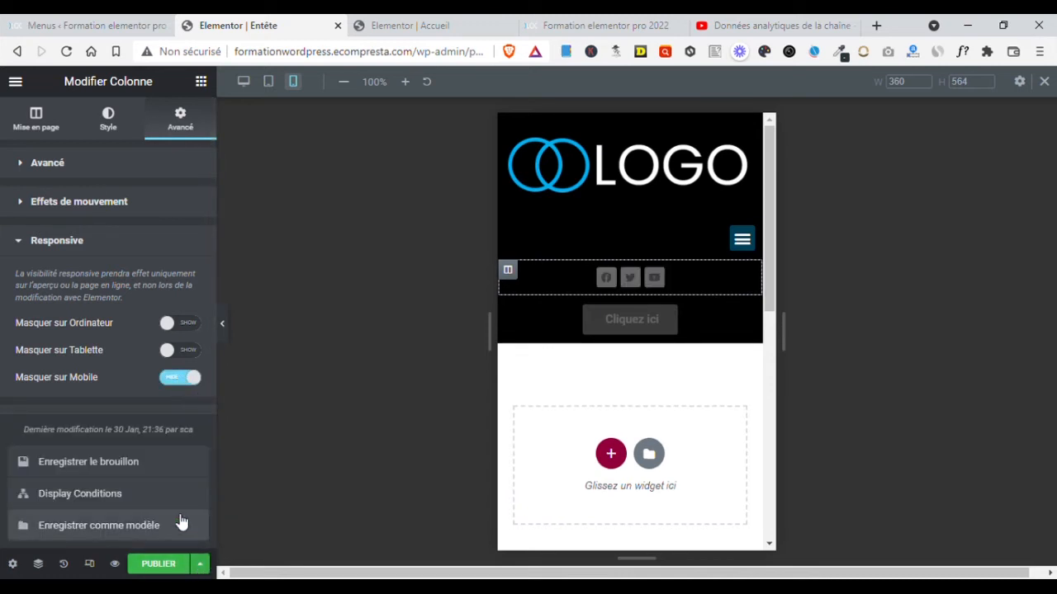
double_click(128, 463)
click(155, 462)
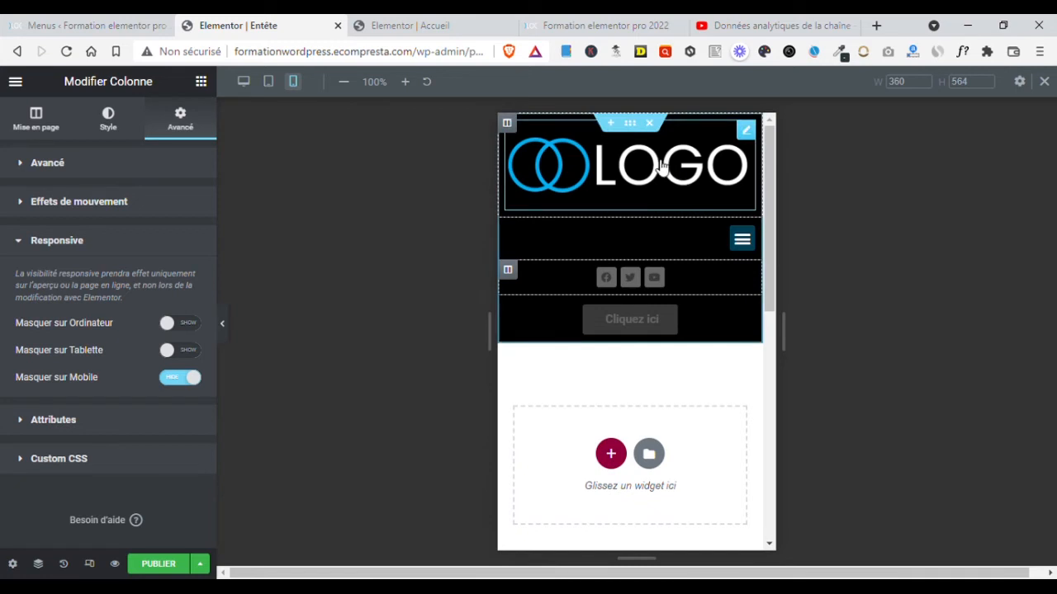
Step: Set the logo column's width to 50% for the mobile layout only
click(740, 251)
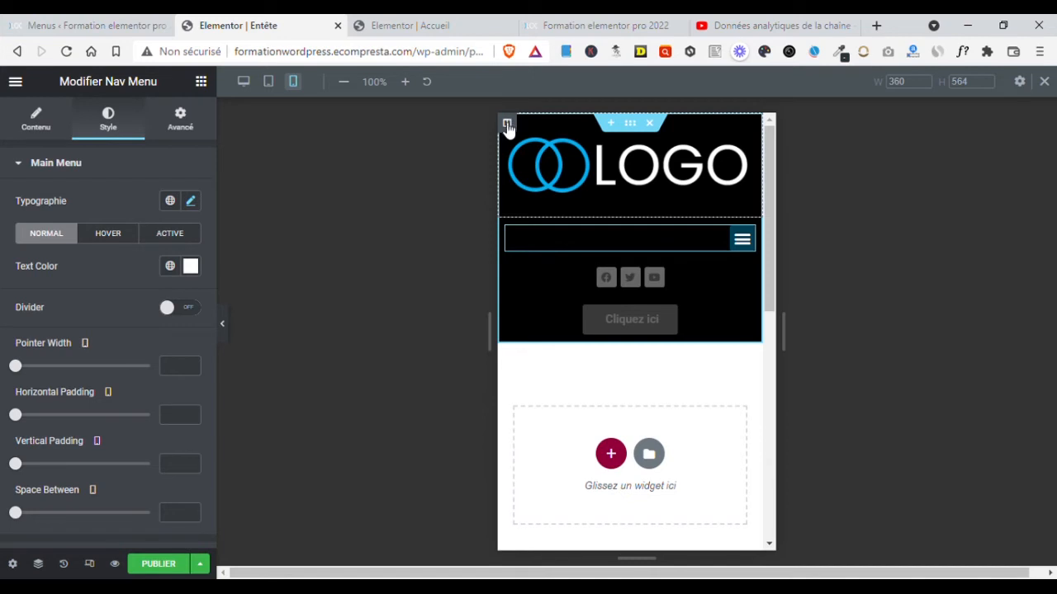
click(244, 81)
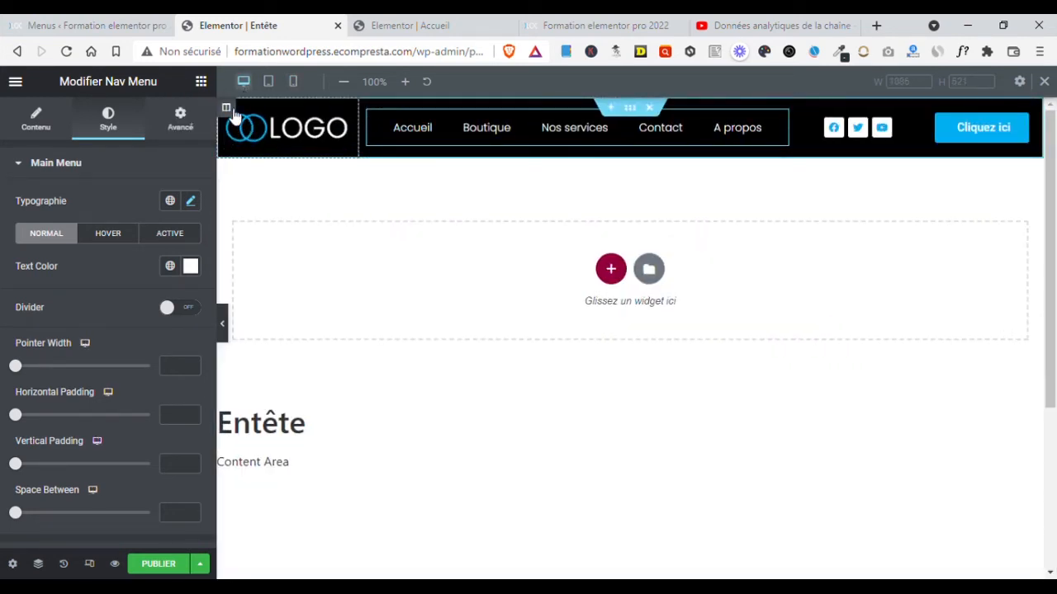
click(227, 108)
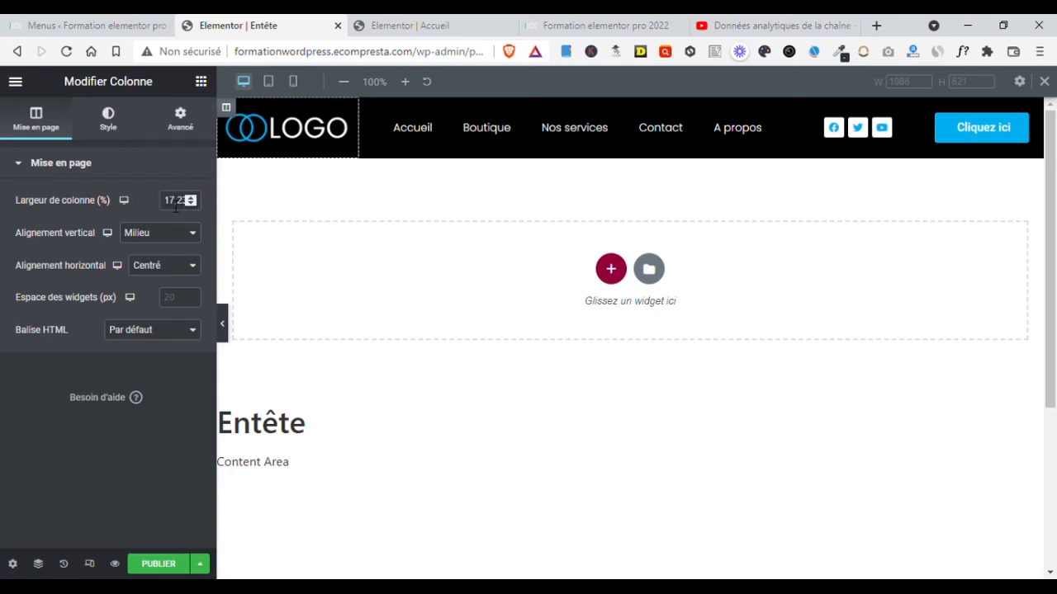
double_click(174, 206)
click(123, 201)
click(124, 238)
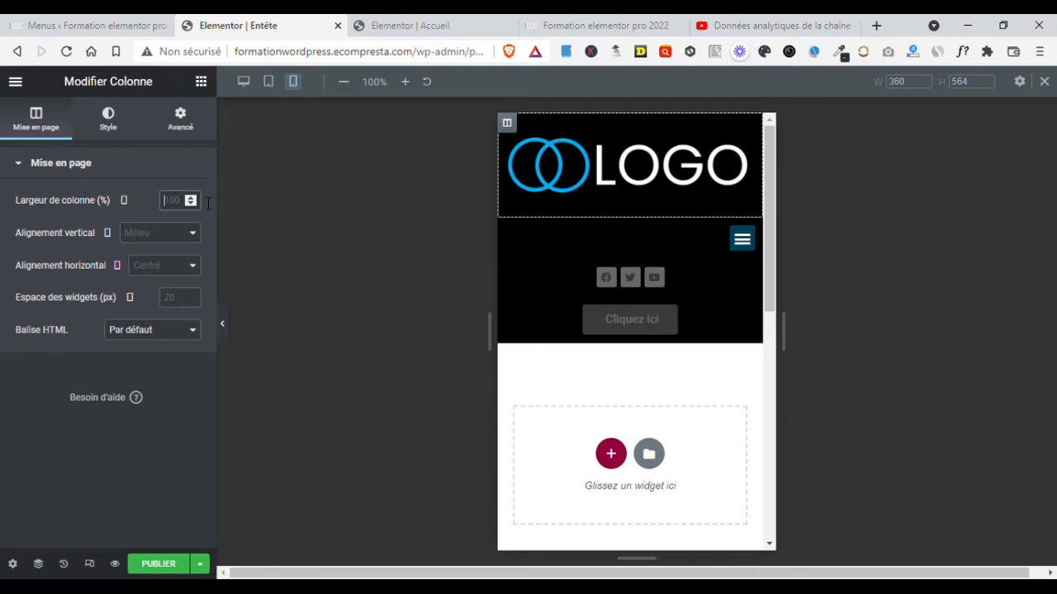
text(50)
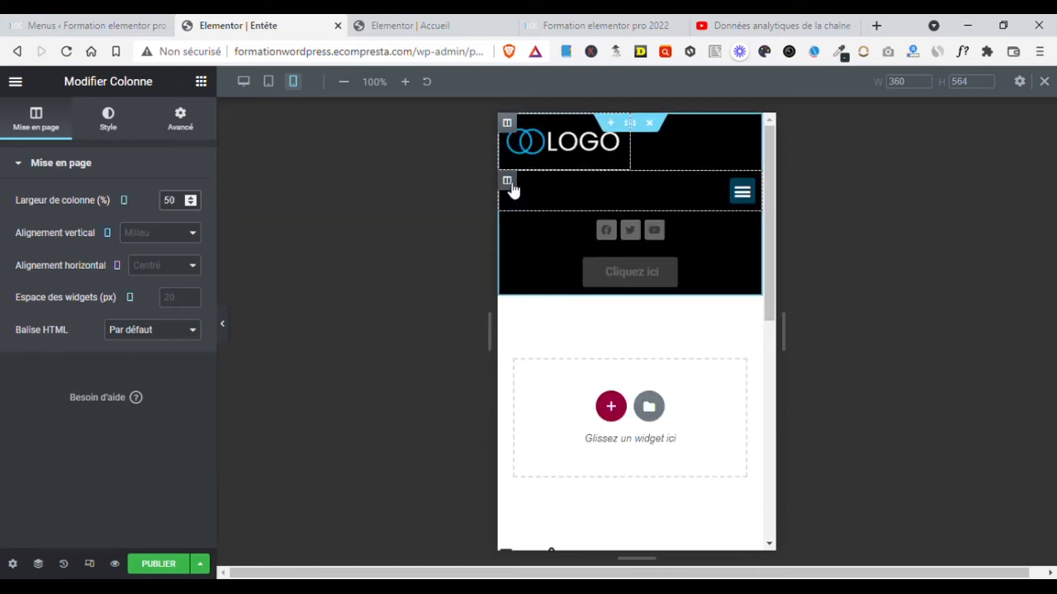
Step: Set the menu column's mobile width to 50% and save the draft
click(508, 182)
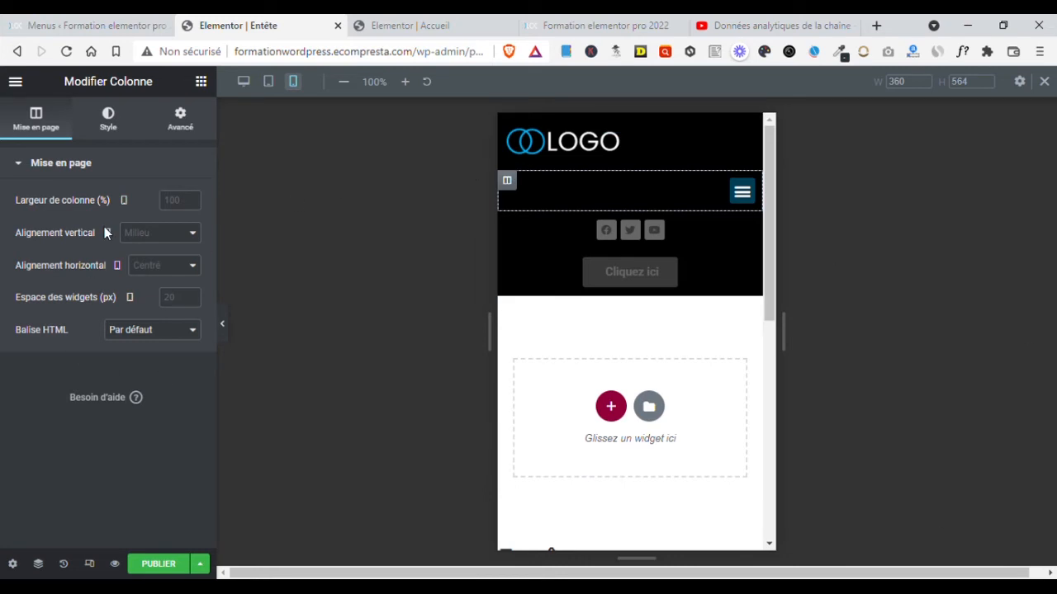
click(176, 204)
text(50)
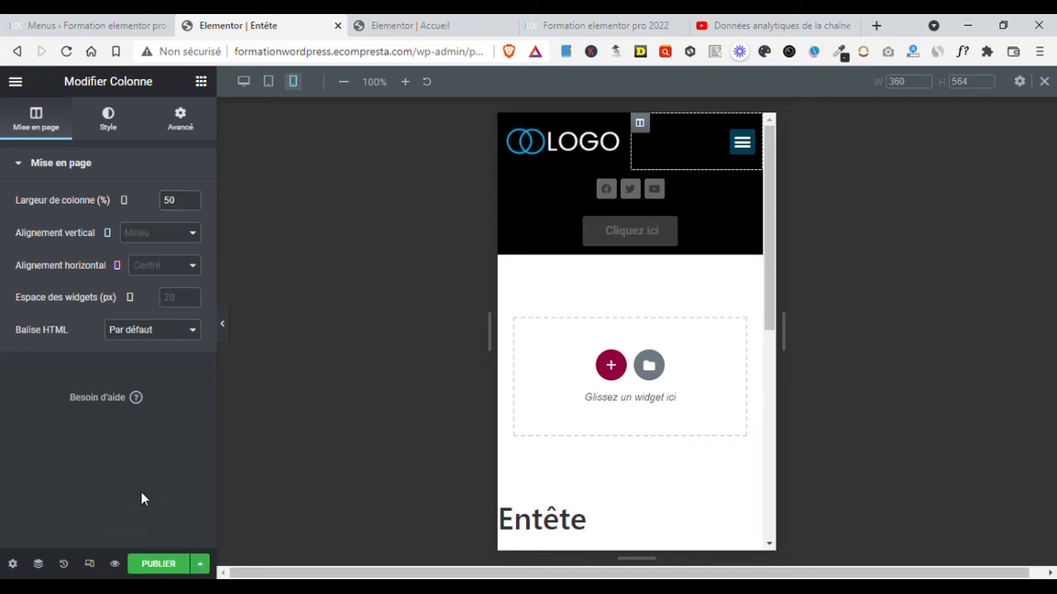
click(199, 564)
click(93, 464)
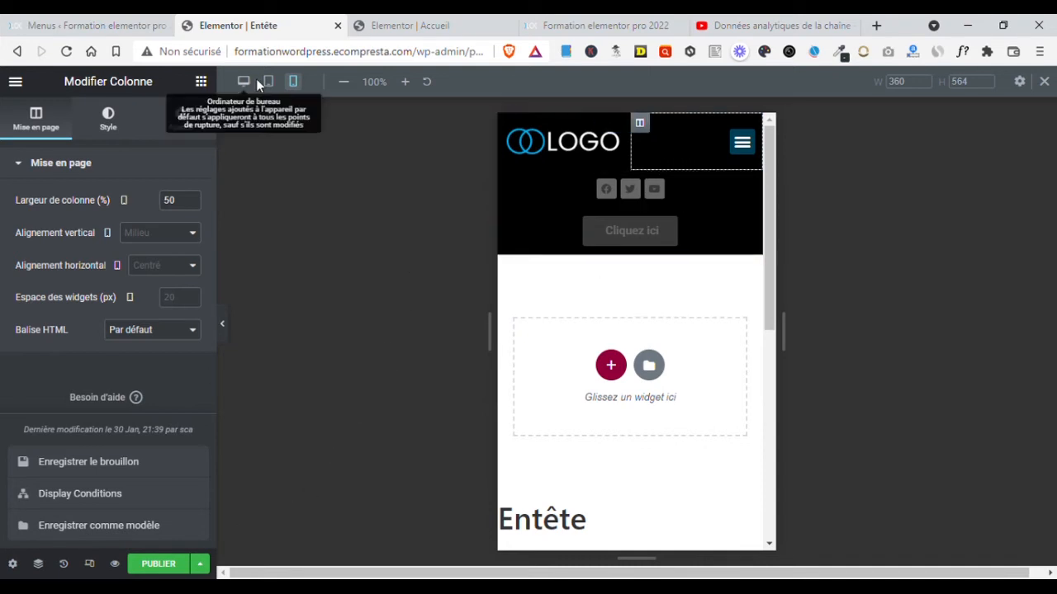
Step: Check the tablet and desktop previews, and publish the header with the display condition Include Entire Site
click(277, 82)
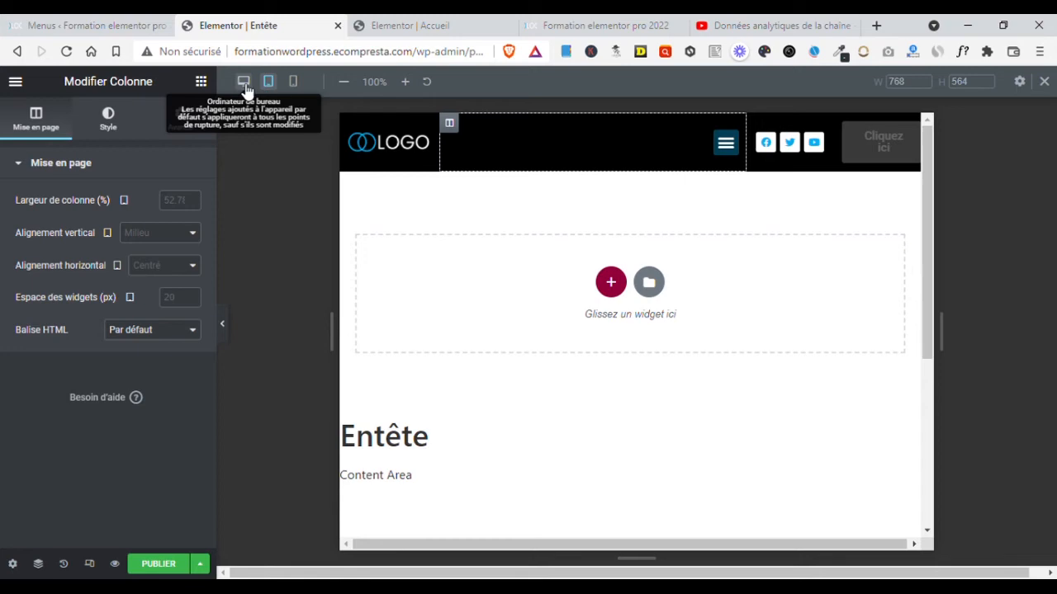
click(243, 83)
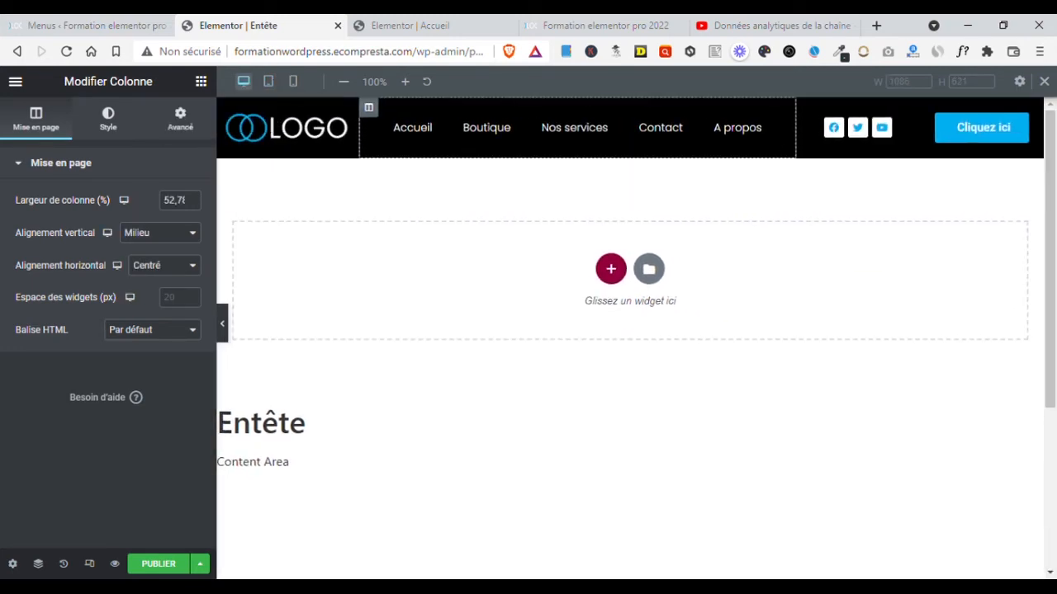
click(157, 565)
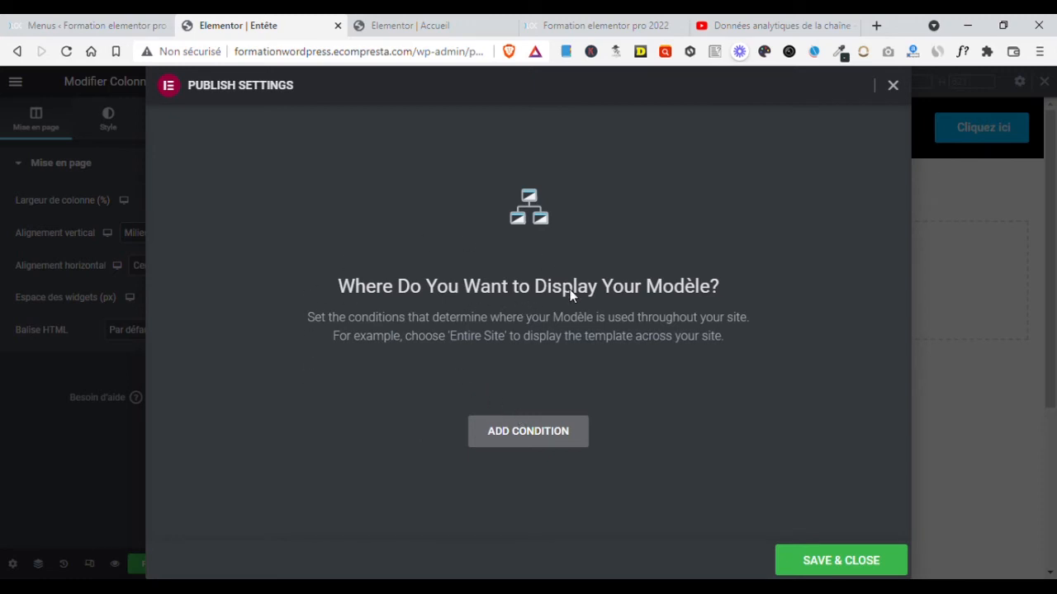
click(537, 436)
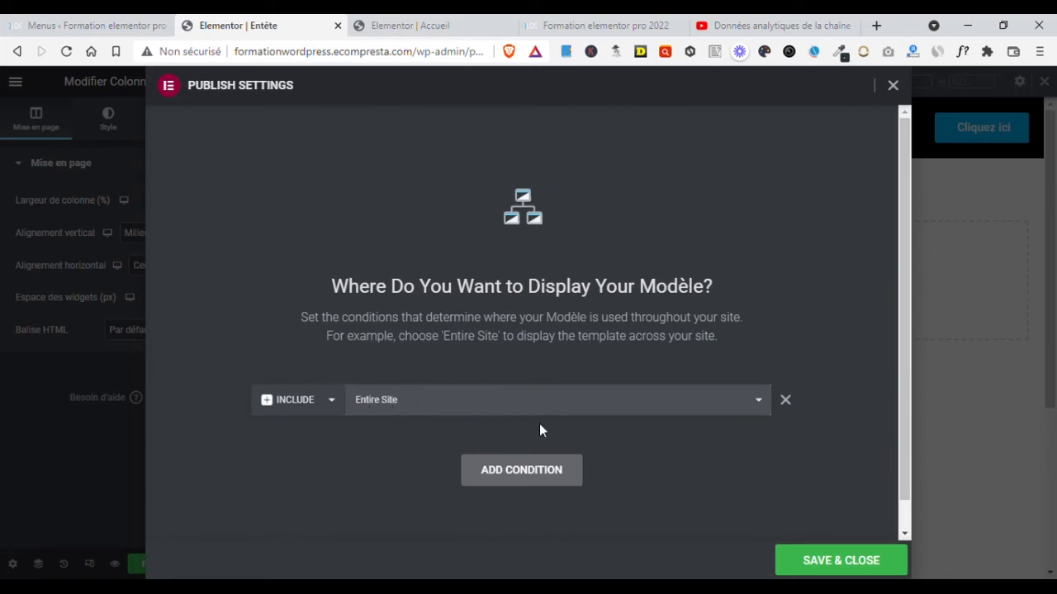
scroll(904, 528, down, 1)
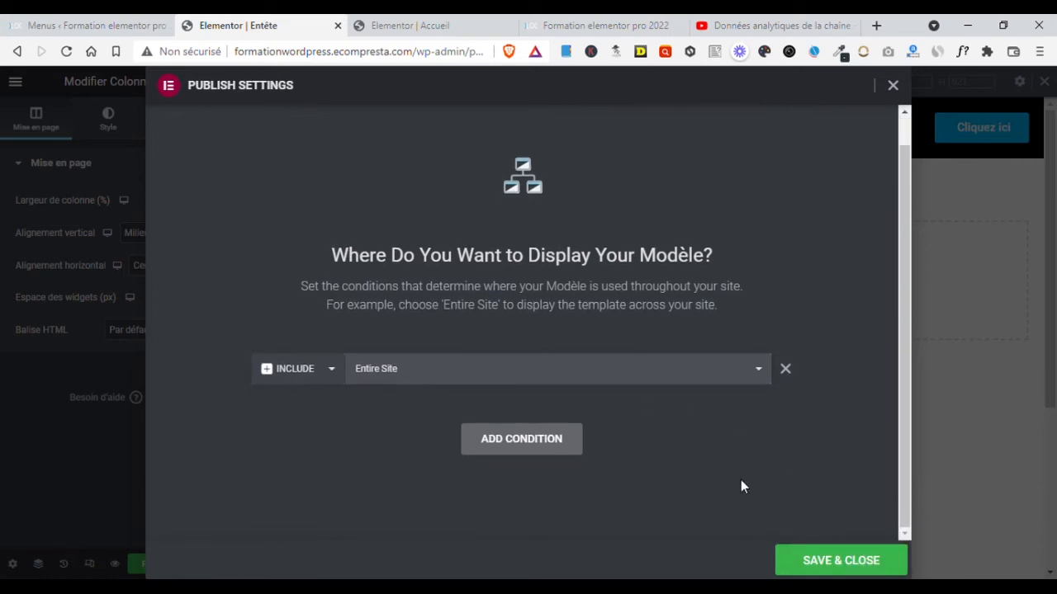
click(838, 564)
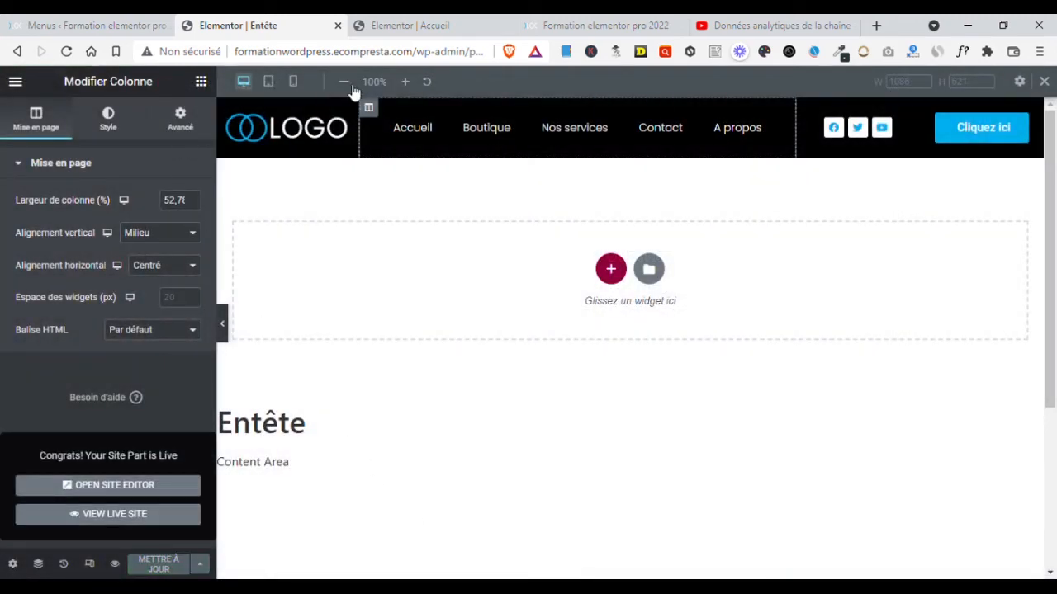
Step: Reload the live site and check the published header on the home page and the Nos services page
click(360, 18)
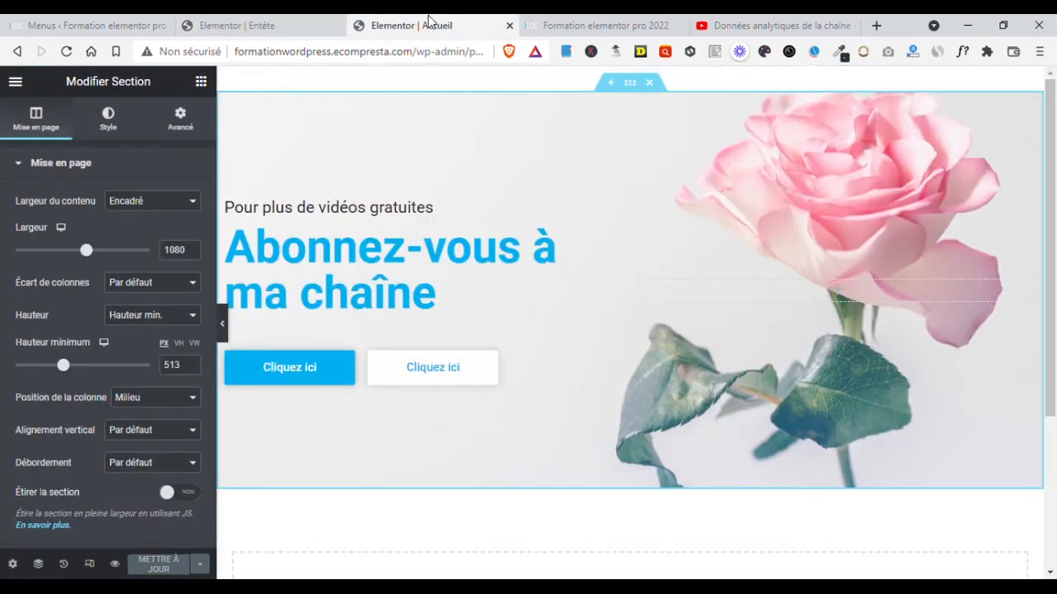
click(542, 20)
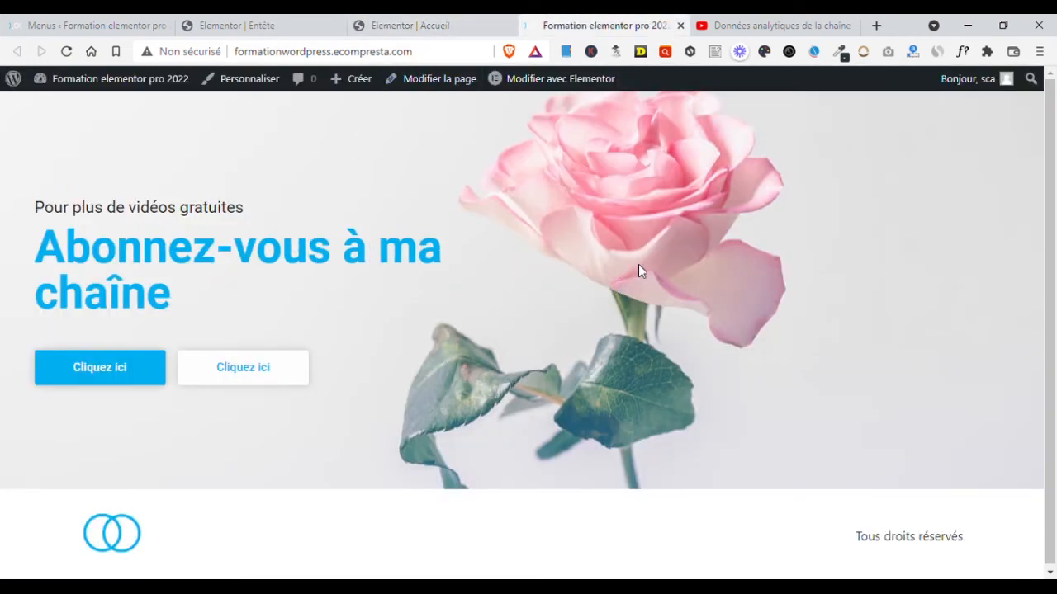
click(66, 51)
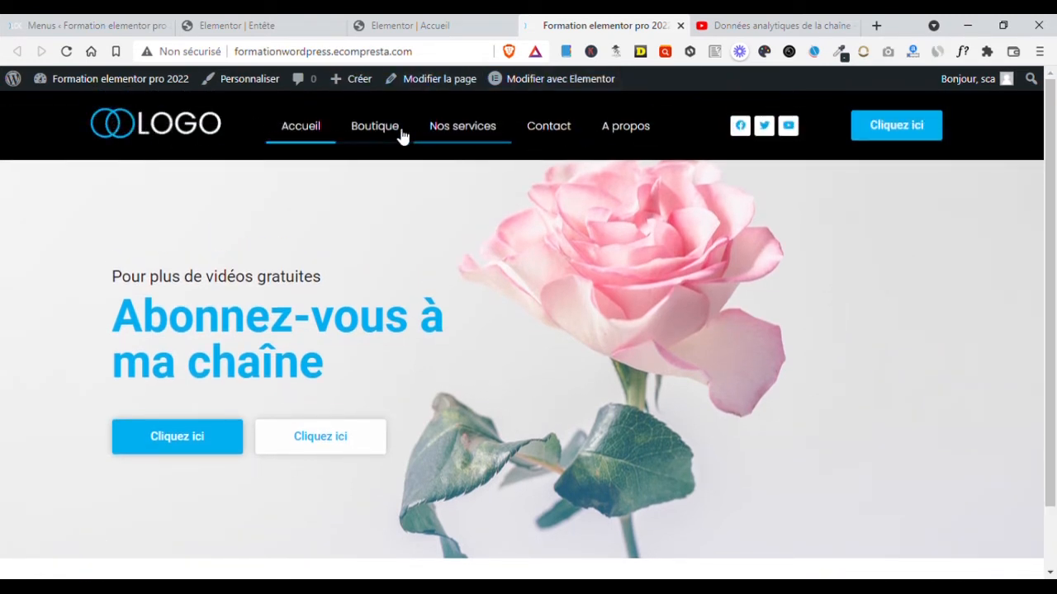
click(457, 137)
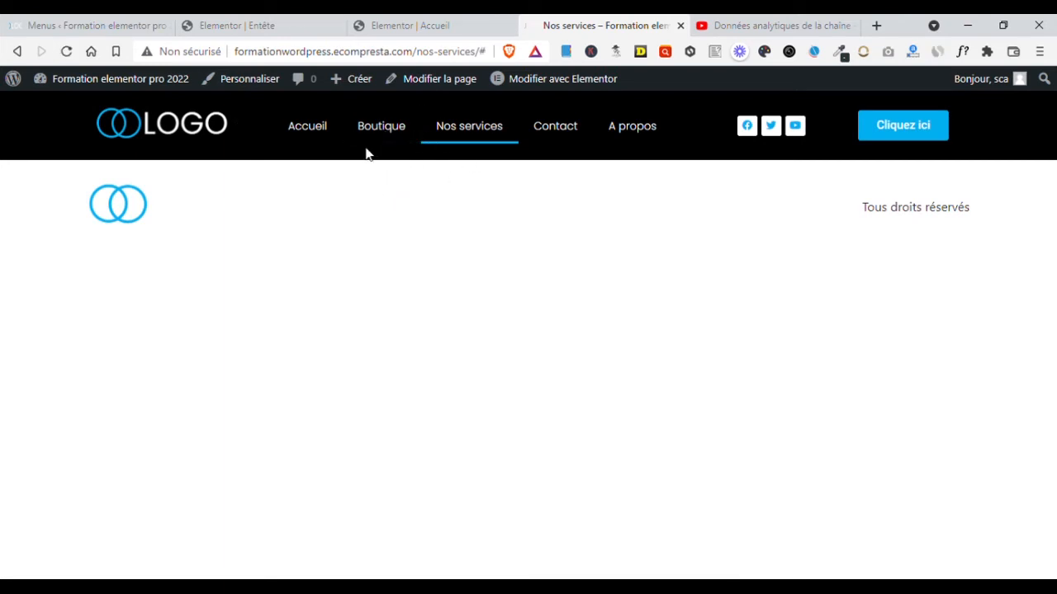
click(308, 130)
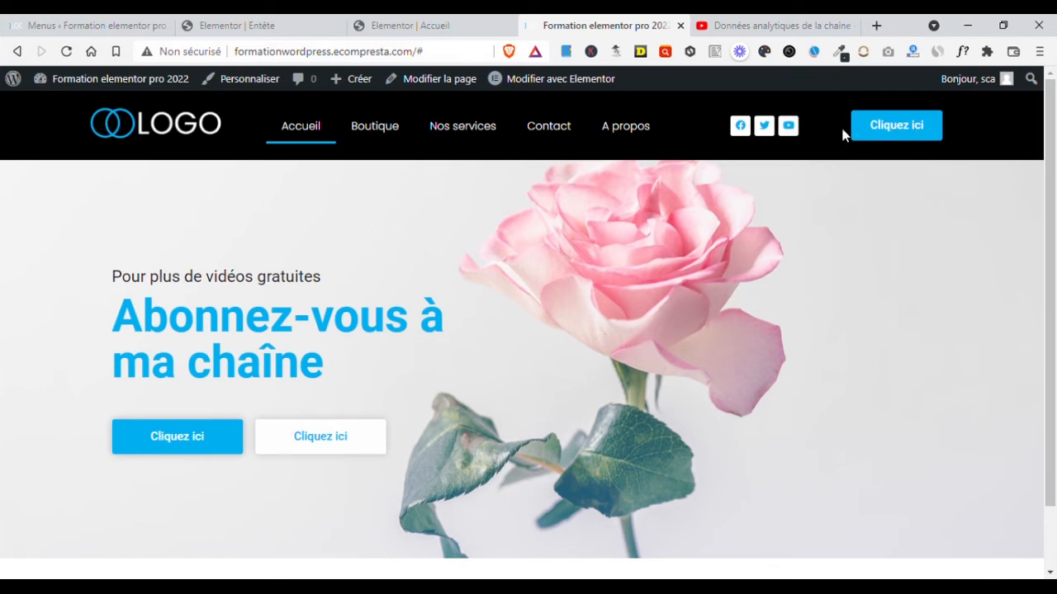
scroll(942, 134, down, 2)
scroll(871, 123, up, 2)
Step: Return to the WordPress Menus administration page, save the menu principal again and reload the menu page
click(169, 123)
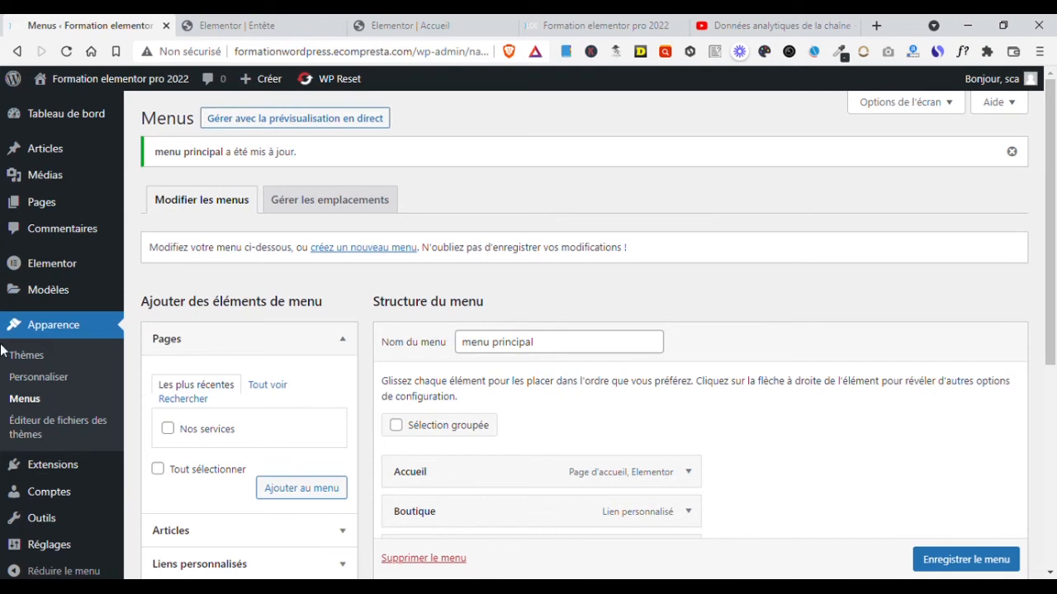
scroll(972, 568, down, 1)
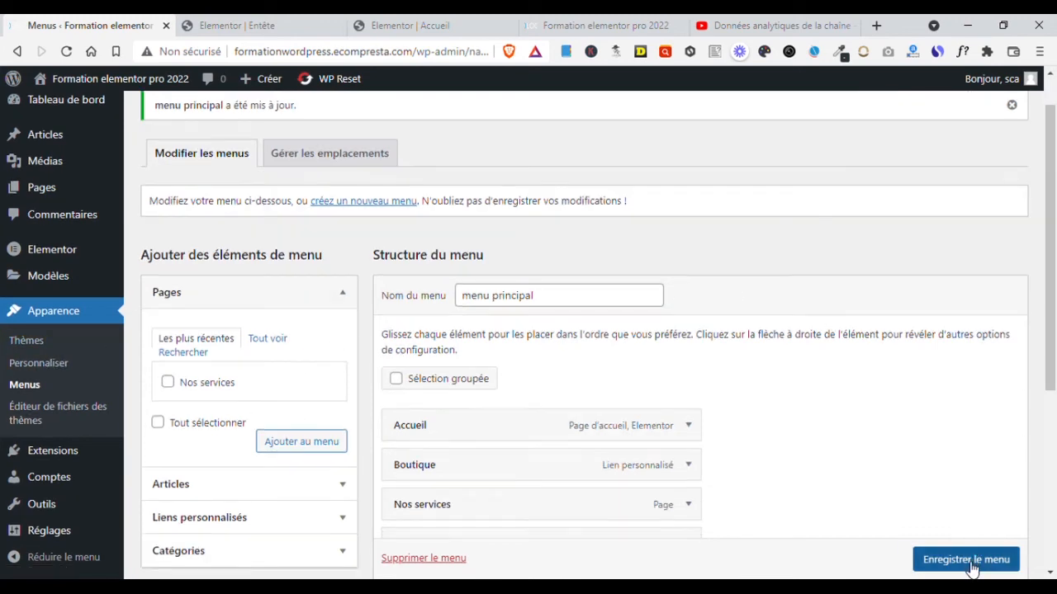
click(972, 568)
click(37, 401)
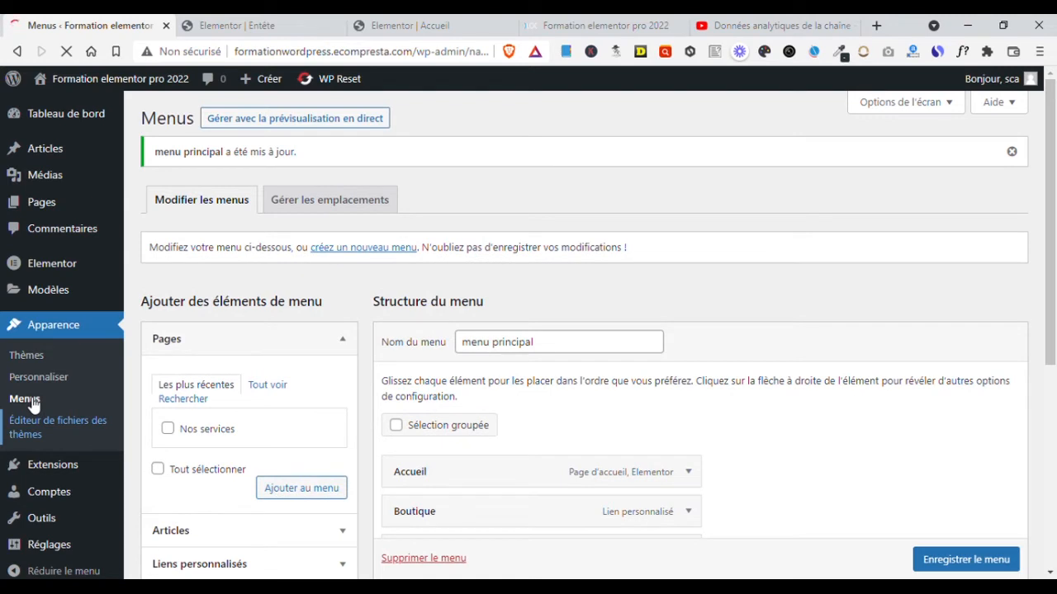
Step: Create a saved template of type Footer named "pieds de page" and dismiss the block library to start from an empty layout
mouse_move(68, 299)
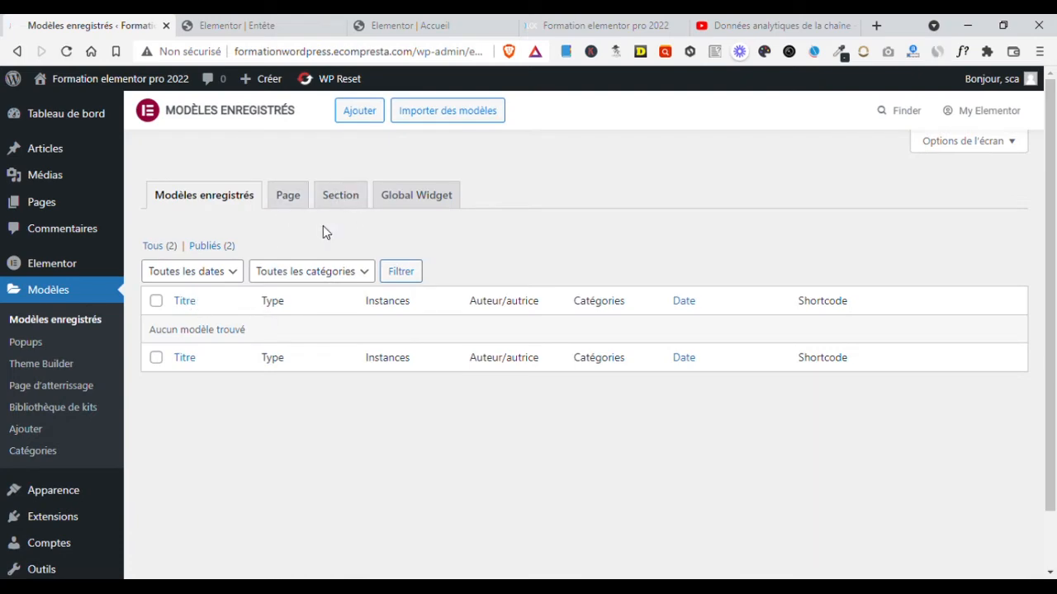
click(361, 114)
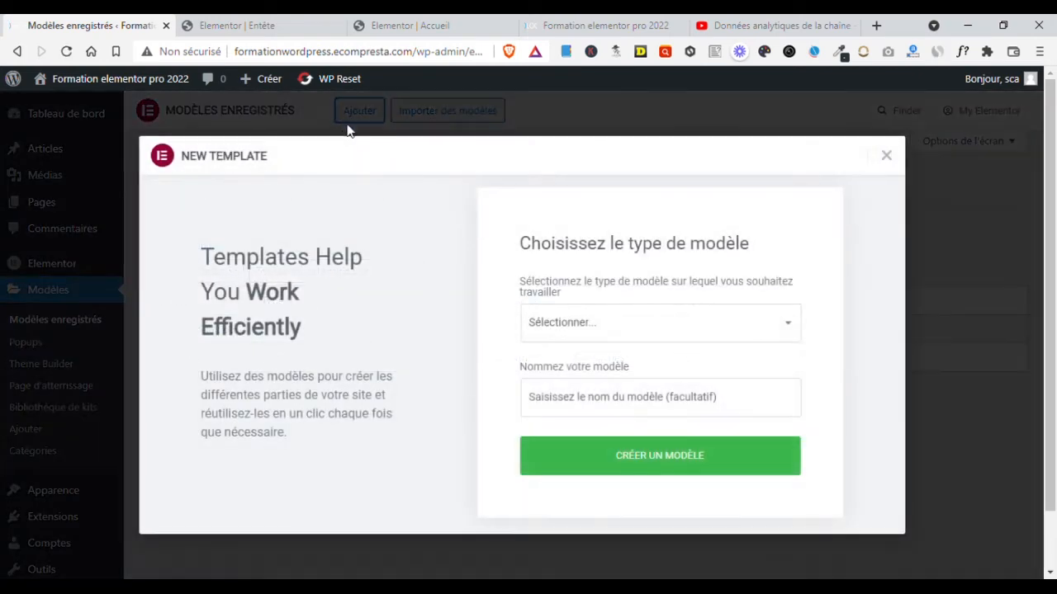
click(555, 432)
click(591, 406)
text(pieds de page)
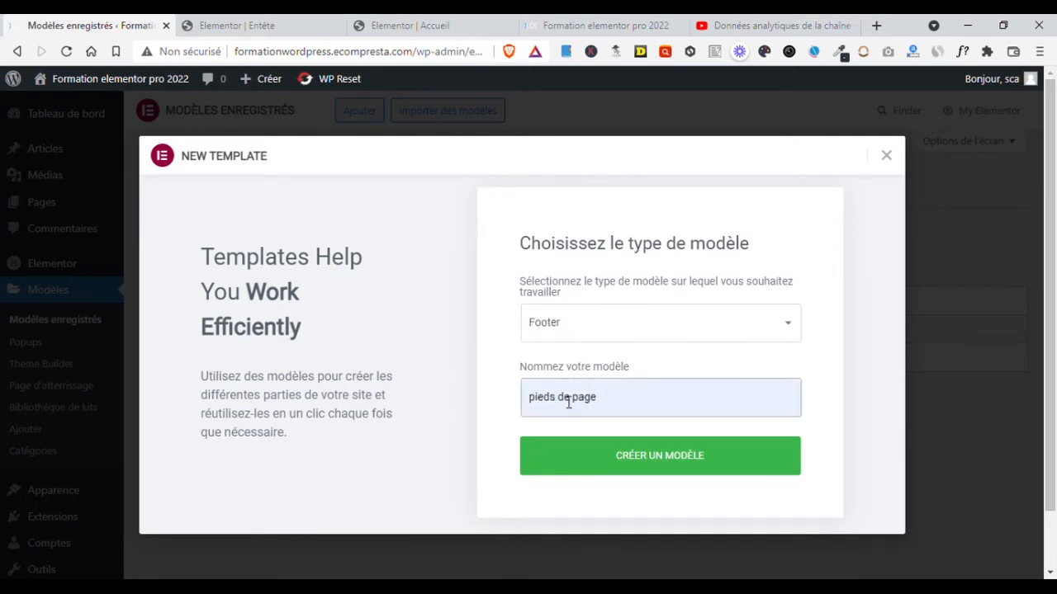
click(657, 455)
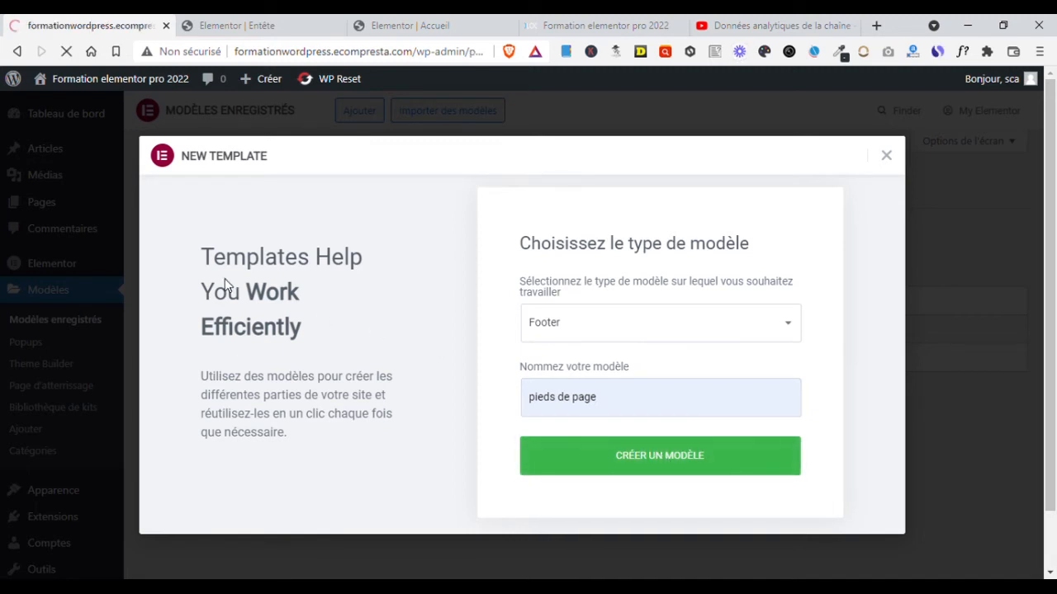
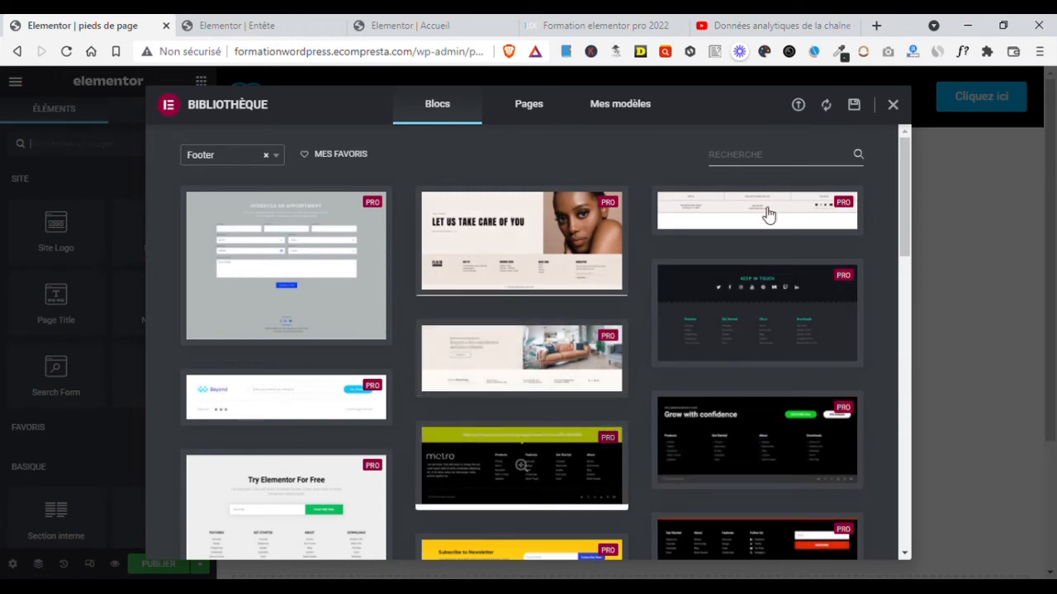
click(892, 105)
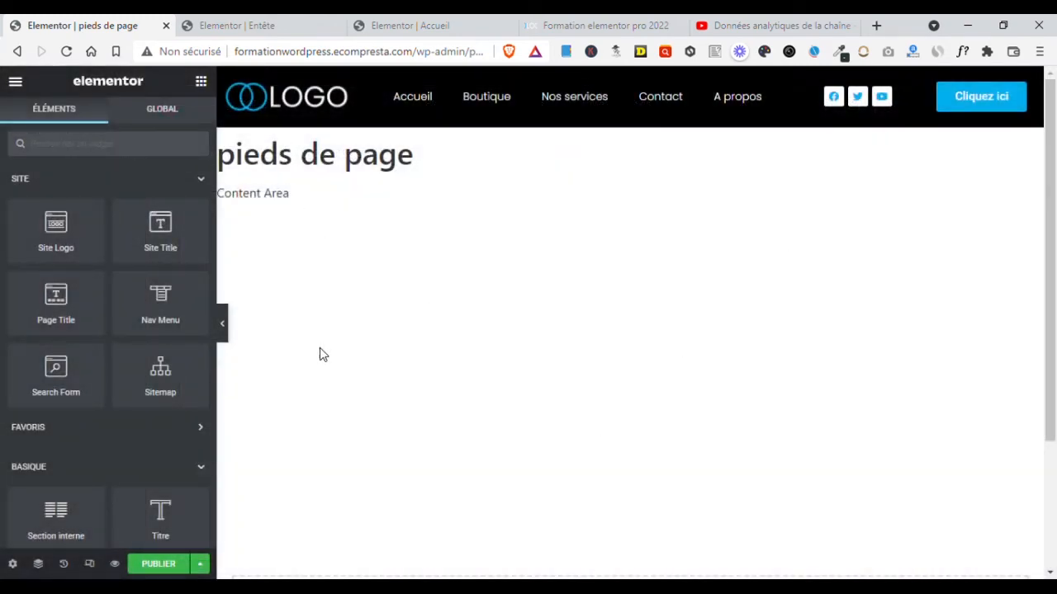
Step: Add a new section with a structure of two equal columns to the footer template
mouse_move(1055, 216)
mouse_down()
mouse_move(1054, 425)
mouse_move(1054, 229)
mouse_up()
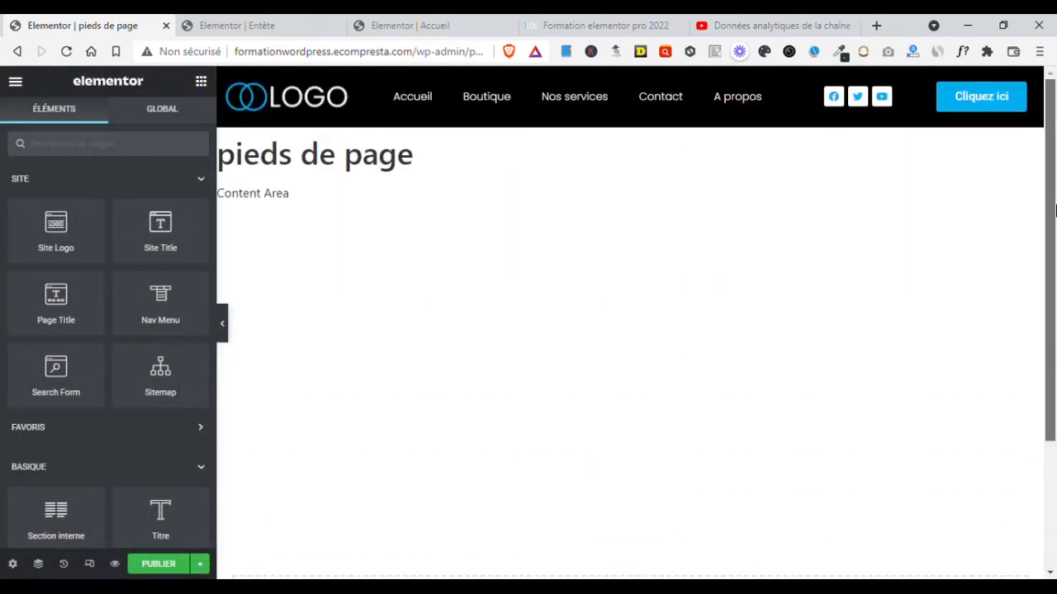
scroll(871, 417, down, 5)
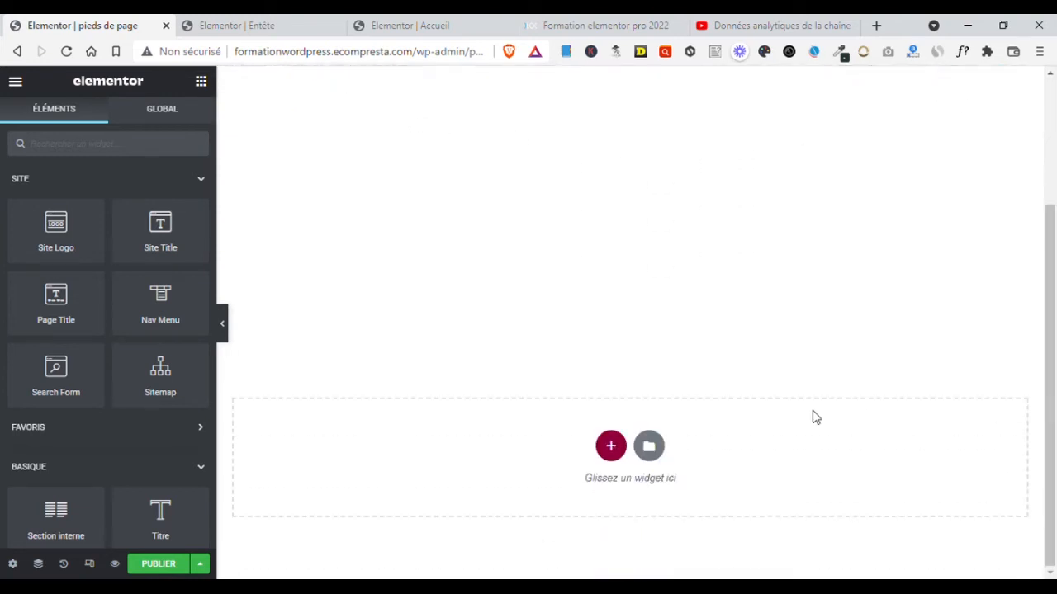
click(611, 445)
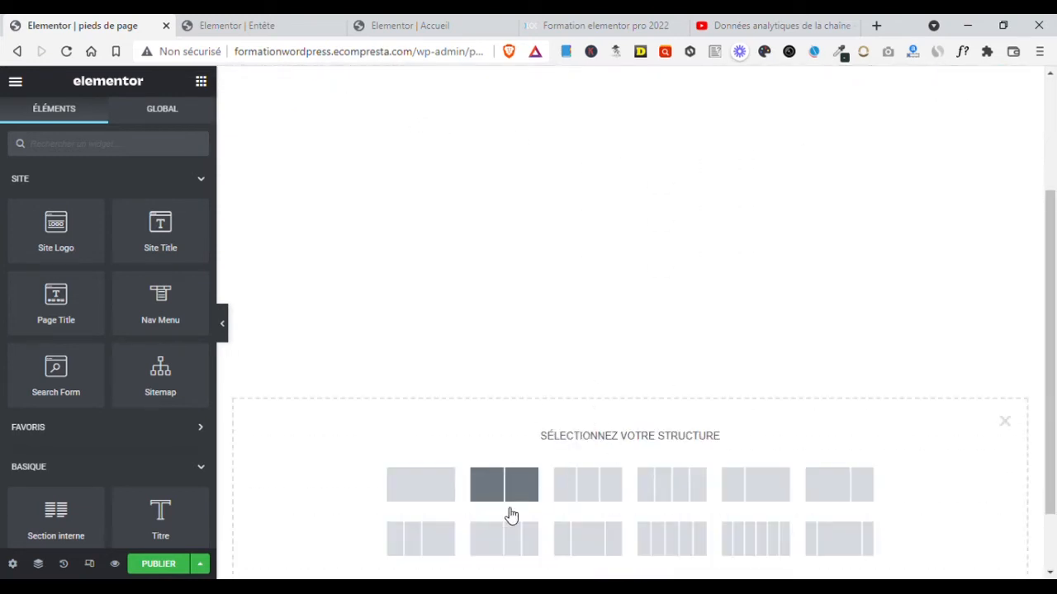
click(504, 484)
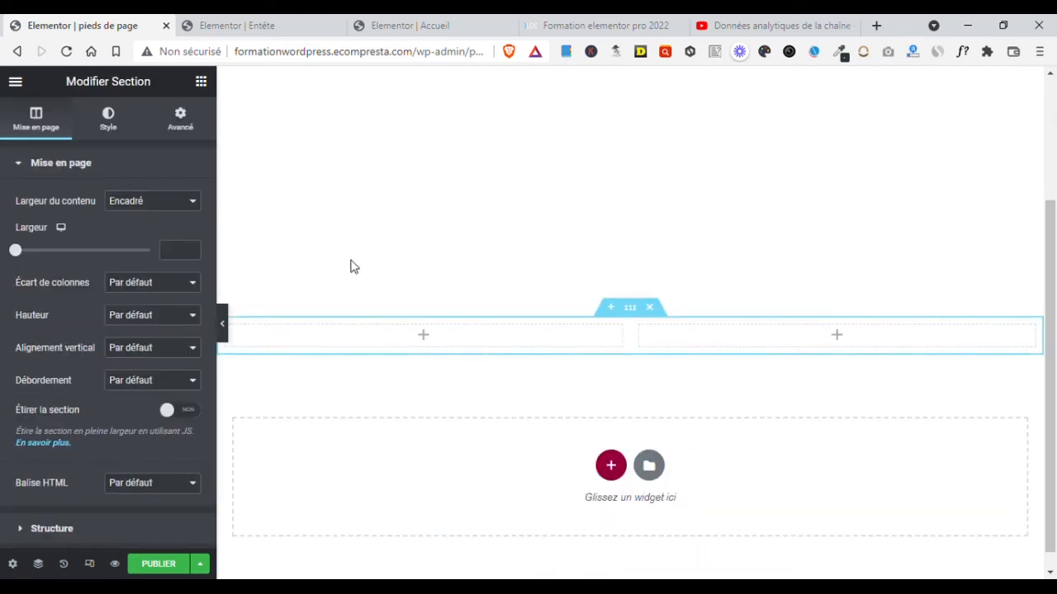
Step: Add a third column to the footer section and place a Site Logo widget in the first column
drag(1052, 303, 1038, 278)
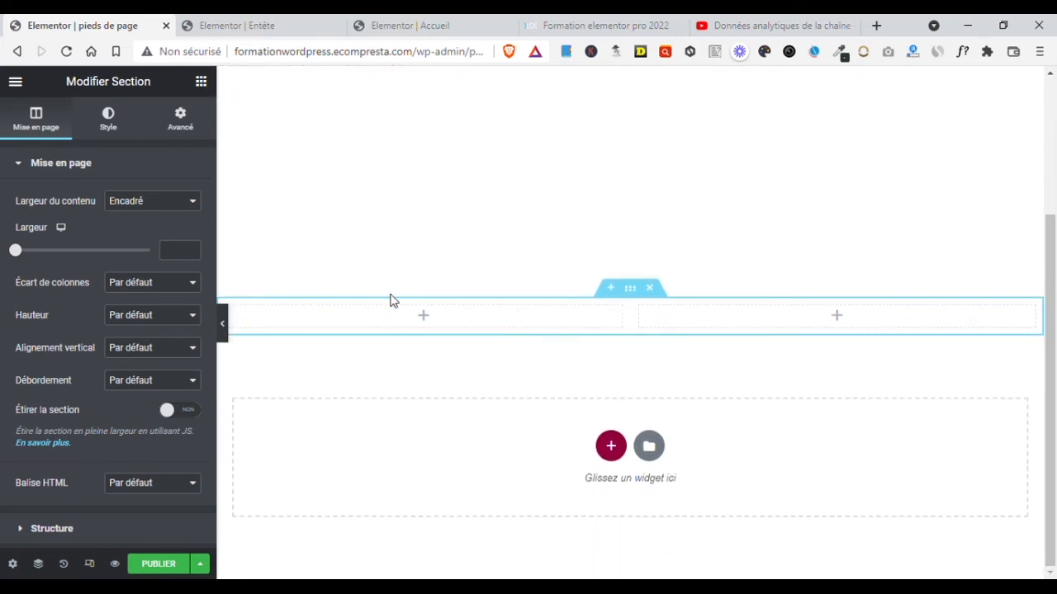
right_click(640, 310)
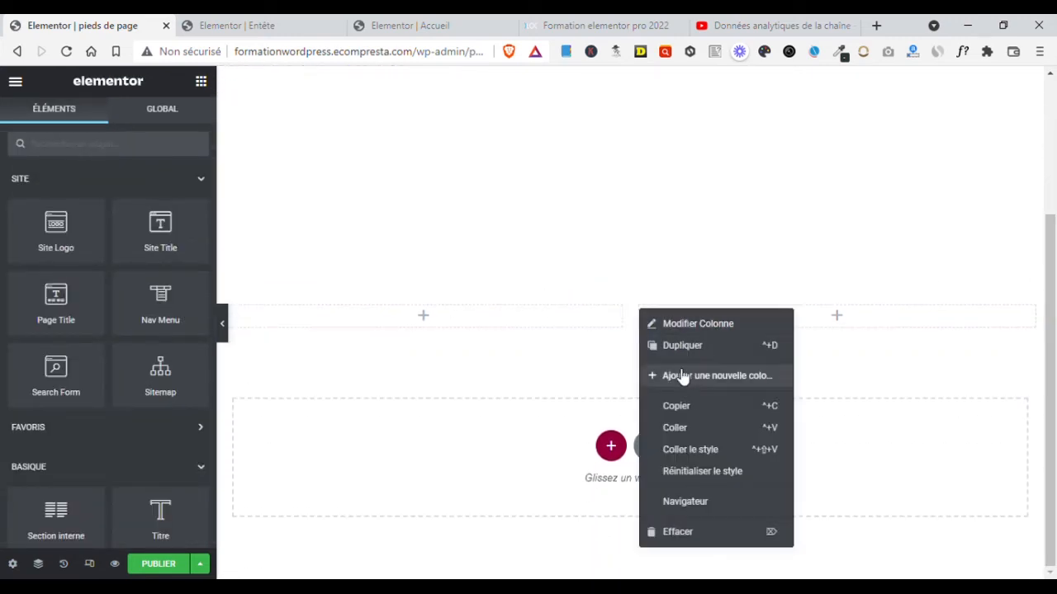
click(693, 375)
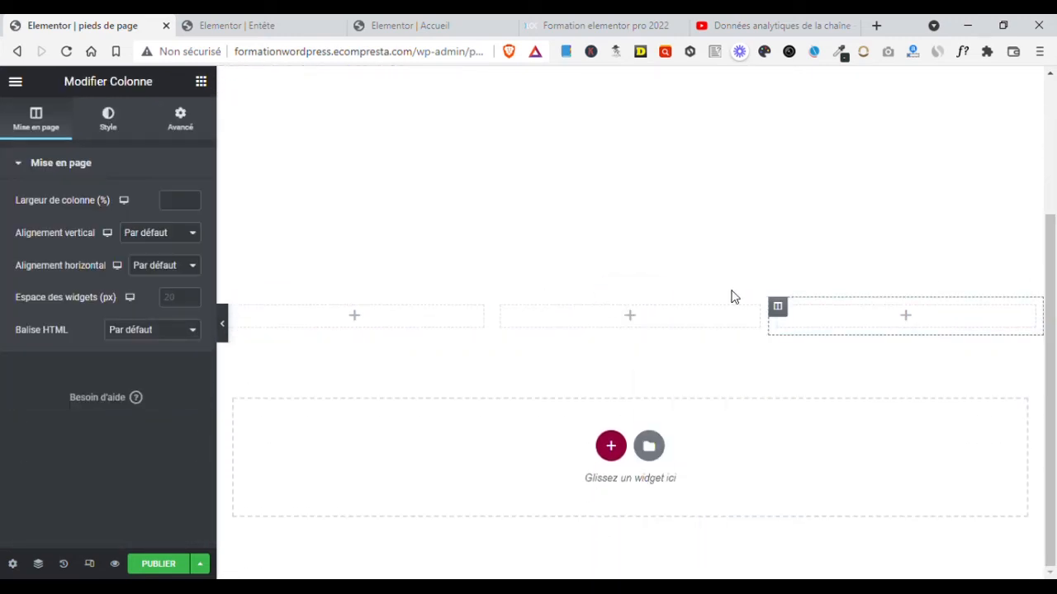
click(363, 320)
drag(66, 242, 363, 323)
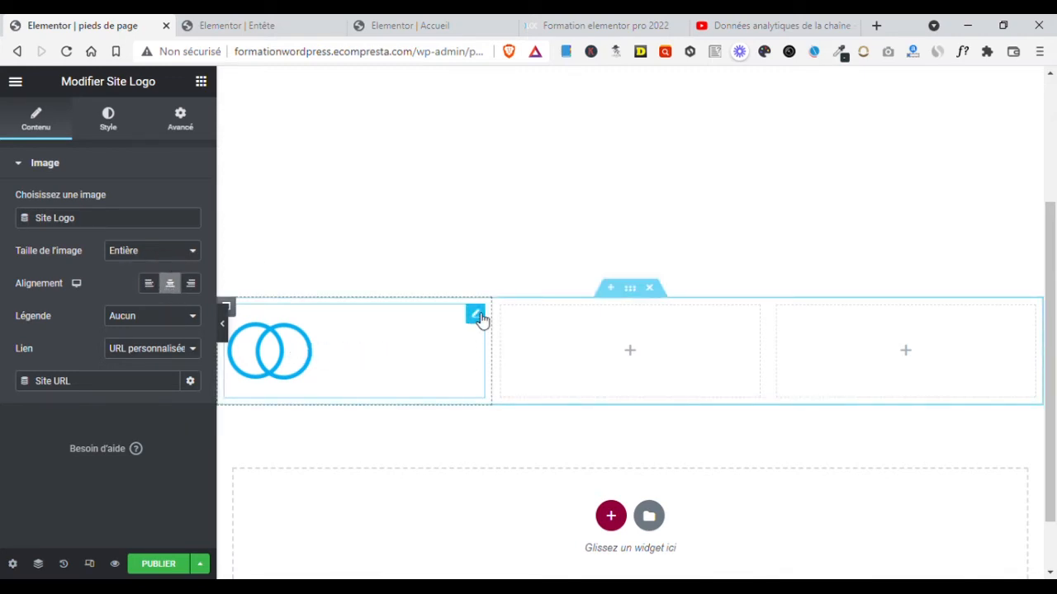
Step: Give the footer section a classic background using the global black colour
click(630, 287)
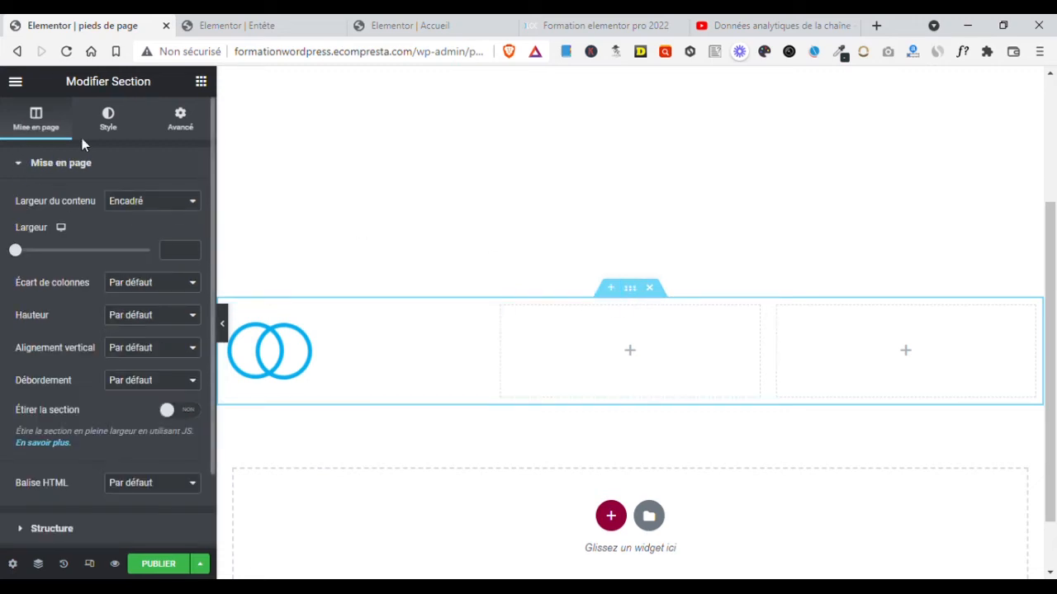
click(108, 120)
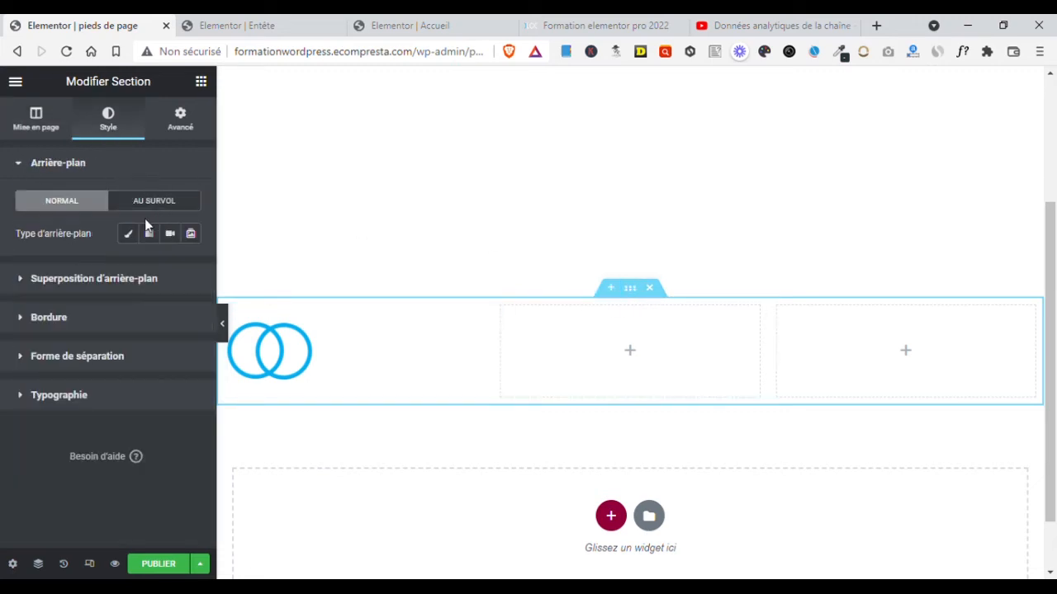
click(129, 235)
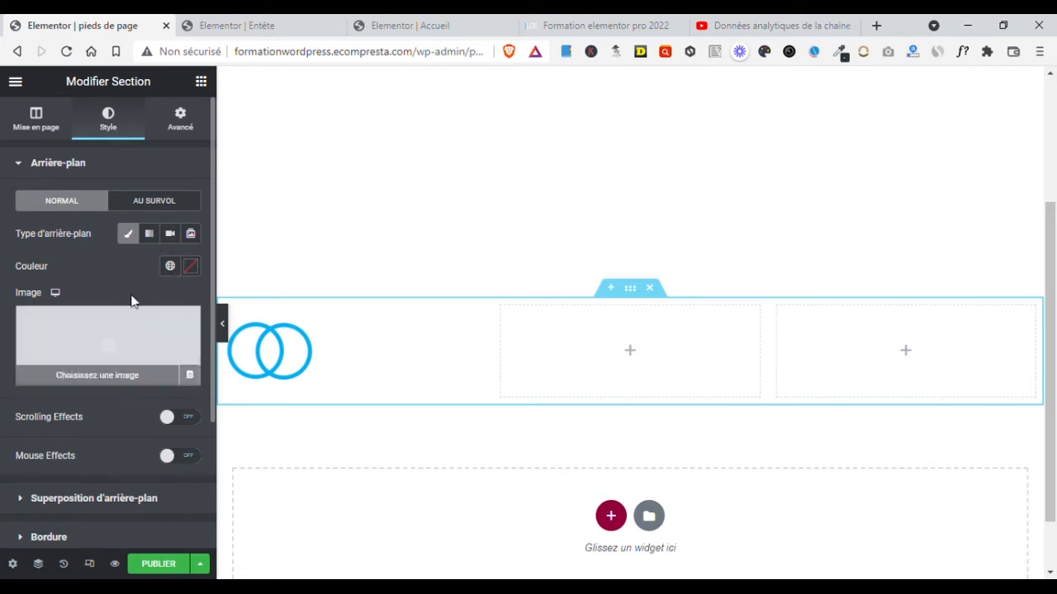
click(170, 267)
click(58, 389)
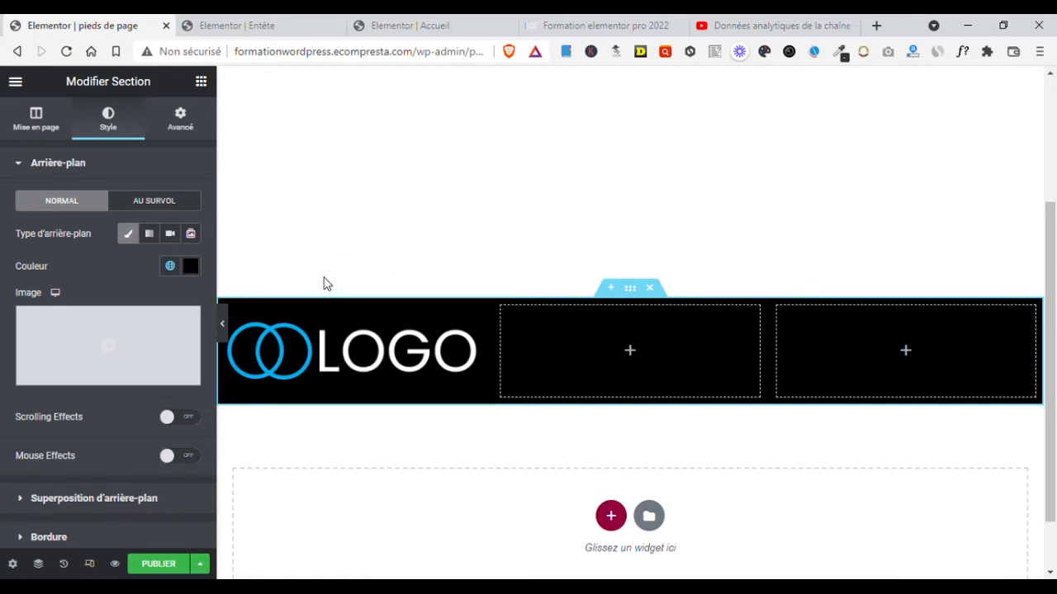
click(351, 267)
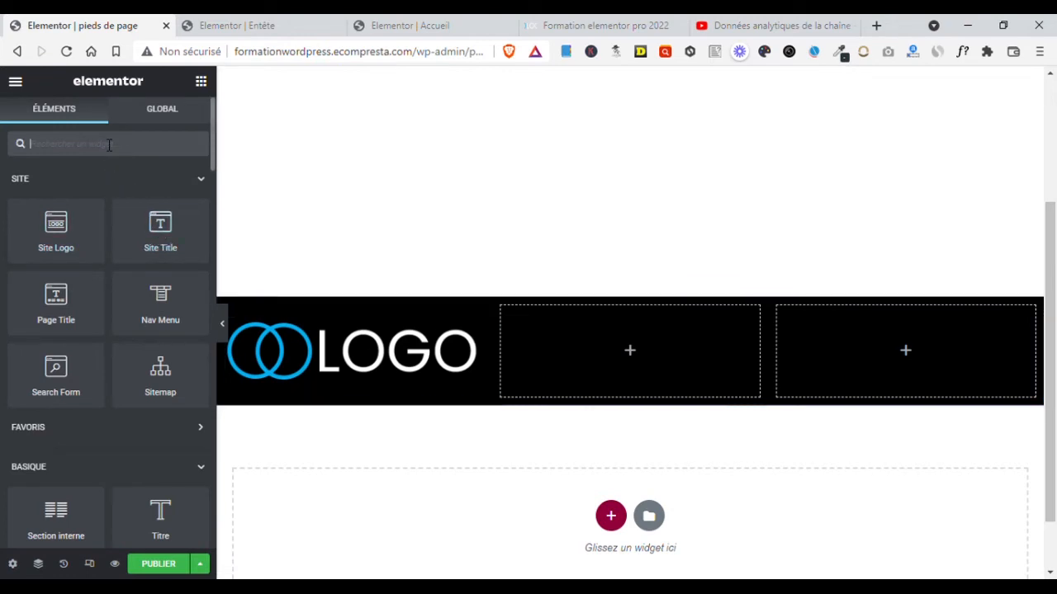
scroll(743, 215, up, 3)
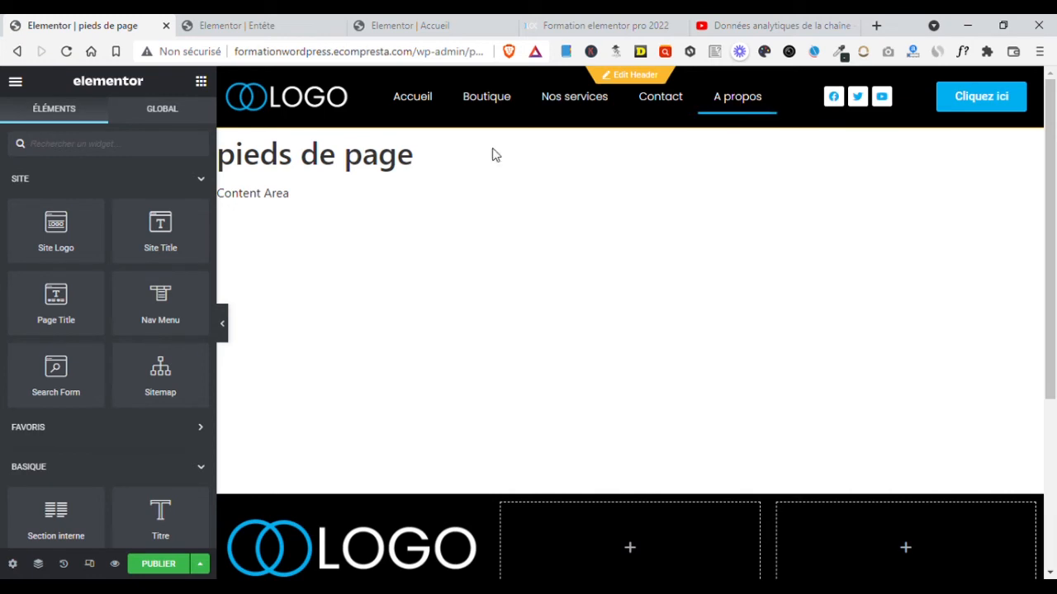
scroll(465, 382, down, 3)
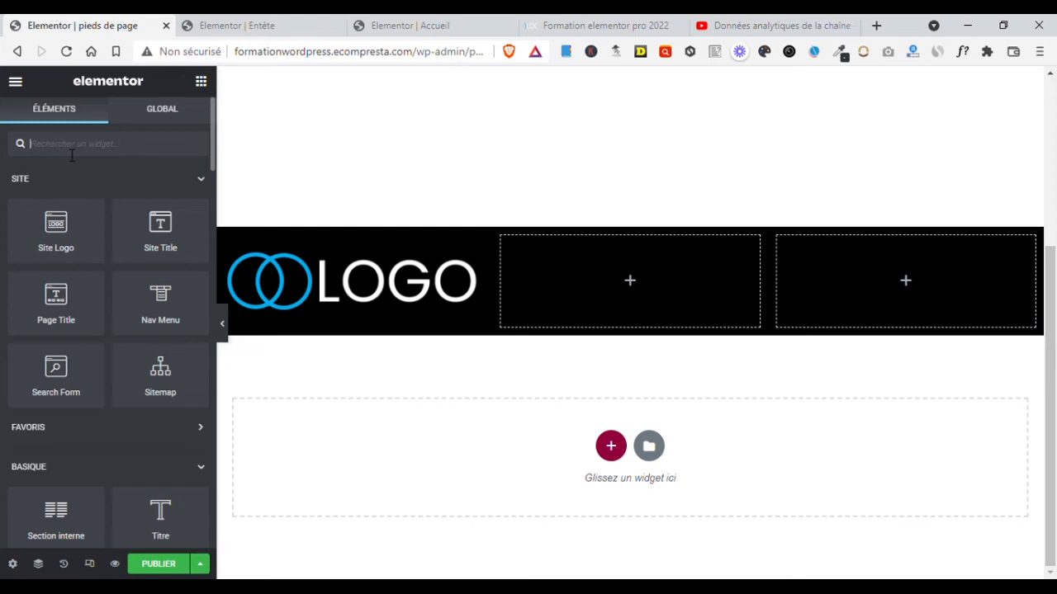
text(re)
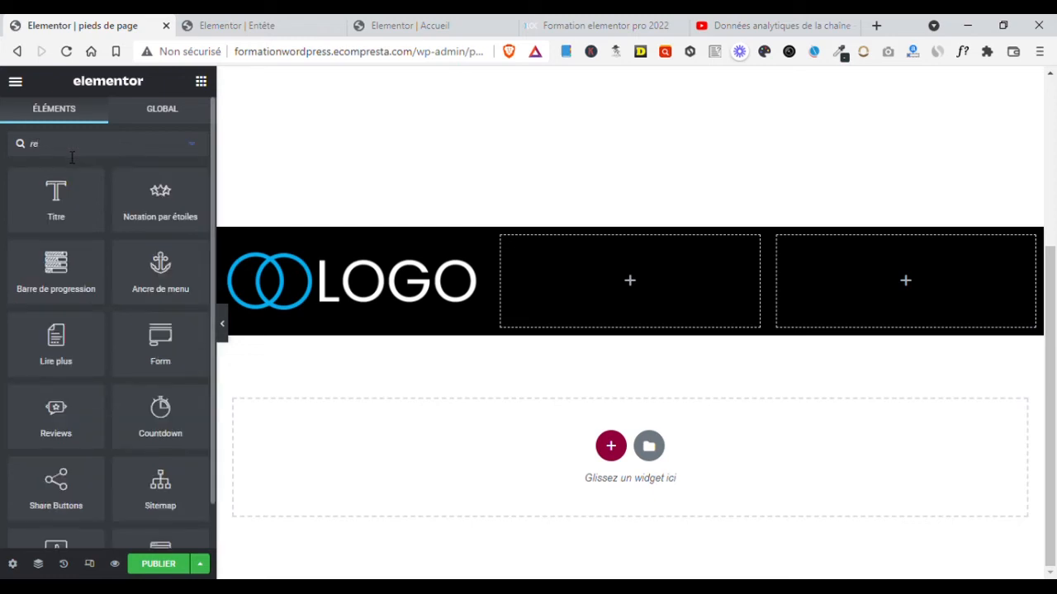
text(s)
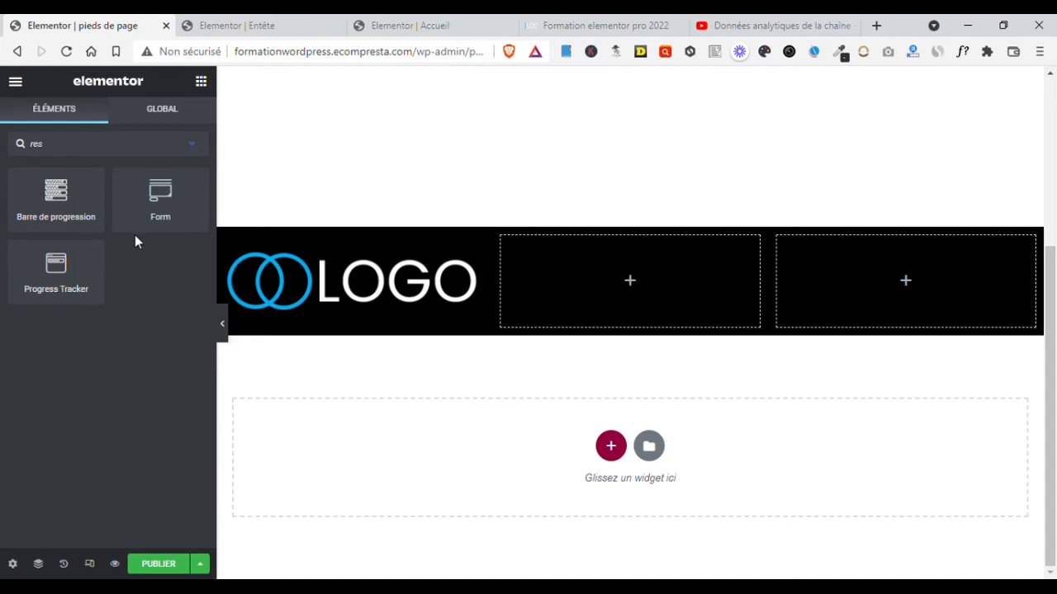
key(BackSpace)
key(BackSpace)
key(BackSpace)
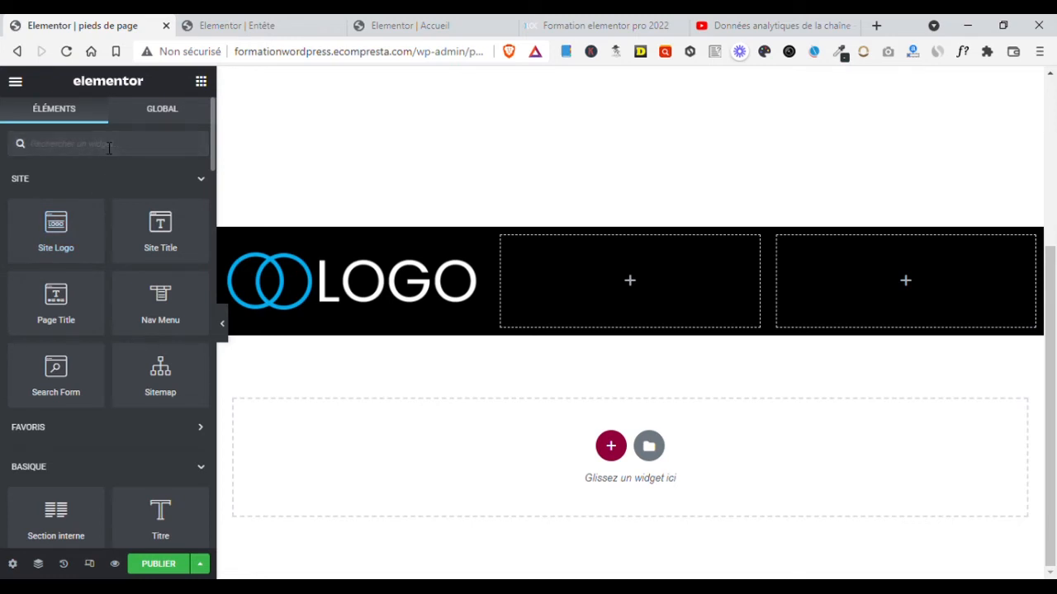
Step: Place an Icônes réseaux sociaux widget below the logo, with icon size 20, inner margin 0,5 and spacing 30
text(ico)
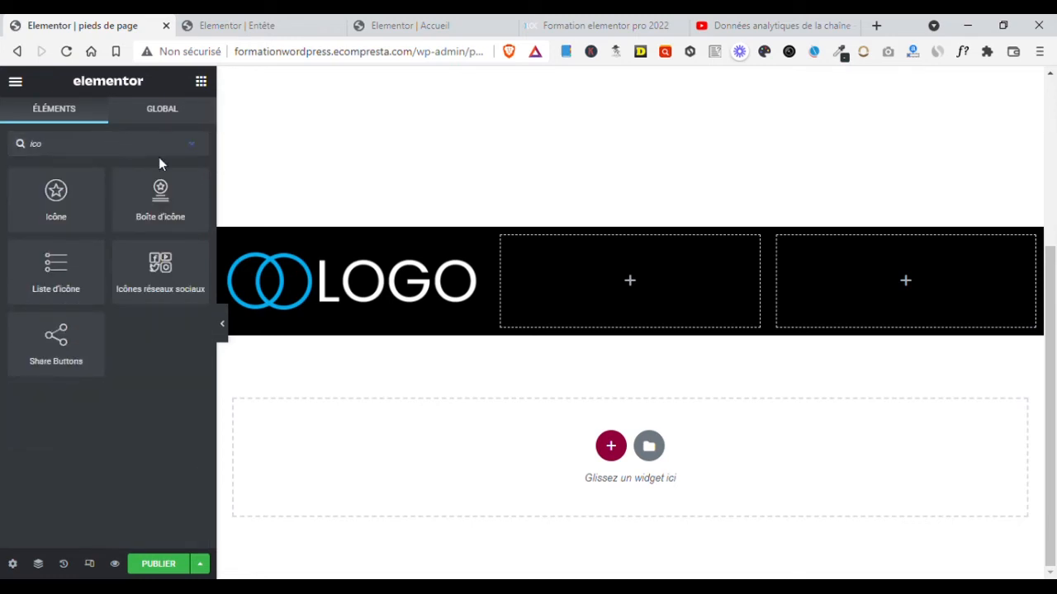
drag(160, 288, 419, 302)
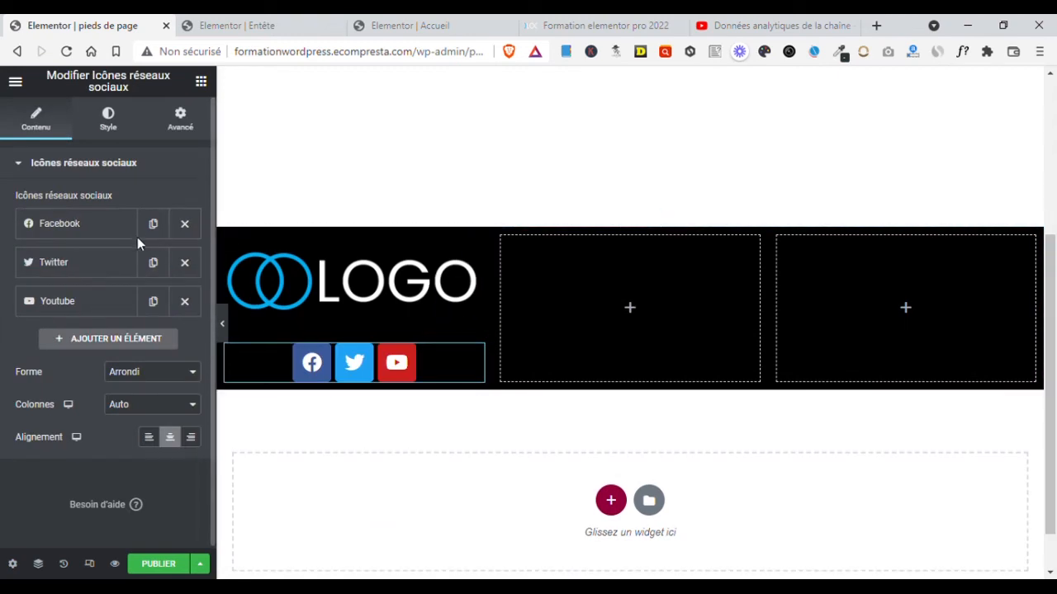
click(102, 122)
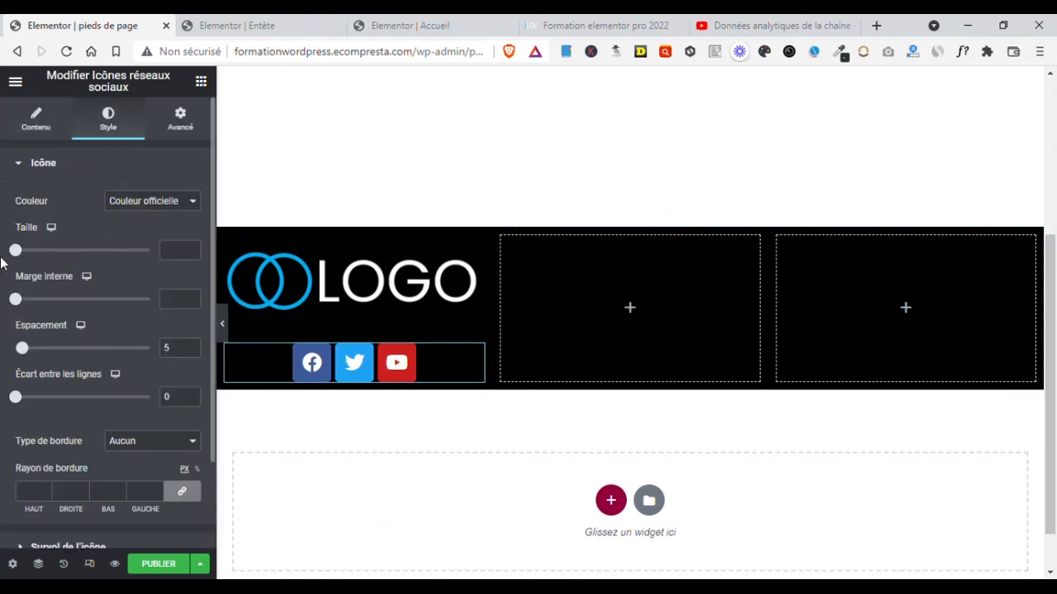
drag(22, 260, 30, 261)
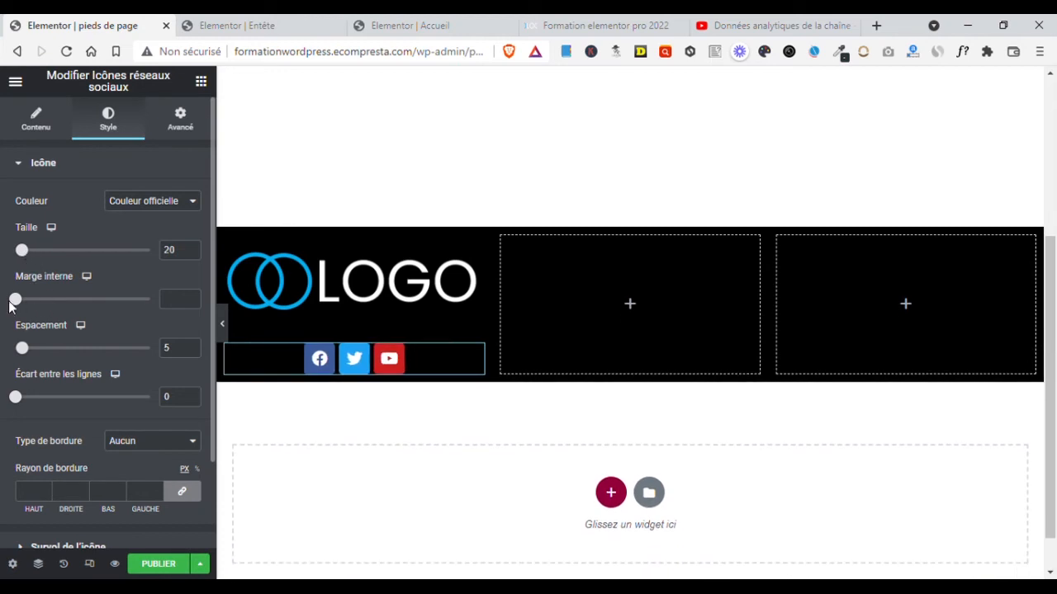
drag(20, 304, 32, 306)
drag(29, 353, 78, 358)
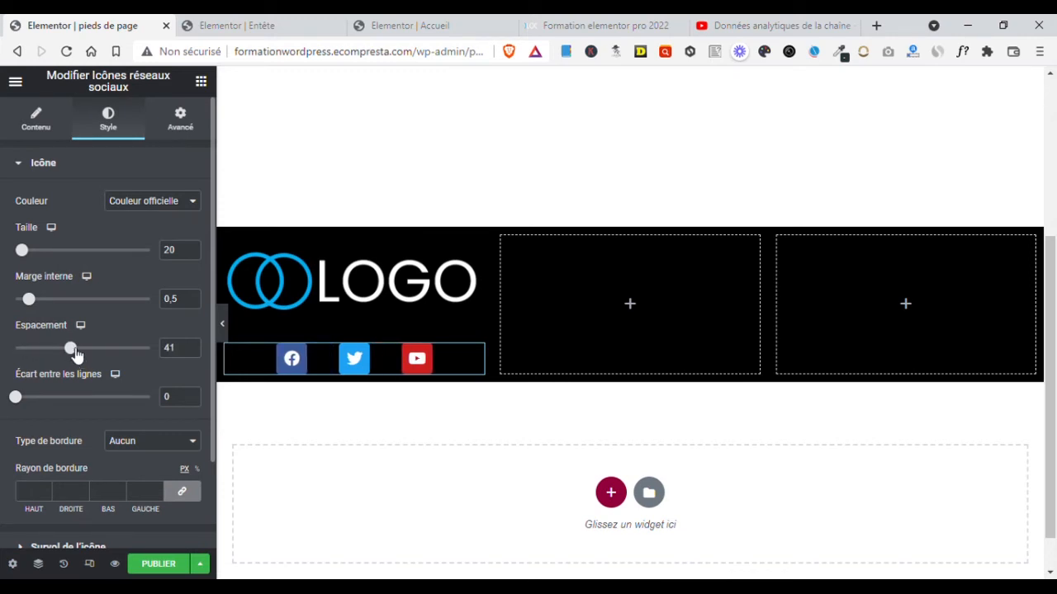
drag(76, 357, 61, 360)
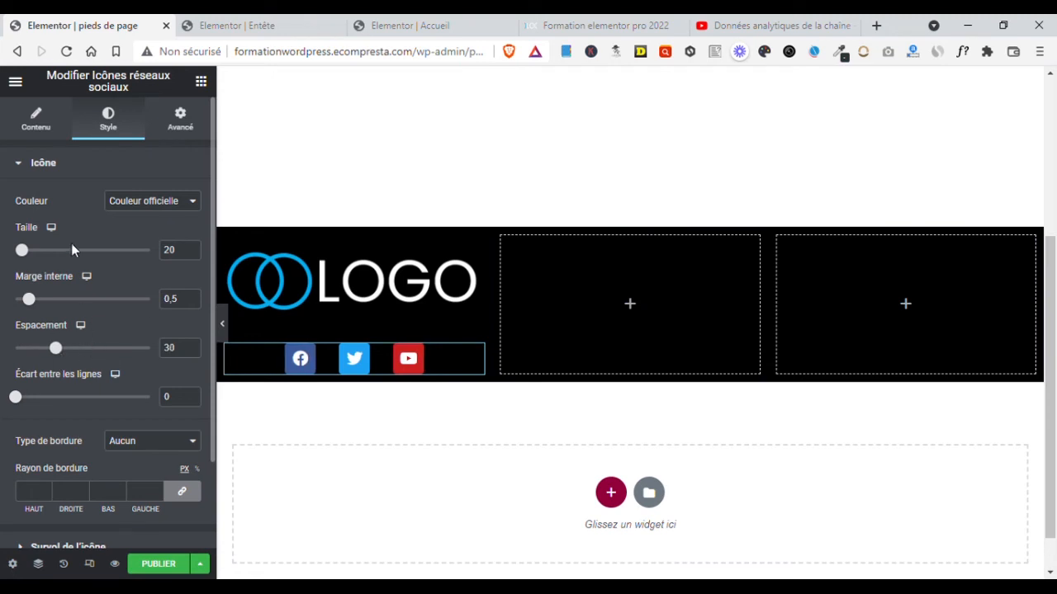
Step: Duplicate the Youtube item in the social icons widget and change the copy's icon to Snapchat
click(36, 119)
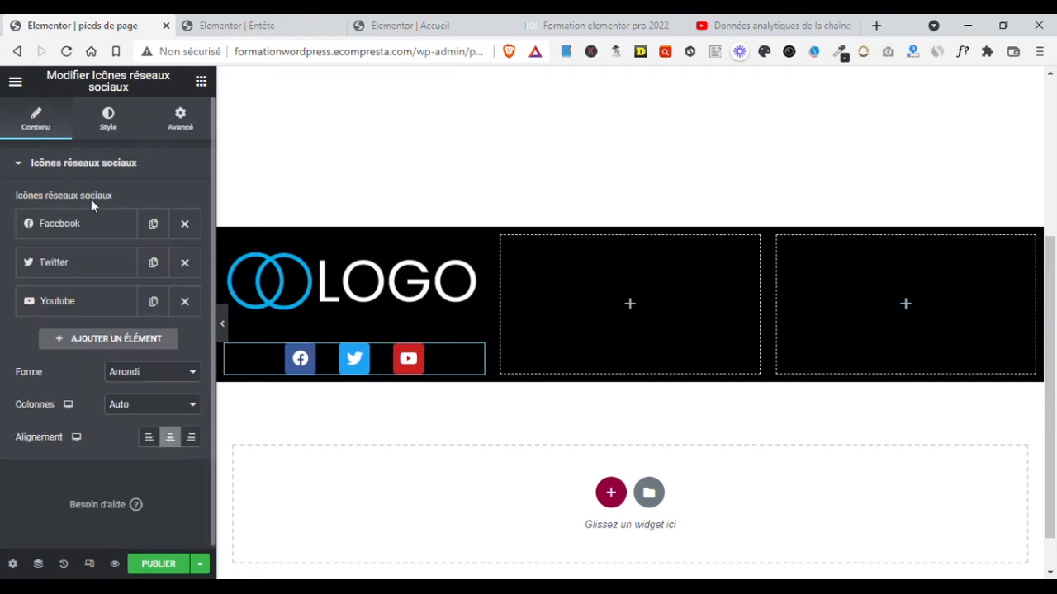
click(153, 302)
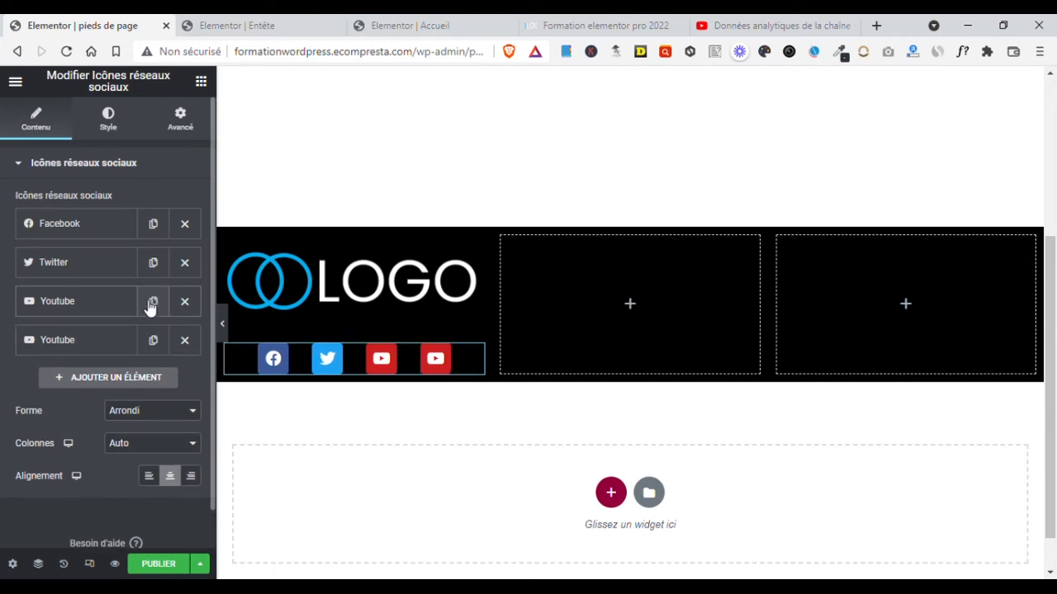
click(81, 343)
click(106, 426)
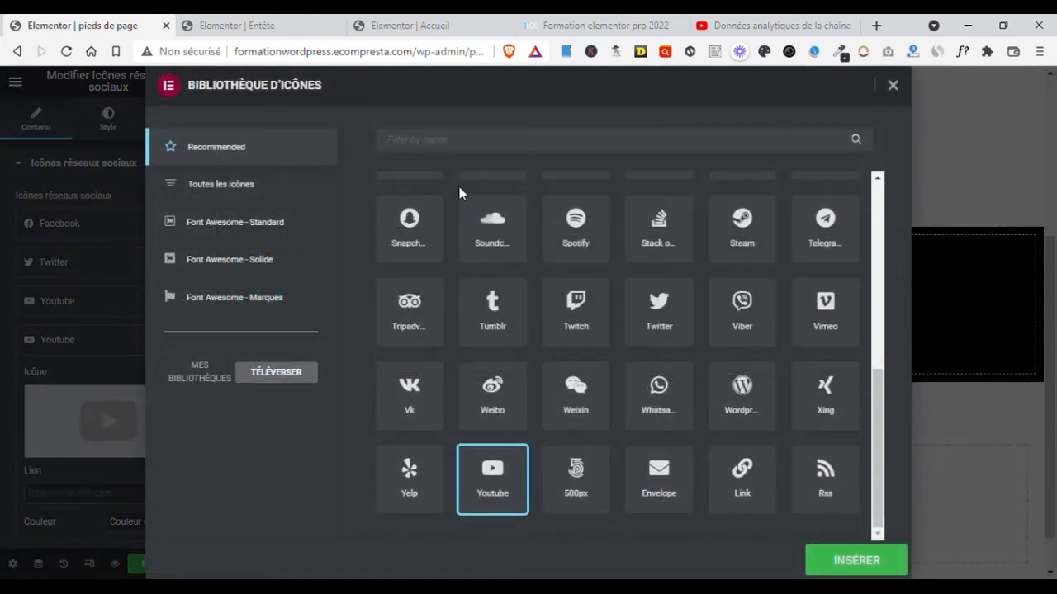
click(405, 250)
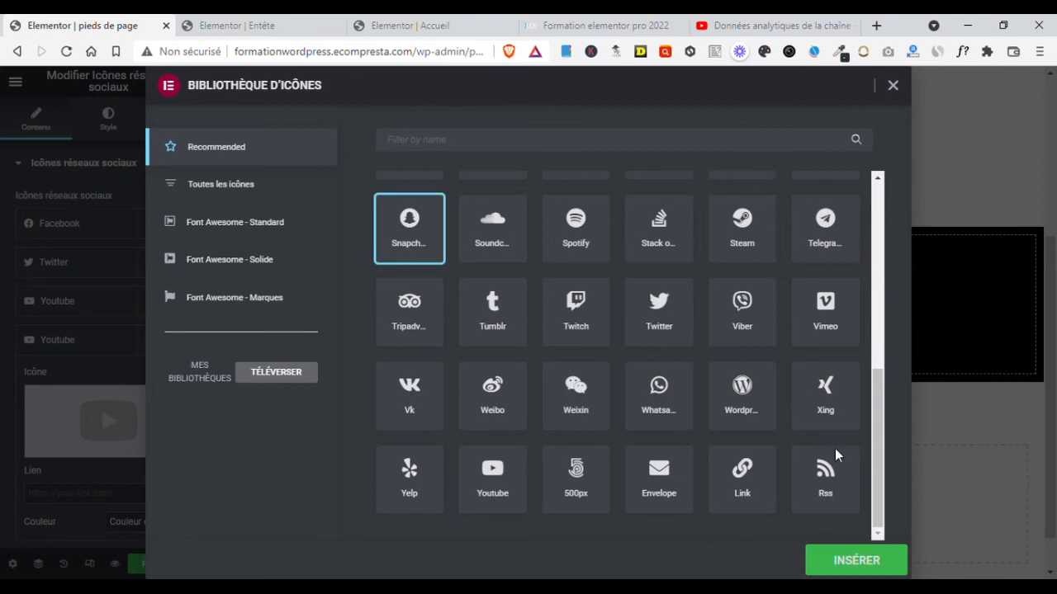
click(875, 560)
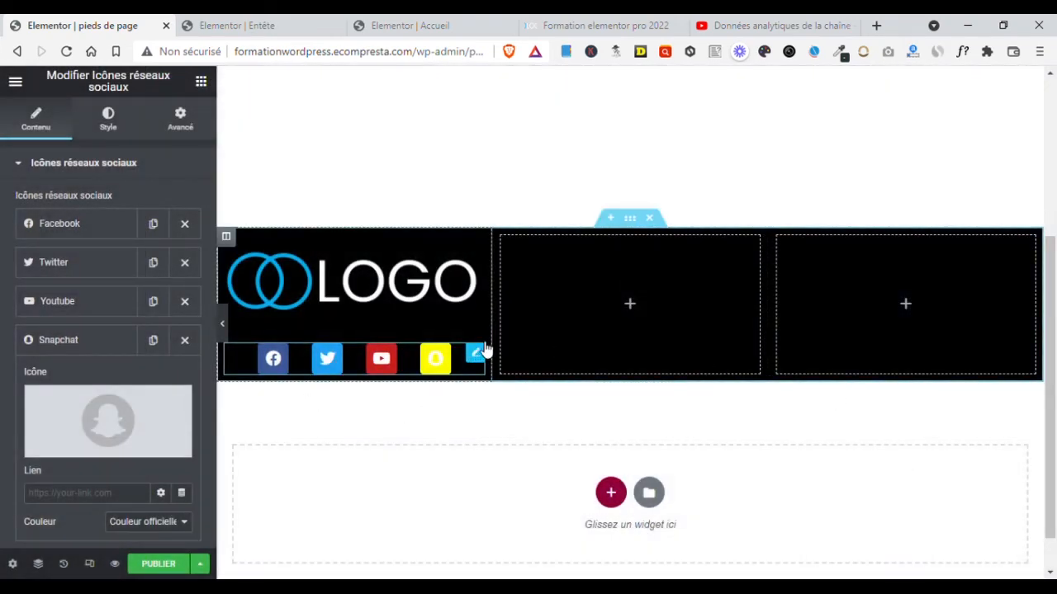
Step: Switch the social icons' colour to Personnalisé and set their primary colour to white
click(108, 120)
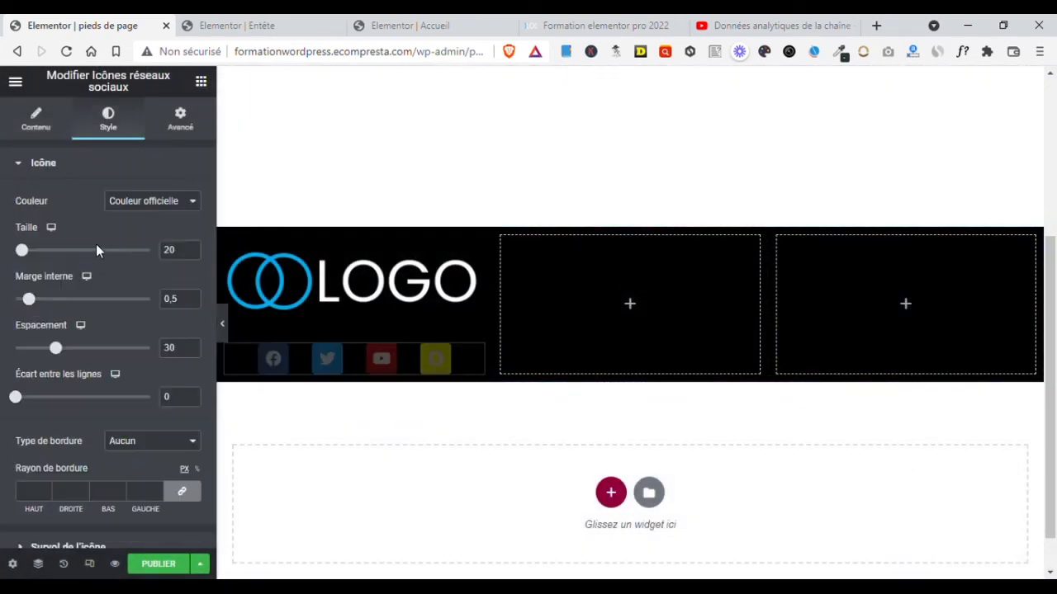
click(145, 203)
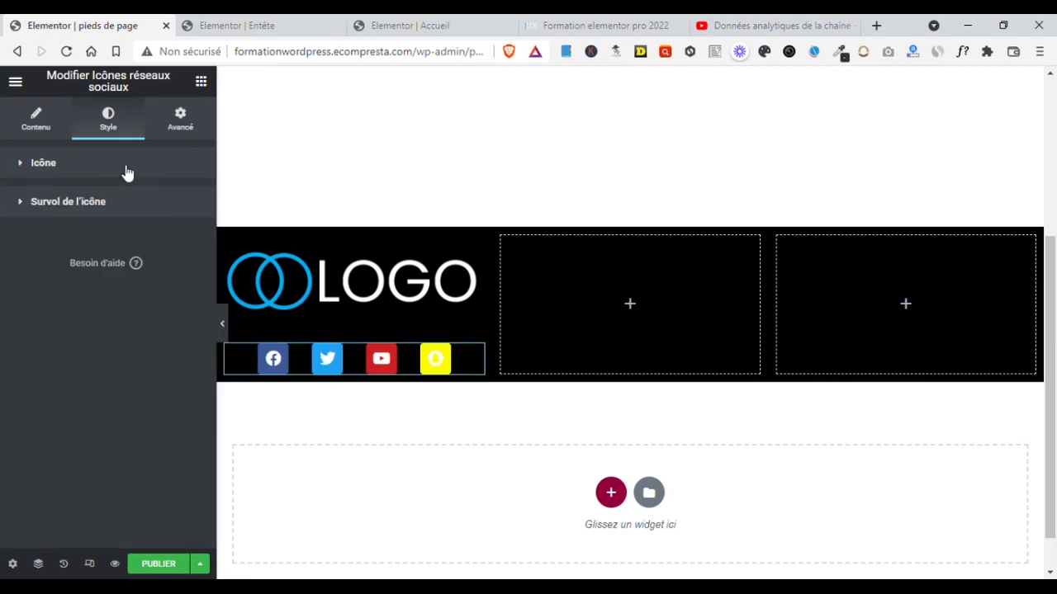
click(24, 165)
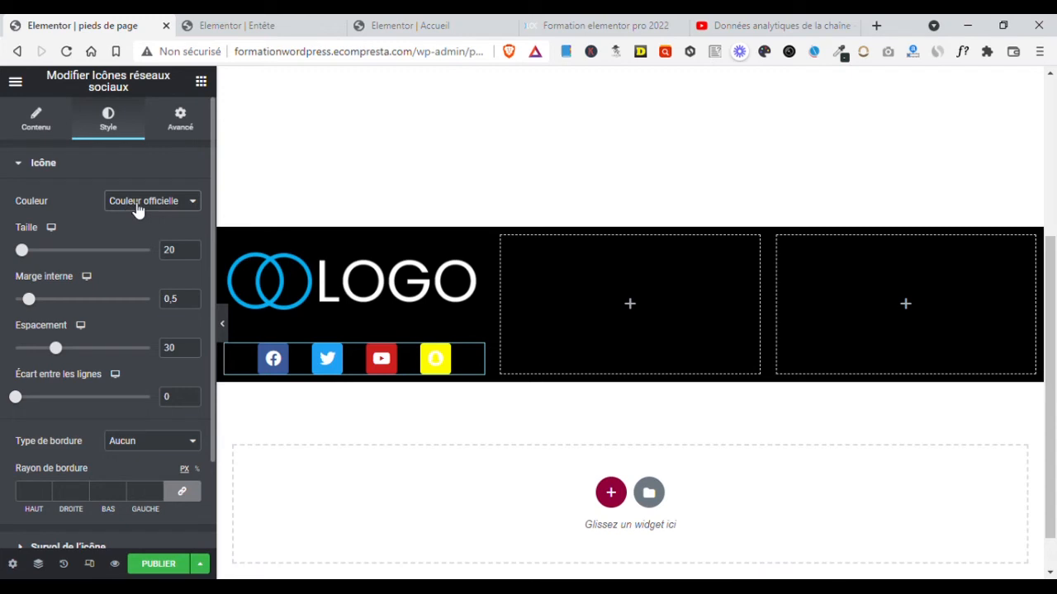
click(140, 235)
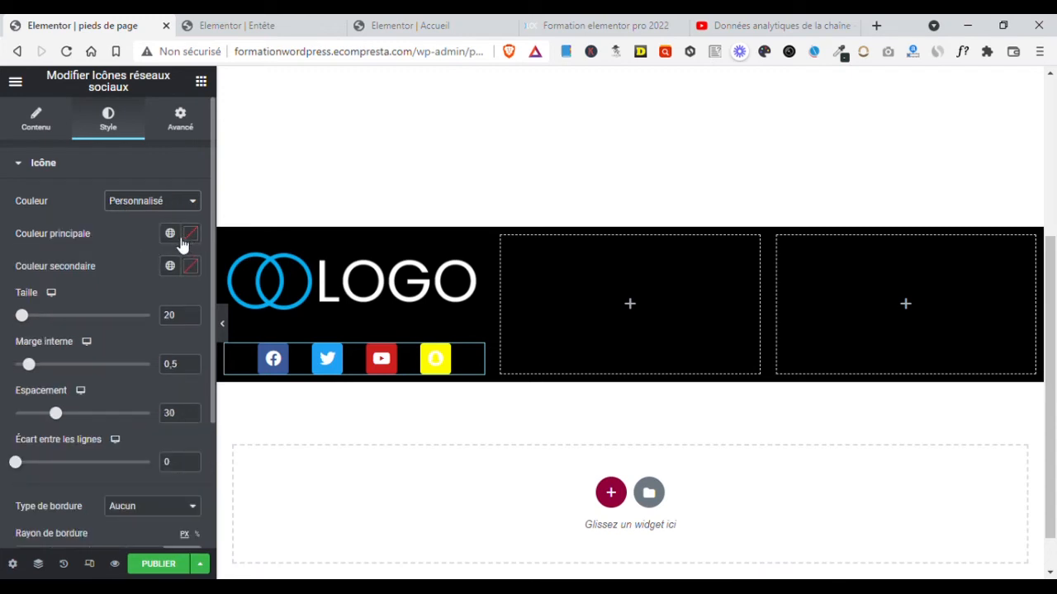
scroll(602, 146, up, 4)
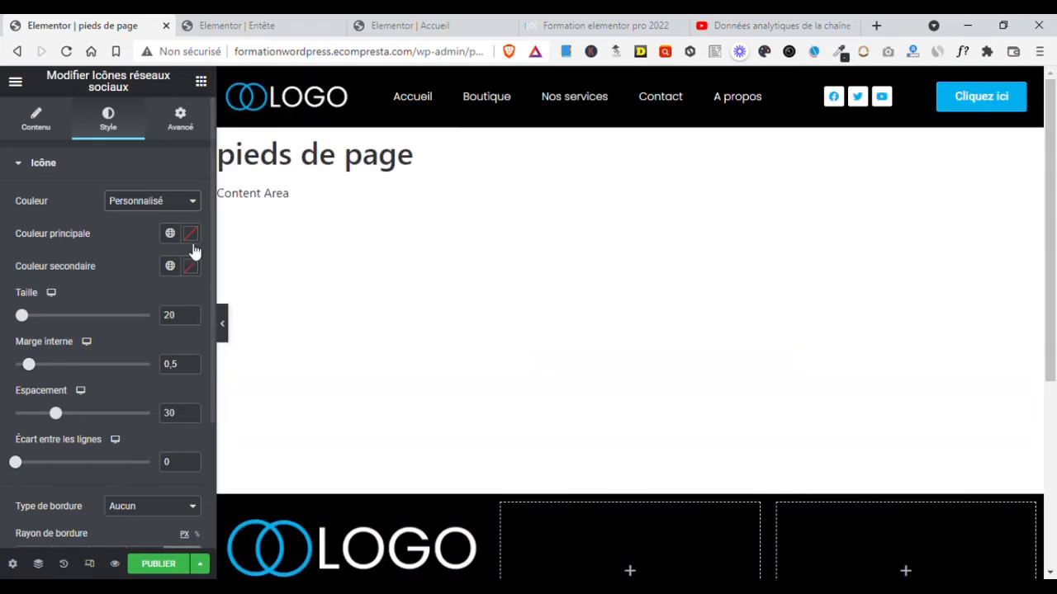
click(191, 239)
drag(144, 314, 135, 232)
click(136, 232)
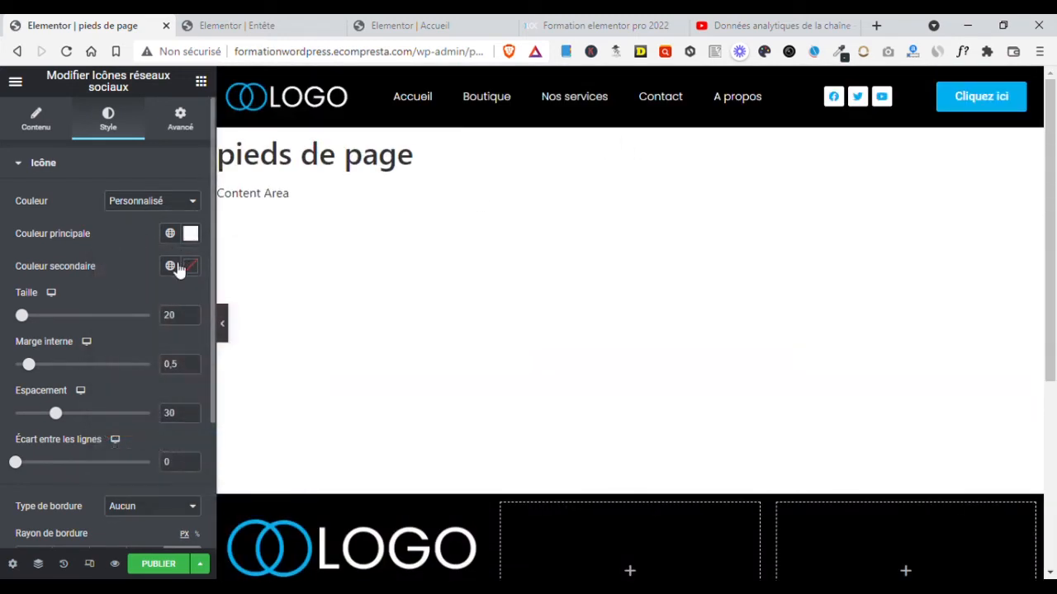
Step: Set the social icons' secondary colour to the global blue and save the footer as a draft
click(170, 266)
click(38, 338)
scroll(520, 223, down, 4)
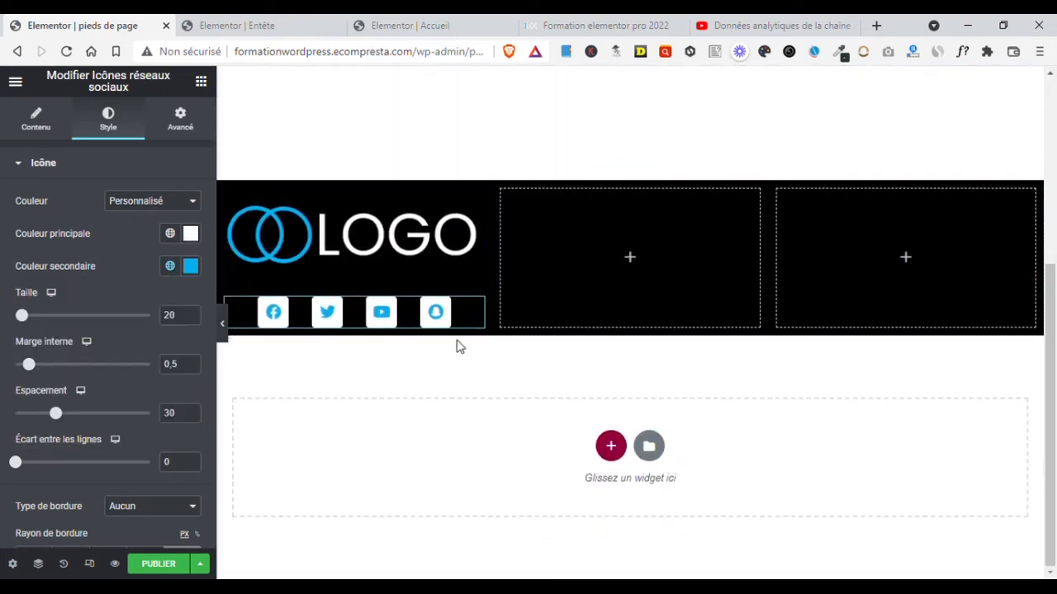
click(199, 565)
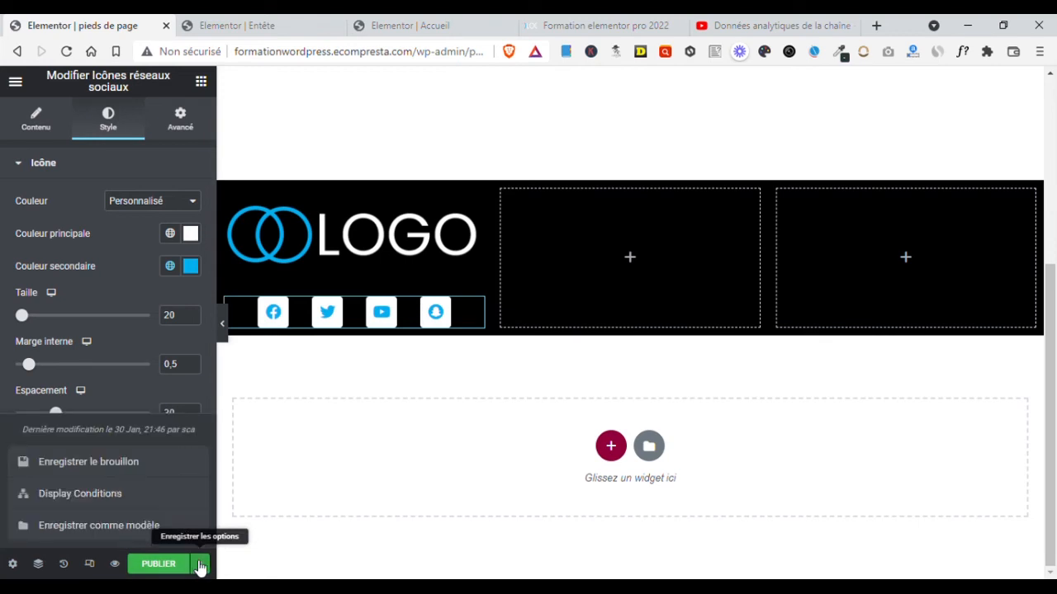
click(85, 463)
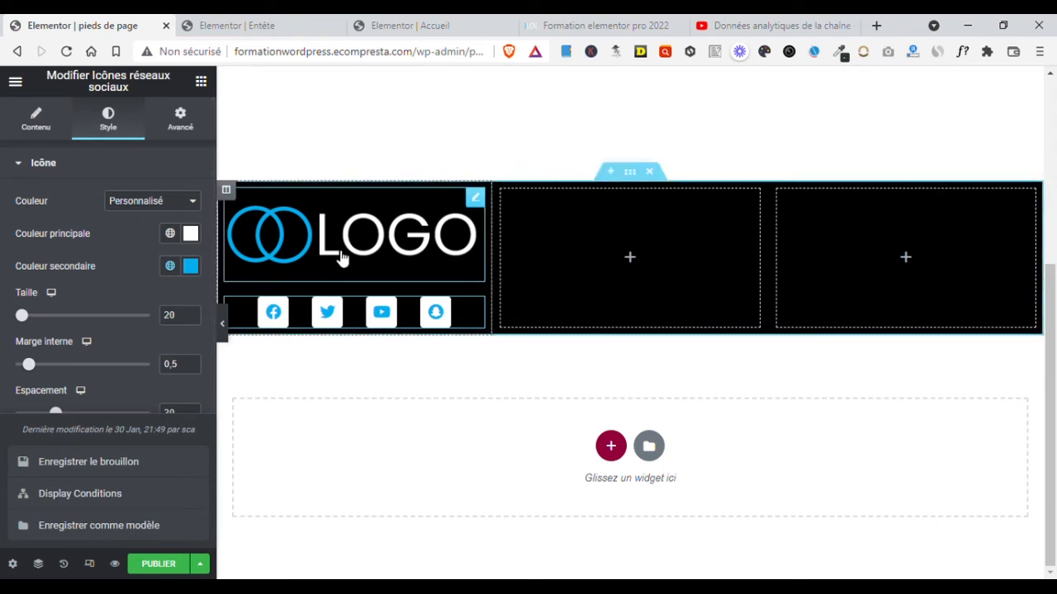
Step: Reduce the size of the social network icons below the logo to 15
click(486, 309)
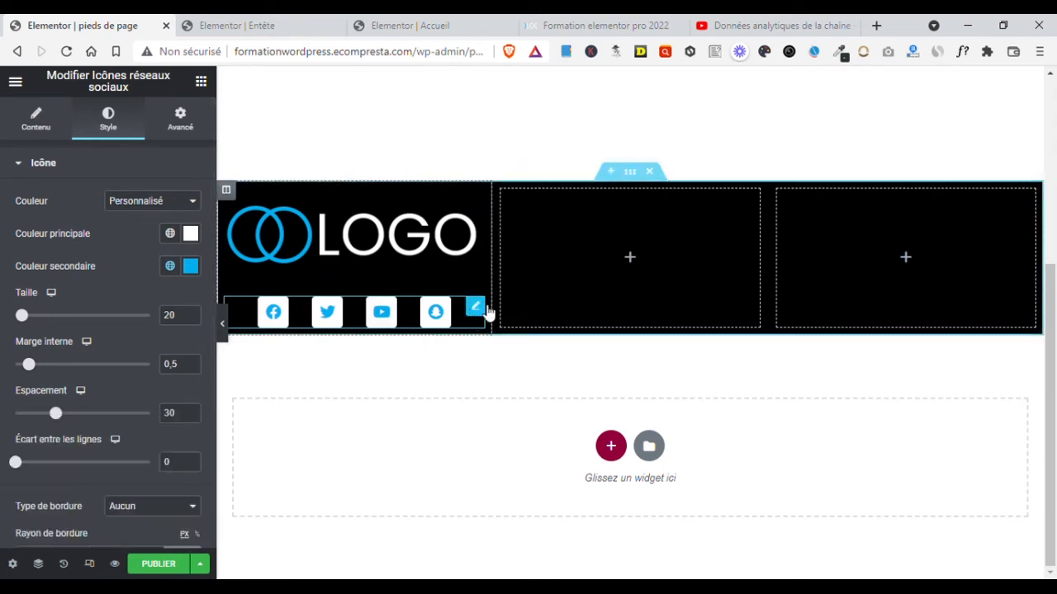
click(38, 124)
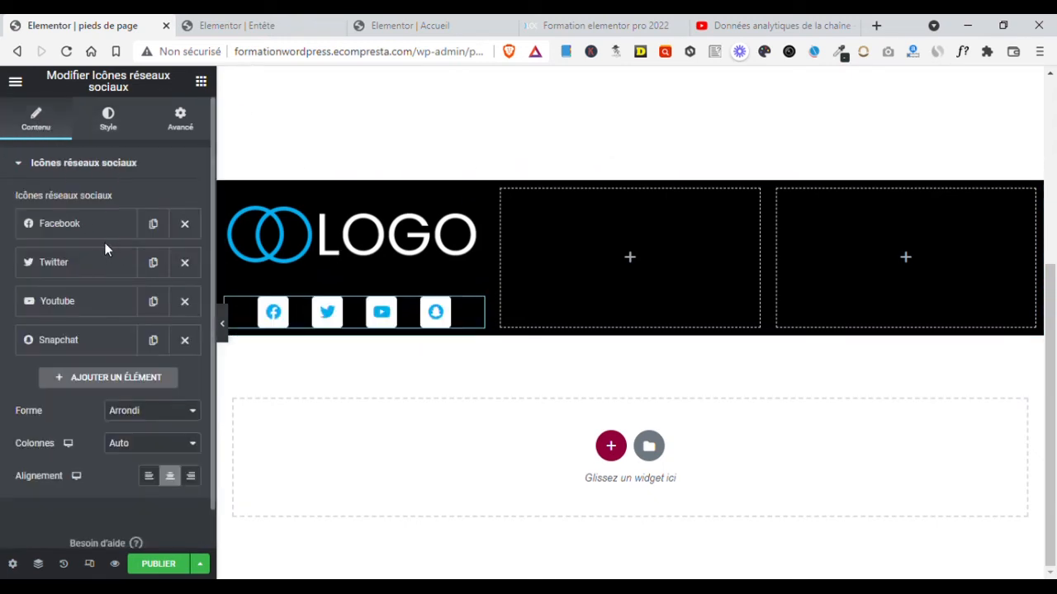
click(106, 122)
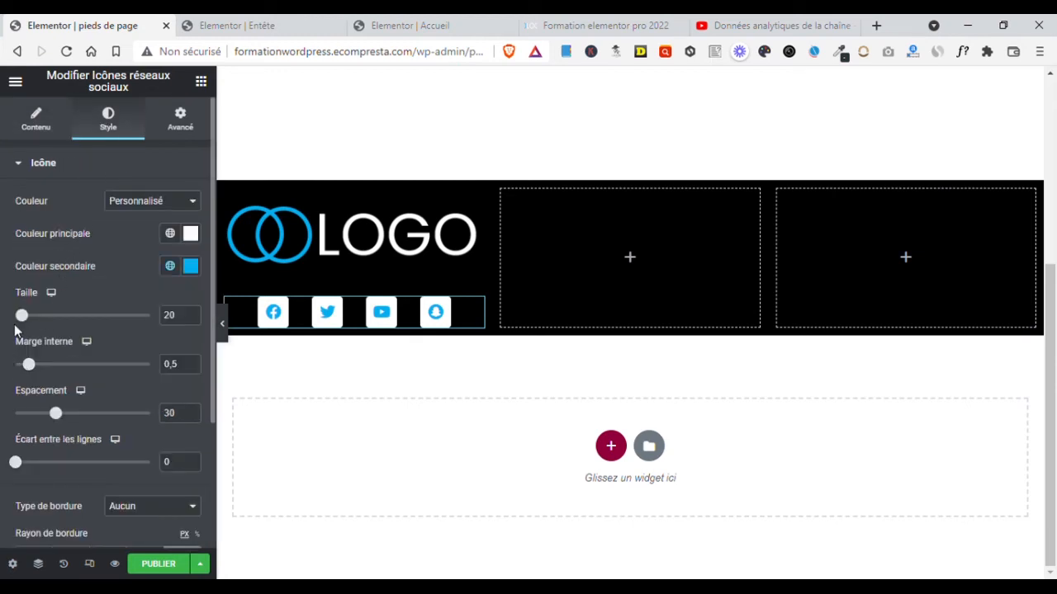
drag(24, 319, 23, 320)
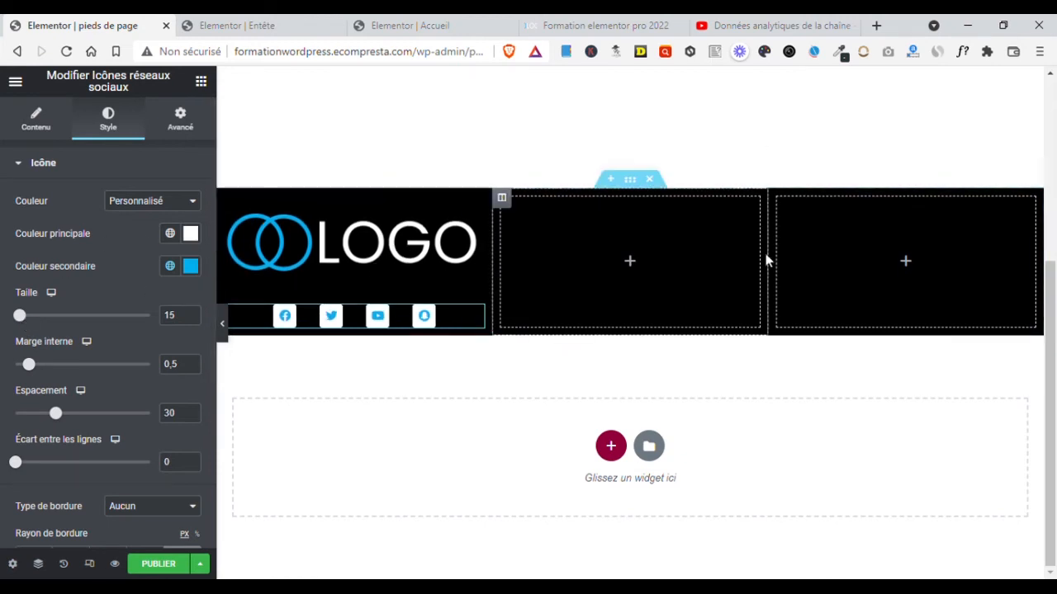
Step: Try a boxed content width of 500 on the footer section, and undo it
click(630, 180)
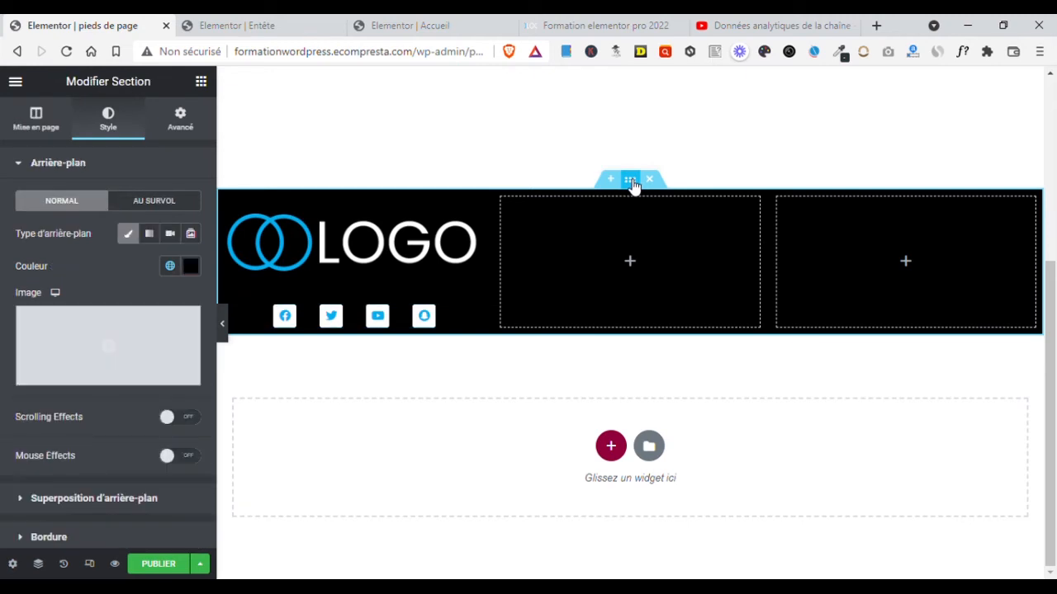
click(33, 122)
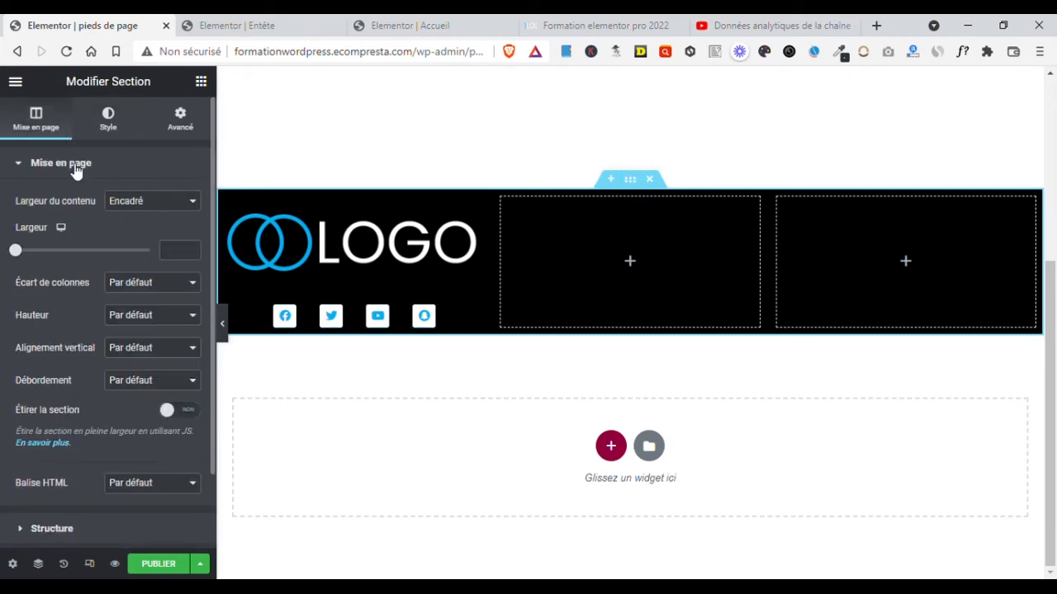
mouse_move(22, 260)
mouse_down()
mouse_move(41, 262)
mouse_move(8, 259)
mouse_up()
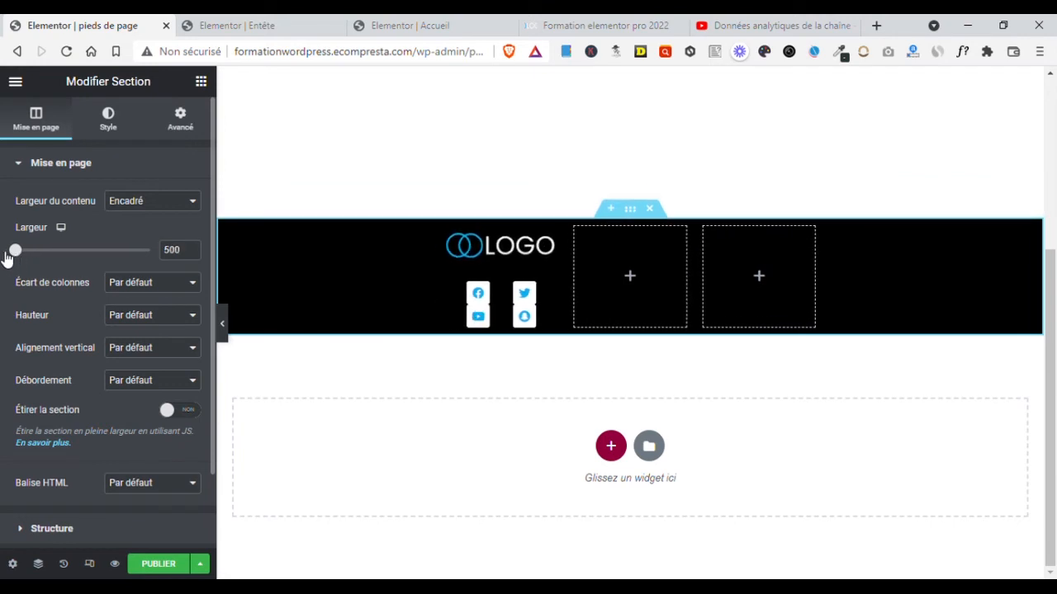
key(ctrl+z)
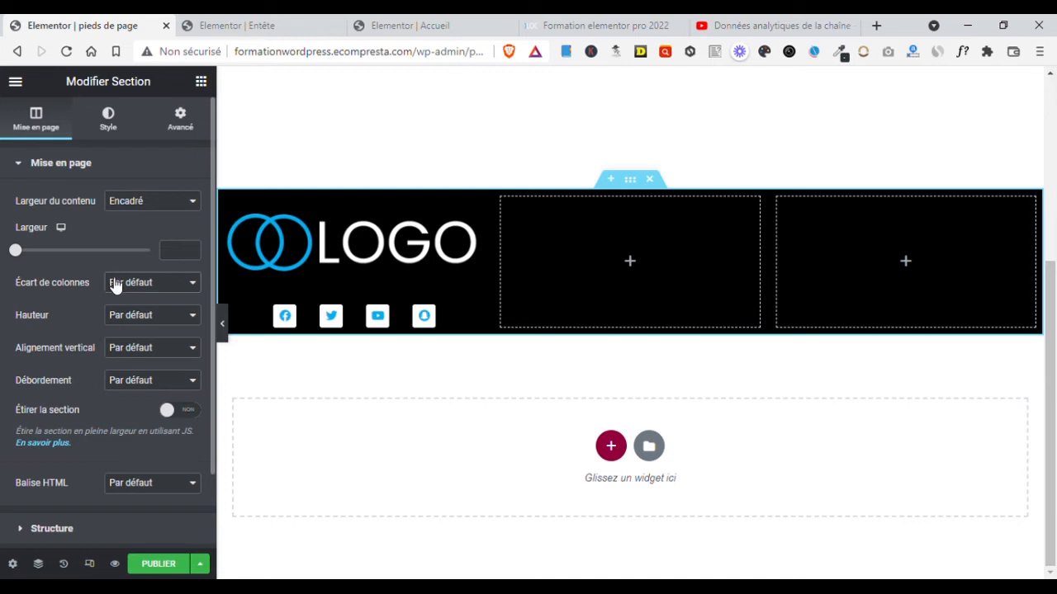
Step: Set the footer section's height to Hauteur min. with a minimum height of 259 px
click(113, 336)
click(139, 319)
click(125, 334)
click(133, 355)
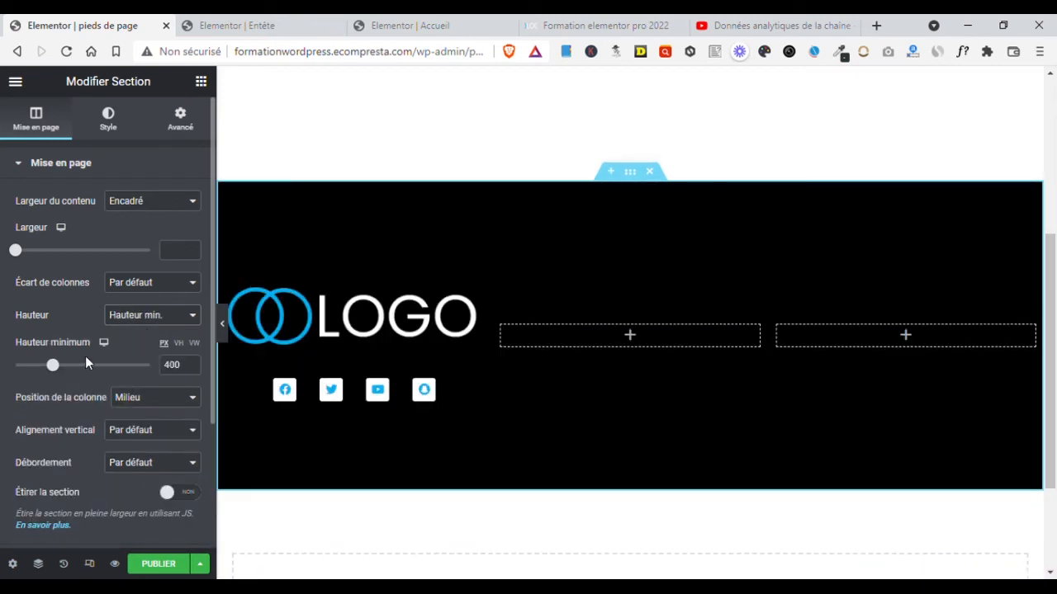
mouse_move(56, 369)
mouse_down()
mouse_move(34, 371)
mouse_move(47, 373)
mouse_up()
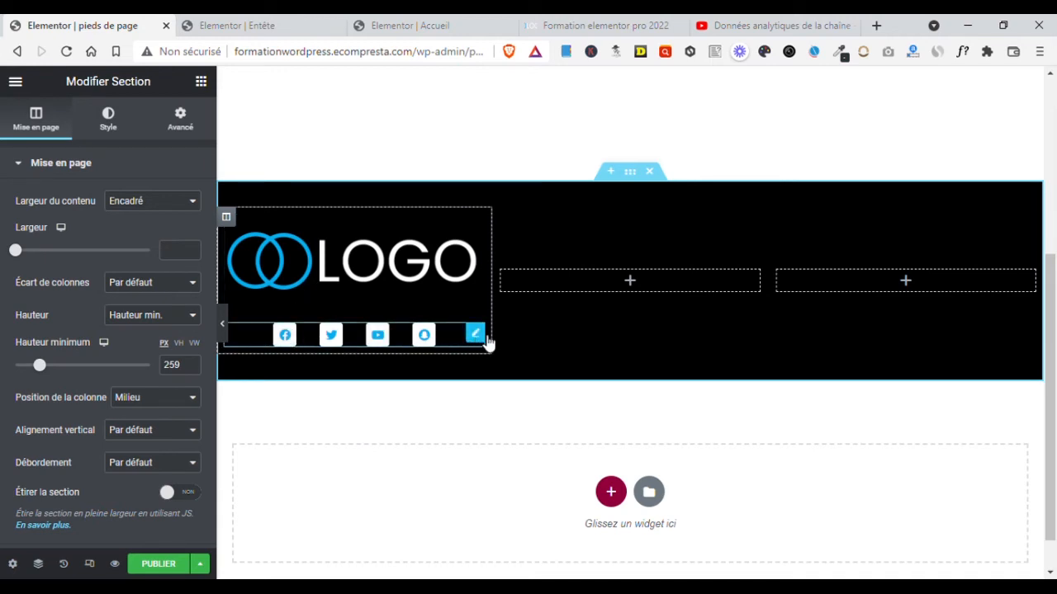
Step: Make the social icons' primary colour fully transparent, #FFFFFF00
click(477, 335)
click(193, 236)
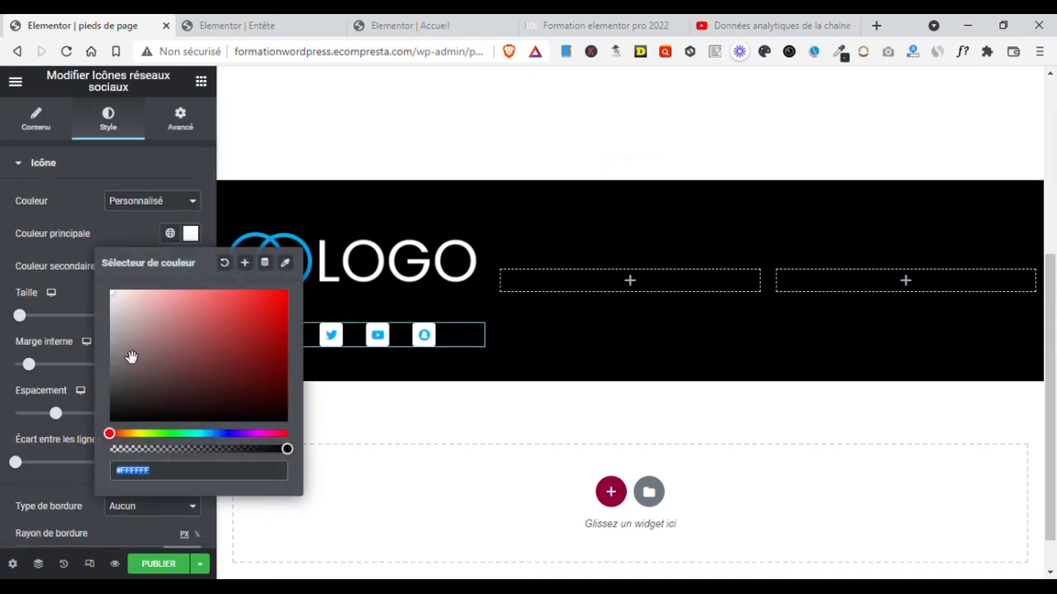
drag(176, 448, 123, 450)
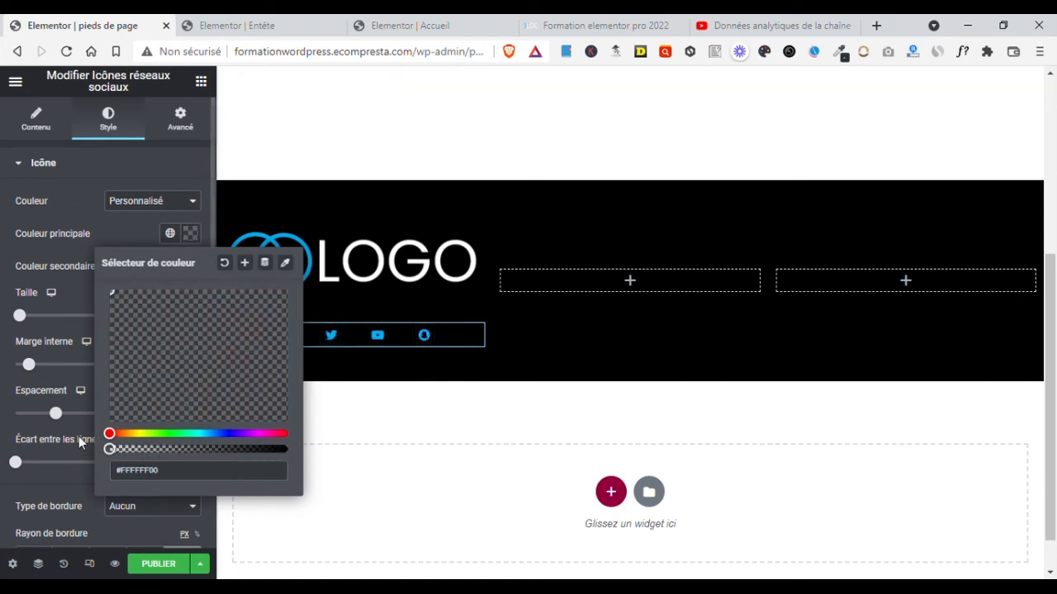
click(76, 233)
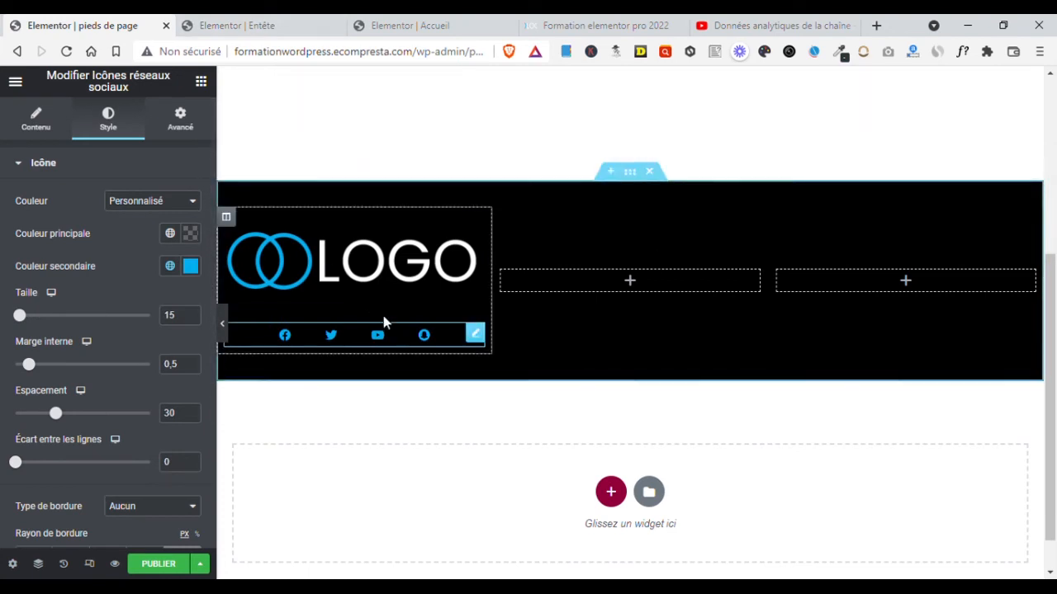
Step: Place a Titre widget between the logo and the social icons in the first footer column
click(186, 125)
click(201, 80)
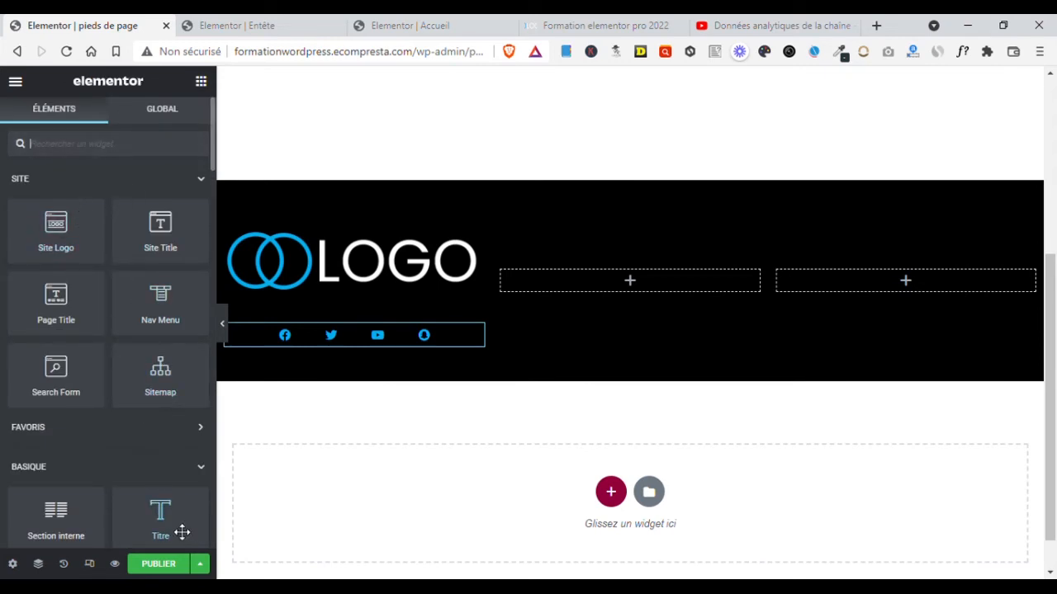
drag(179, 532, 358, 317)
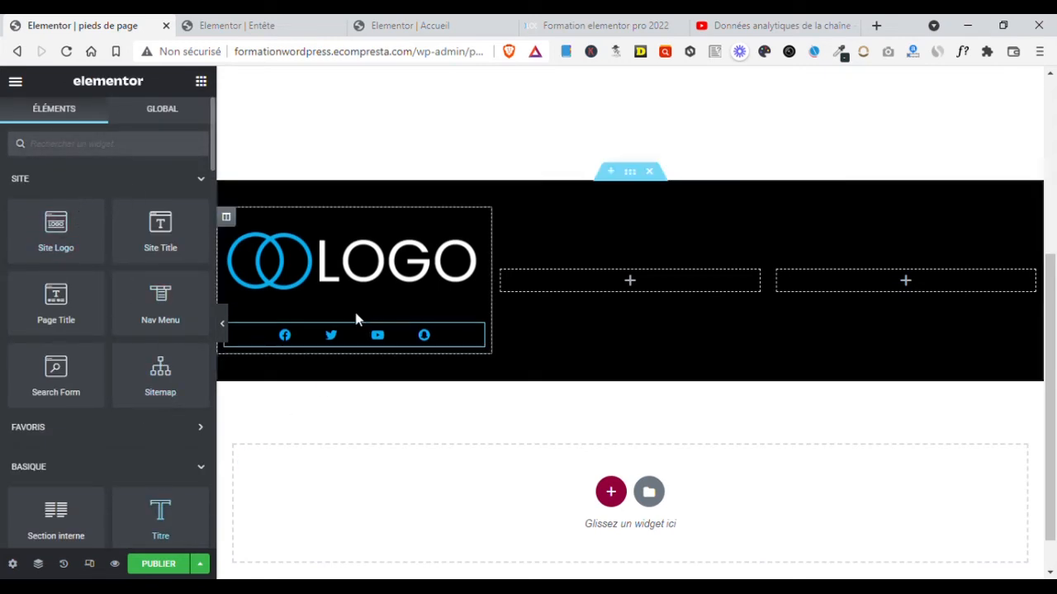
drag(176, 528, 408, 299)
Step: Replace the heading's placeholder text with "Abonnez-vous" and centre it
drag(76, 218, 12, 202)
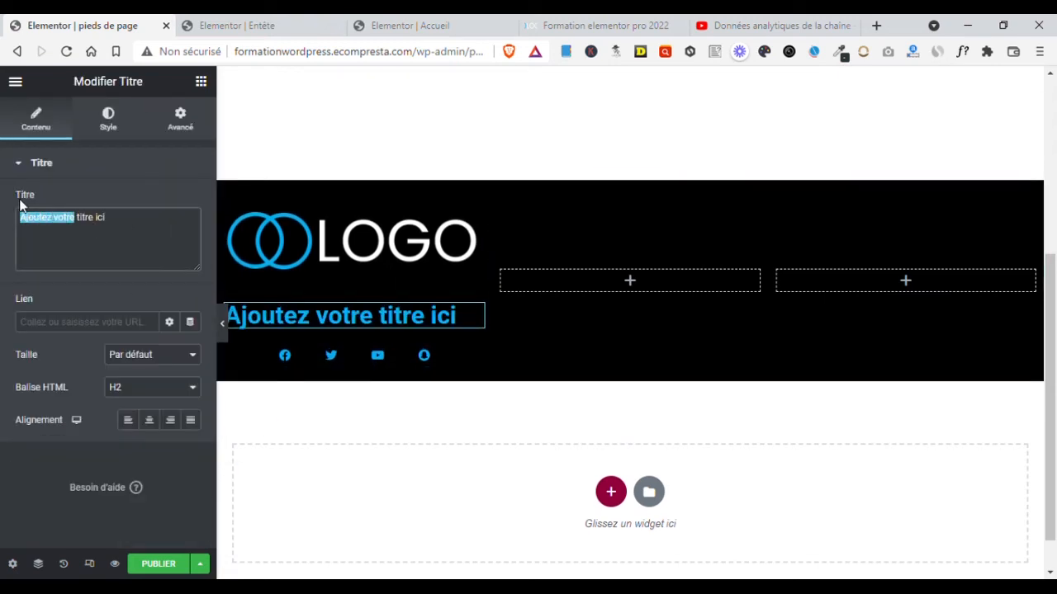
click(128, 221)
key(ctrl+a)
text(A)
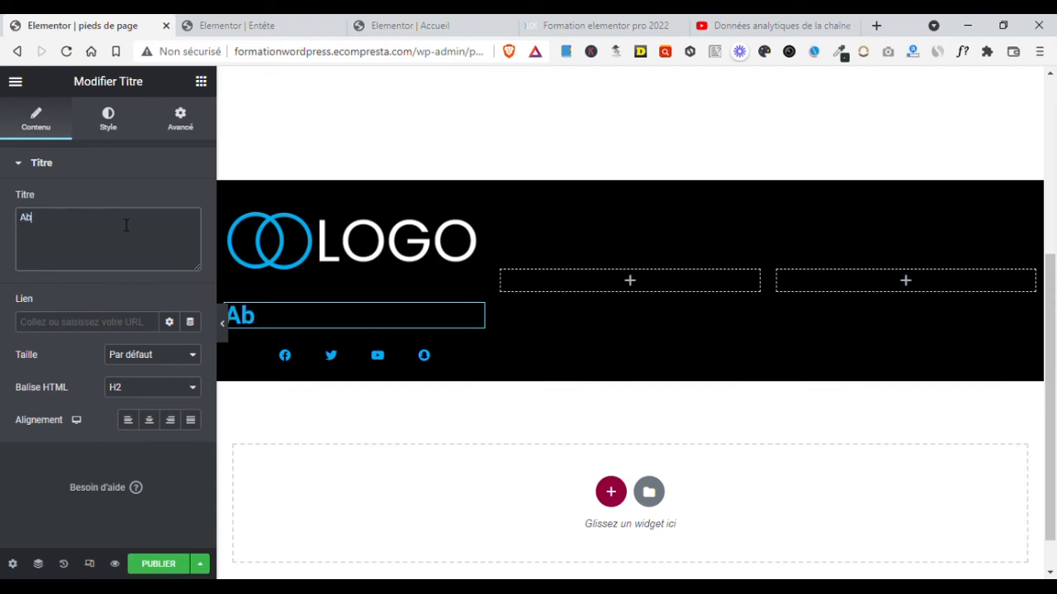
text(boonez)
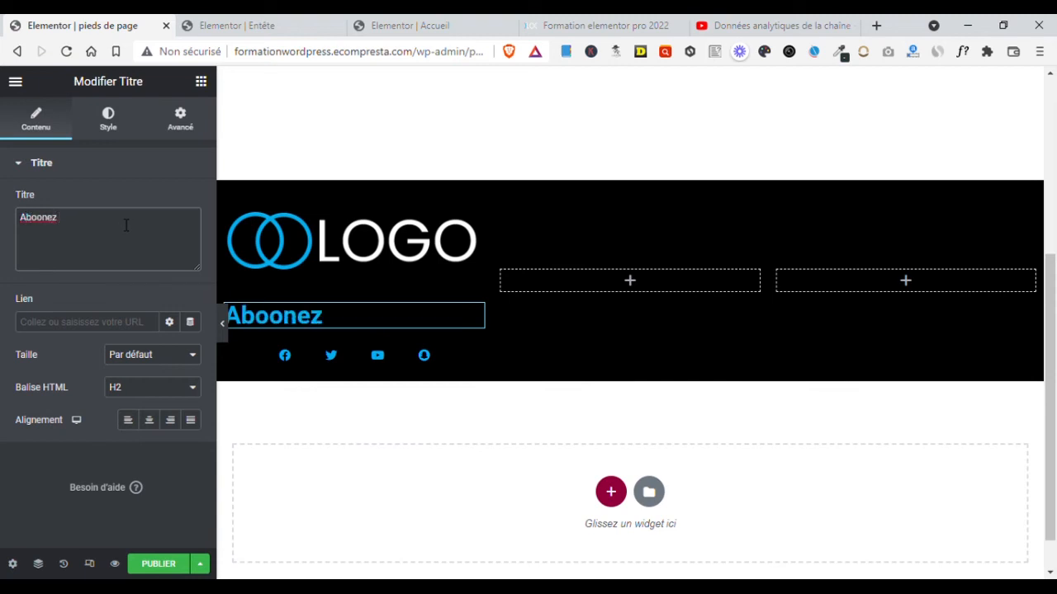
key(BackSpace)
text(nnez-vous)
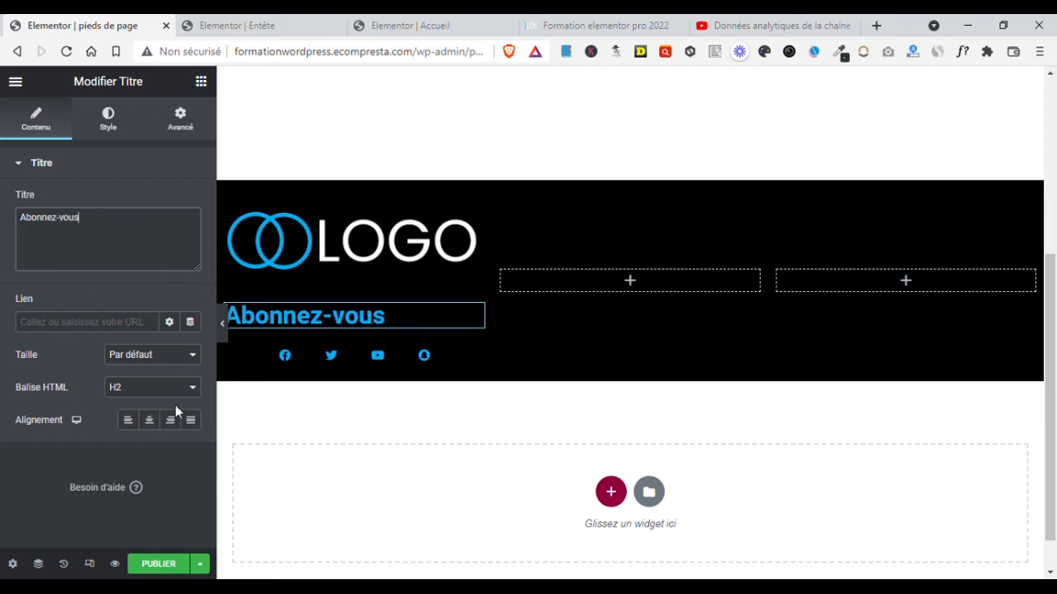
click(150, 421)
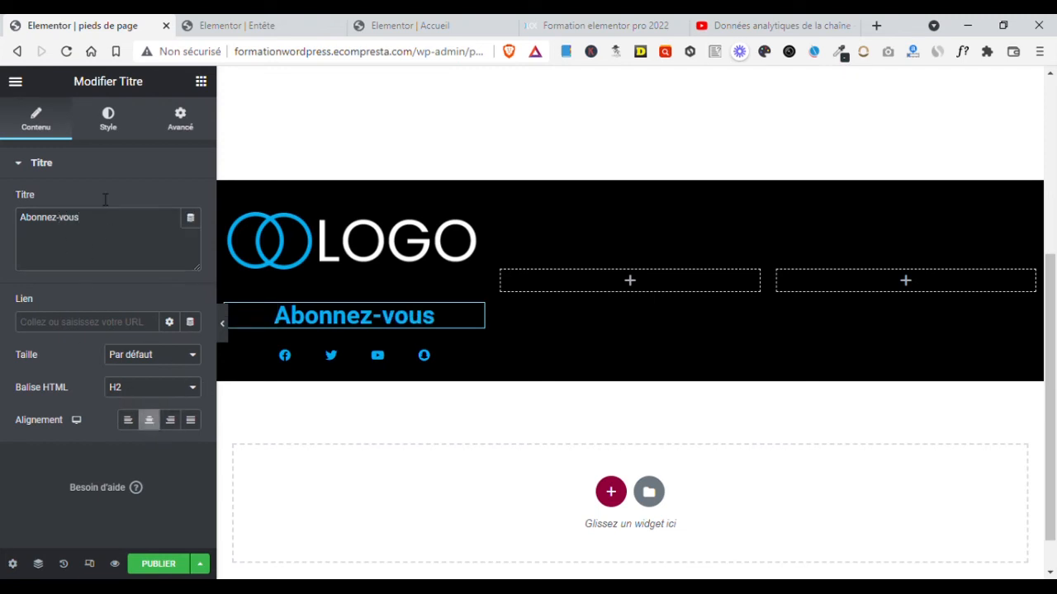
Step: Set the "Abonnez-vous" heading's typography to Poppins, size 21 px and weight 300
click(108, 120)
click(170, 234)
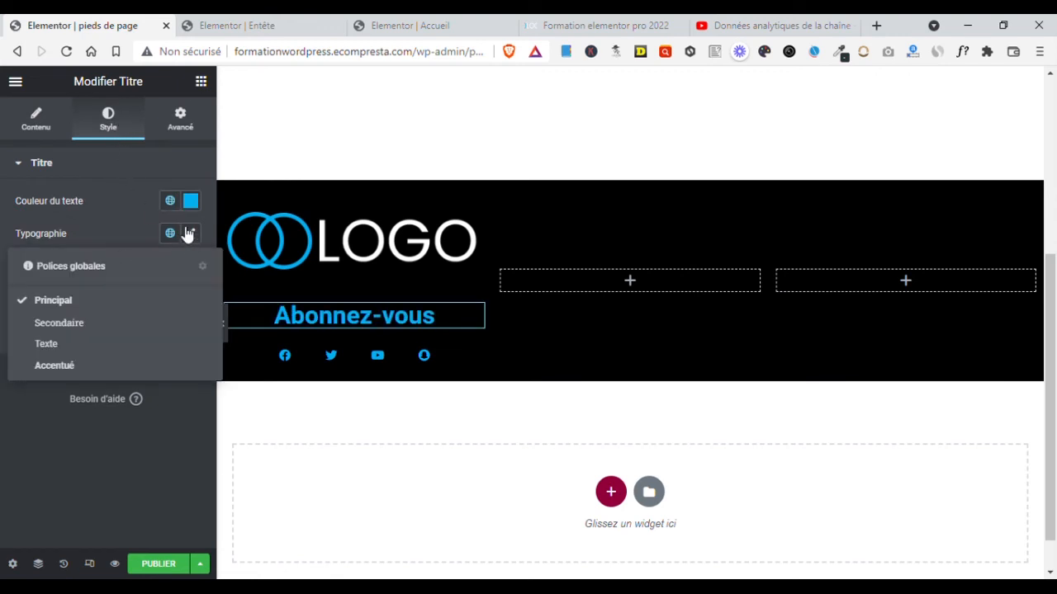
click(191, 235)
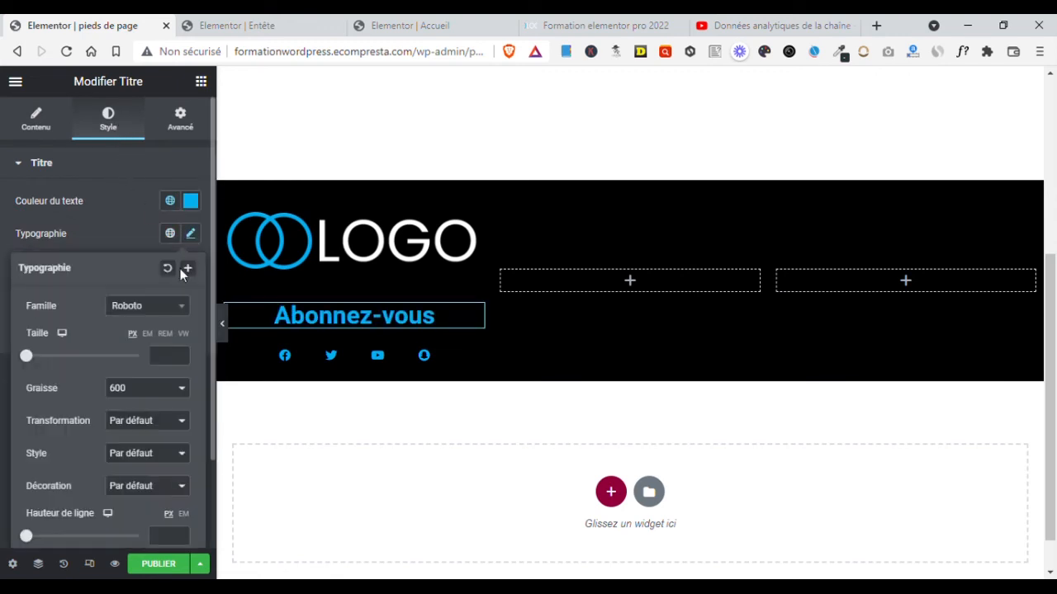
click(137, 317)
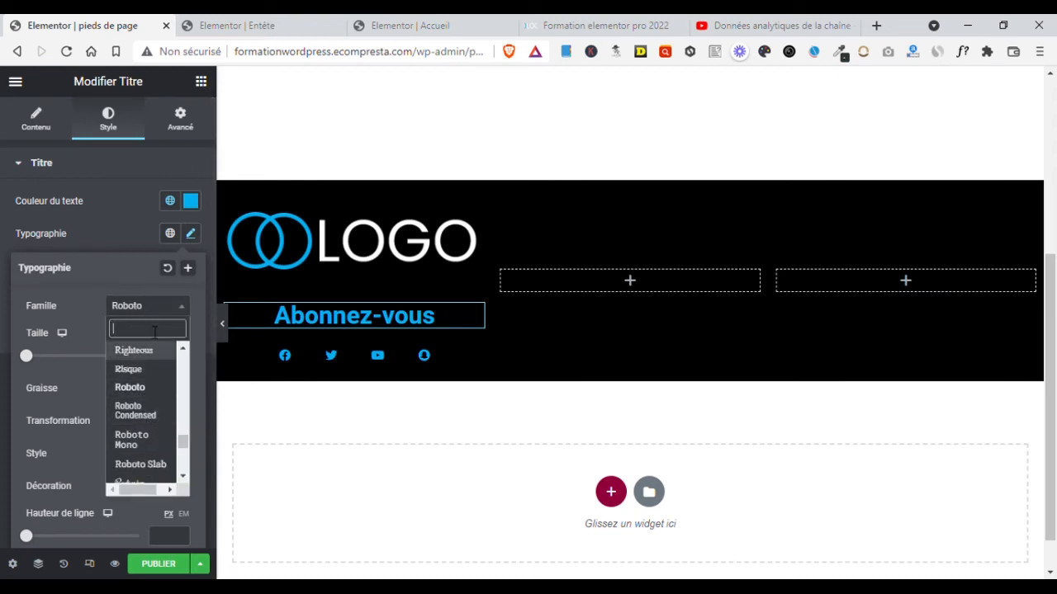
text(popp)
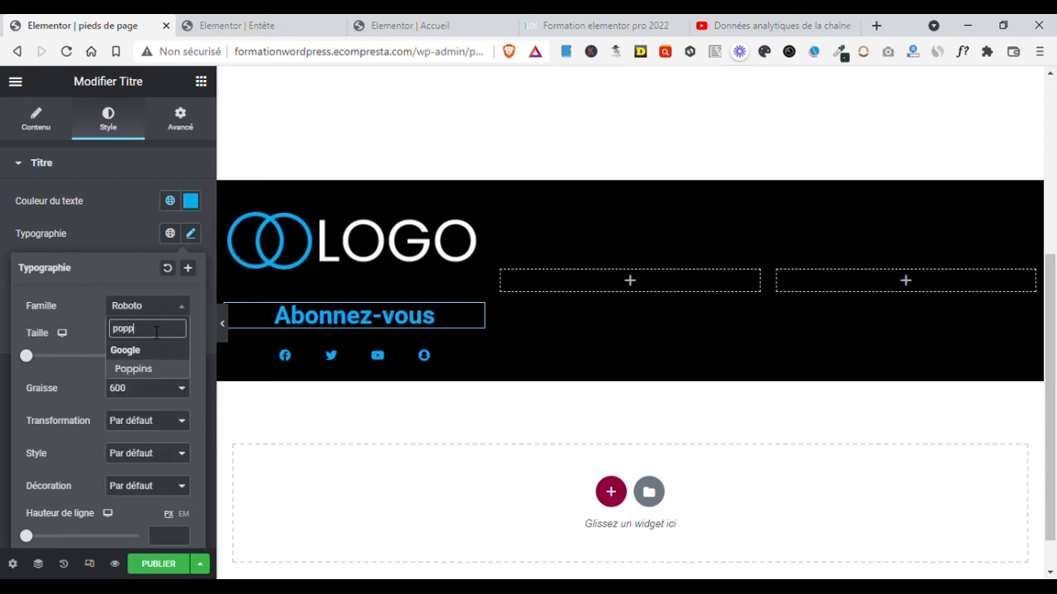
click(134, 369)
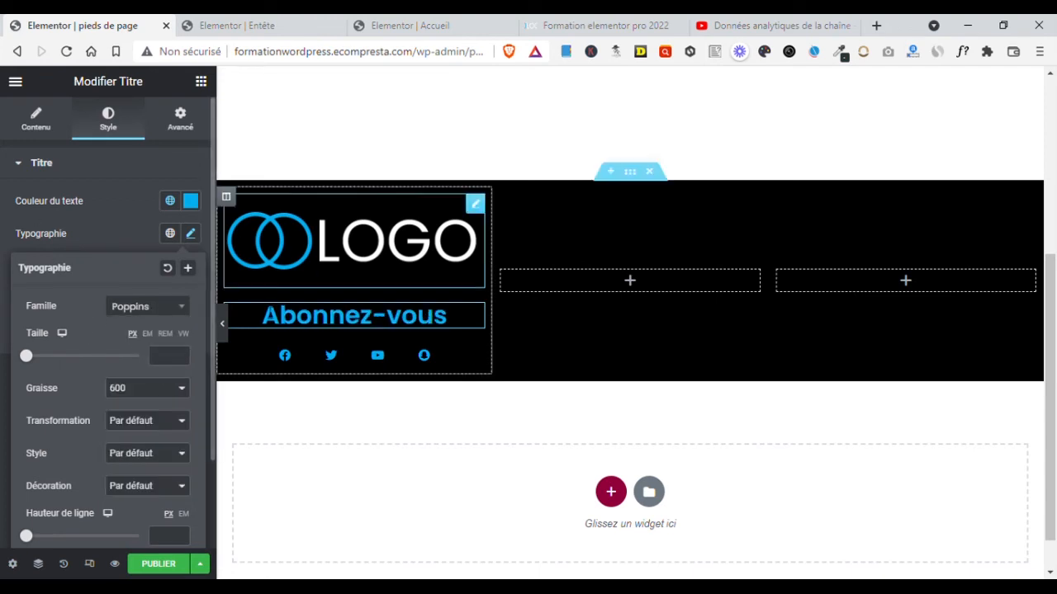
drag(29, 361, 46, 364)
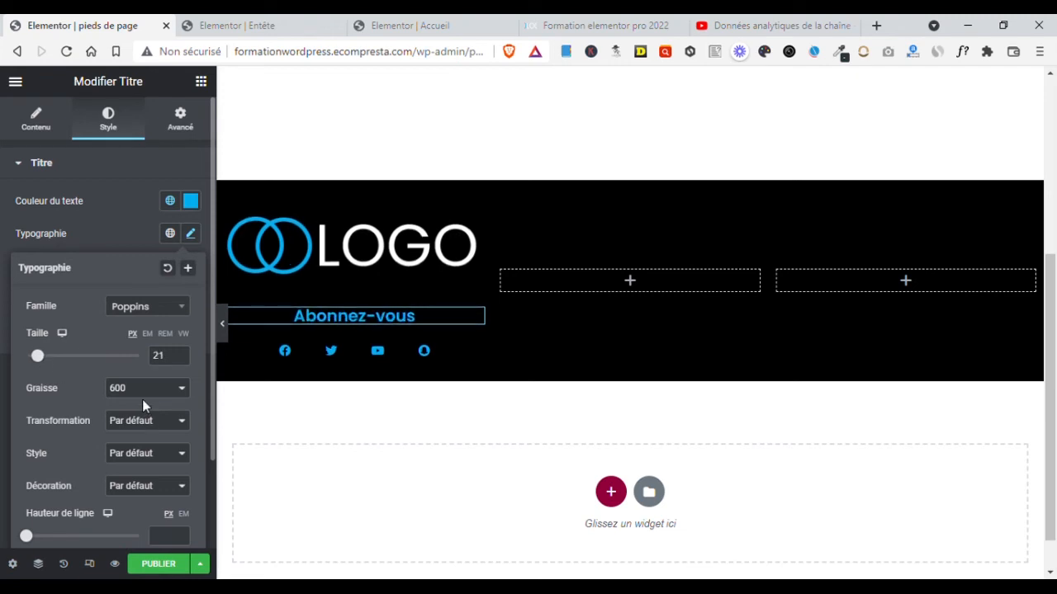
click(130, 446)
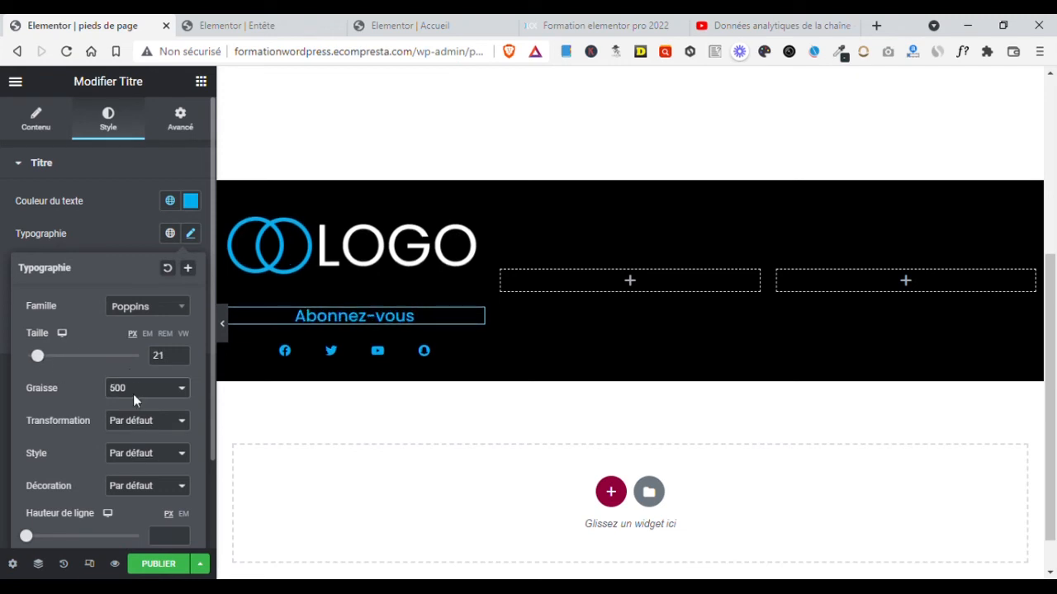
click(136, 430)
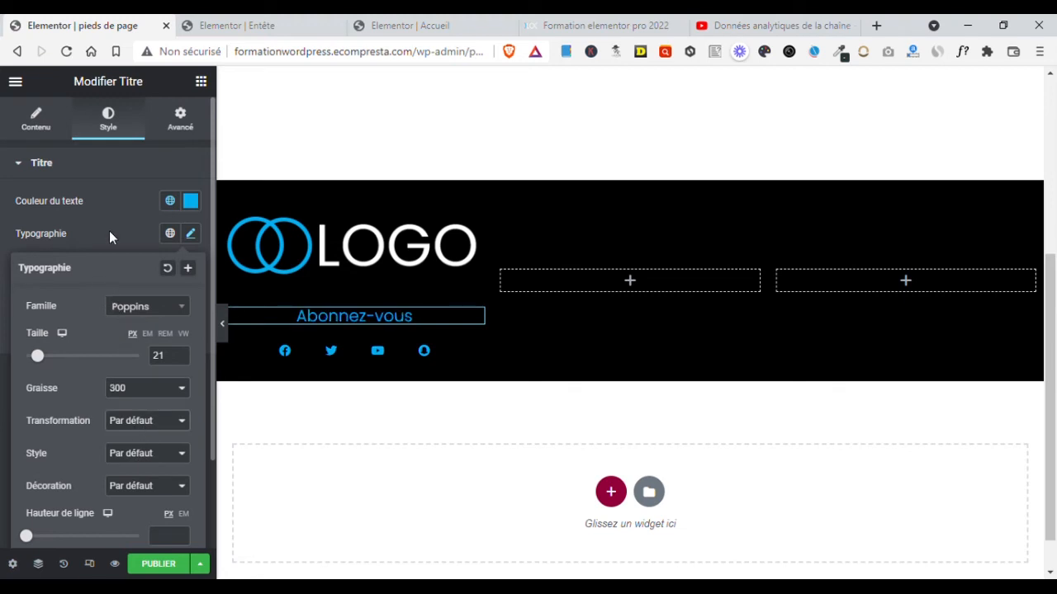
Step: Change the "Abonnez-vous" heading's text colour to white
click(191, 206)
drag(106, 322, 107, 255)
click(123, 204)
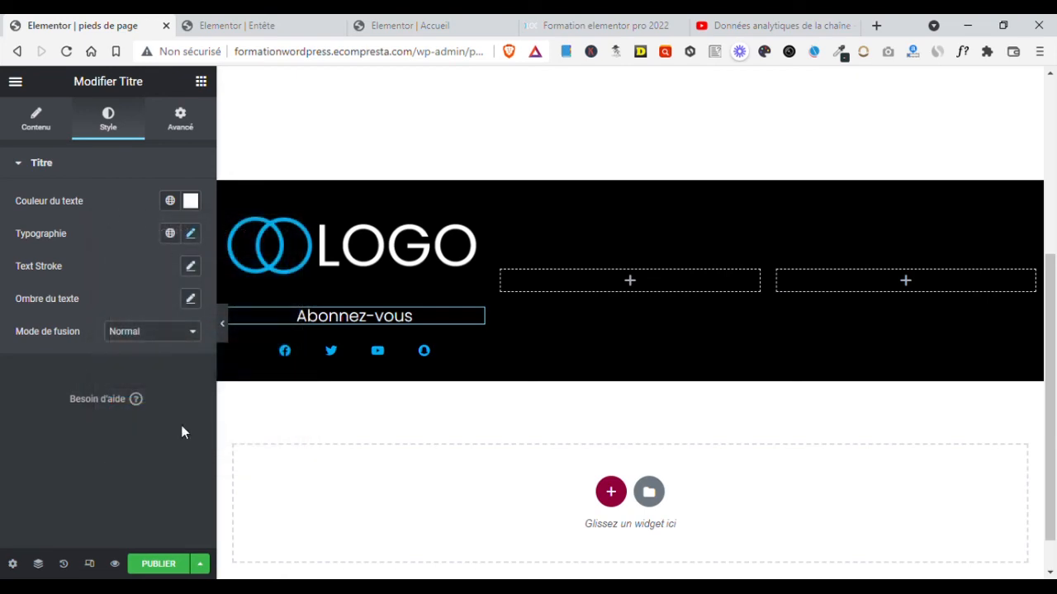
Step: Dismiss the publish settings without adding a display condition and save the footer template as a draft
click(156, 565)
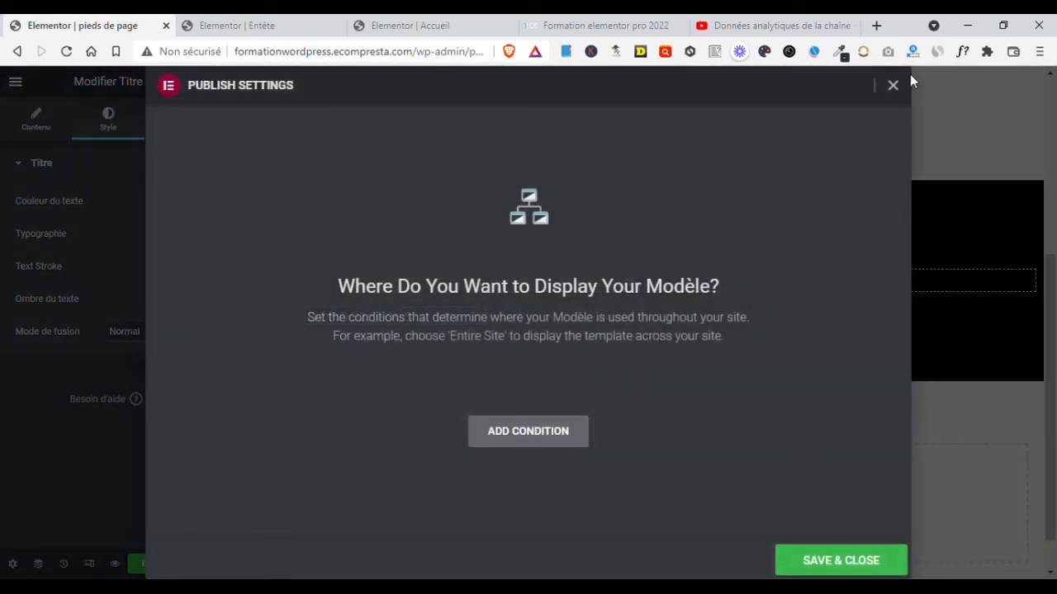
click(930, 162)
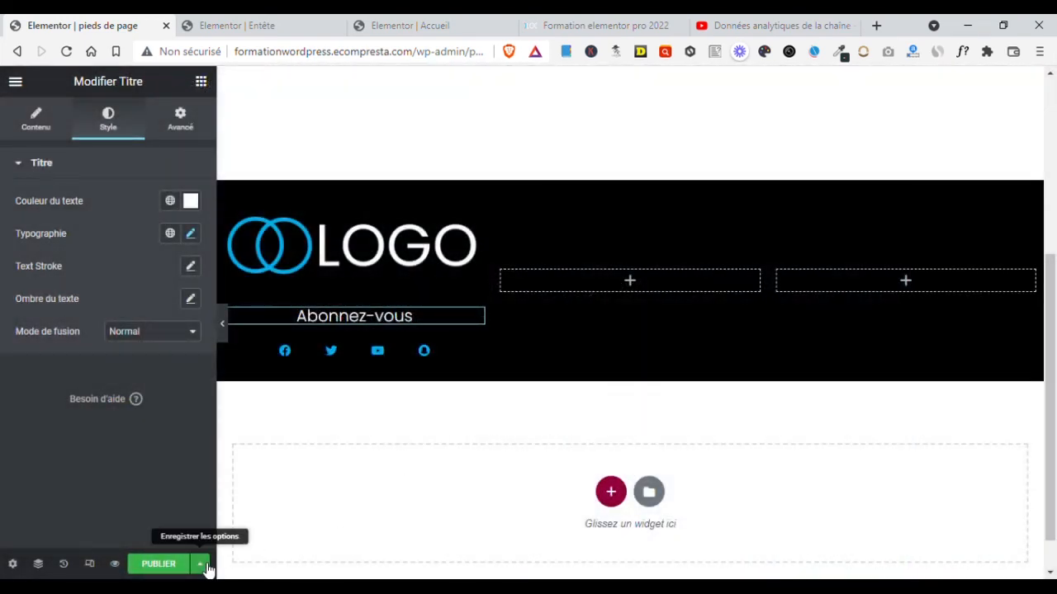
click(200, 564)
click(113, 467)
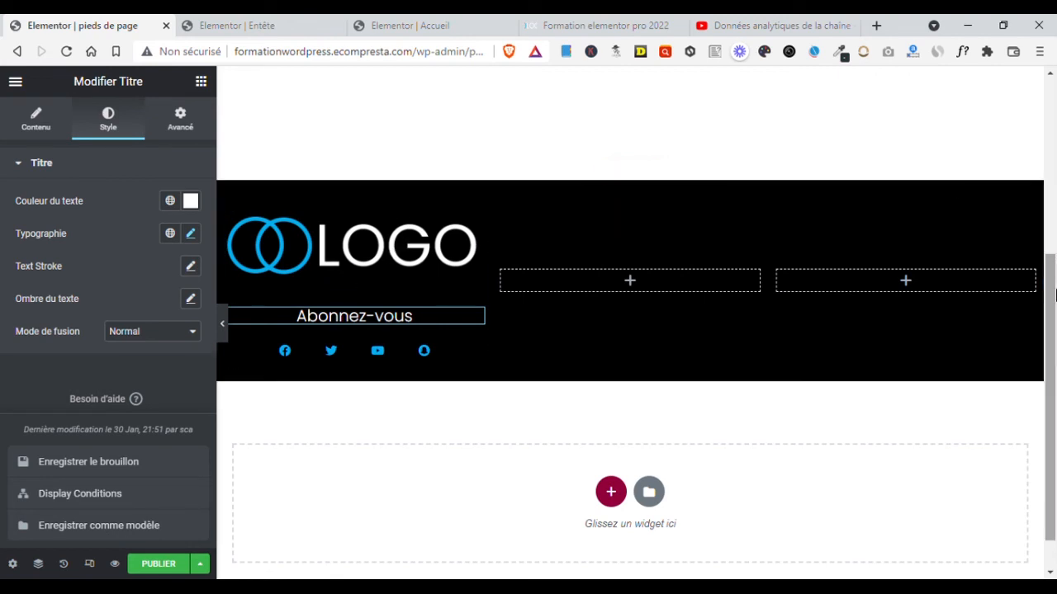
Step: Reduce the footer's site logo to a width of 41 % and save the template as a draft
scroll(1042, 438, down, 1)
scroll(1042, 438, up, 3)
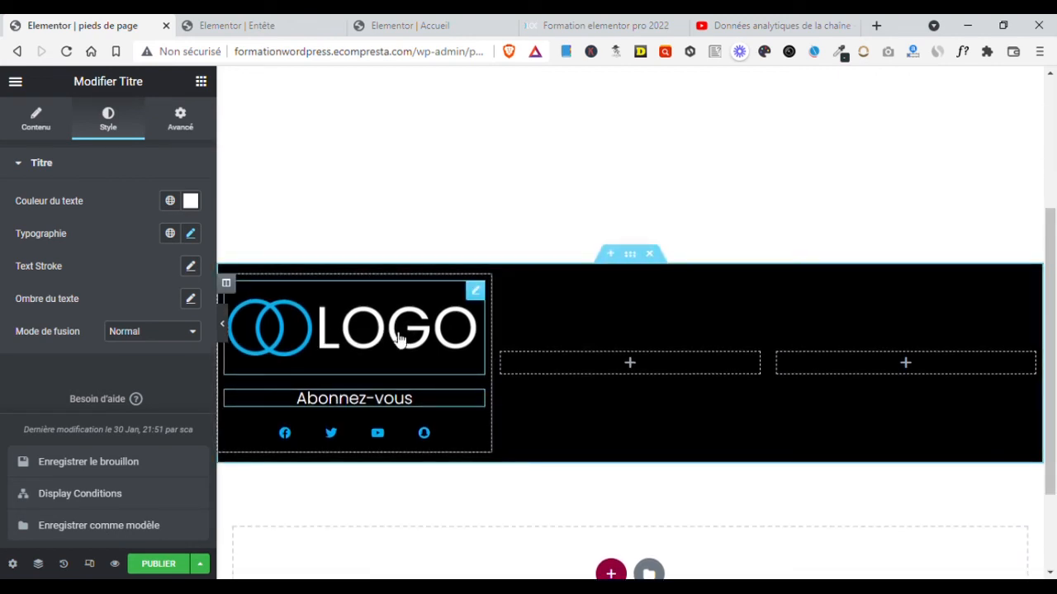
click(476, 295)
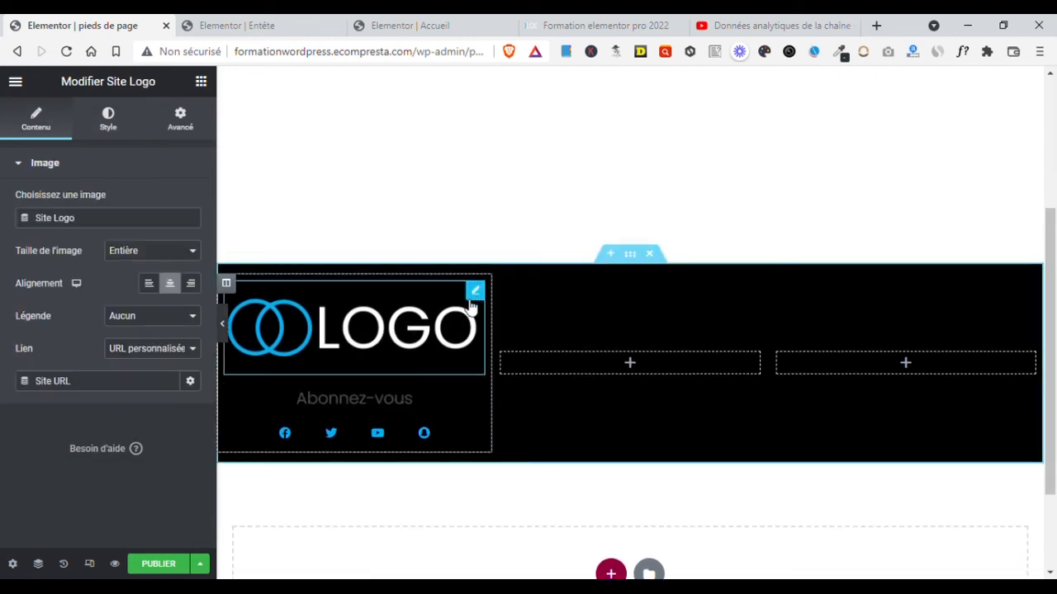
click(99, 120)
drag(24, 220, 75, 233)
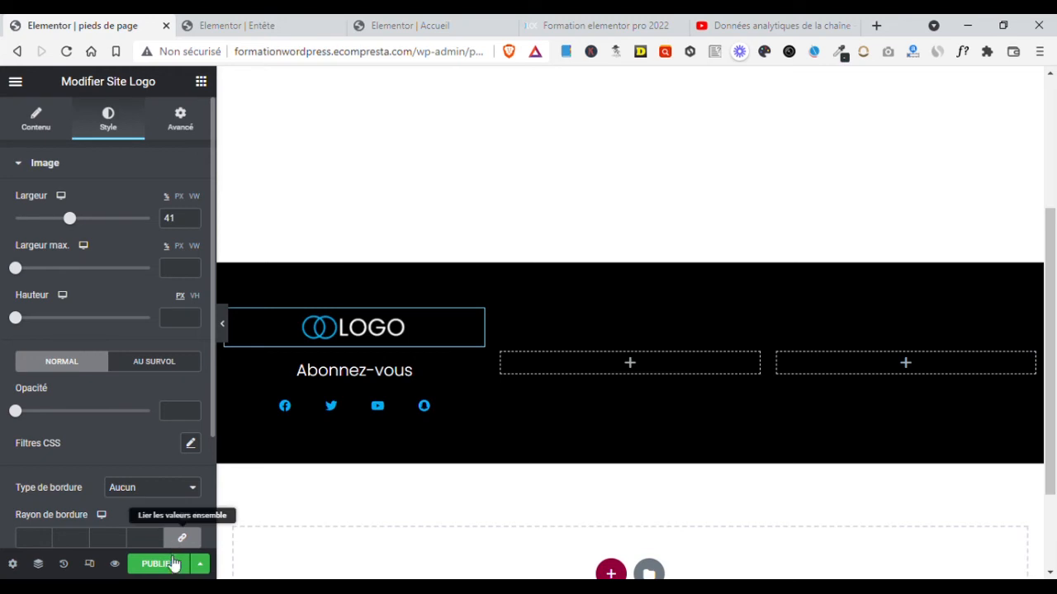
click(199, 564)
click(141, 464)
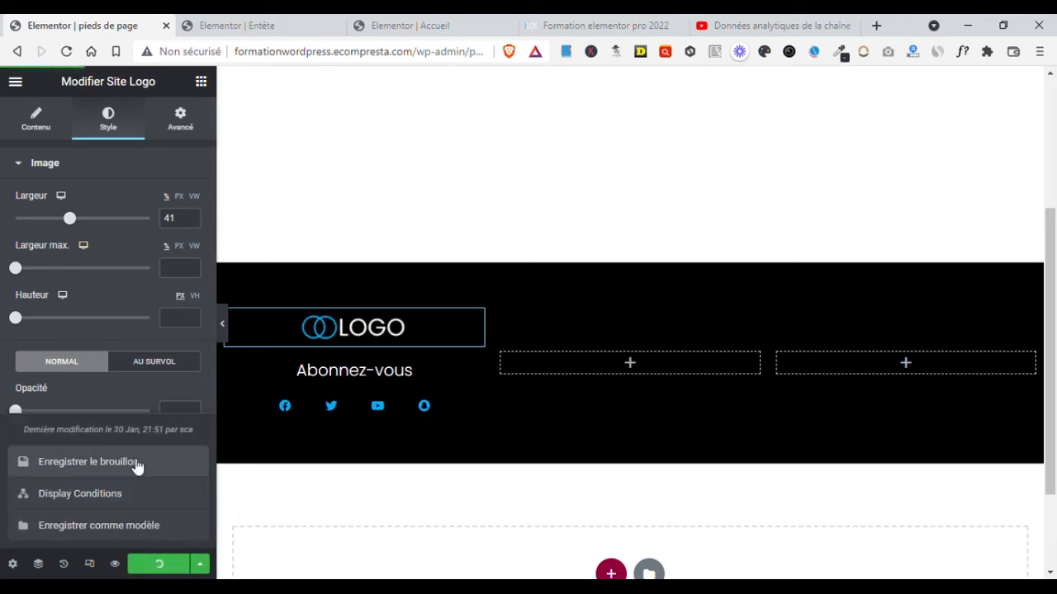
click(85, 382)
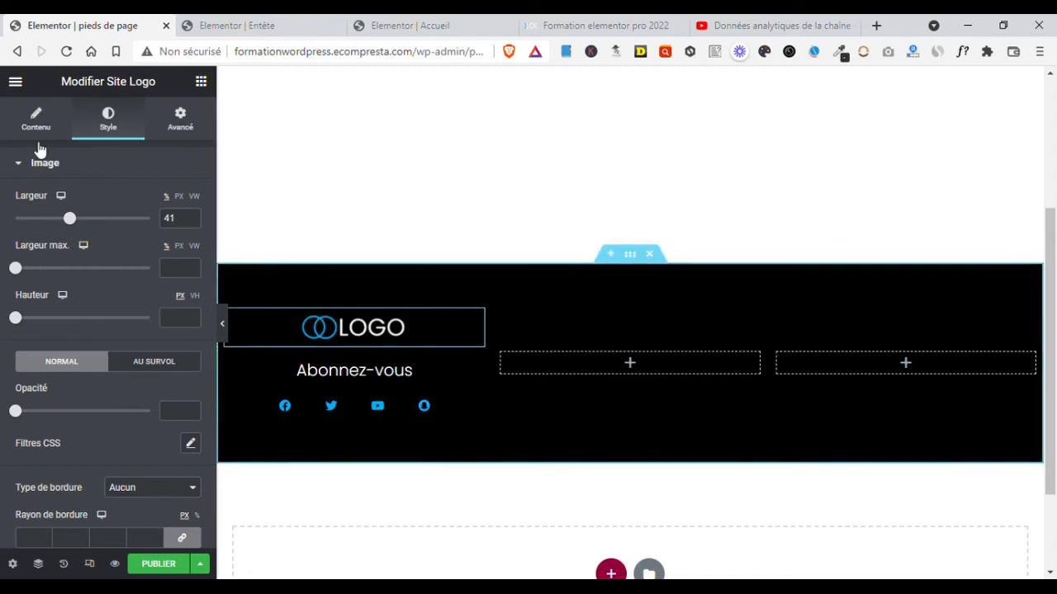
Step: Add a heading to the footer's middle column and apply the copied style of the "Abonnez-vous" heading to it
drag(162, 247, 110, 385)
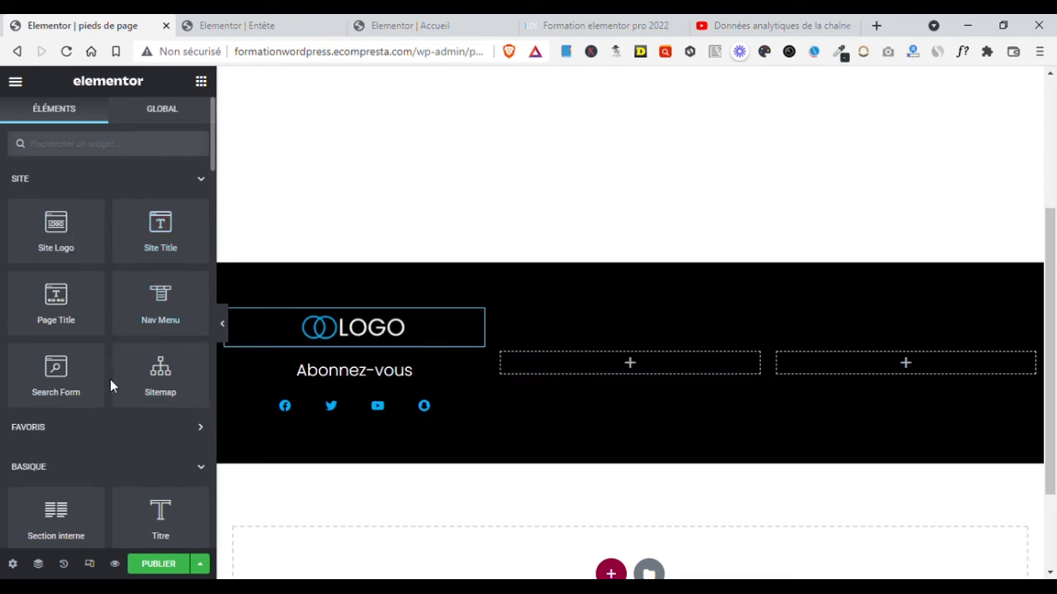
drag(153, 517, 639, 372)
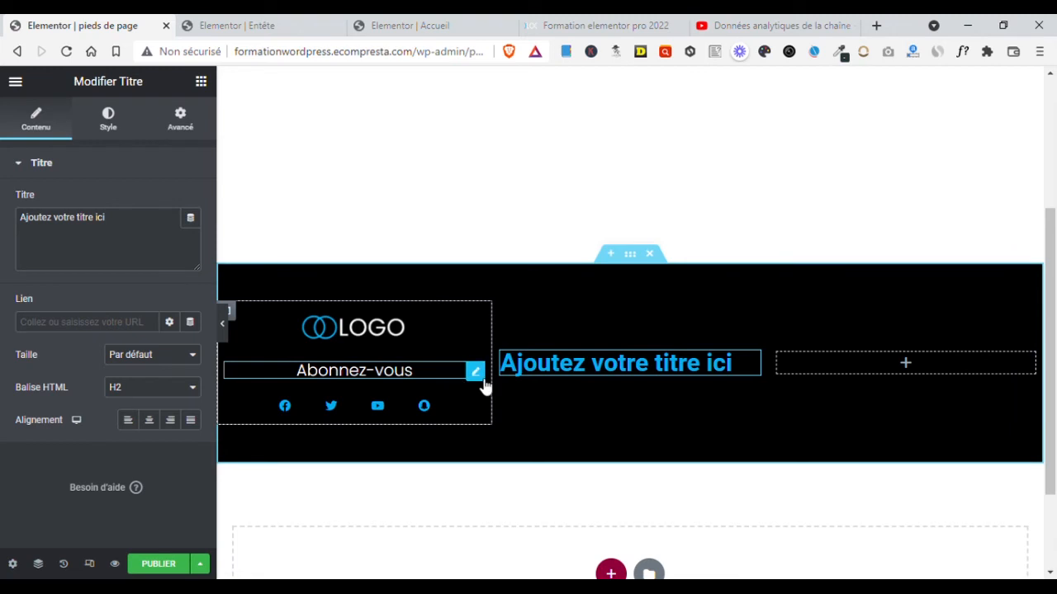
right_click(496, 351)
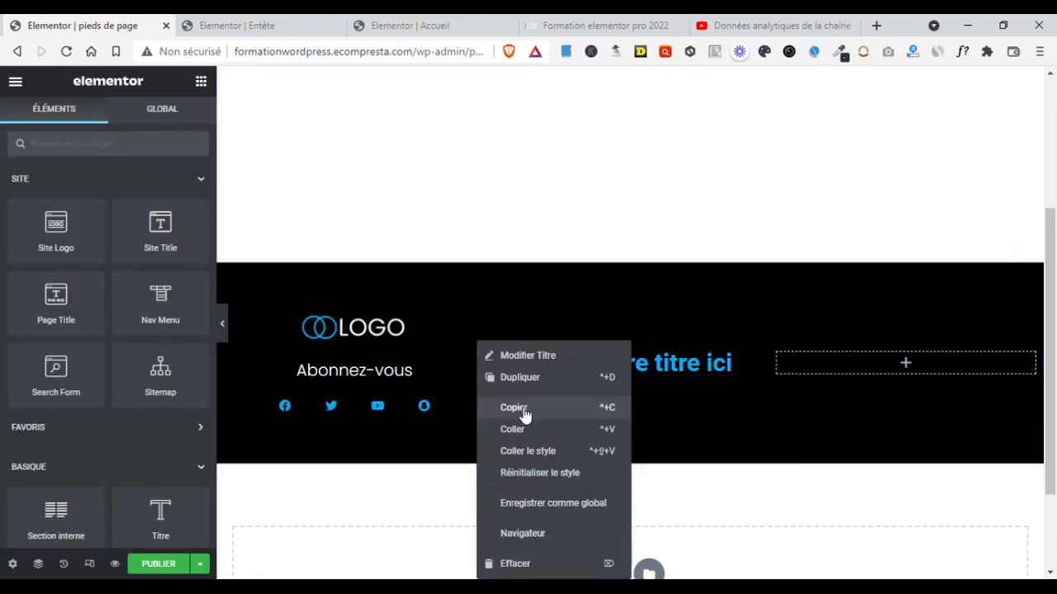
click(524, 406)
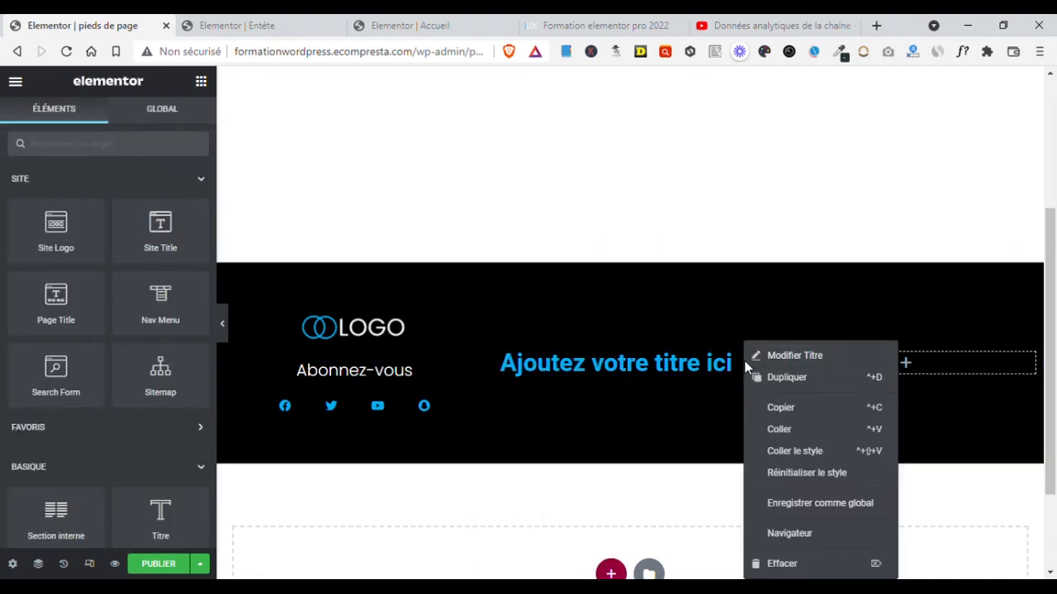
click(789, 453)
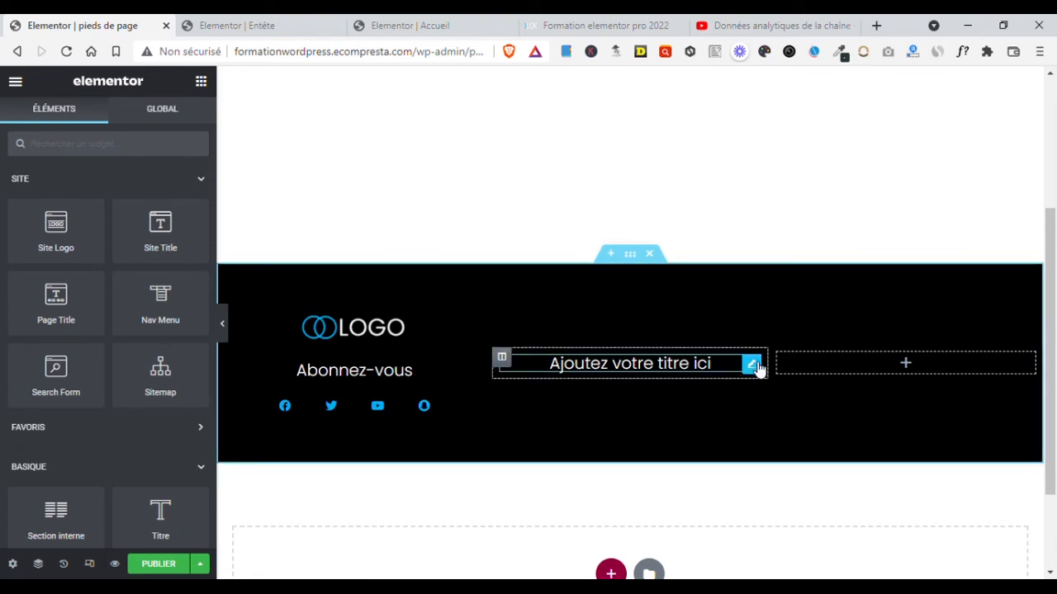
click(755, 366)
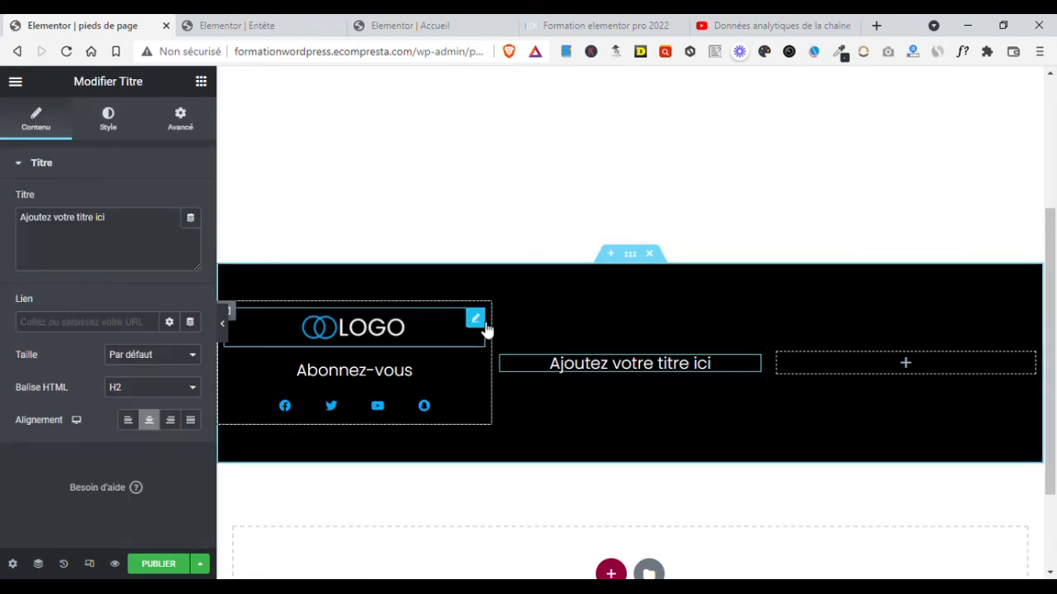
Step: Align the site logo to the left of its footer column
click(476, 322)
scroll(89, 335, down, 3)
scroll(84, 282, up, 3)
click(36, 119)
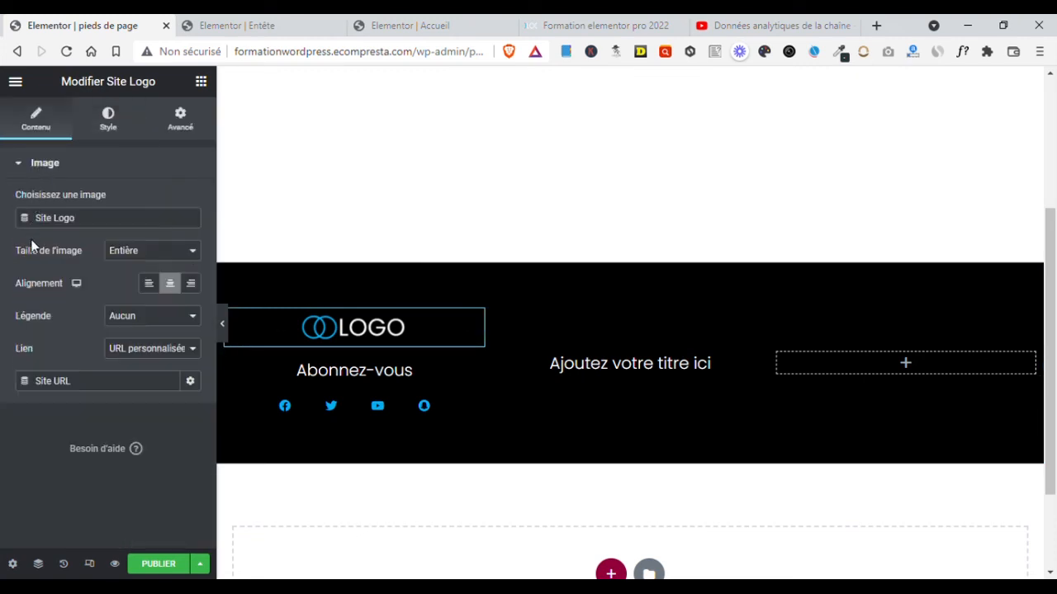
click(148, 283)
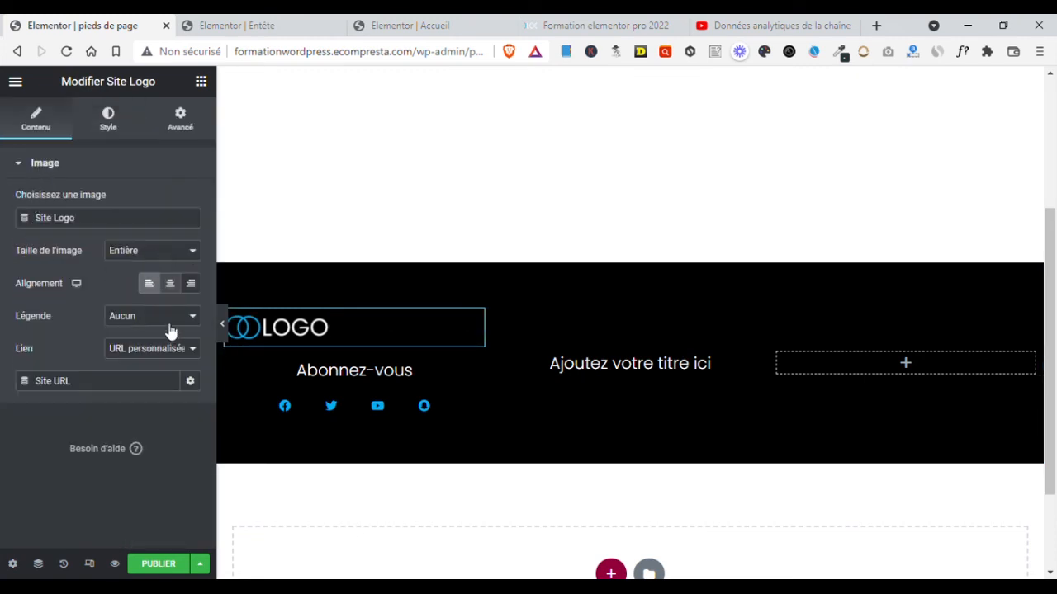
Step: Left-align the "Abonnez-vous" heading
click(468, 378)
click(23, 126)
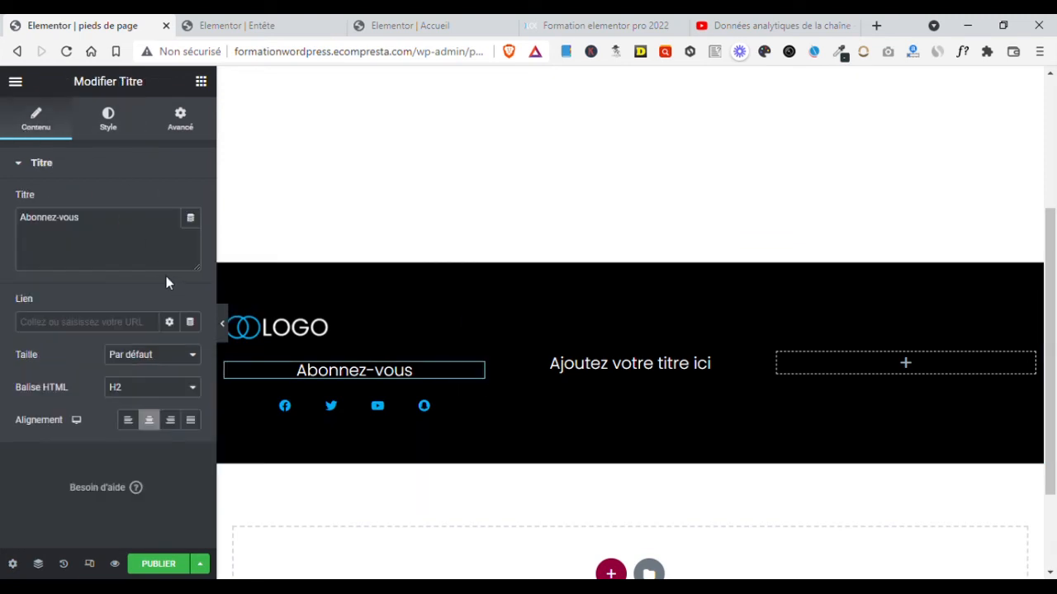
click(128, 420)
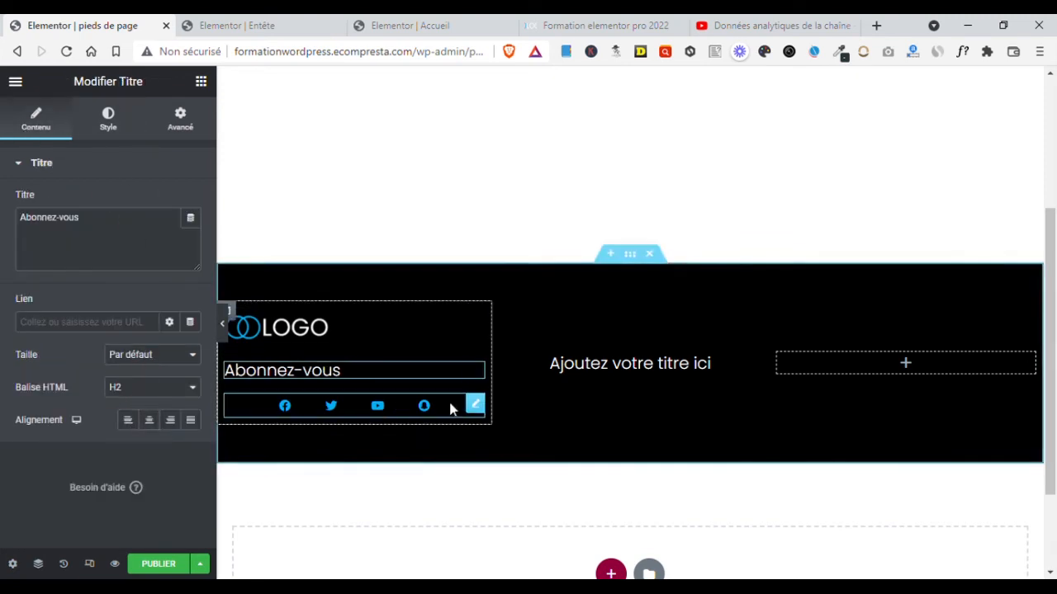
Step: Left-align the social network icons under the "Abonnez-vous" heading
click(475, 405)
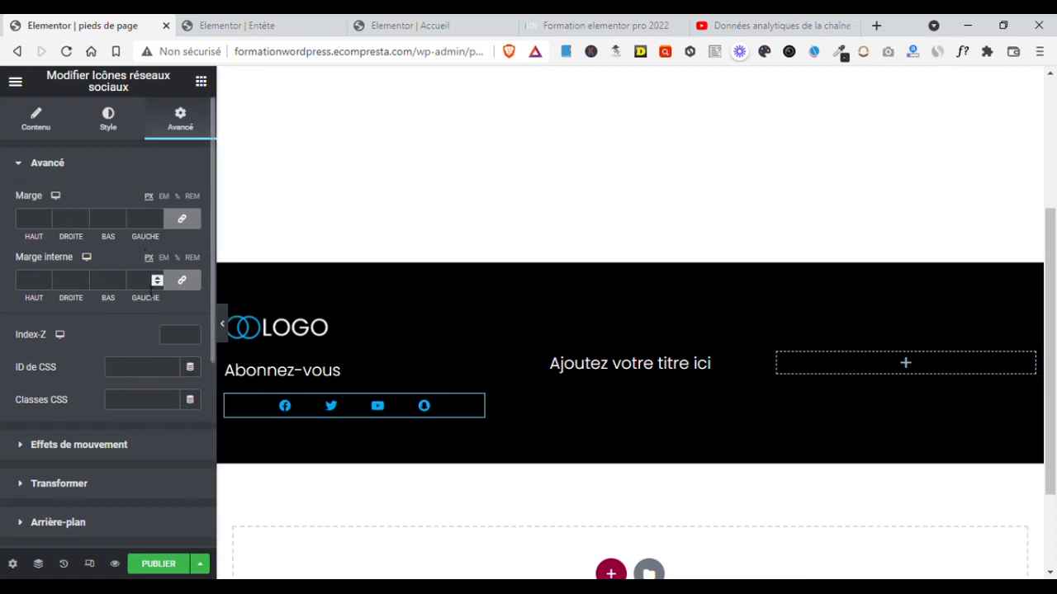
click(49, 131)
click(107, 125)
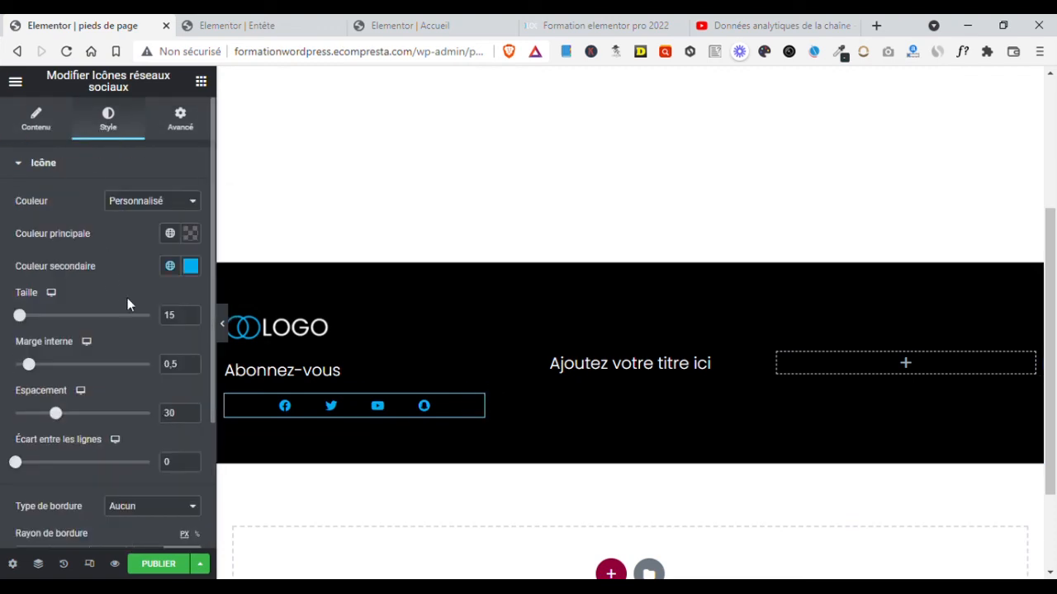
click(40, 125)
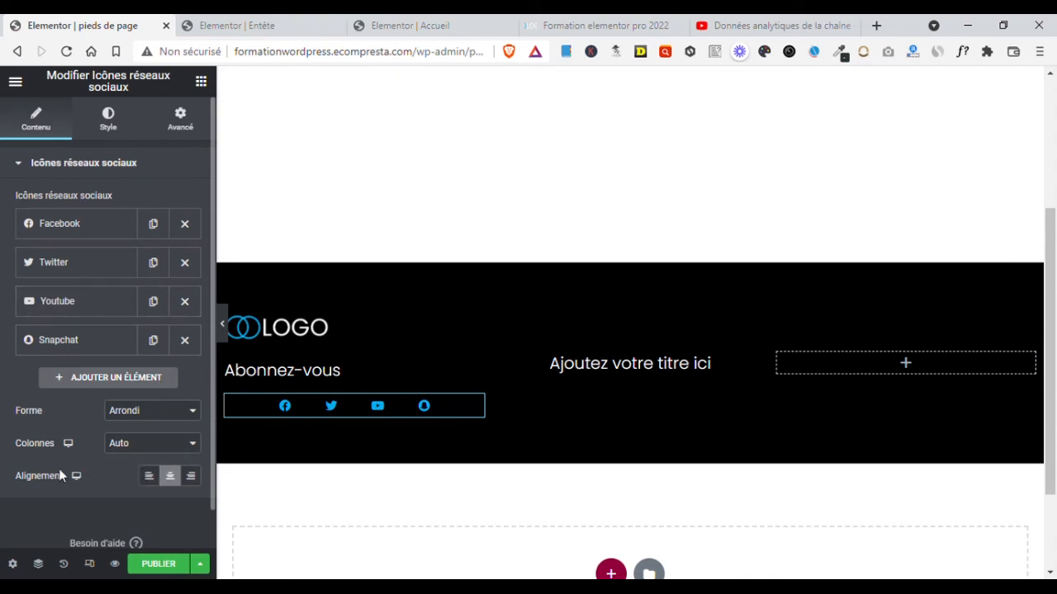
click(150, 479)
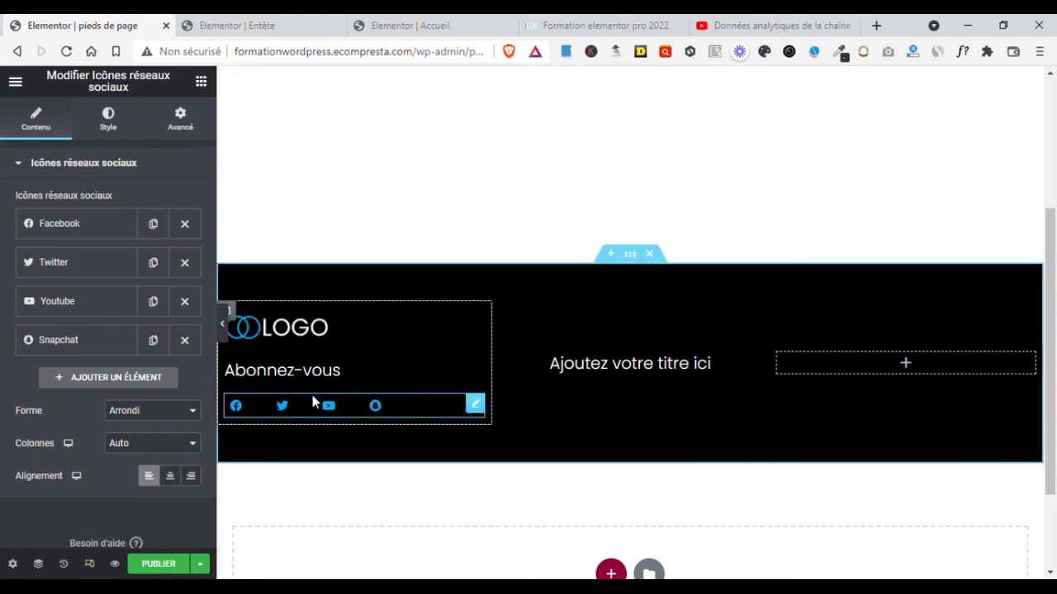
Step: Unlink the social icons' margins, set only the top margin to 15 px, and save the footer as a draft
click(179, 120)
click(183, 219)
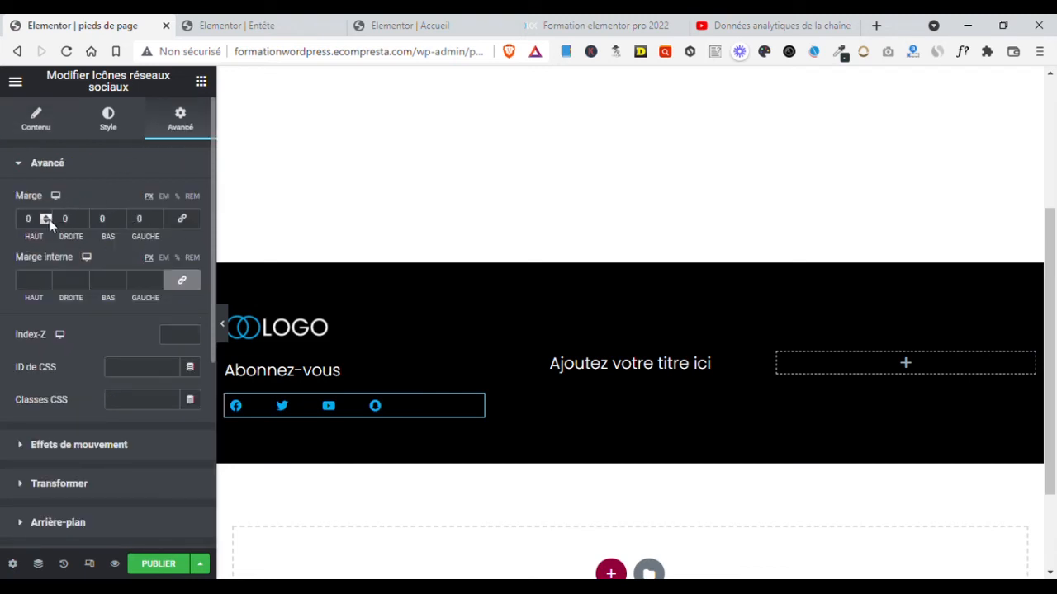
click(47, 216)
click(47, 216)
click(46, 215)
click(47, 215)
click(46, 215)
click(46, 216)
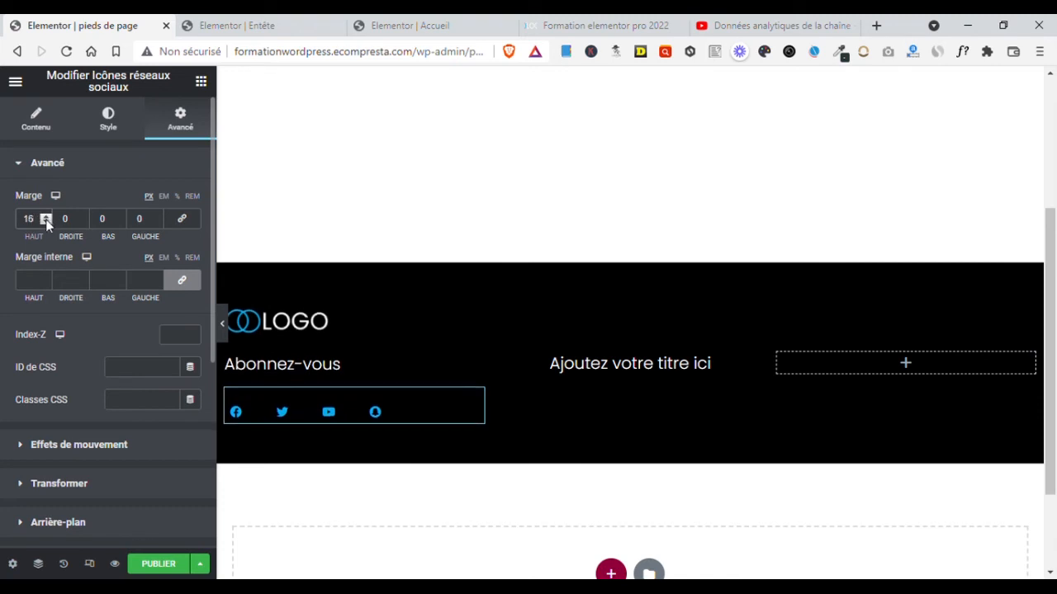
click(45, 222)
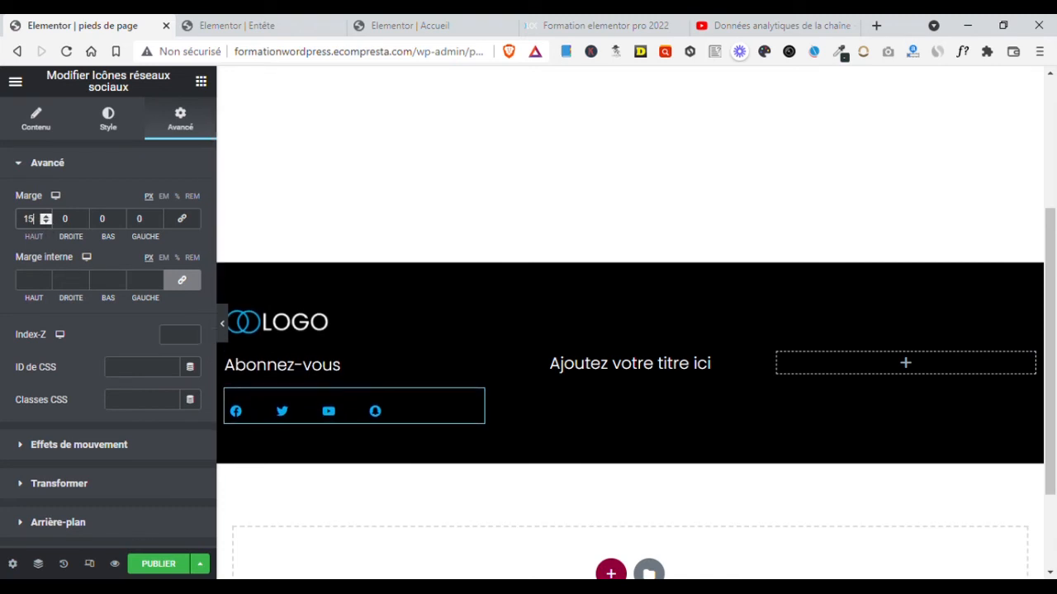
click(199, 564)
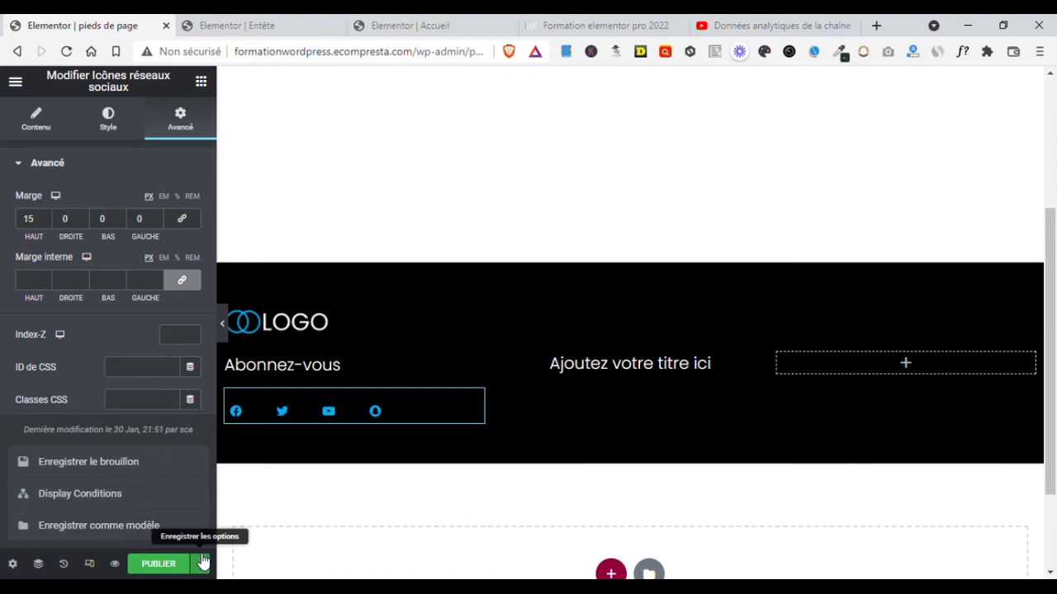
double_click(83, 462)
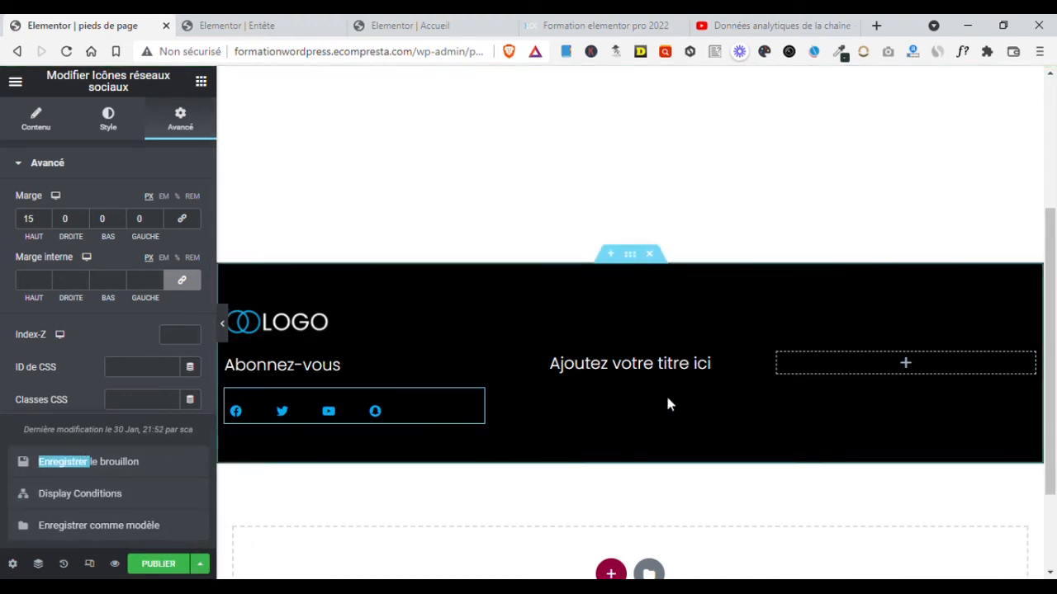
Step: Left-align the middle column's heading and replace its placeholder text with "Nos Pages"
click(752, 368)
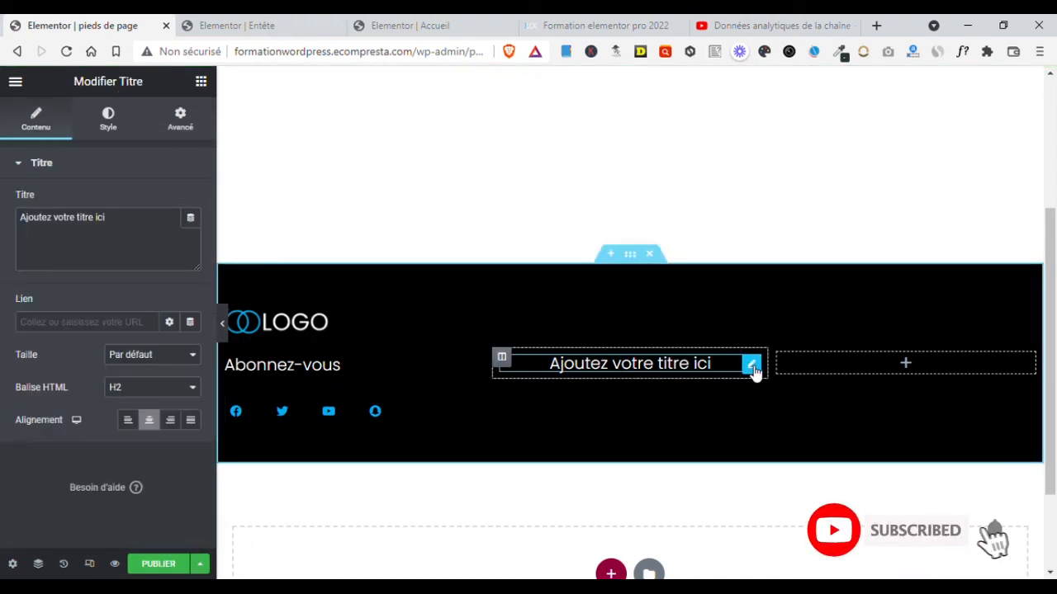
click(128, 420)
click(42, 235)
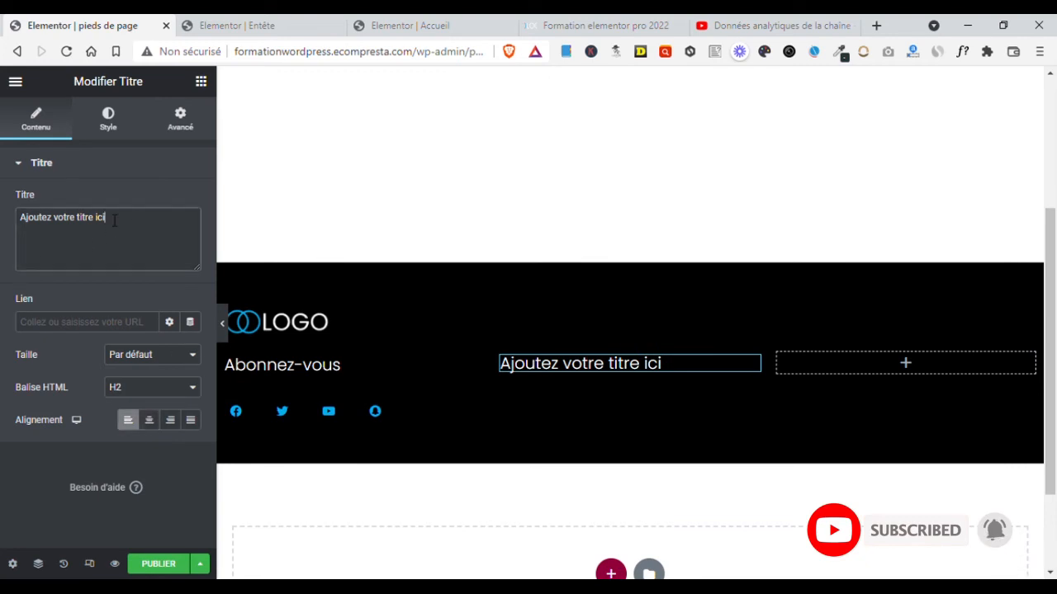
key(ctrl+a)
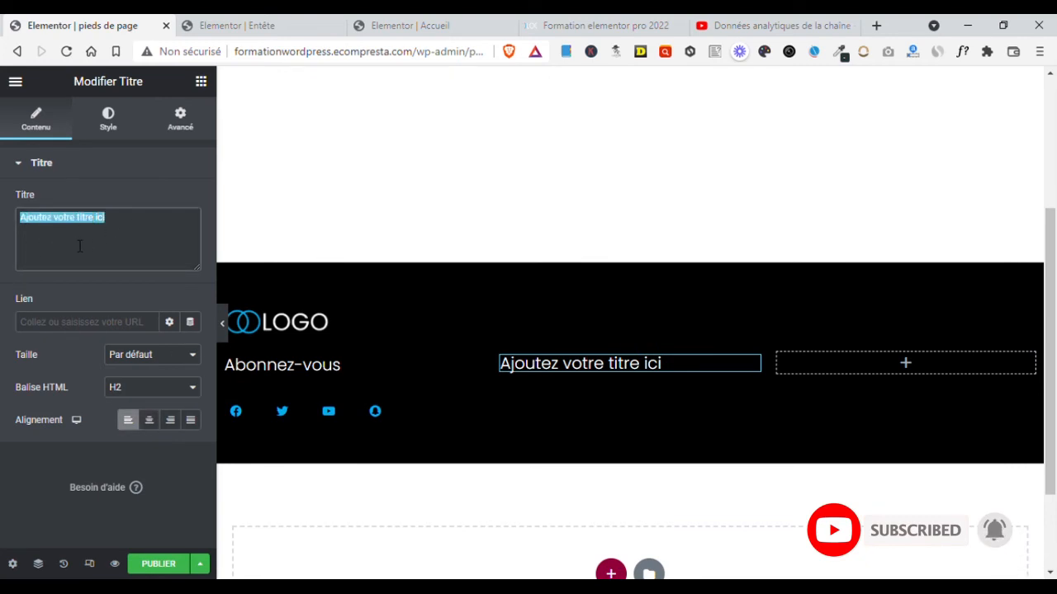
text(Nos pages)
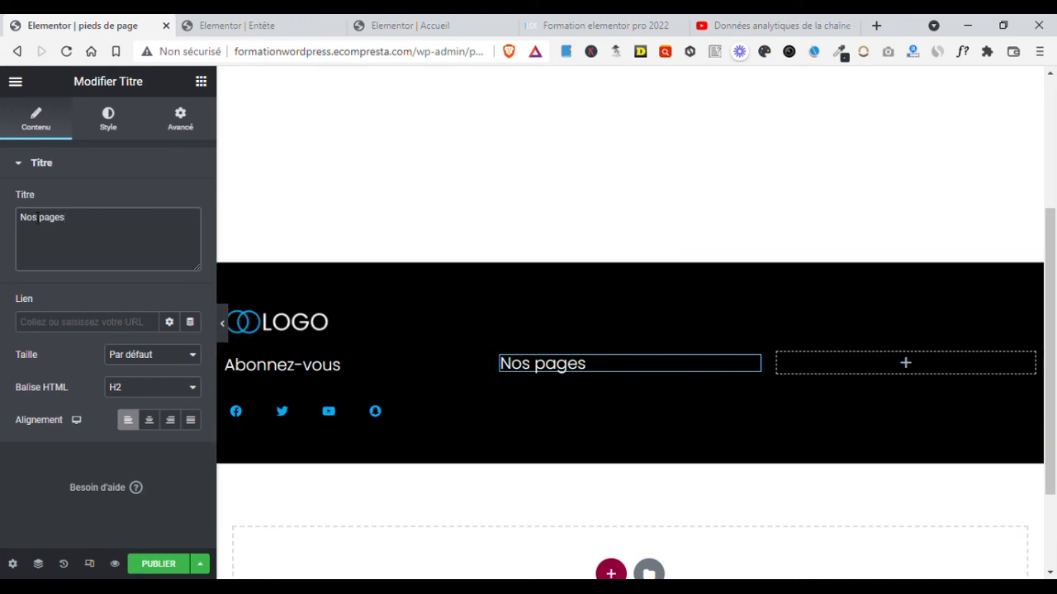
text(P)
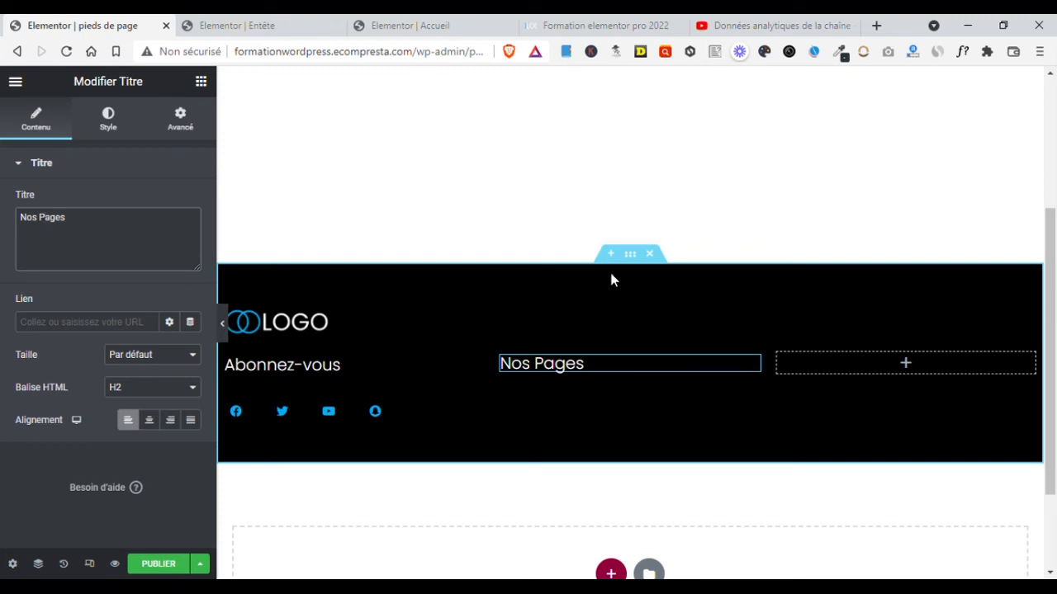
Step: Set the footer section's column position to Haut and give the section an unlinked top padding of 28 px
click(629, 256)
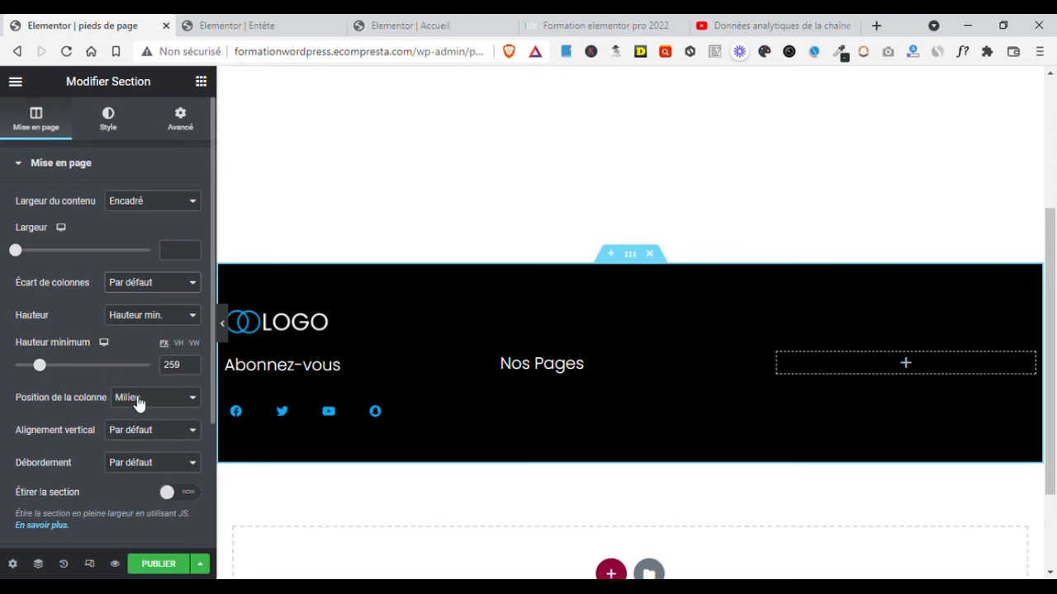
click(141, 436)
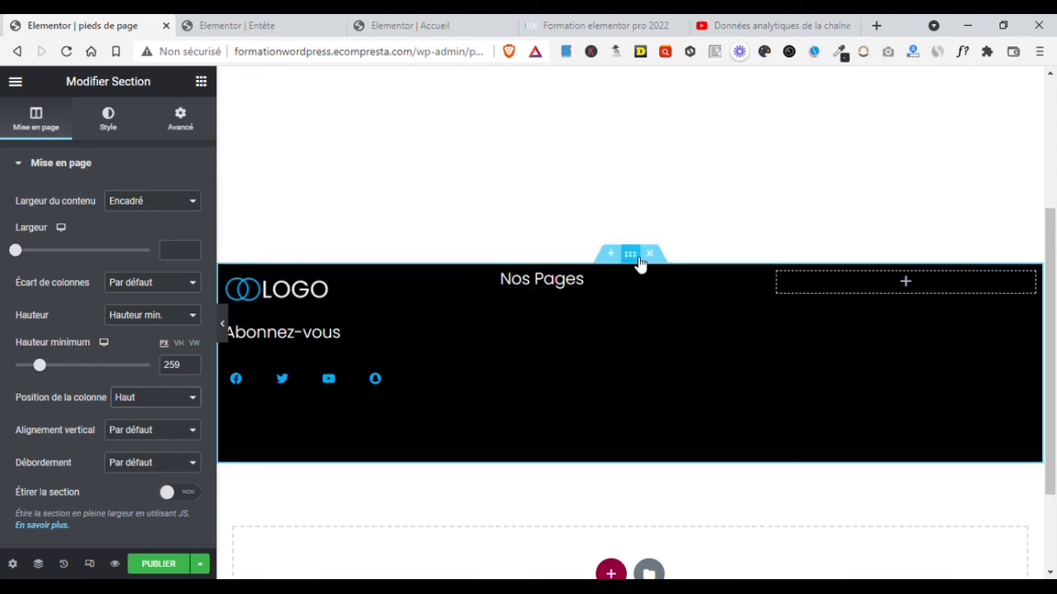
click(180, 120)
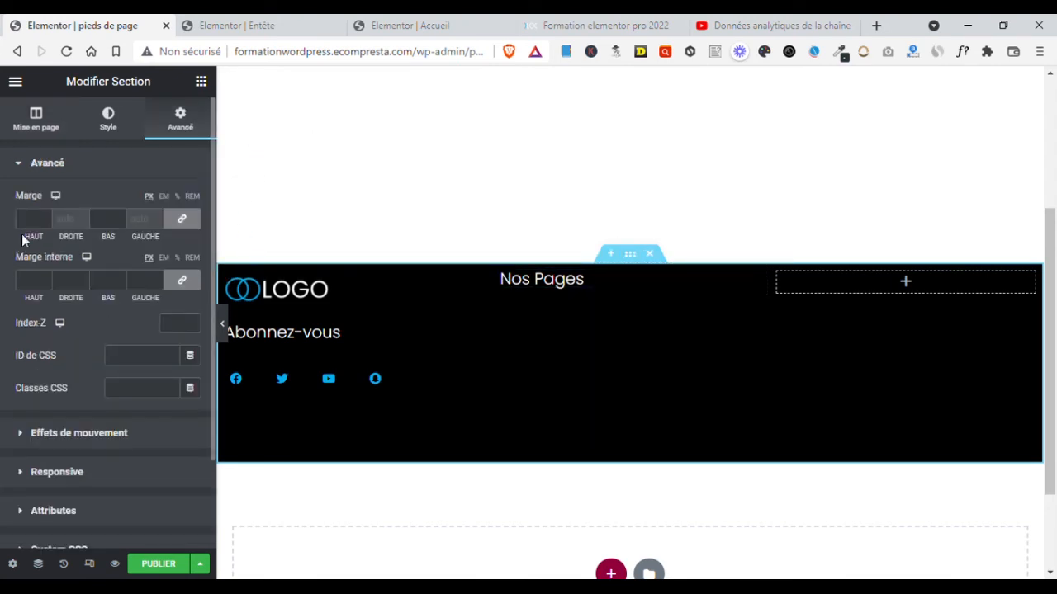
click(183, 220)
click(46, 216)
double_click(31, 223)
text(0)
click(189, 283)
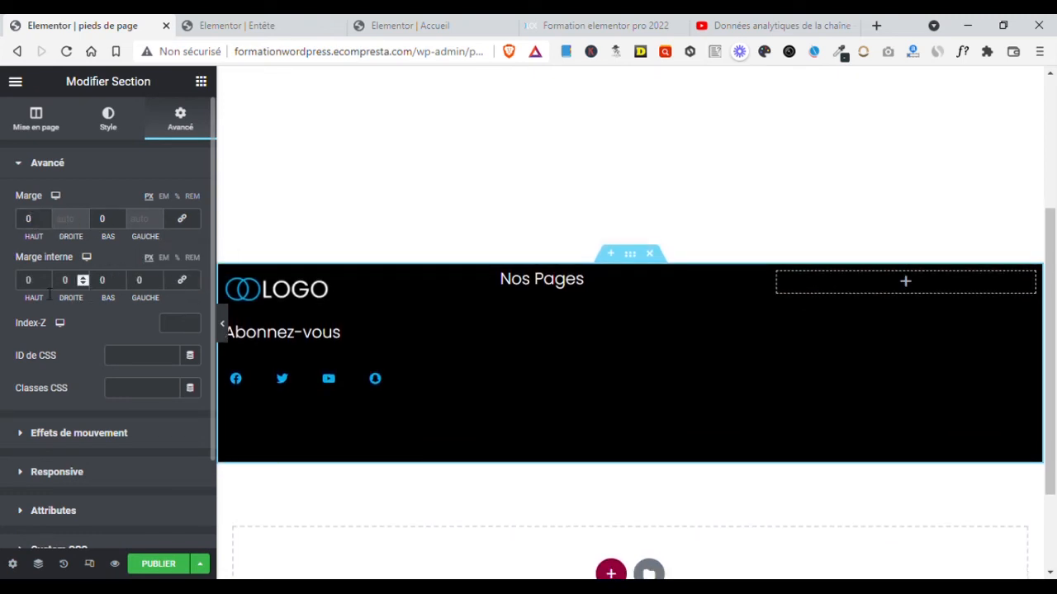
click(46, 279)
drag(46, 280, 49, 281)
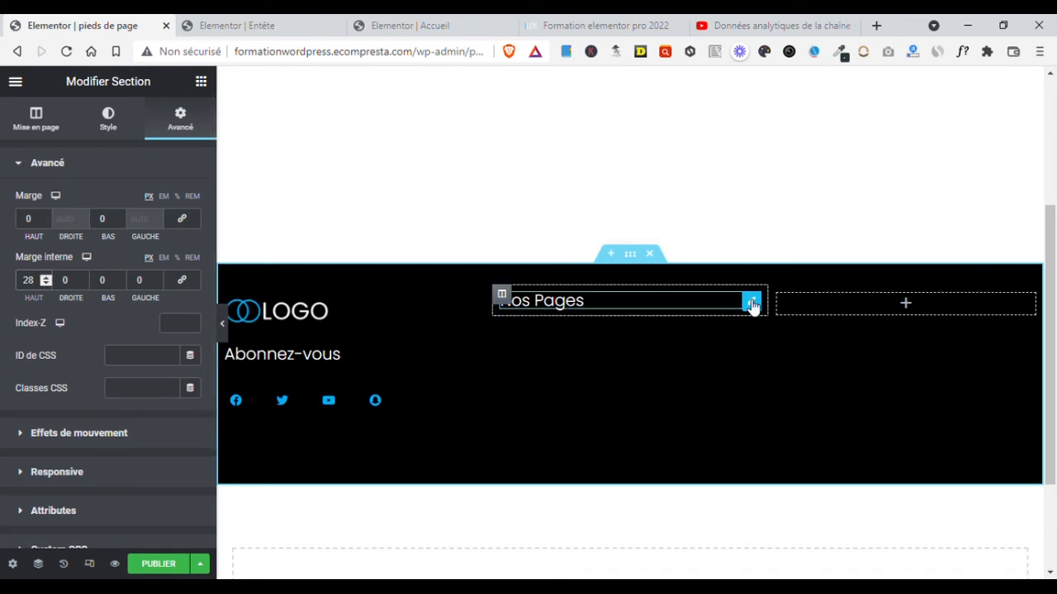
Step: Style the "Nos Pages" heading in uppercase with a font weight of 600 and a size of 17 px
click(752, 304)
click(108, 130)
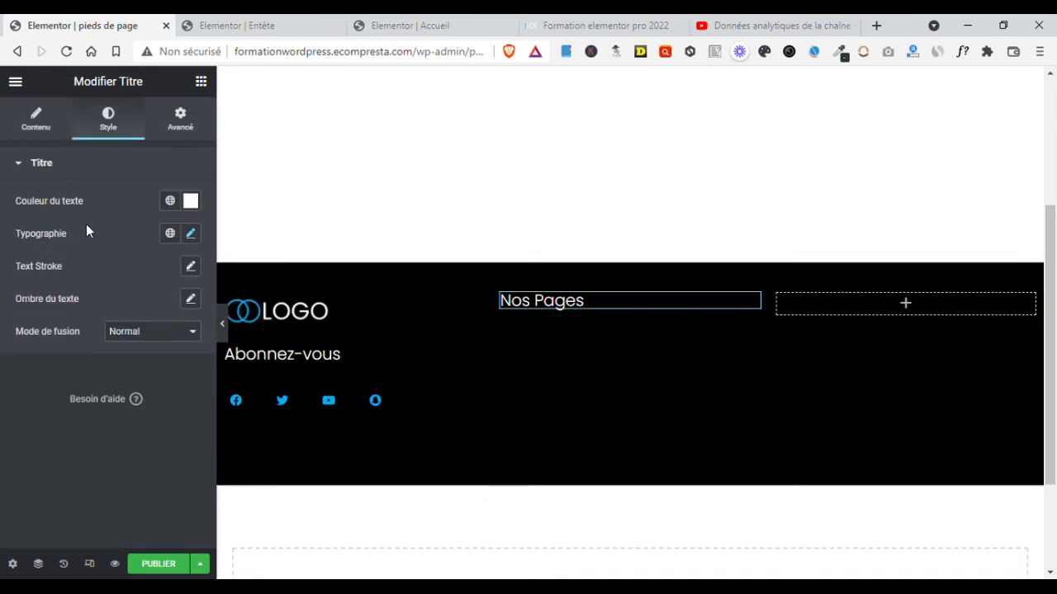
click(191, 236)
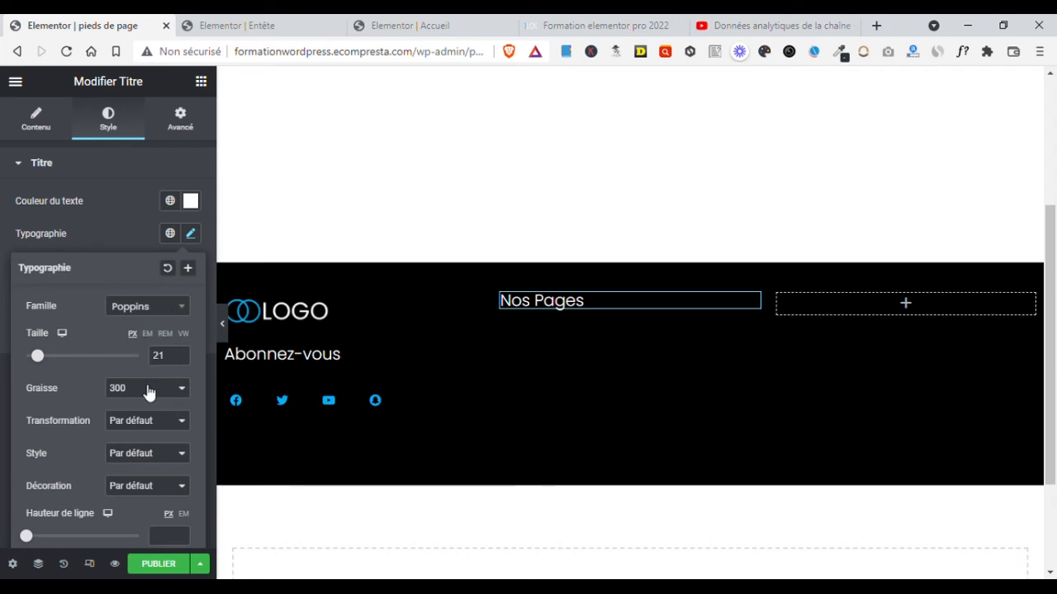
click(138, 455)
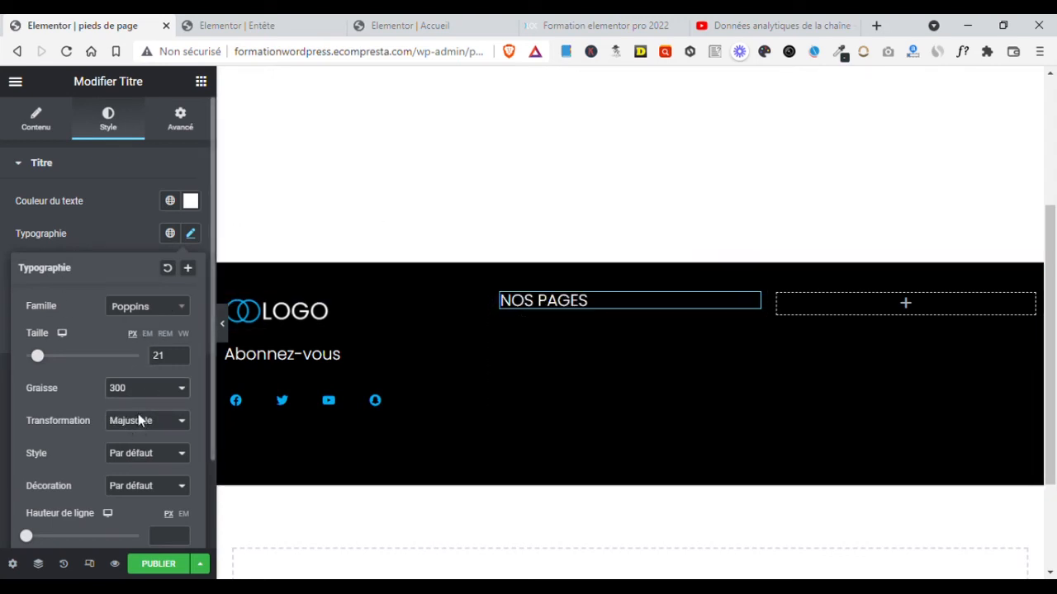
click(129, 443)
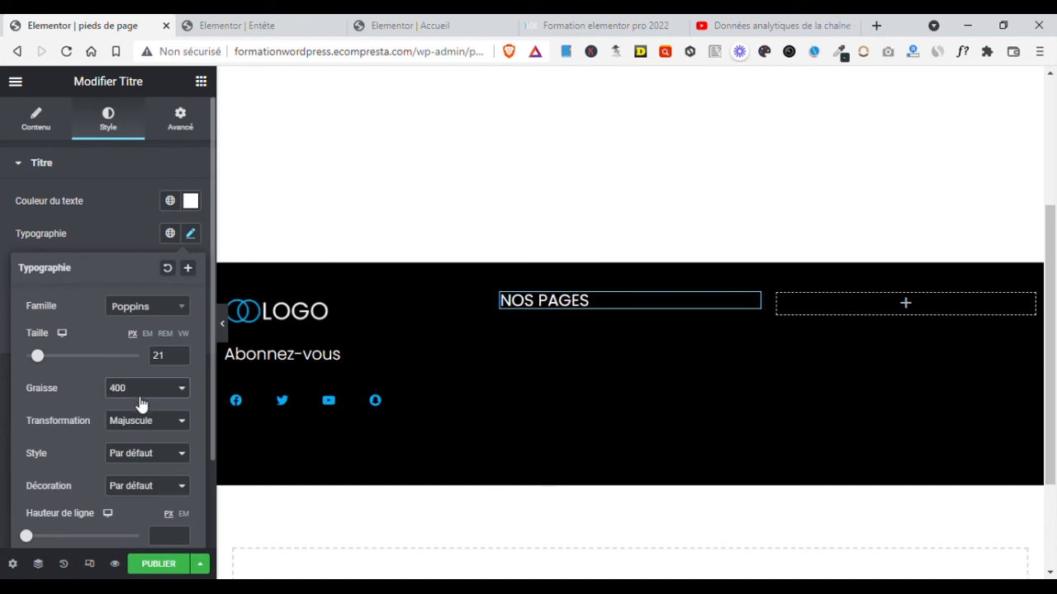
click(127, 466)
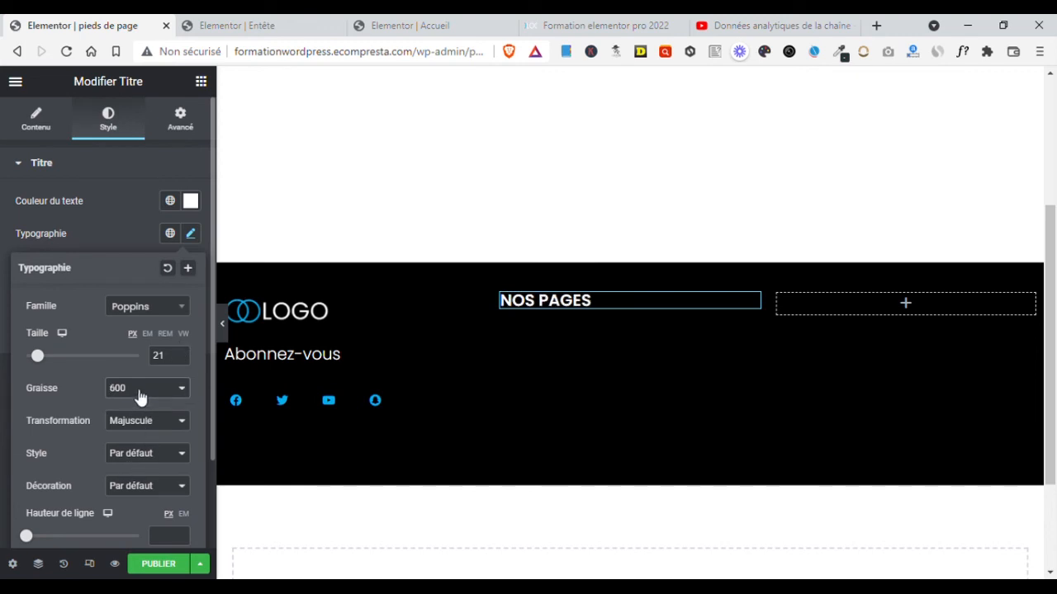
drag(43, 363, 41, 365)
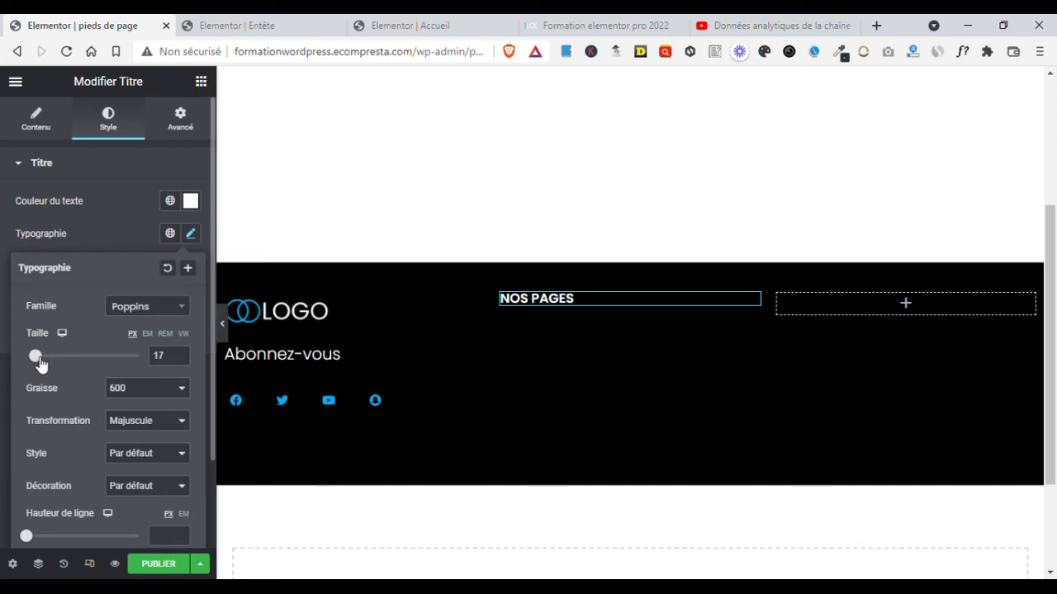
scroll(74, 396, down, 2)
drag(31, 433, 25, 430)
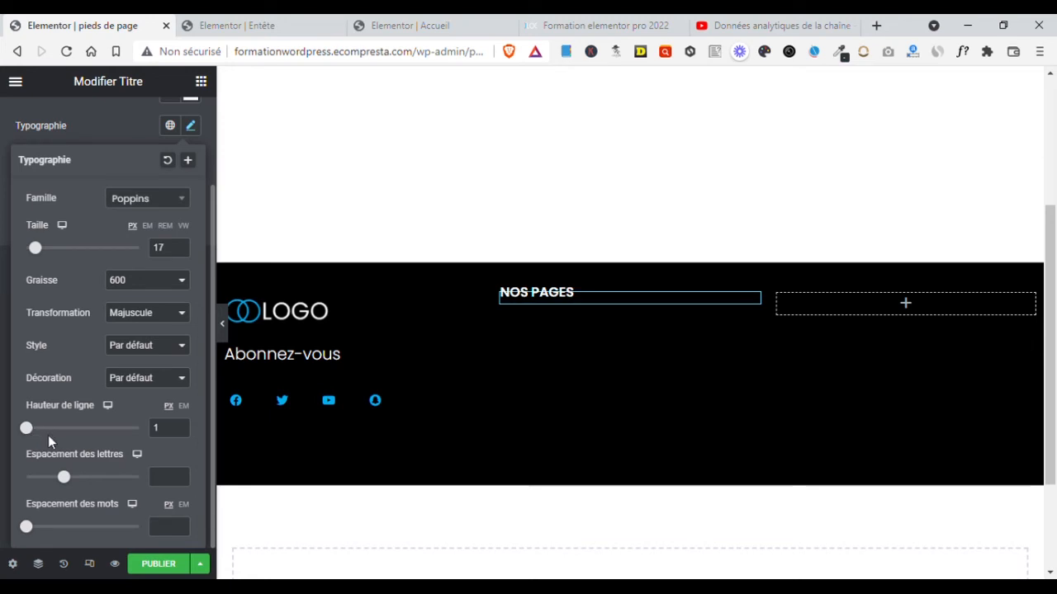
click(167, 428)
key(BackSpace)
Step: Set the "Nos Pages" heading's letter spacing to 4.9 and save the footer as a draft
drag(71, 479, 109, 484)
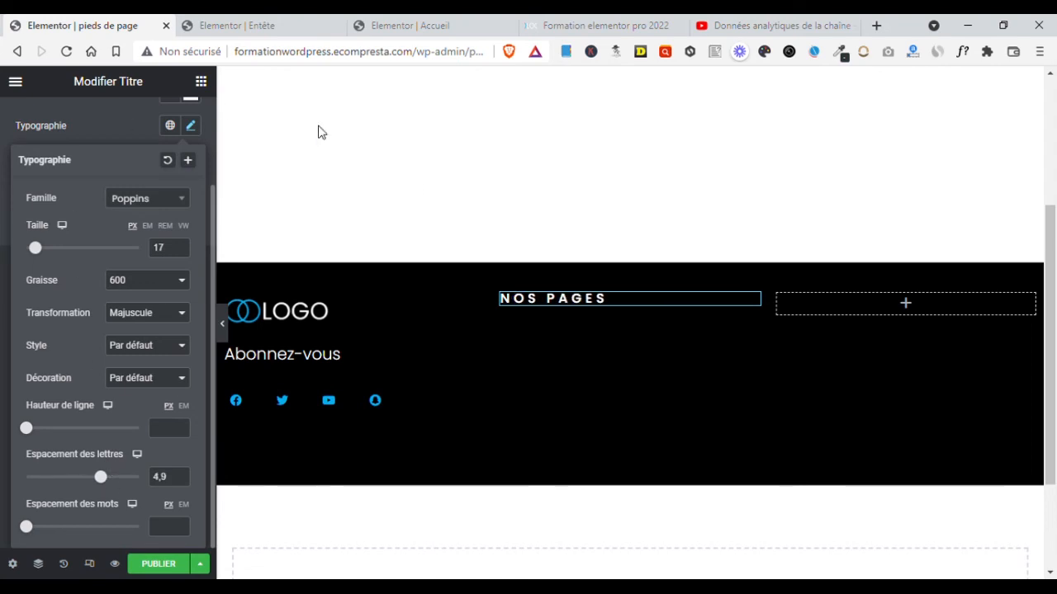
click(200, 564)
click(103, 463)
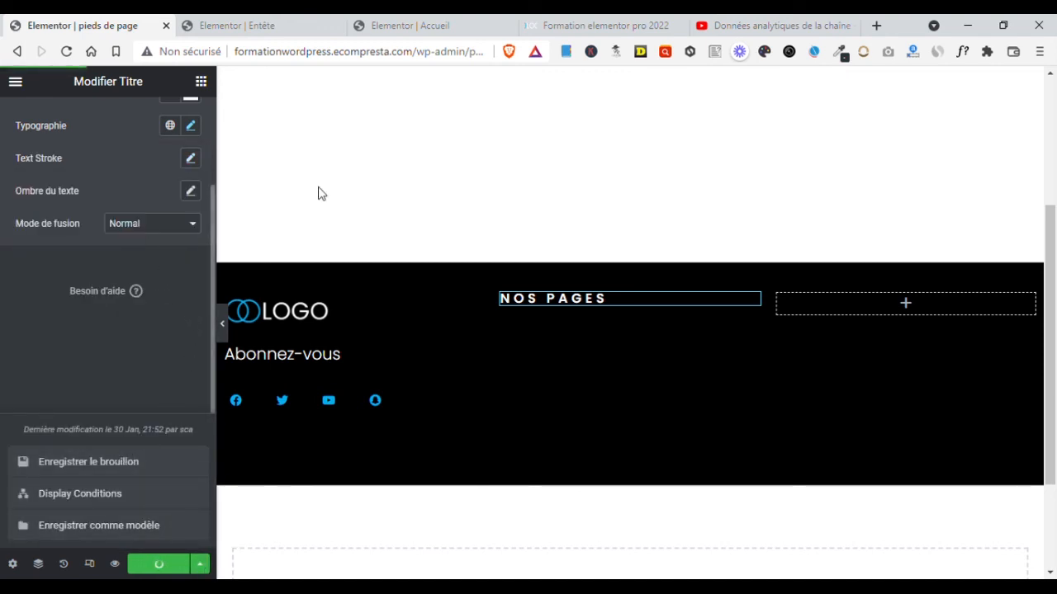
Step: Try to add a Nav Menu widget below the "Nos Pages" heading, save the draft, and reload the editor
mouse_move(1052, 303)
mouse_down()
mouse_move(1056, 313)
mouse_move(1056, 287)
mouse_up()
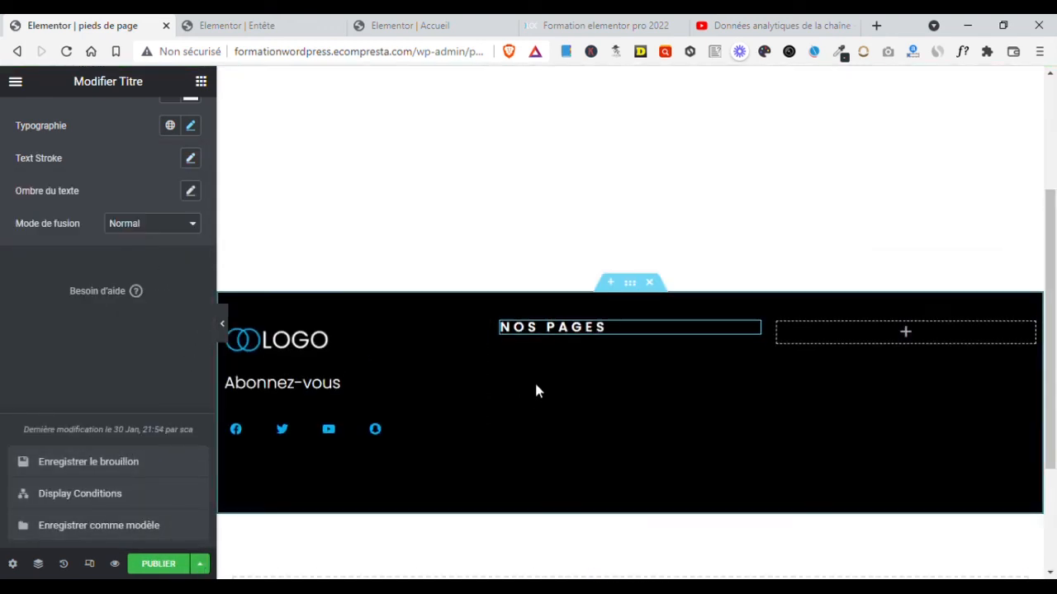
scroll(143, 240, up, 2)
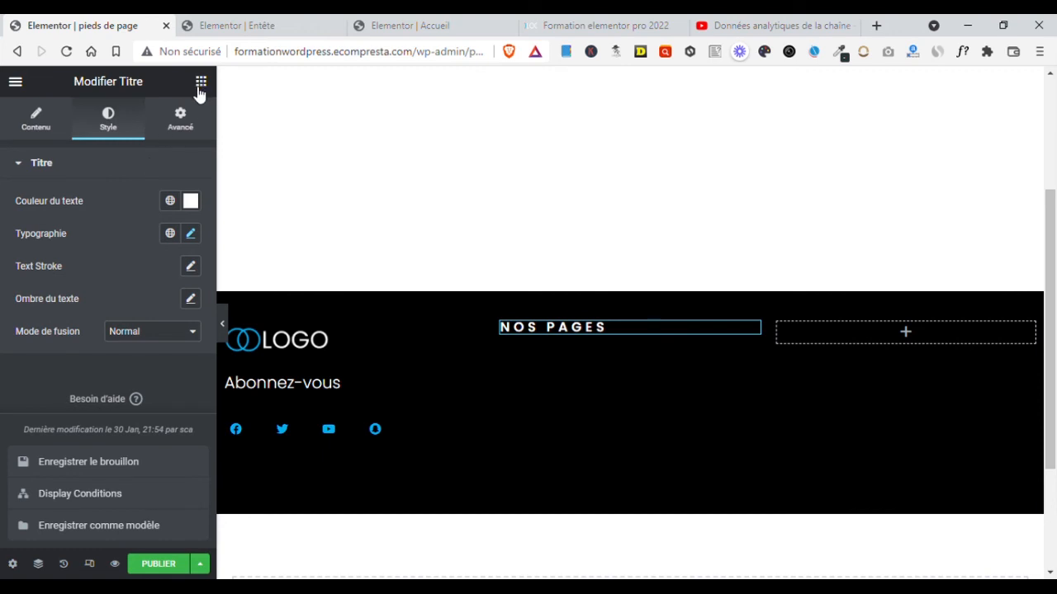
click(201, 81)
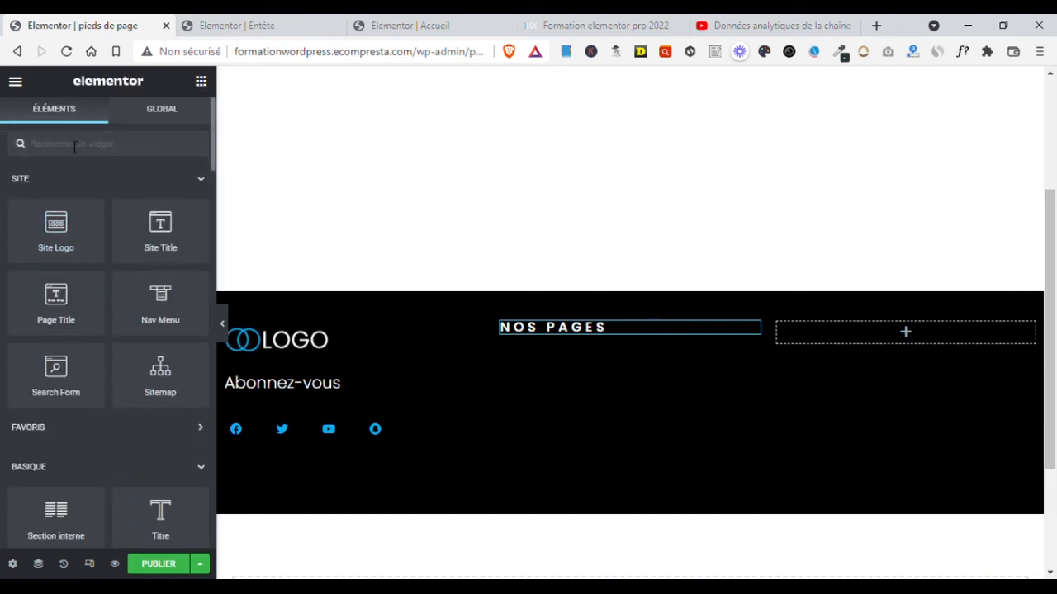
text(lis)
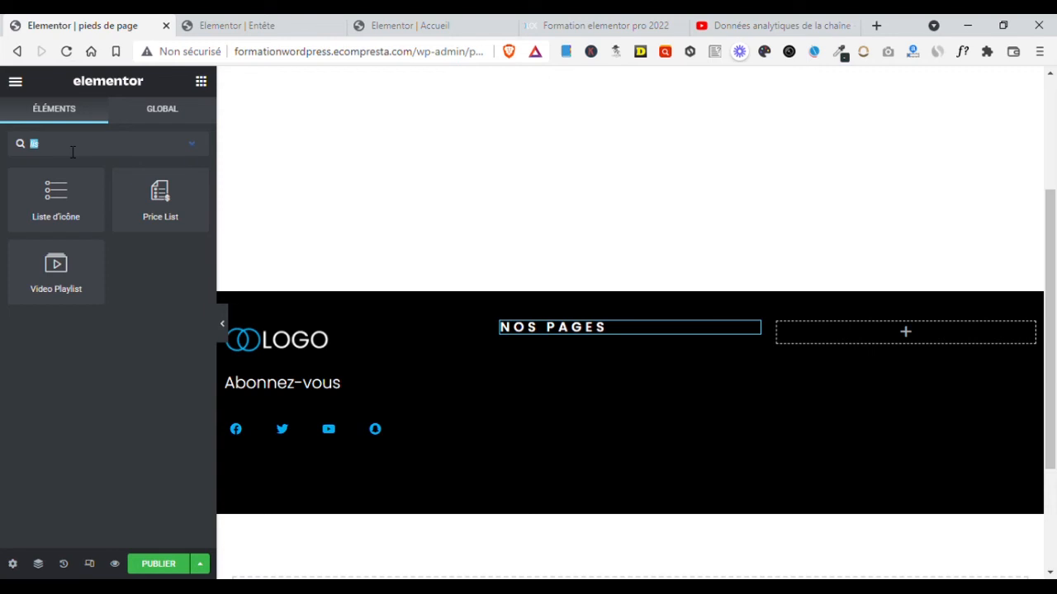
text(men)
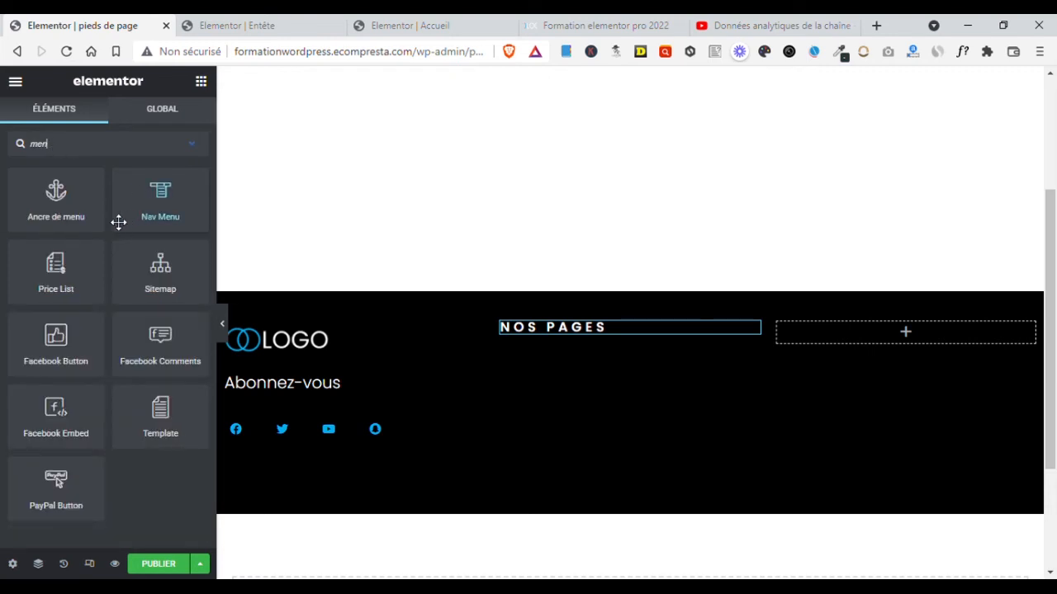
drag(163, 203, 606, 355)
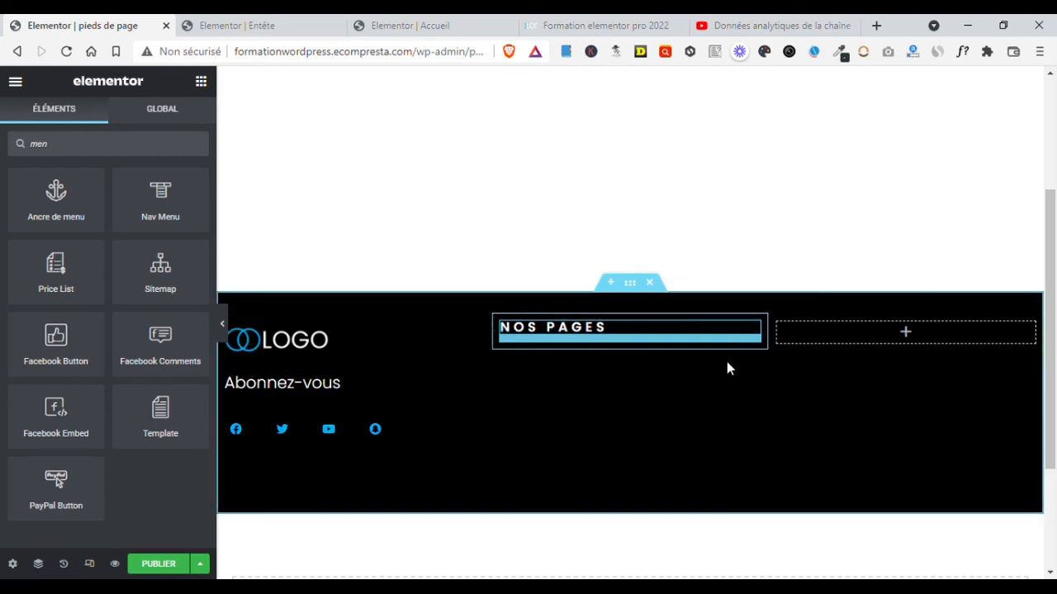
click(203, 563)
click(118, 464)
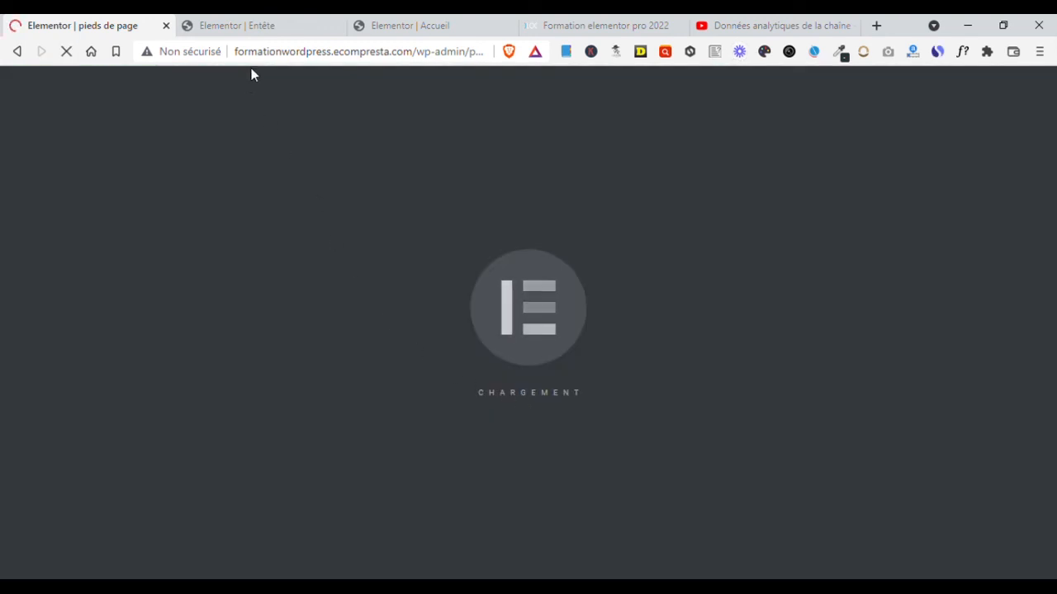
click(265, 24)
click(112, 23)
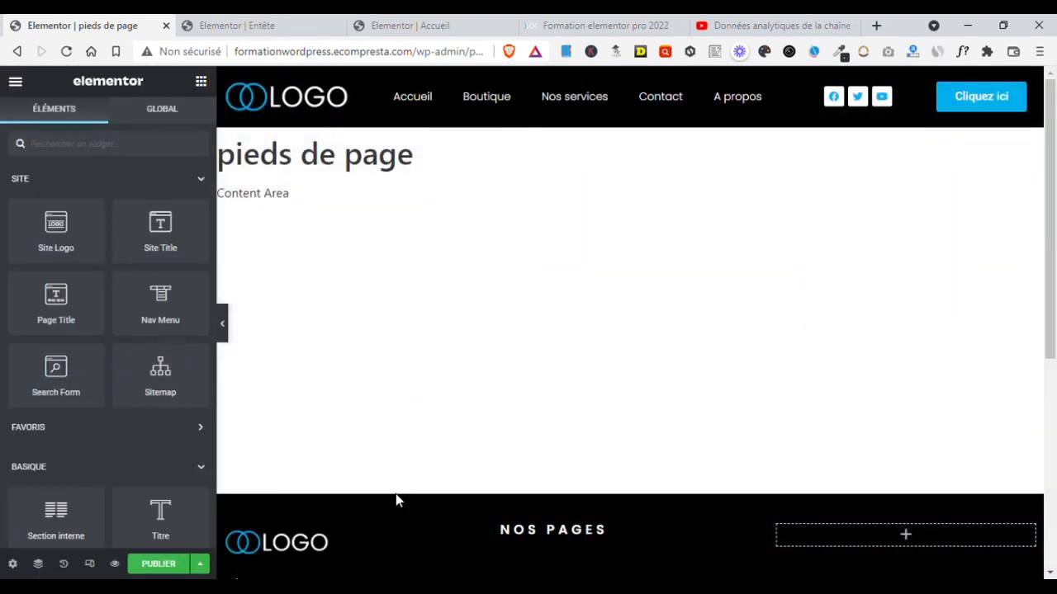
Step: Place a Nav Menu widget below the "Nos Pages" heading and set its layout to Vertical
scroll(545, 297, down, 3)
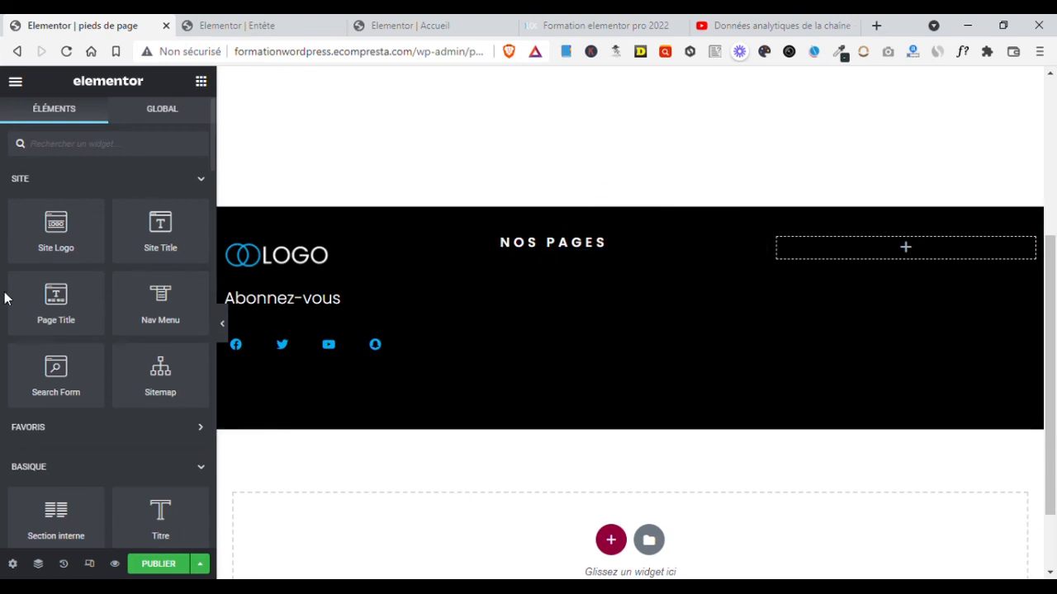
drag(173, 304, 558, 257)
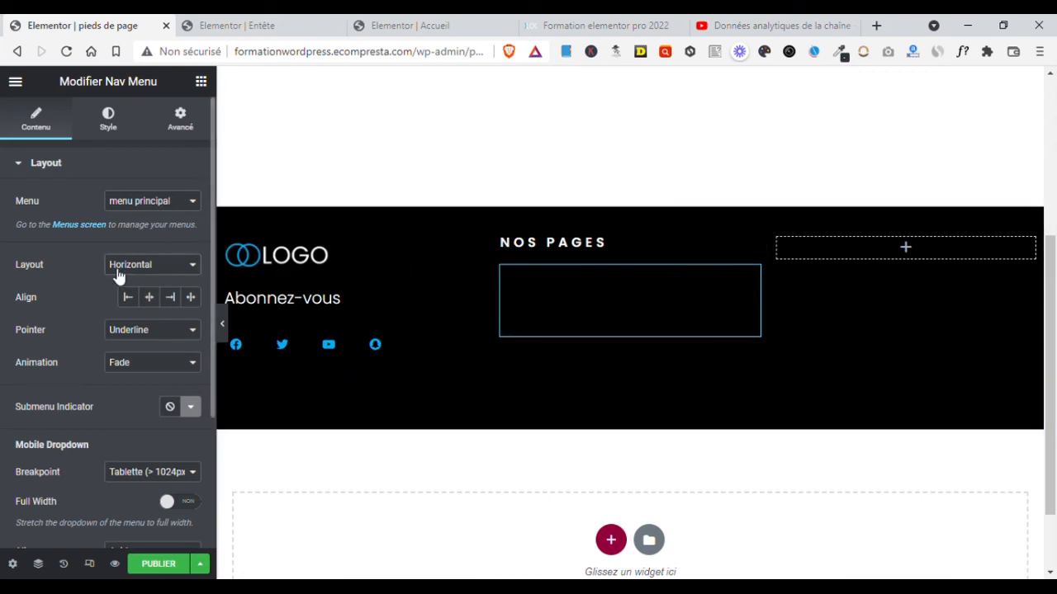
click(123, 299)
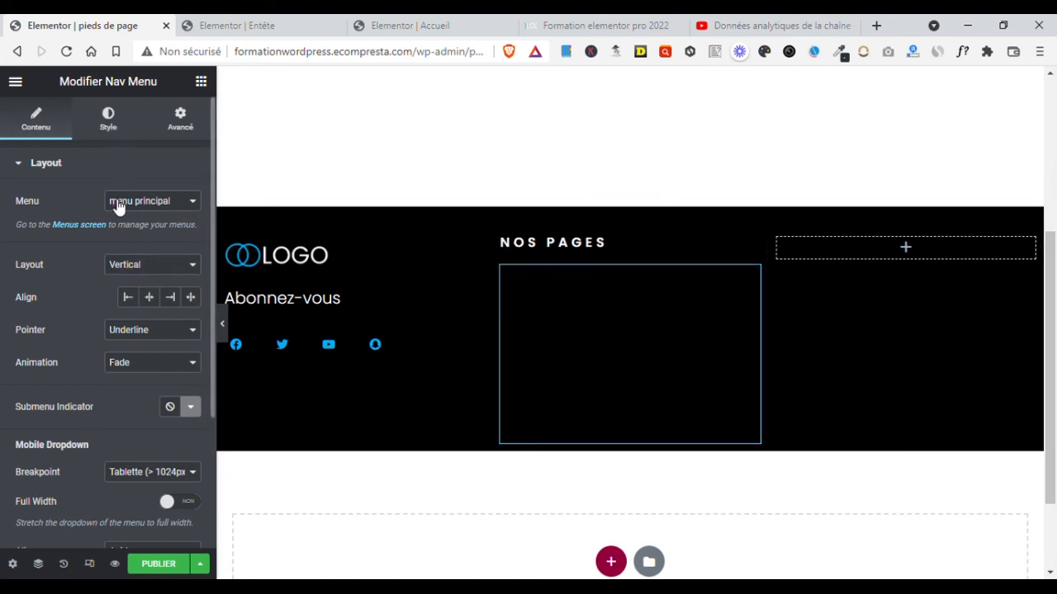
Step: Set the normal-state text color of the footer's navigation menu to white
click(107, 132)
click(192, 265)
click(123, 335)
drag(72, 305, 52, 310)
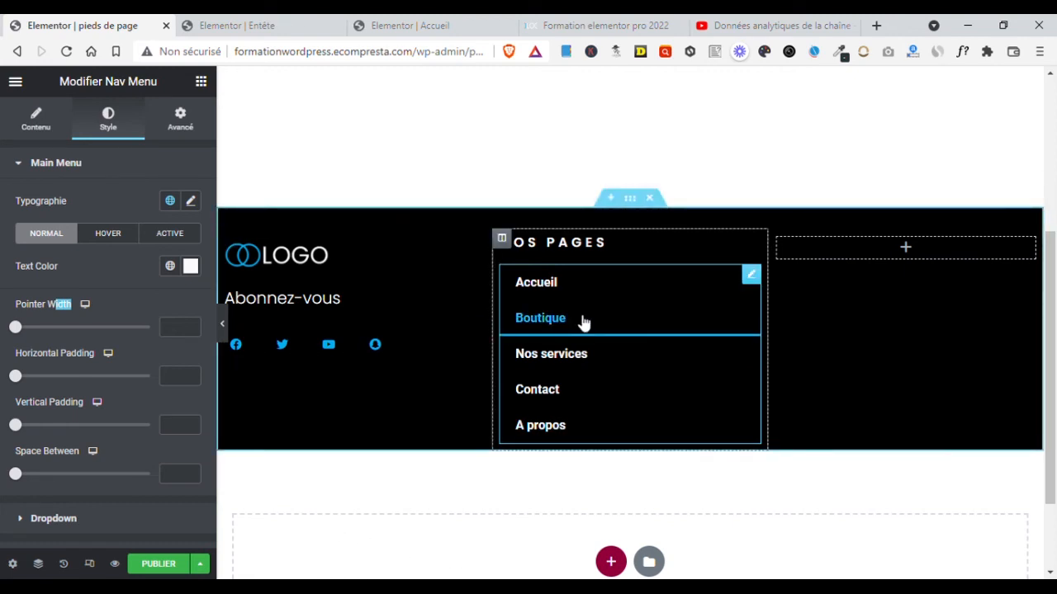
Step: Set the navigation menu's typography to the Poppins font with a weight of 300
click(190, 201)
click(144, 273)
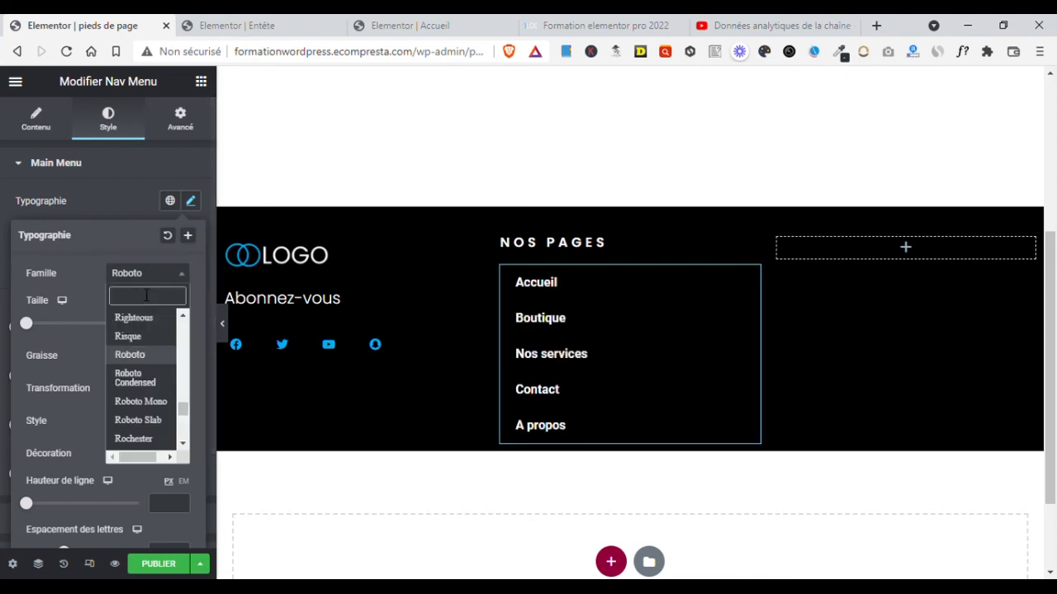
text(popp)
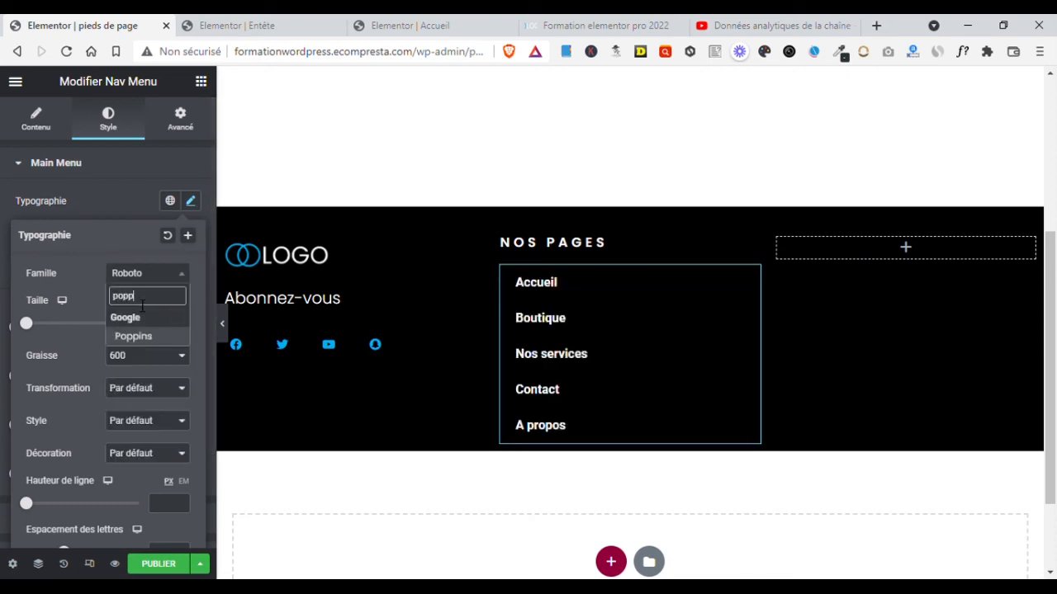
click(134, 339)
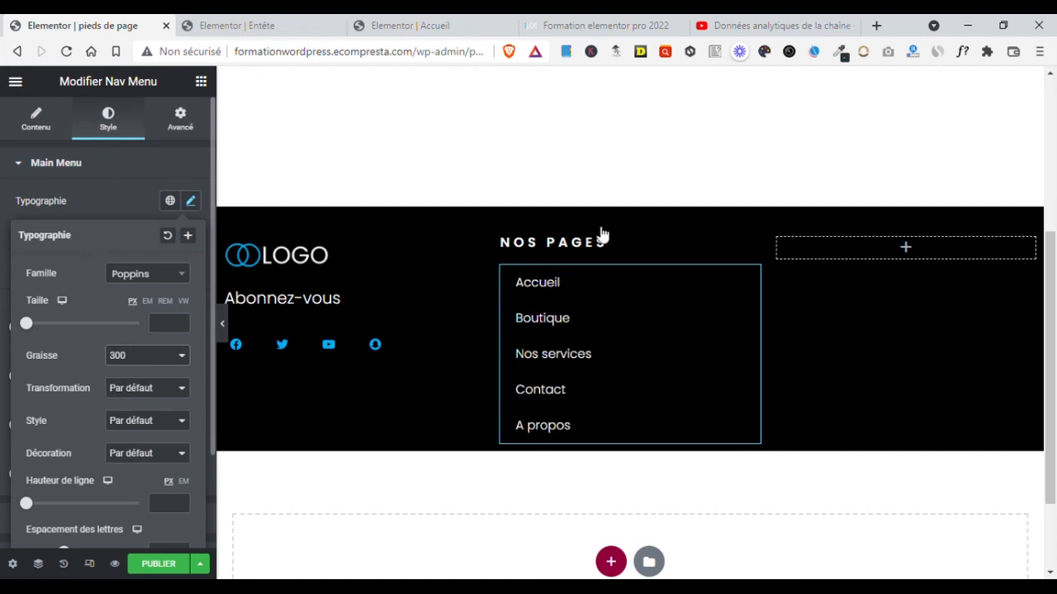
click(99, 201)
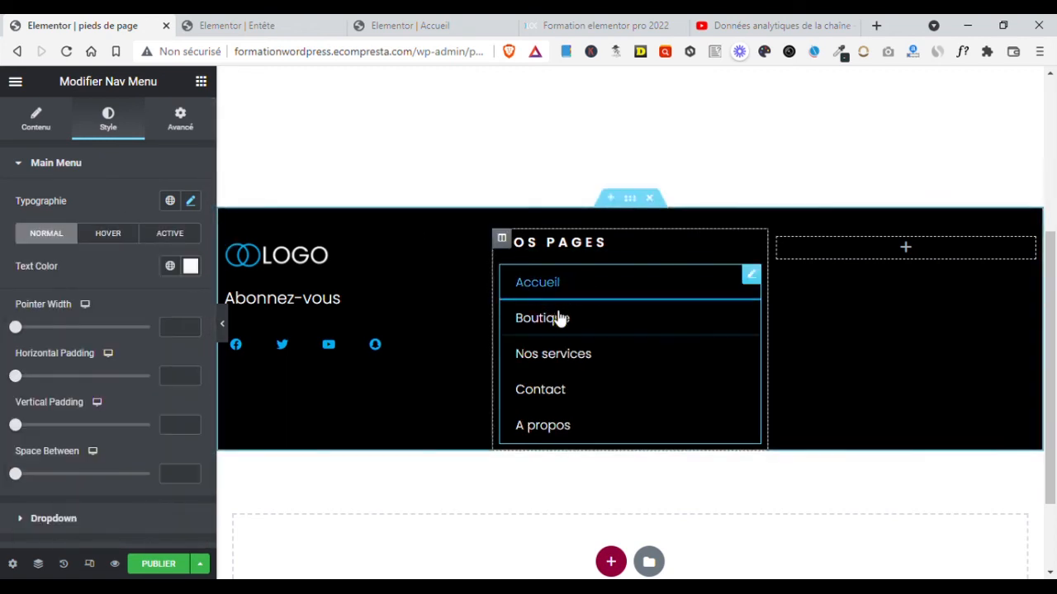
Step: Make the navigation menu's hover pointer color fully transparent
click(112, 235)
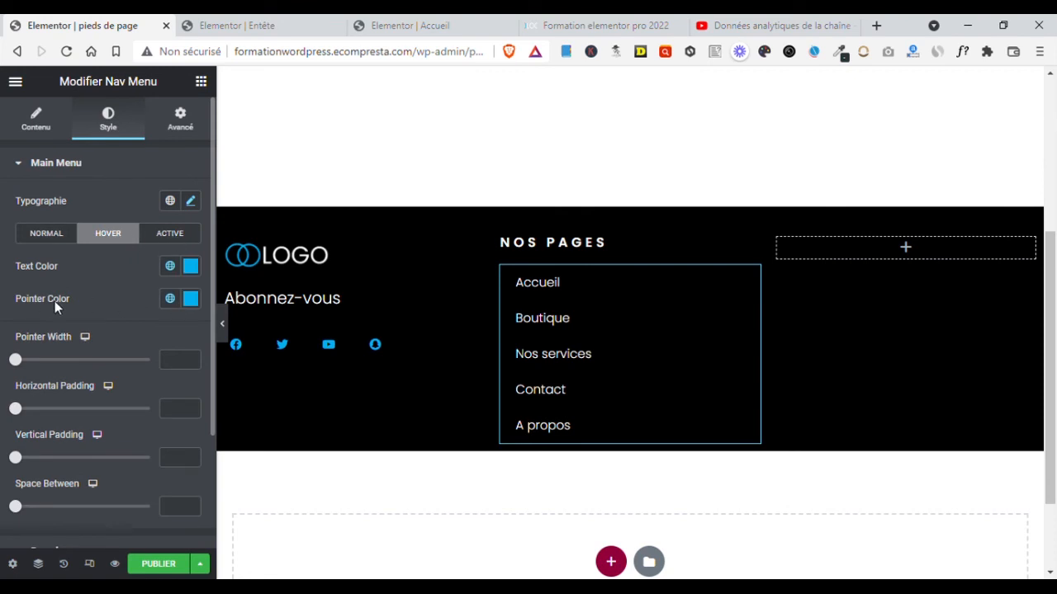
click(191, 299)
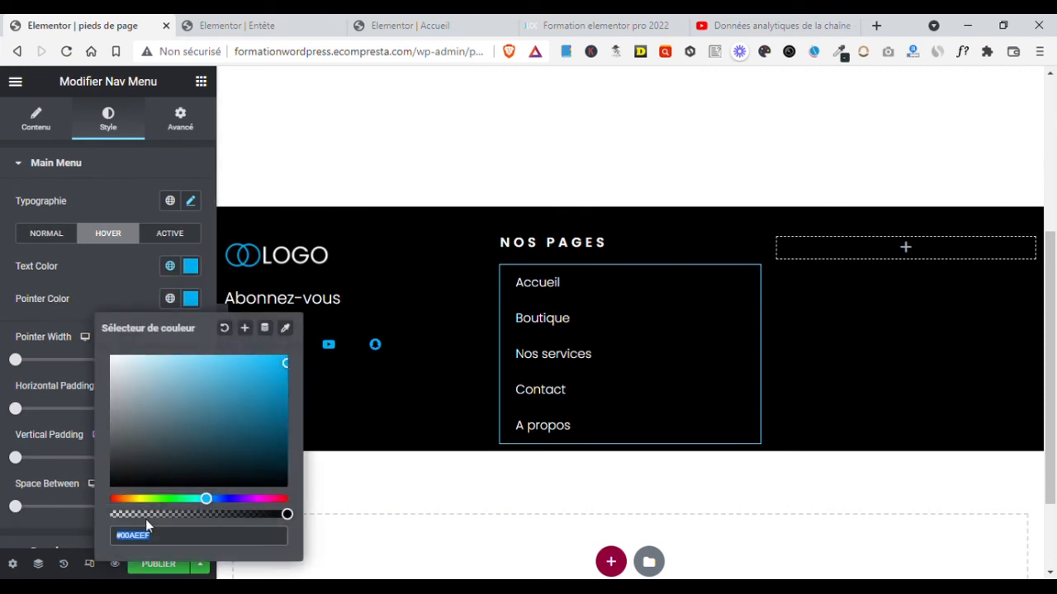
drag(134, 526, 92, 510)
click(36, 391)
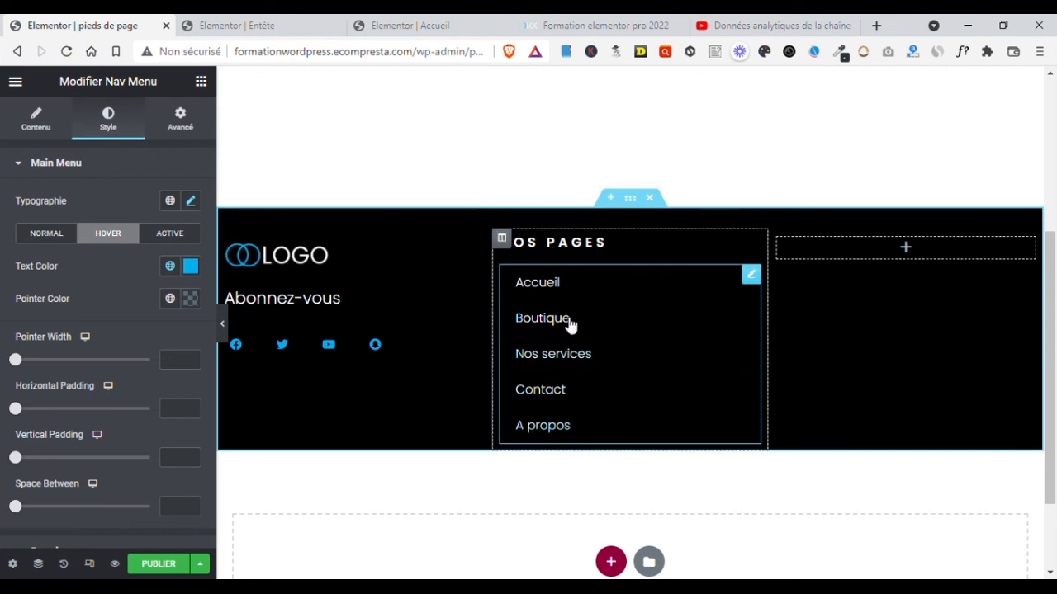
Step: Look through the navigation menu's dropdown and toggle button style settings
scroll(77, 327, down, 2)
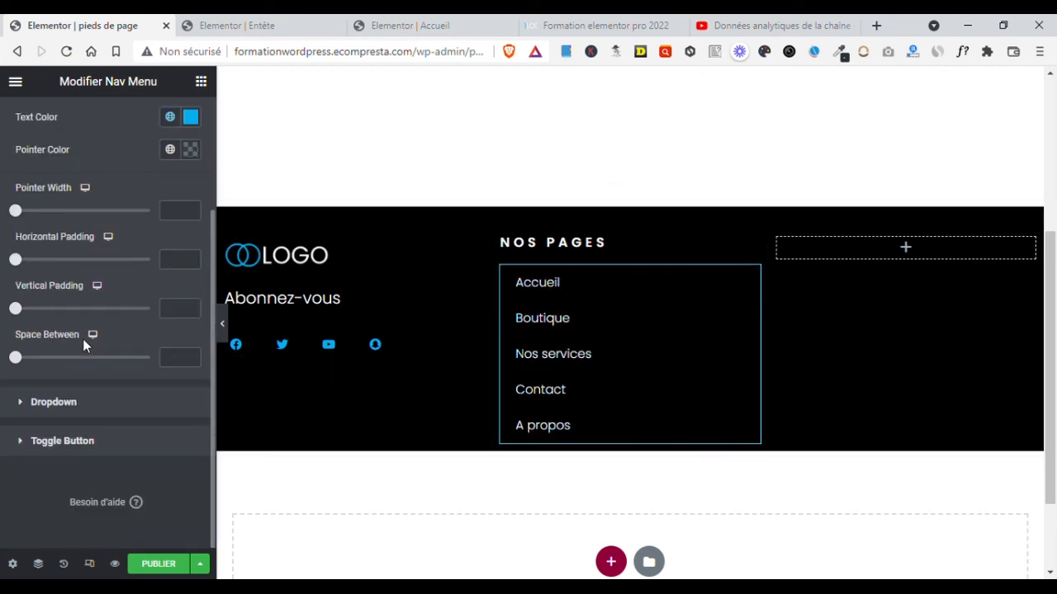
click(61, 401)
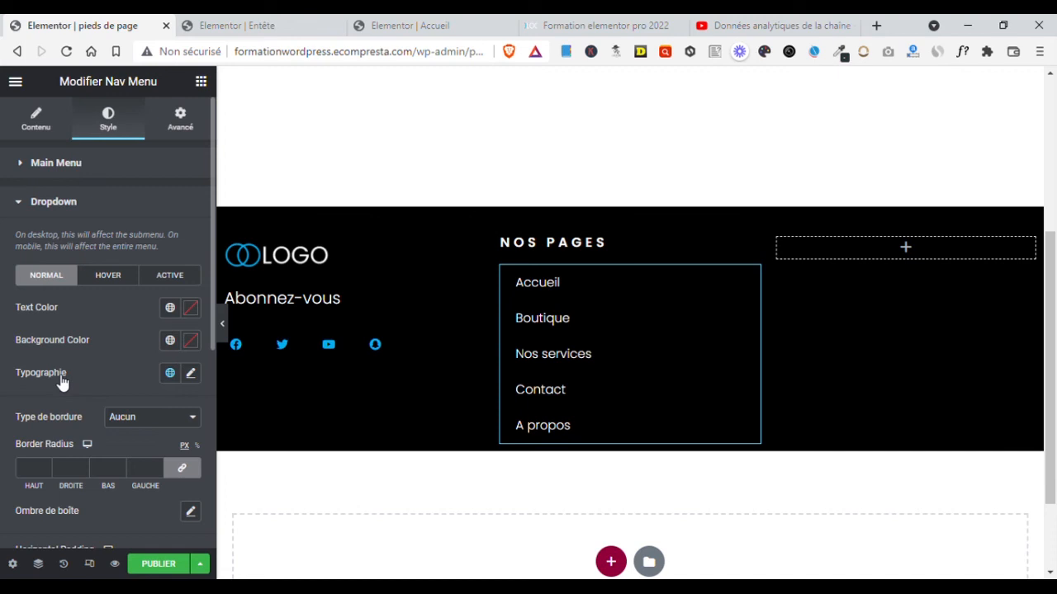
scroll(93, 306, down, 5)
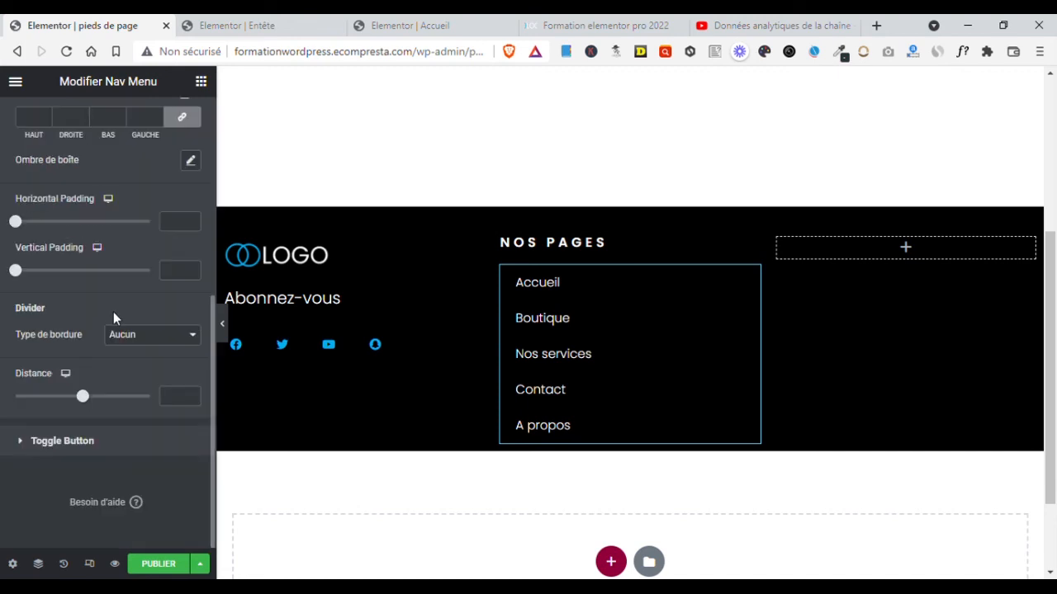
click(60, 445)
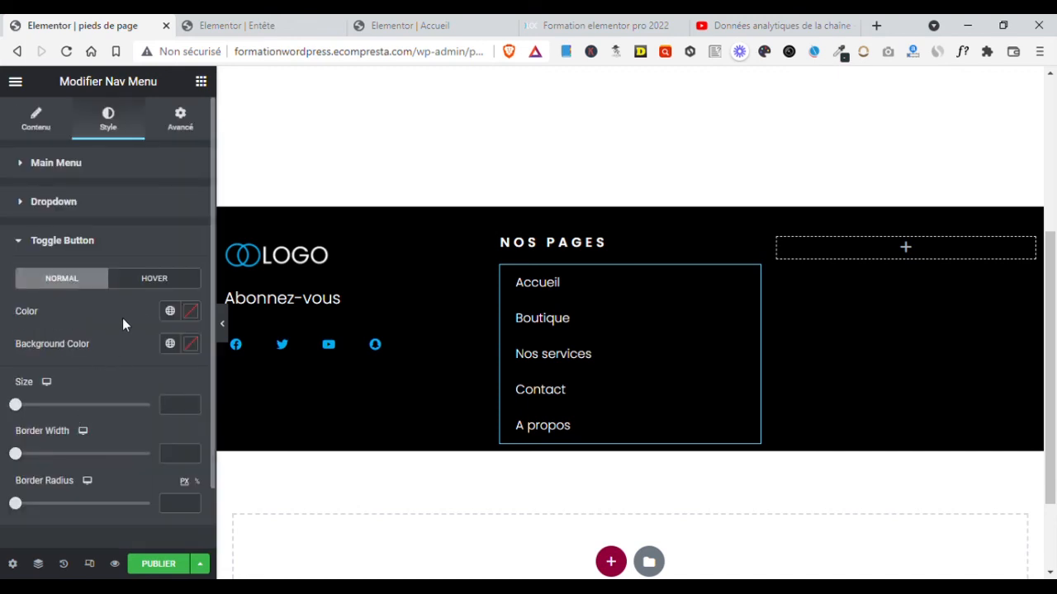
scroll(137, 314, down, 1)
scroll(146, 312, up, 1)
Step: Preview the footer at tablet size and left-align the navigation menu's mobile toggle button
click(36, 120)
scroll(123, 339, down, 3)
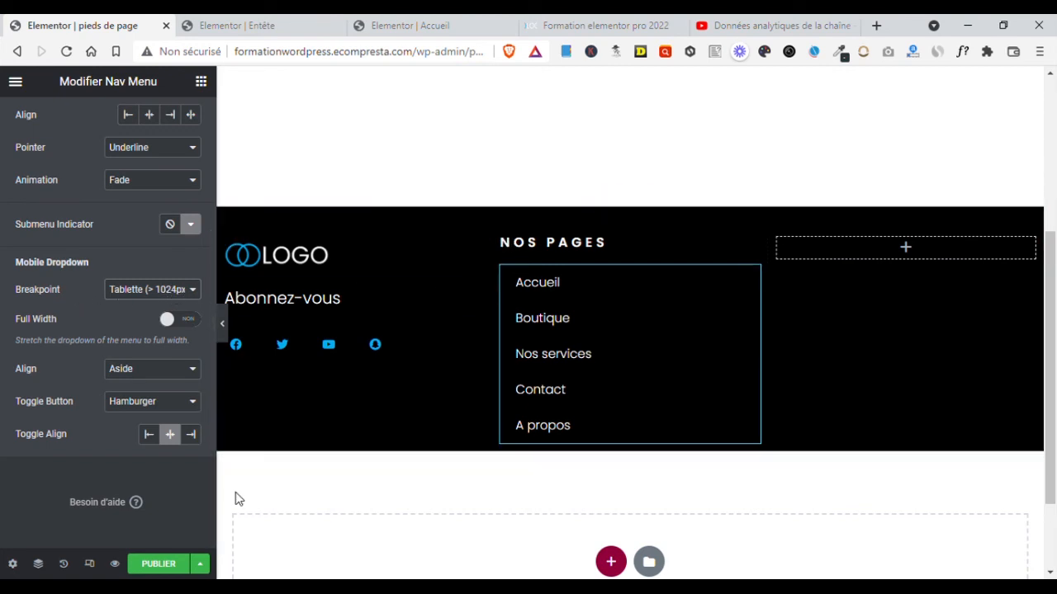
click(90, 564)
click(269, 82)
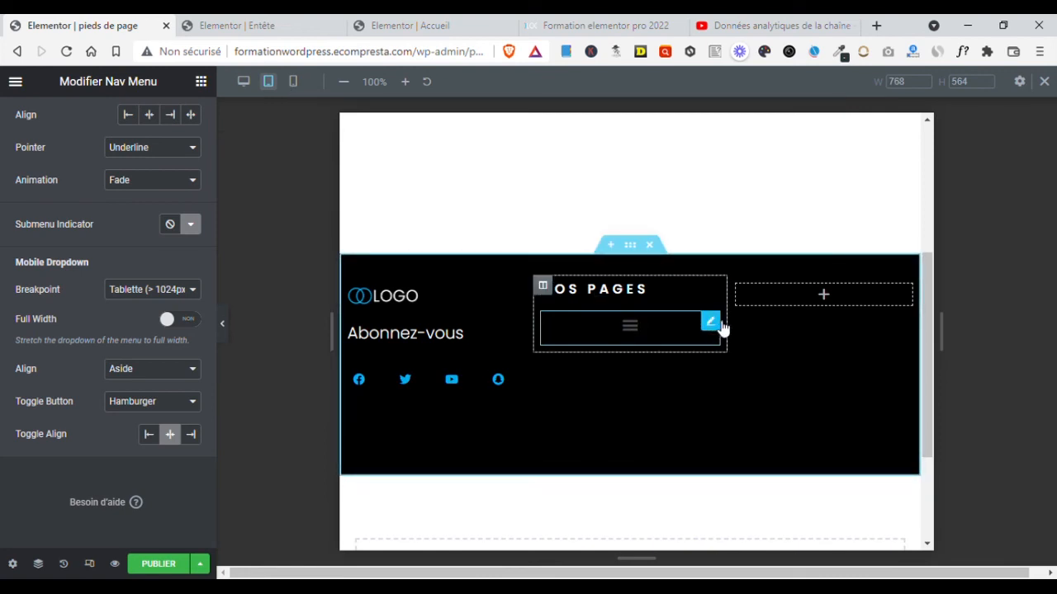
click(149, 435)
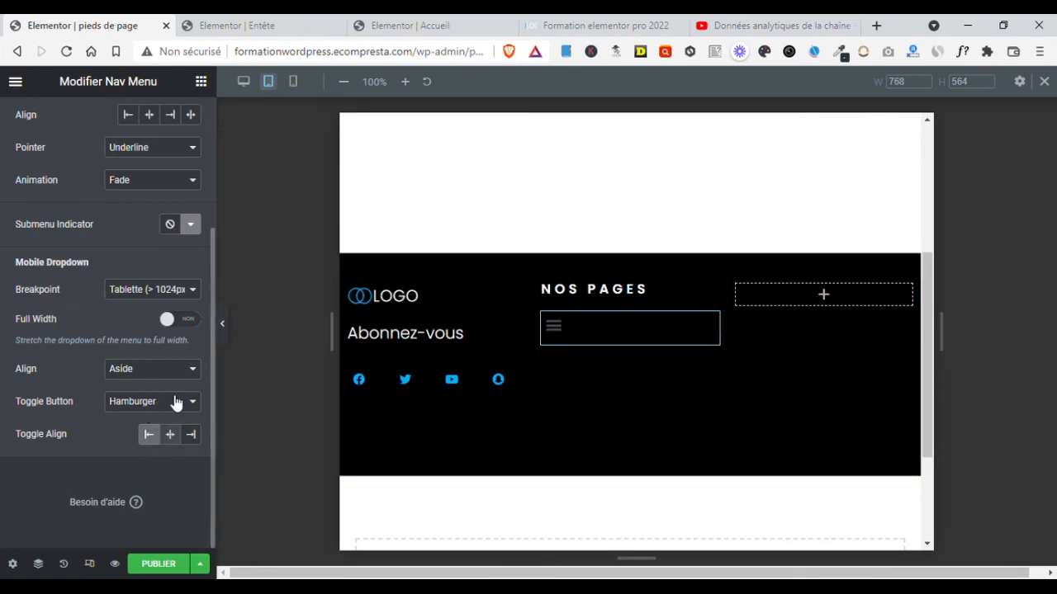
Step: Set the navigation menu's mobile dropdown breakpoint to None and check the footer at mobile and tablet sizes before returning to desktop view
click(294, 83)
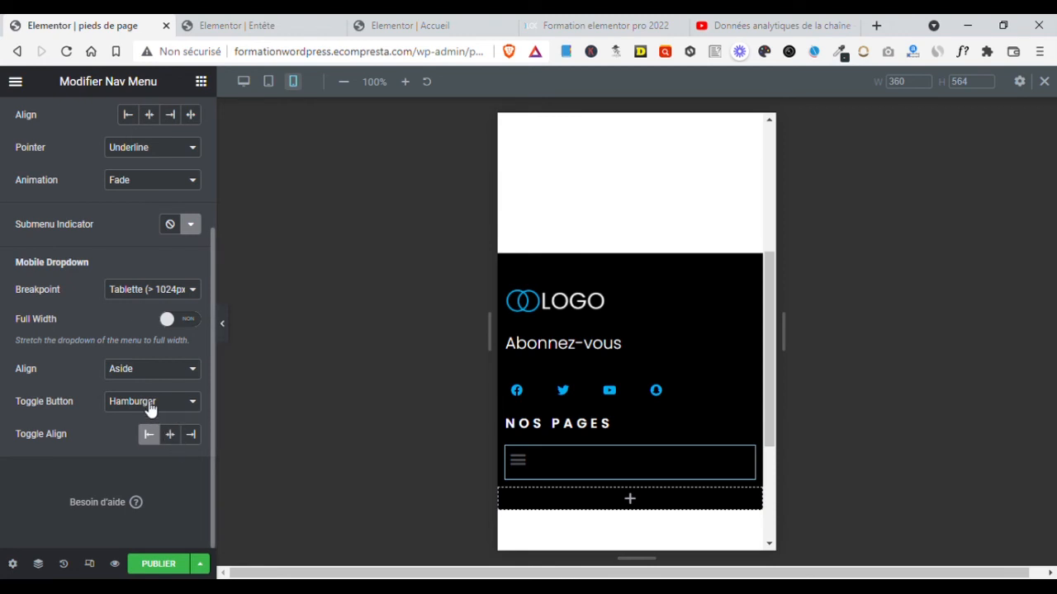
click(118, 333)
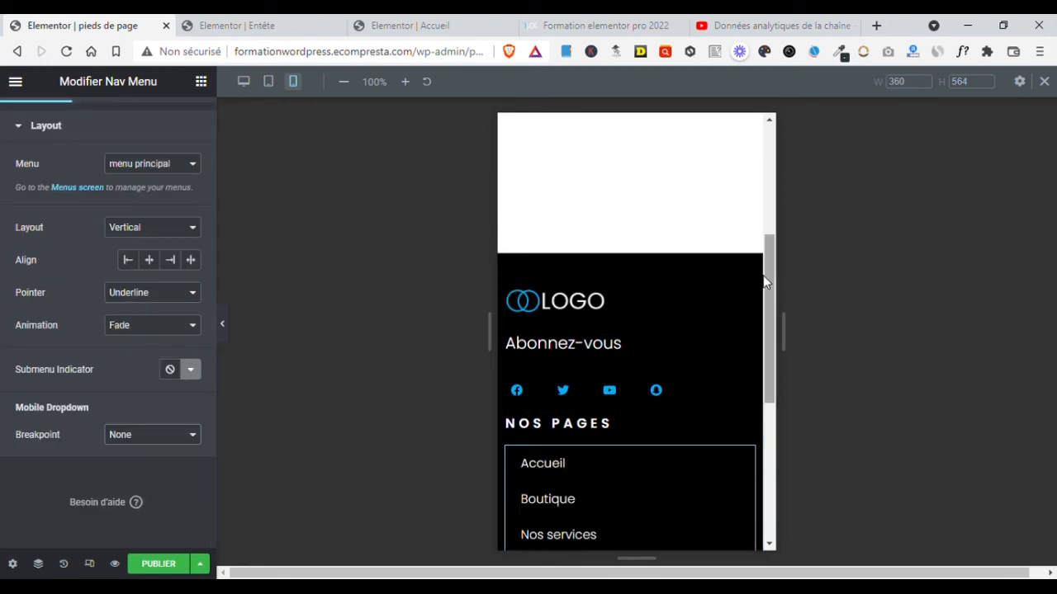
scroll(762, 374, down, 5)
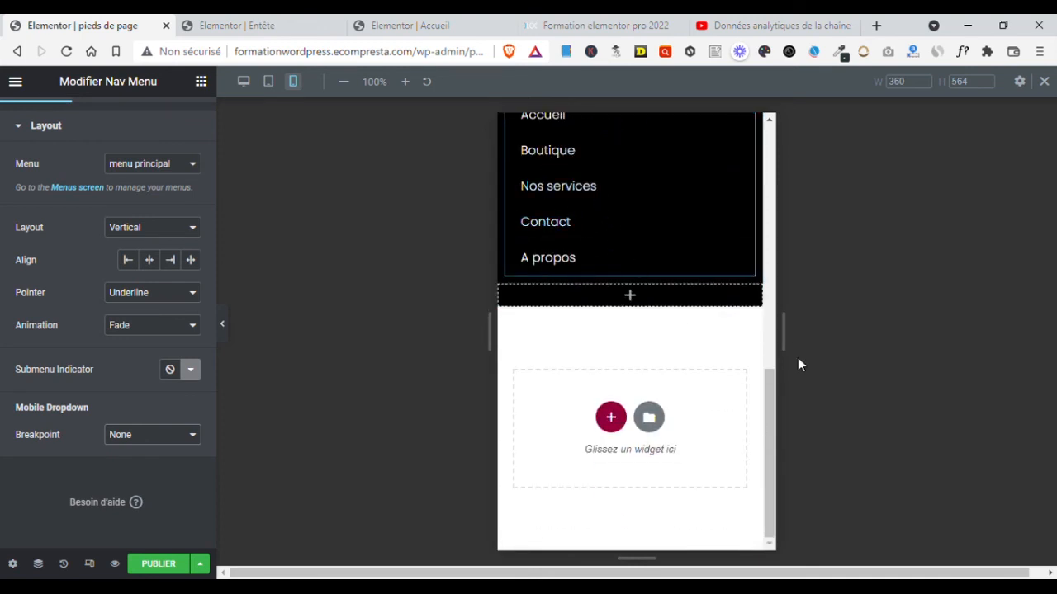
mouse_move(769, 434)
mouse_down()
mouse_move(763, 307)
mouse_move(755, 429)
mouse_up()
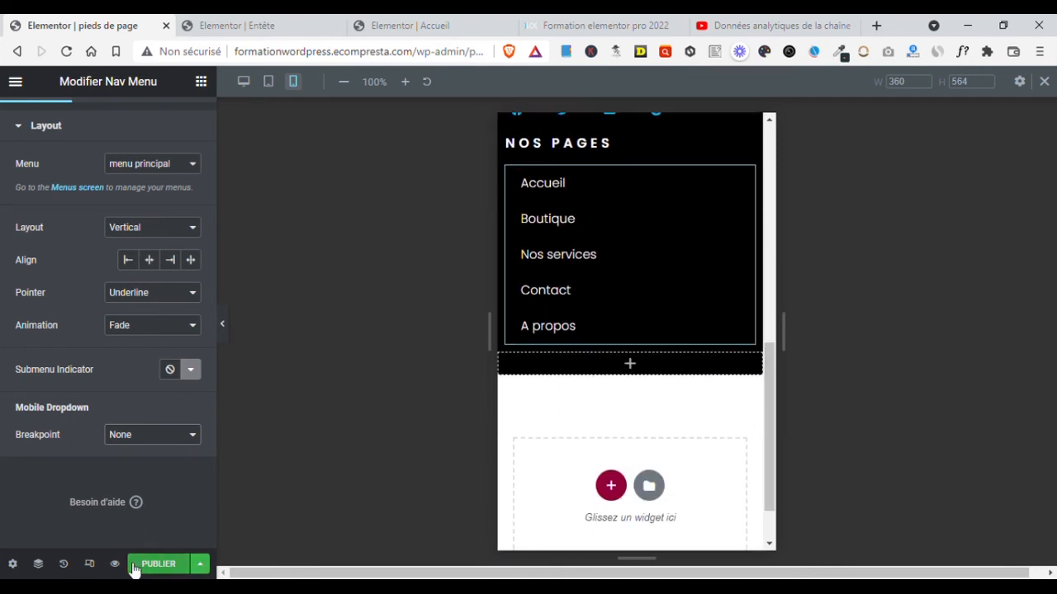
click(265, 80)
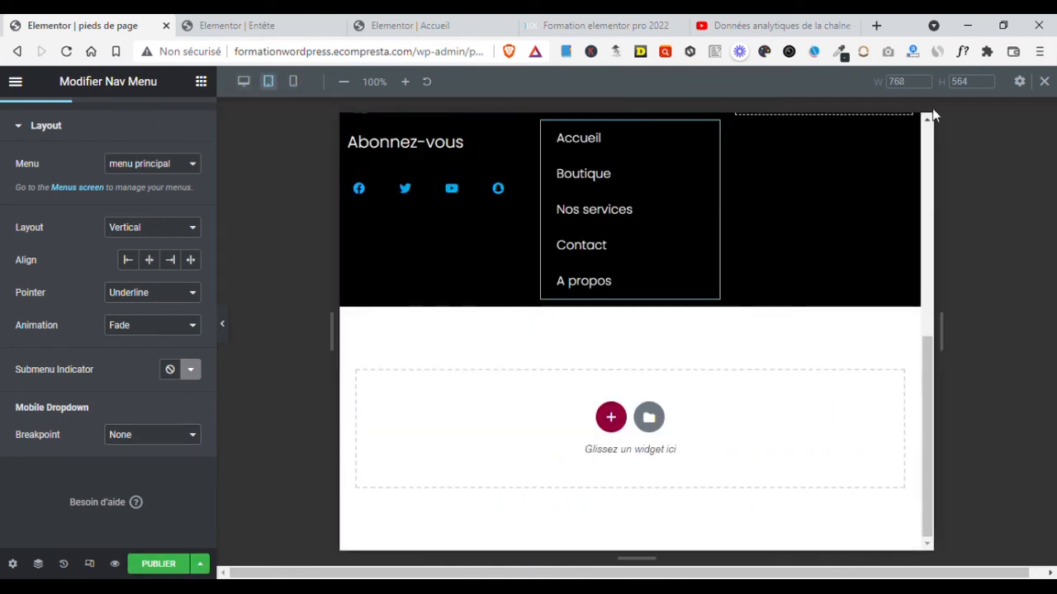
drag(926, 399, 926, 302)
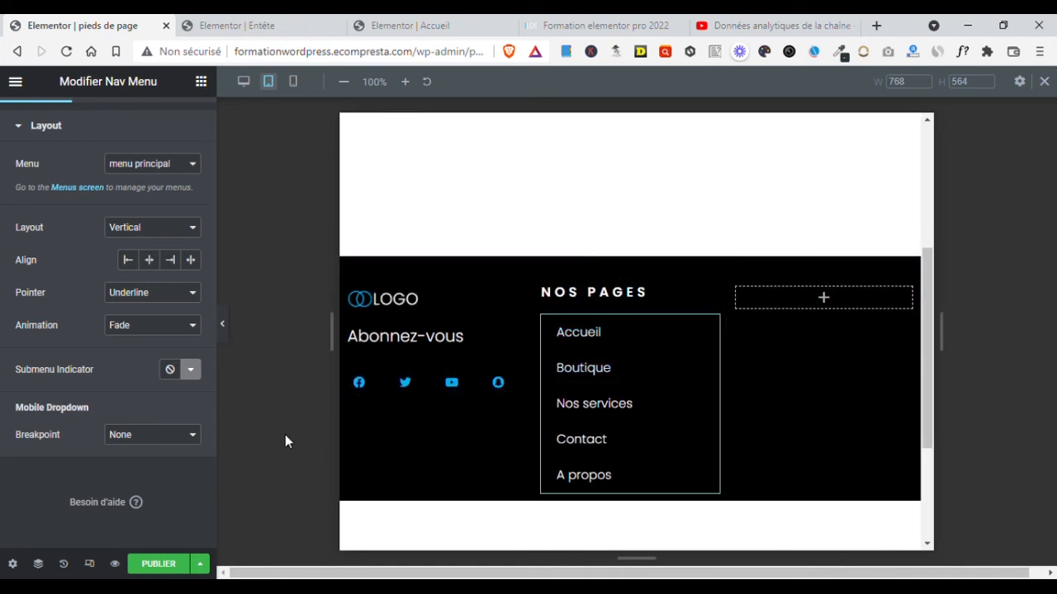
click(244, 81)
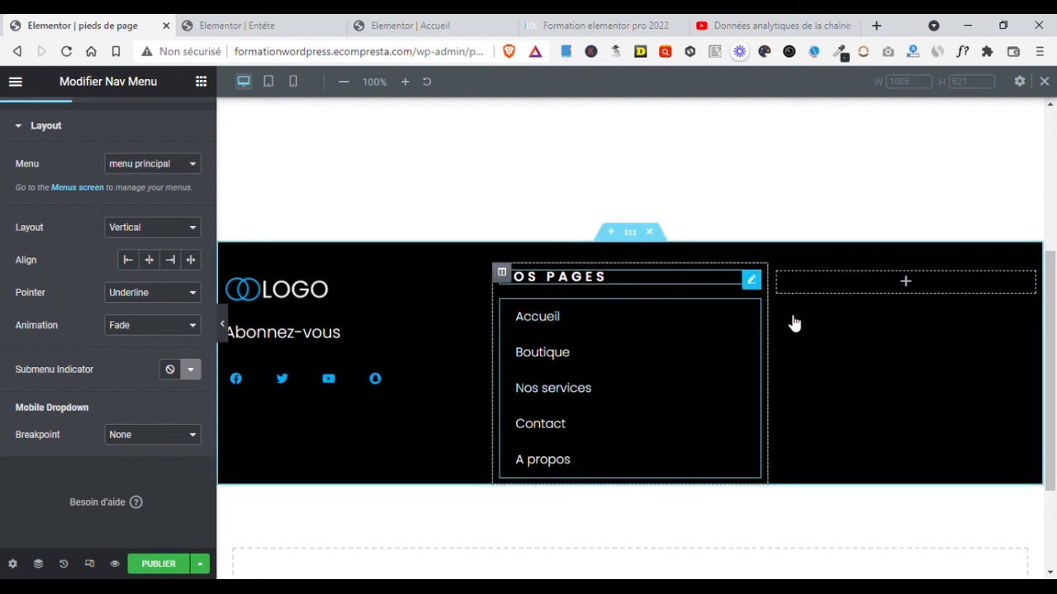
Step: Copy the "Nos Pages" heading into the empty third column and change the copy's text to "Les pages légales"
right_click(749, 281)
click(794, 350)
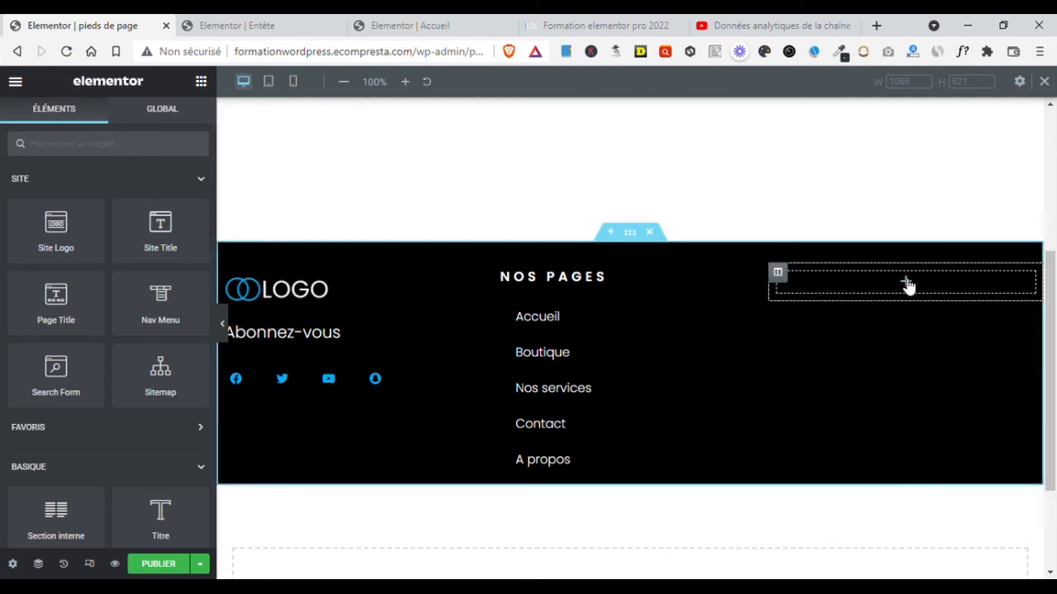
right_click(907, 285)
click(938, 397)
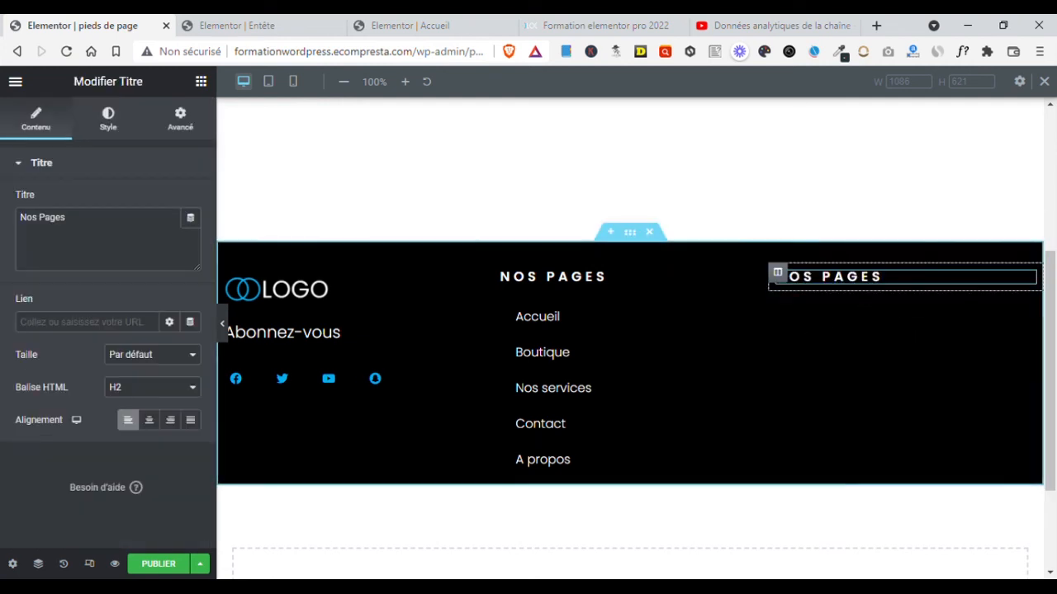
drag(122, 220, 2, 222)
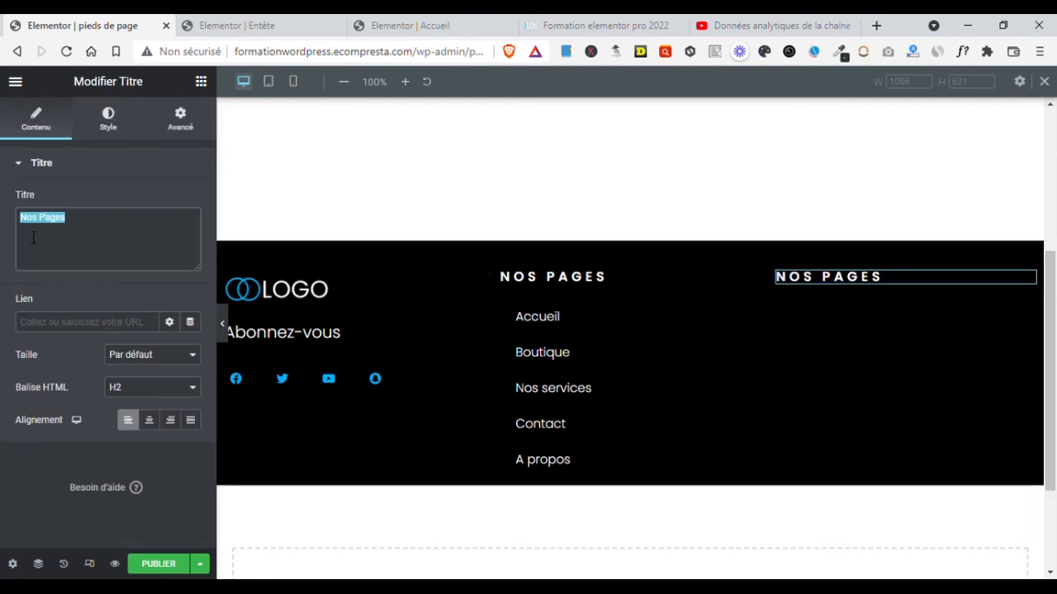
text(Le)
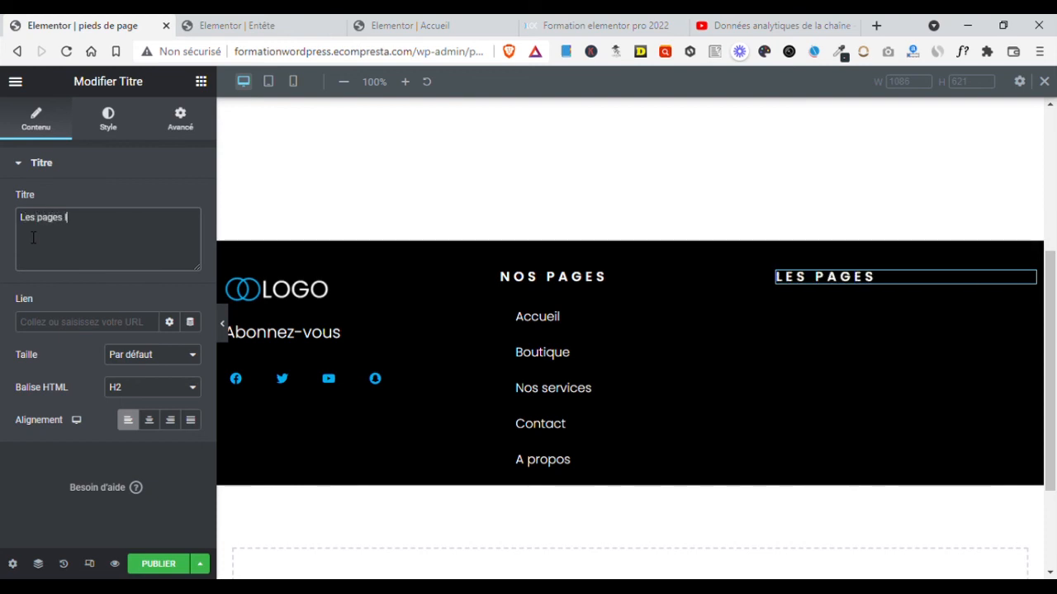
text(s pages légales)
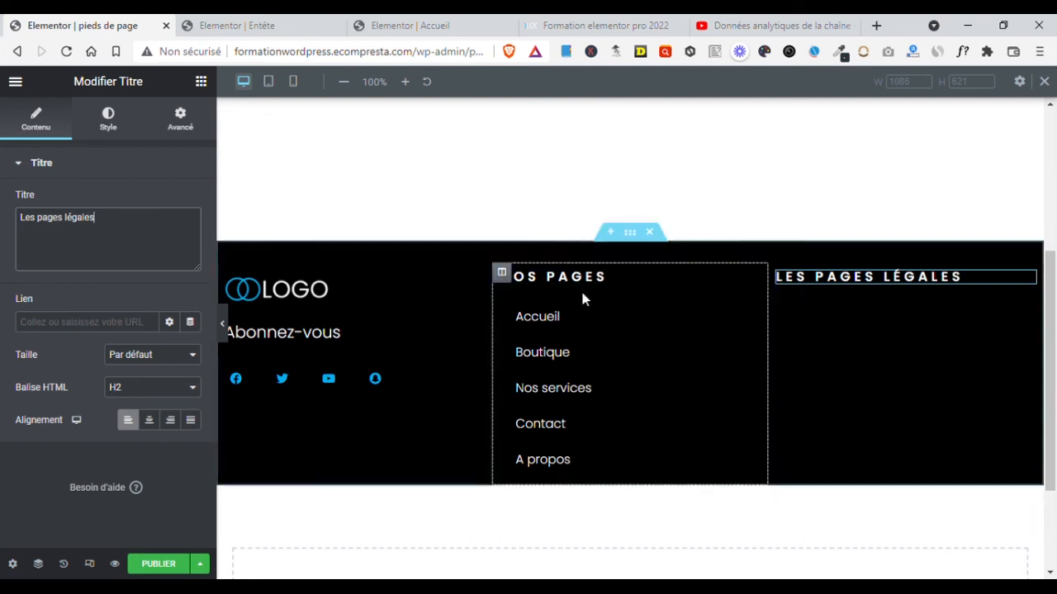
Step: Copy the navigation menu under "Nos Pages" and save the footer template as a draft
right_click(753, 311)
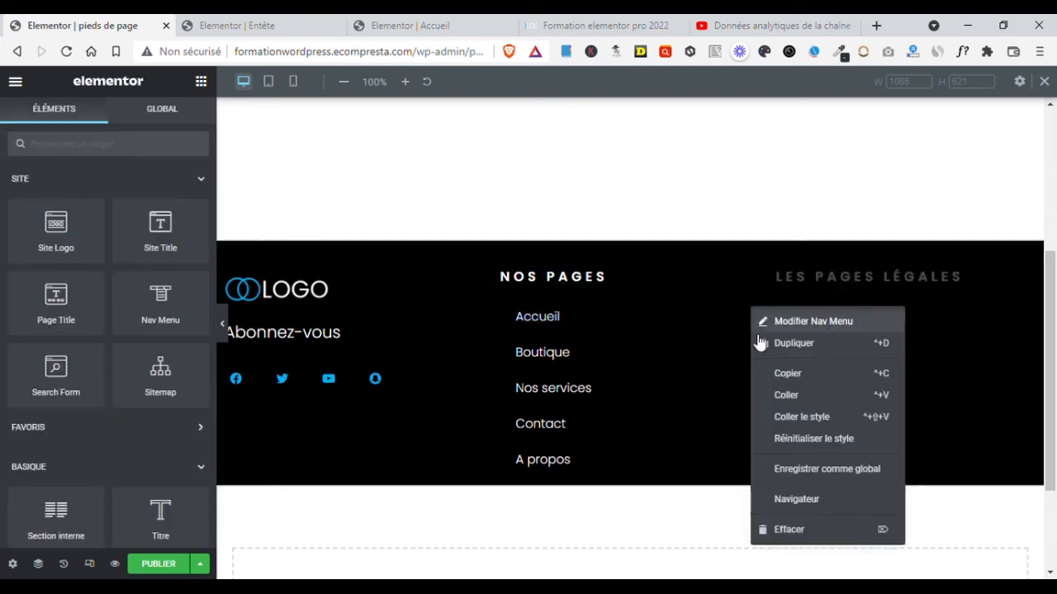
click(799, 381)
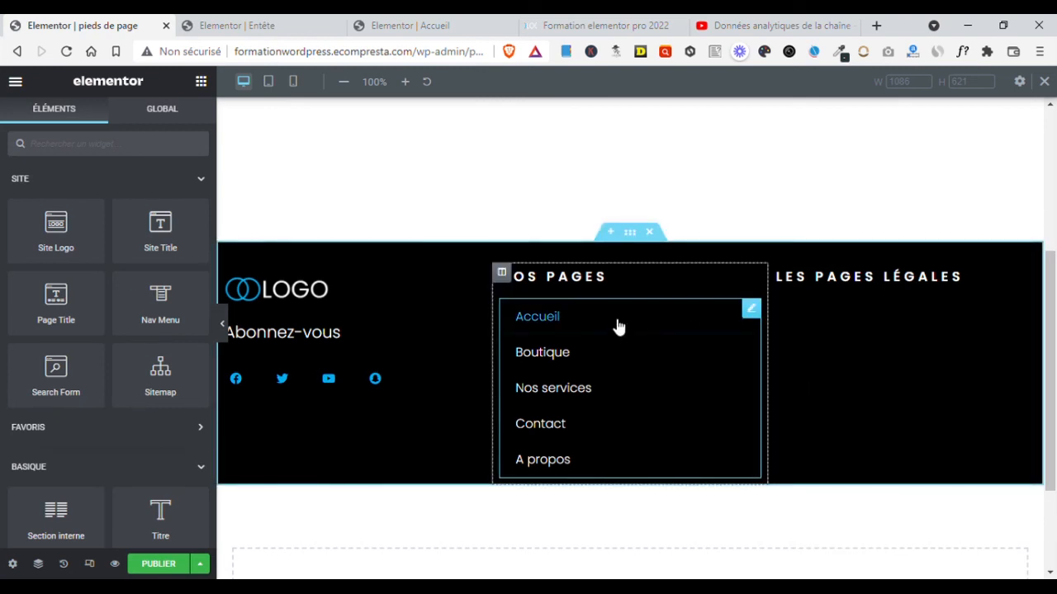
click(749, 313)
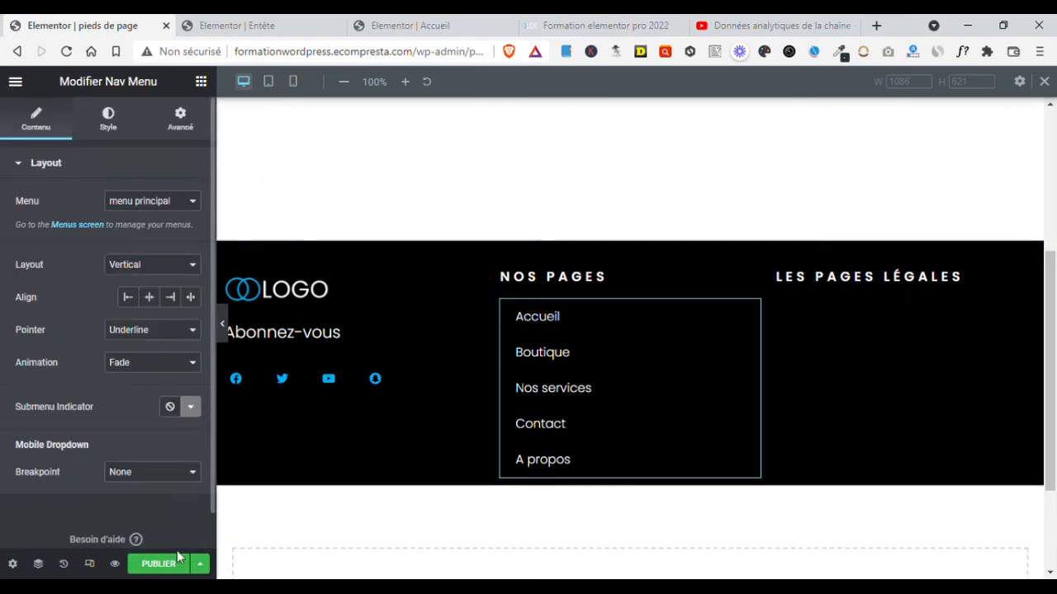
click(200, 564)
click(88, 465)
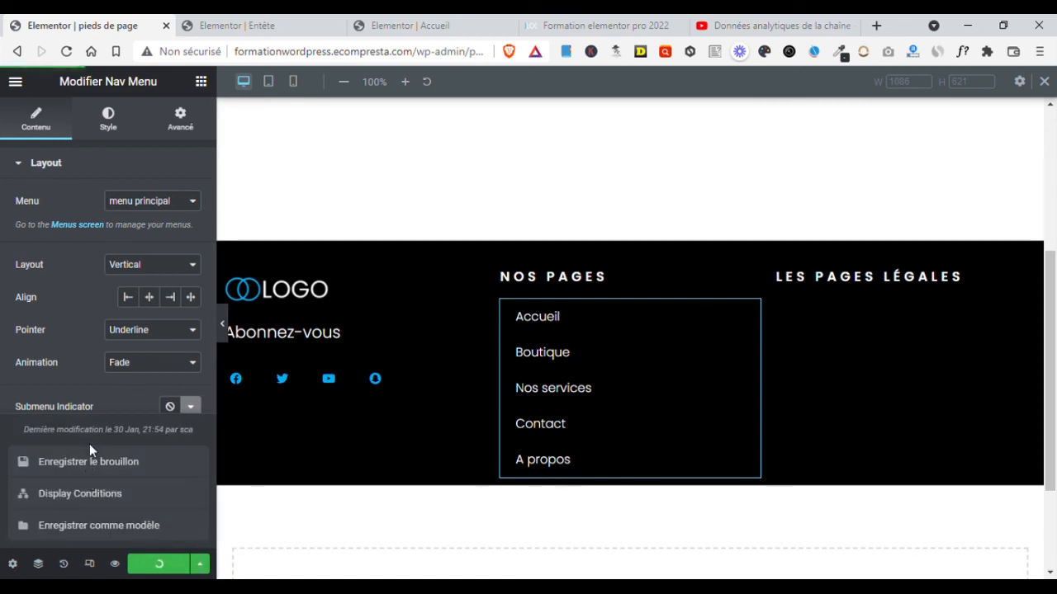
Step: Open the WordPress dashboard from the footer template in a separate browser tab and go to the Menus management page
click(236, 26)
click(388, 26)
click(105, 23)
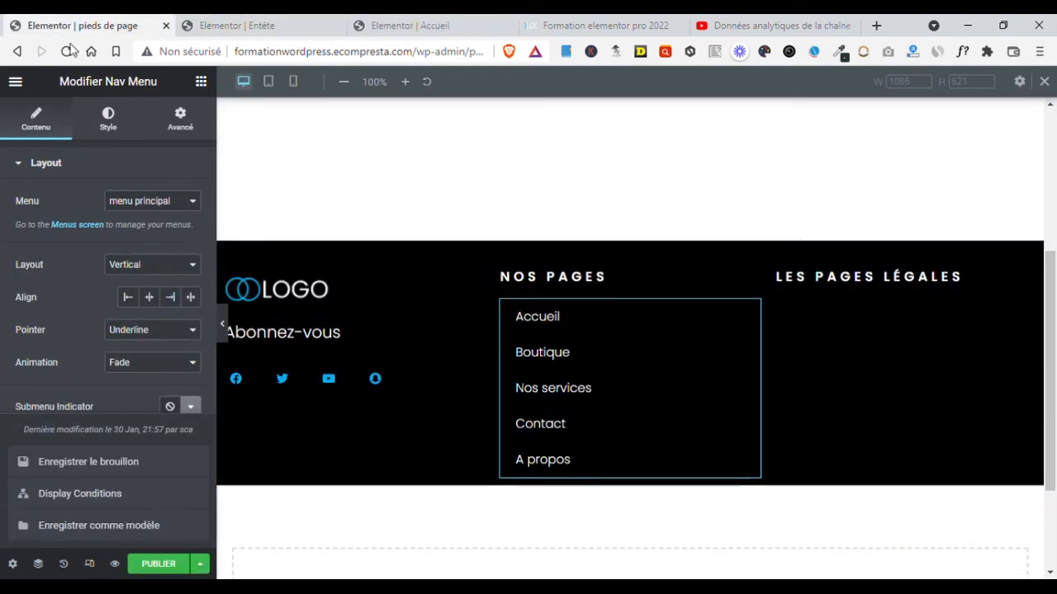
click(16, 81)
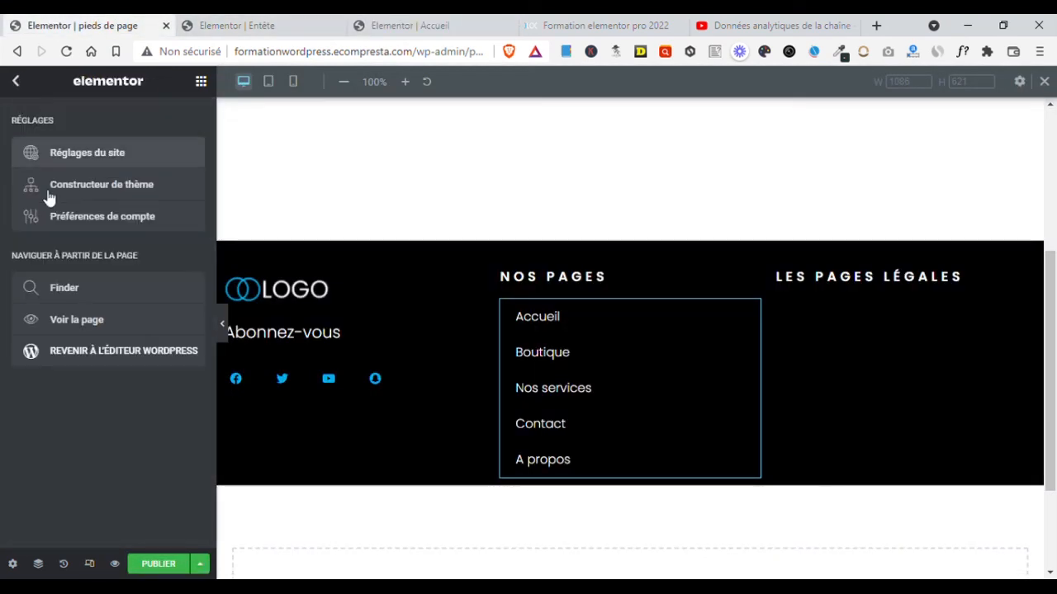
click(218, 361)
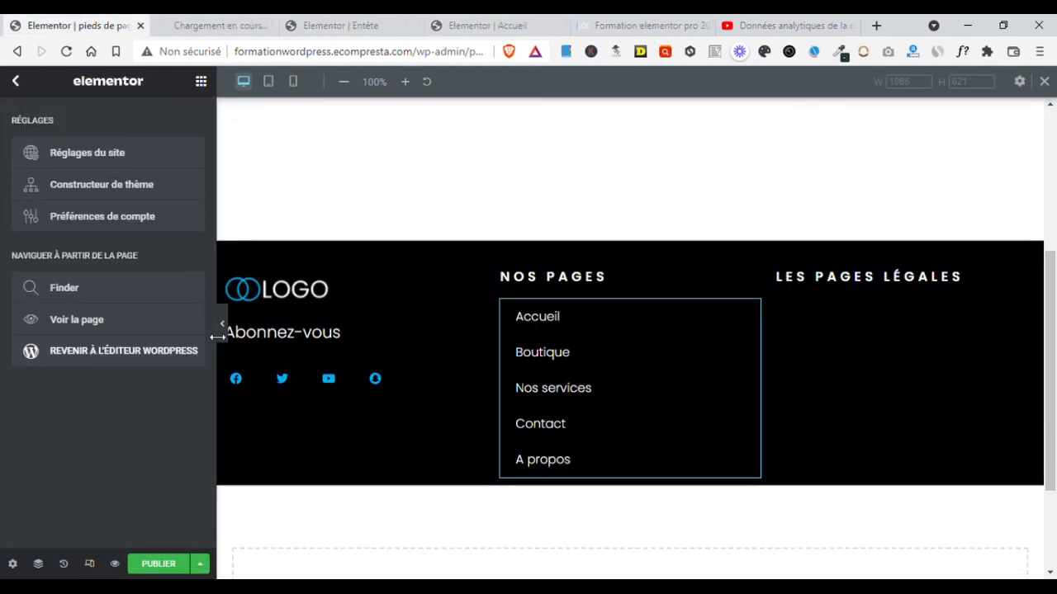
drag(198, 25, 67, 18)
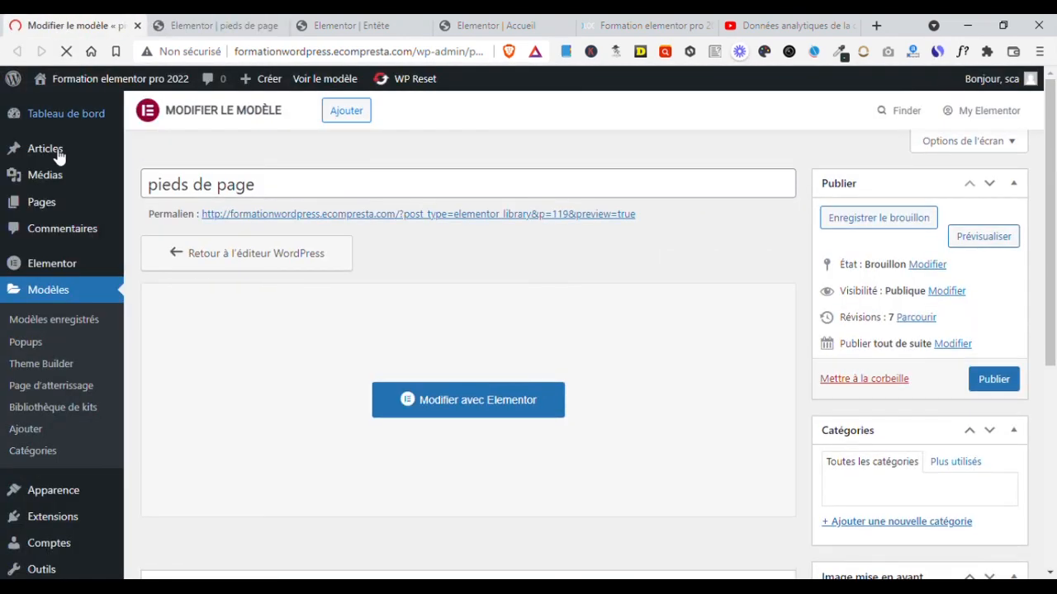
scroll(58, 404, down, 5)
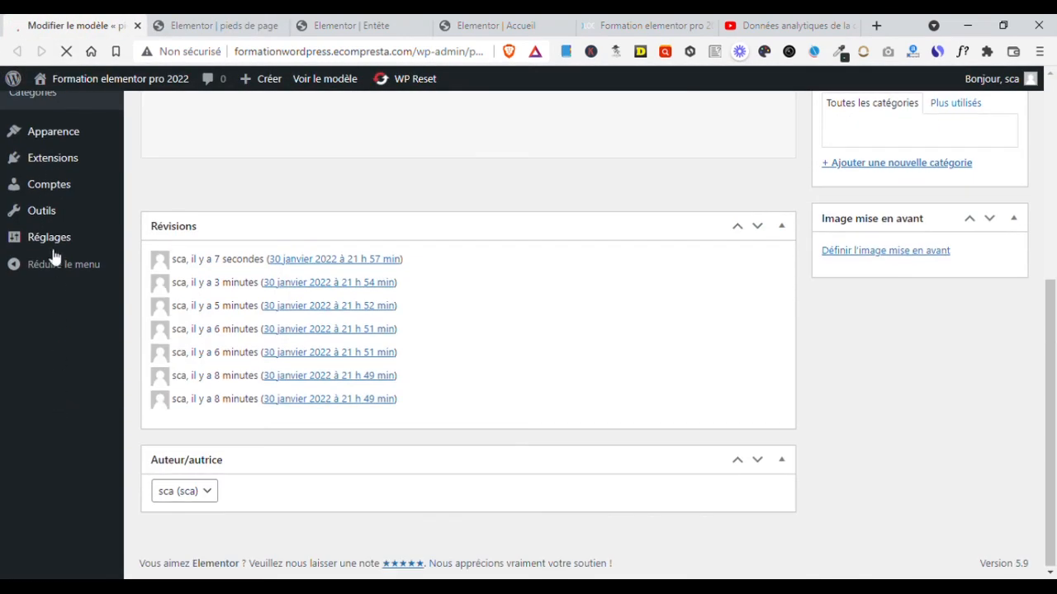
drag(1053, 399, 1053, 213)
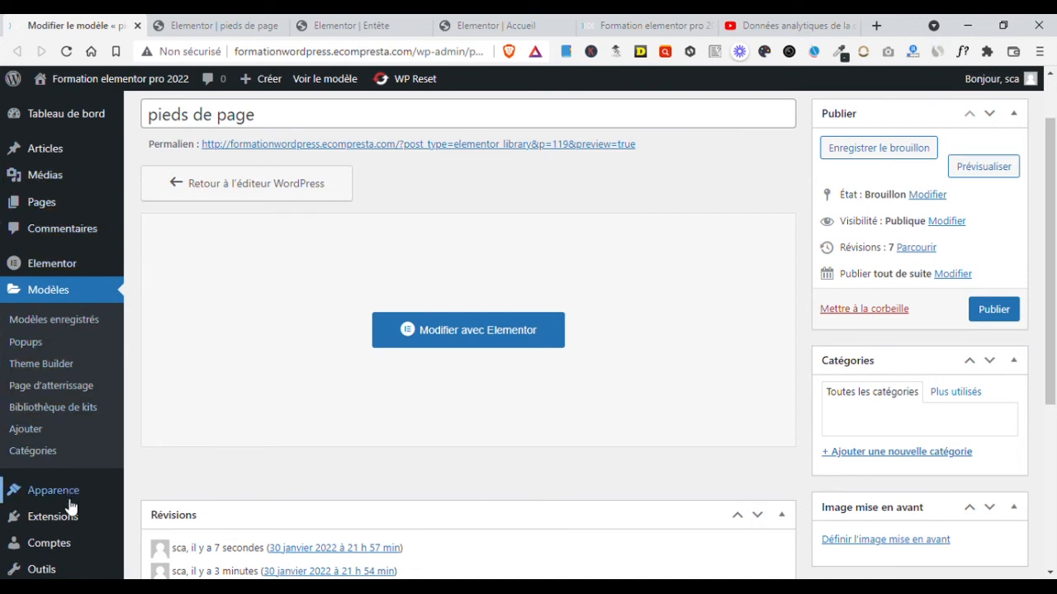
mouse_move(74, 494)
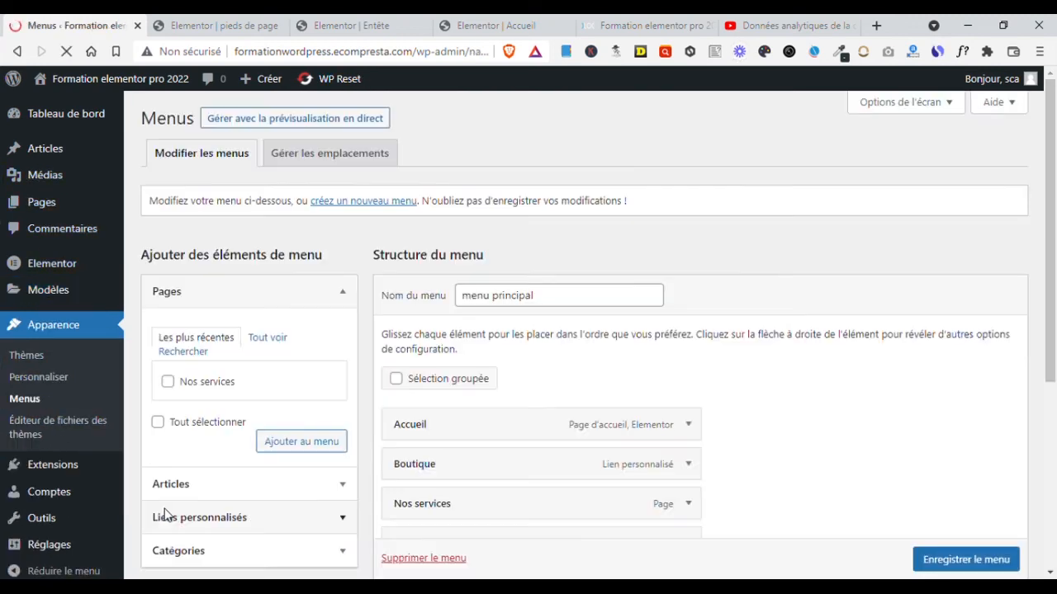
Step: Create a new menu named "pieds de page" and assign it to the Pied de page display location
drag(1055, 259, 1054, 343)
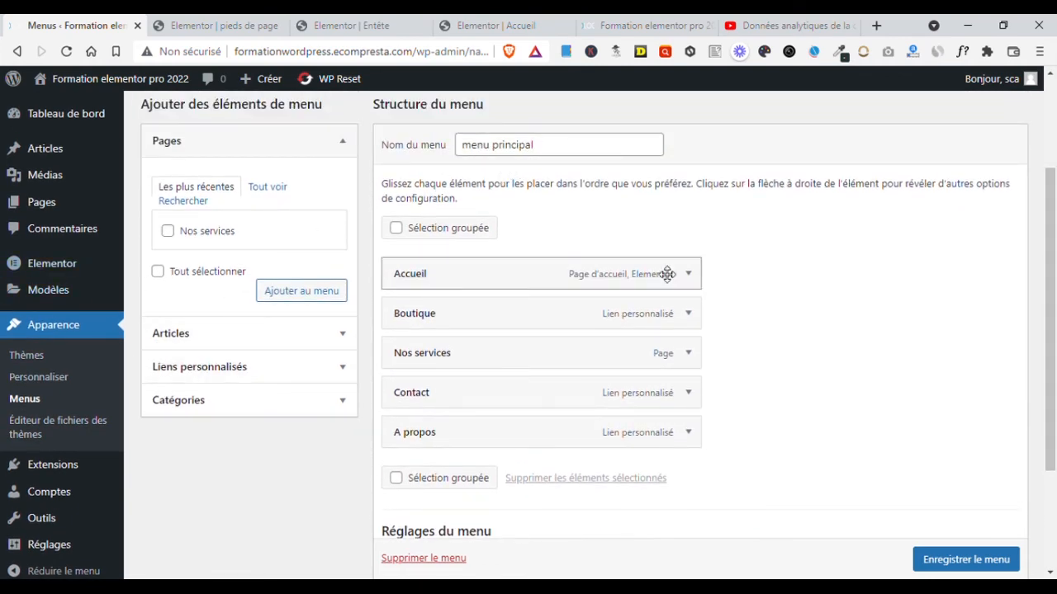
scroll(462, 225, up, 2)
click(334, 205)
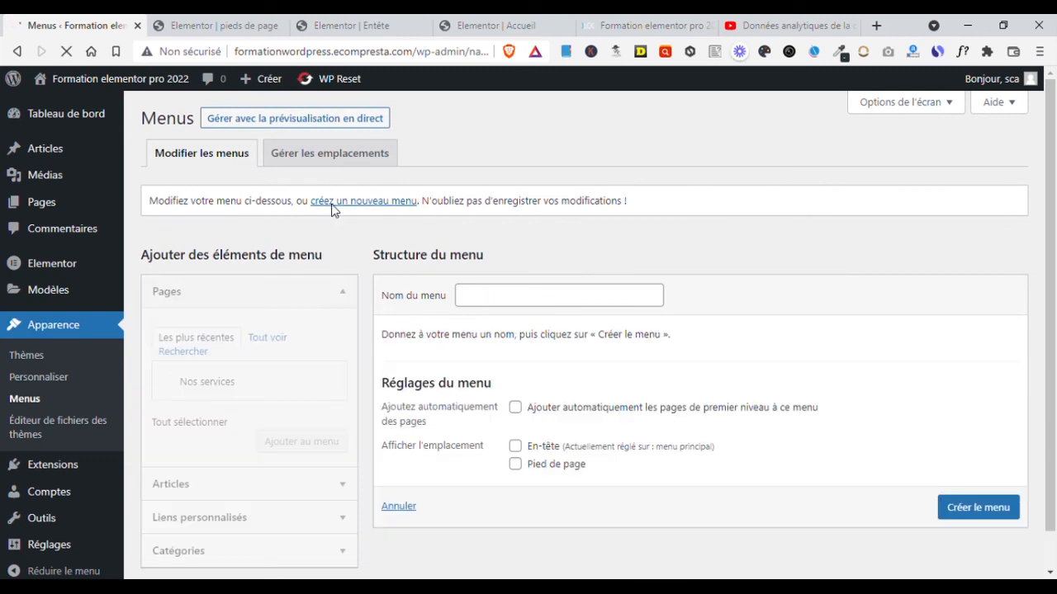
click(508, 294)
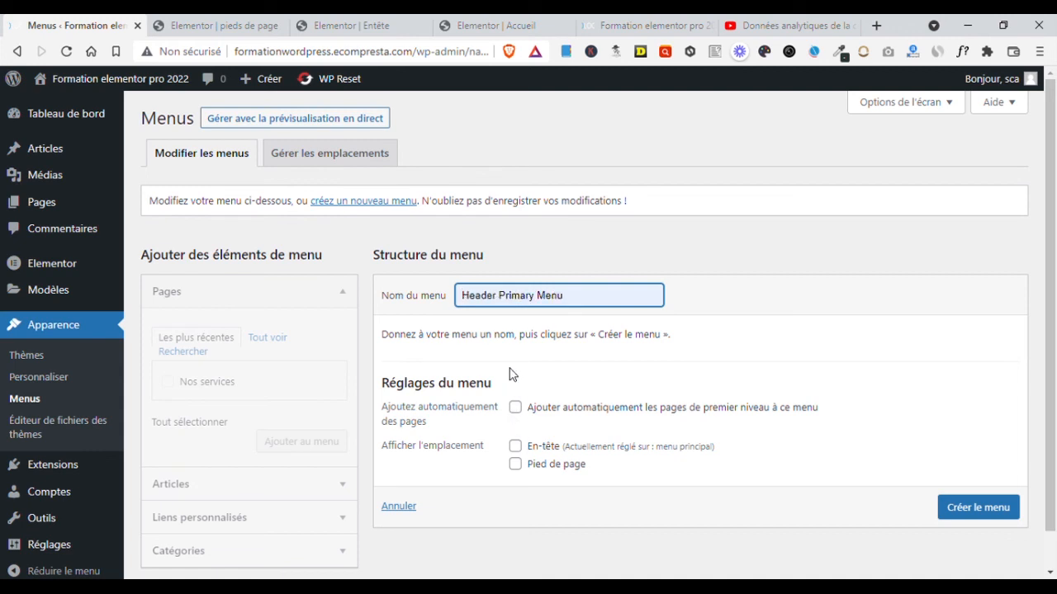
click(509, 385)
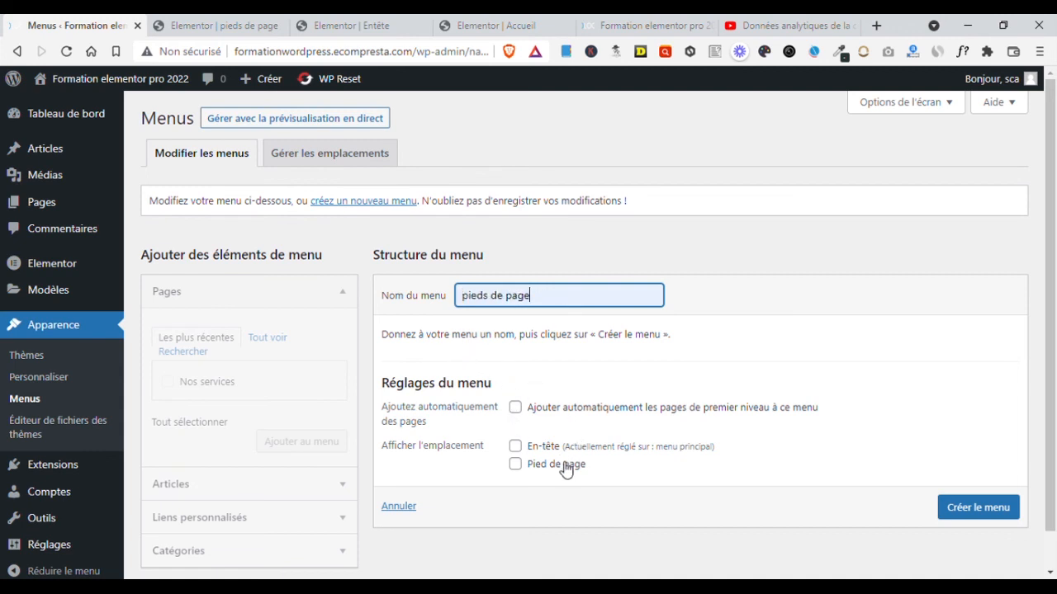
click(516, 465)
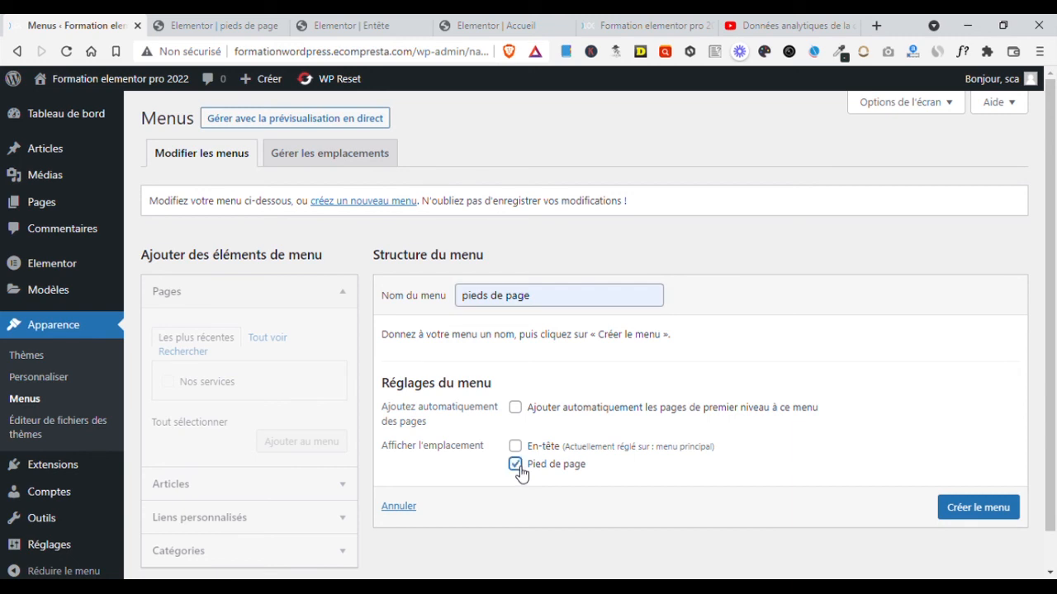
click(966, 508)
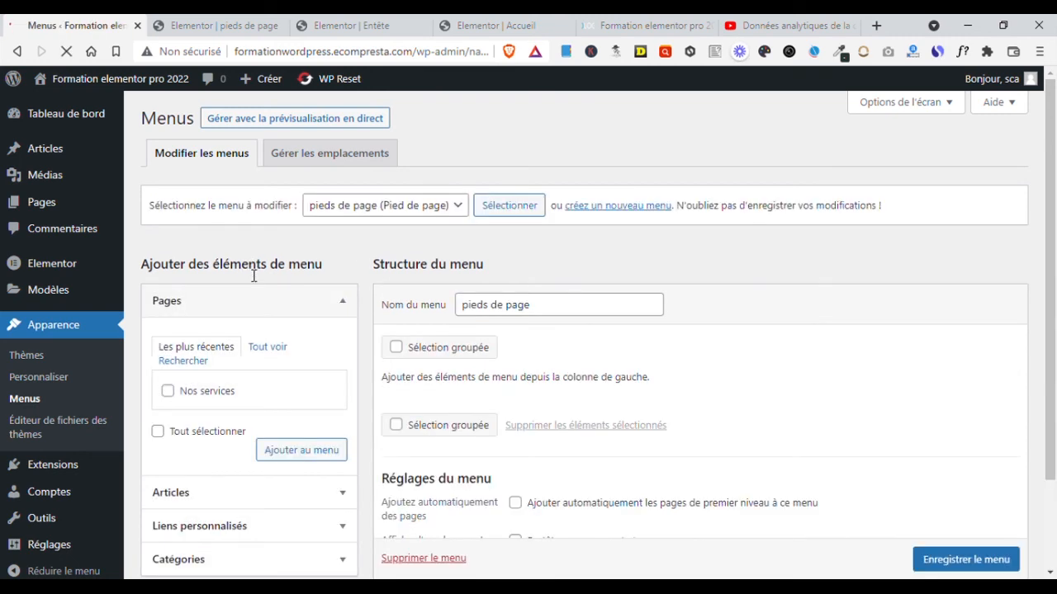
Step: Save the "pieds de page" menu with the custom links Mentions légales, Politiques de confidentialité, Panier, Politique de remboursement and Cgv
scroll(659, 239, down, 2)
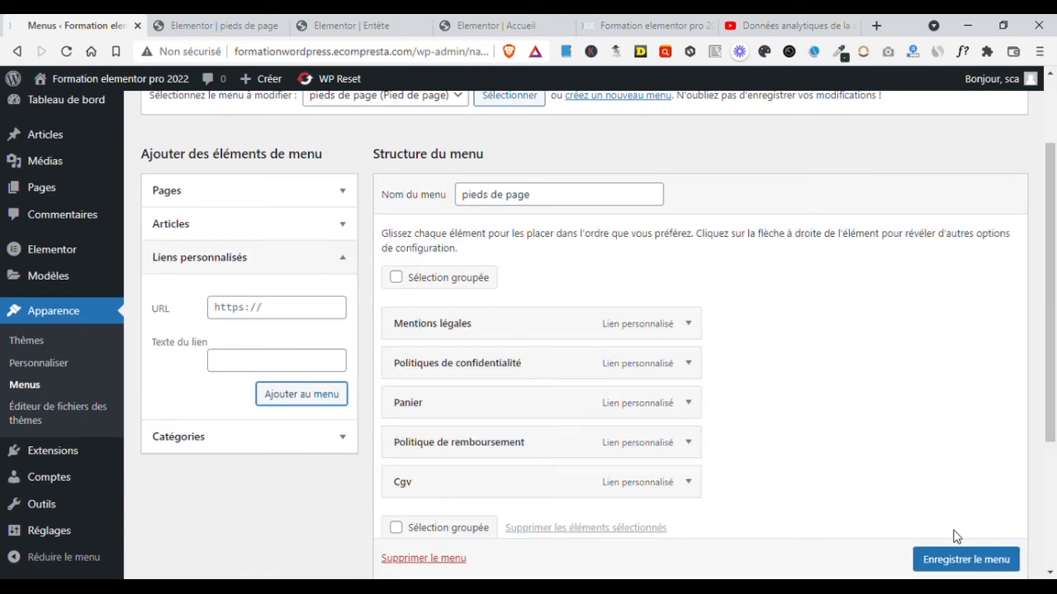
scroll(966, 566, down, 1)
click(966, 566)
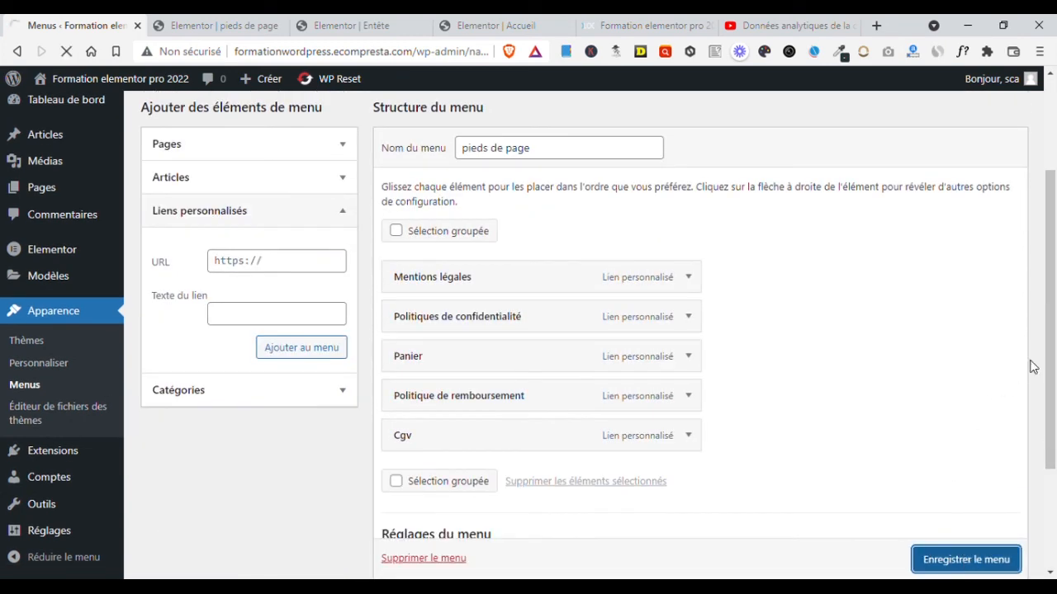
scroll(1029, 366, down, 2)
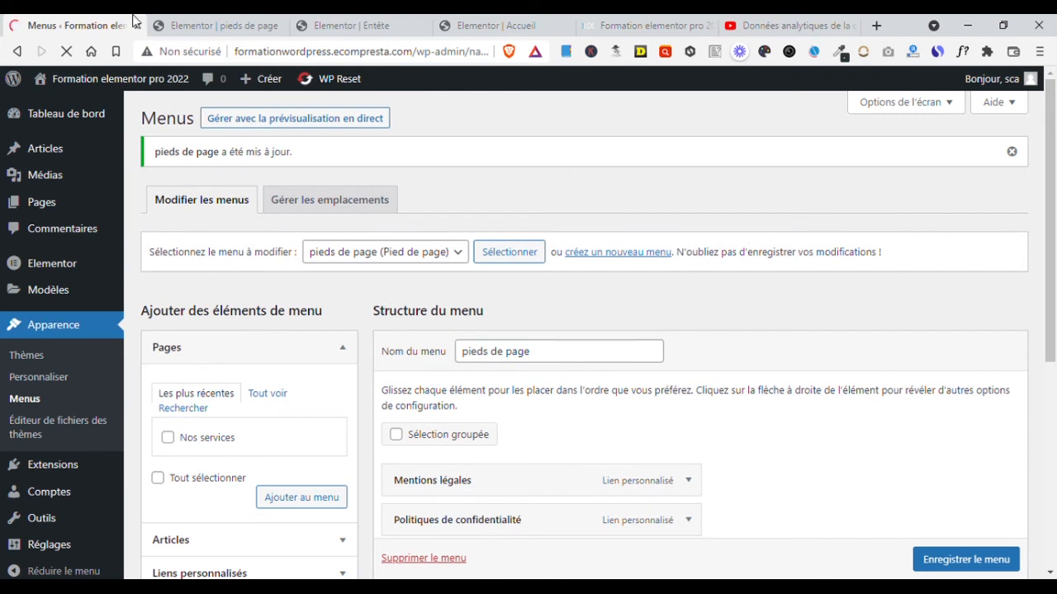
Step: Return to the footer's Elementor tab and add a Nav Menu widget below the "Les pages légales" heading
click(211, 24)
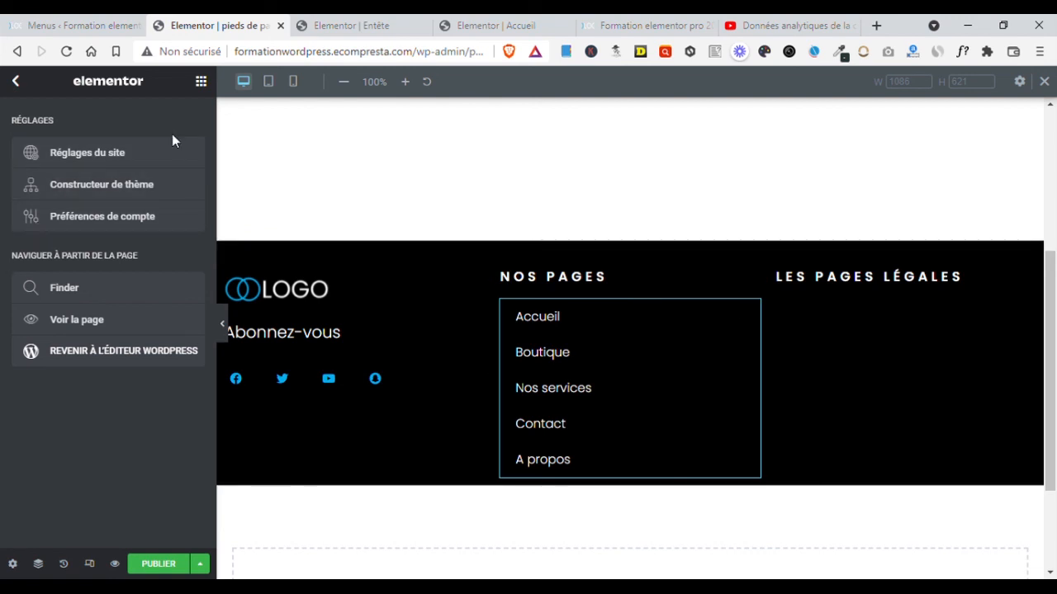
click(201, 82)
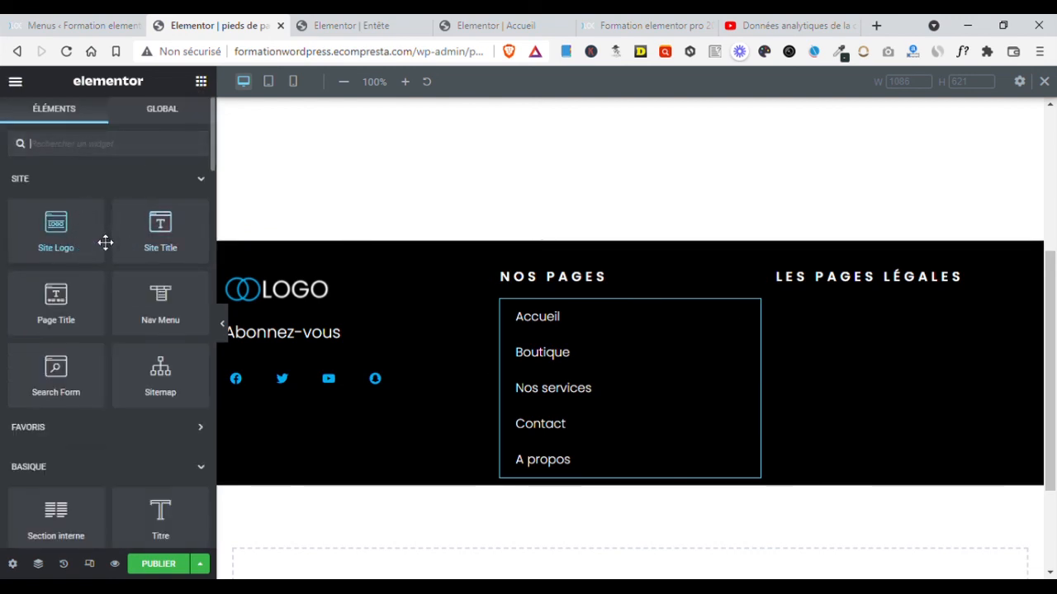
drag(166, 309, 873, 294)
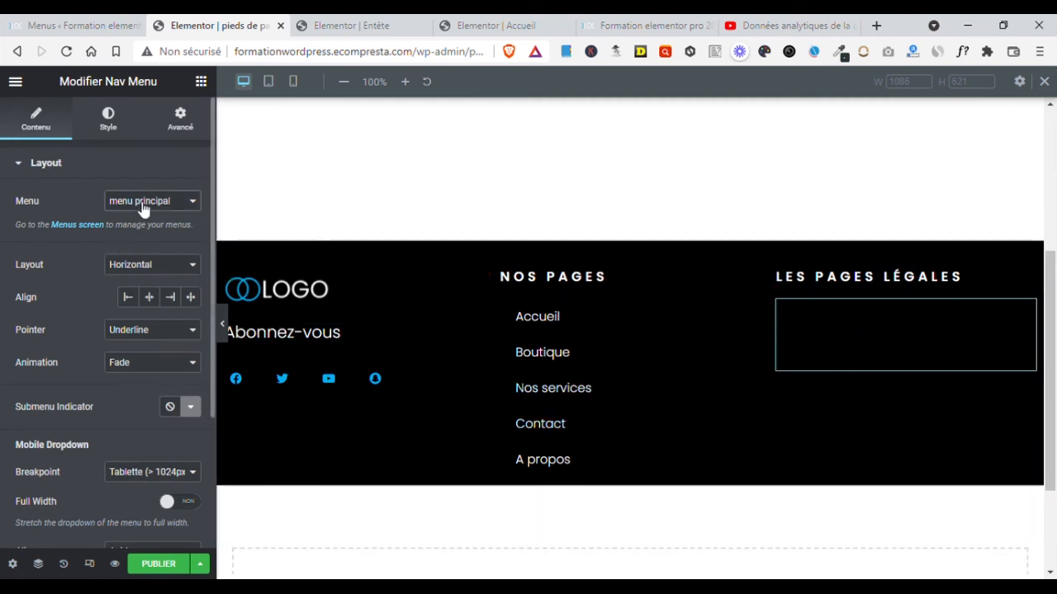
Step: Save the footer template as a draft and reload the Elementor editor
click(83, 174)
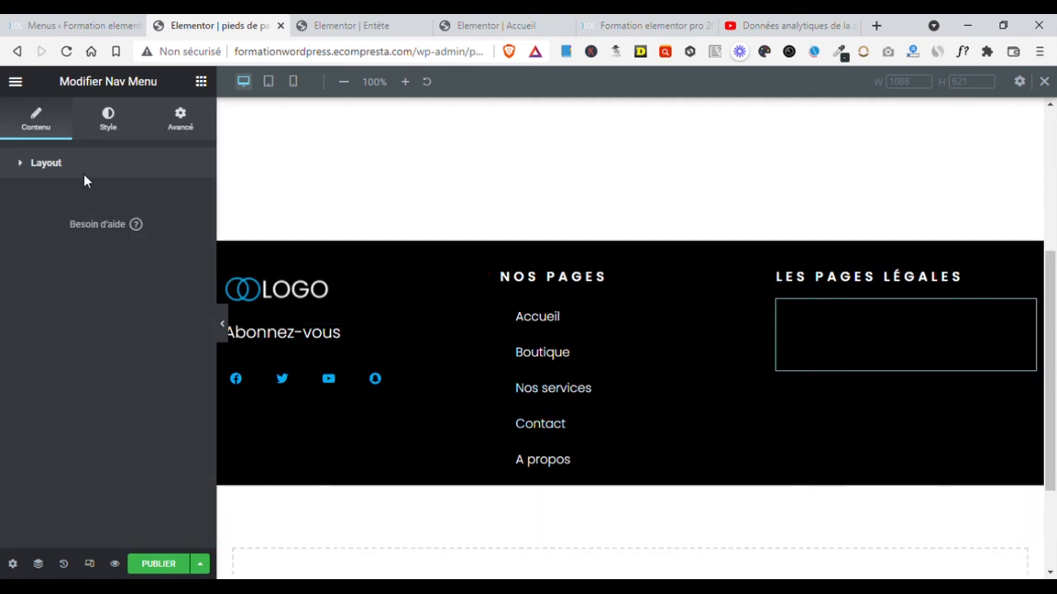
click(199, 564)
click(95, 467)
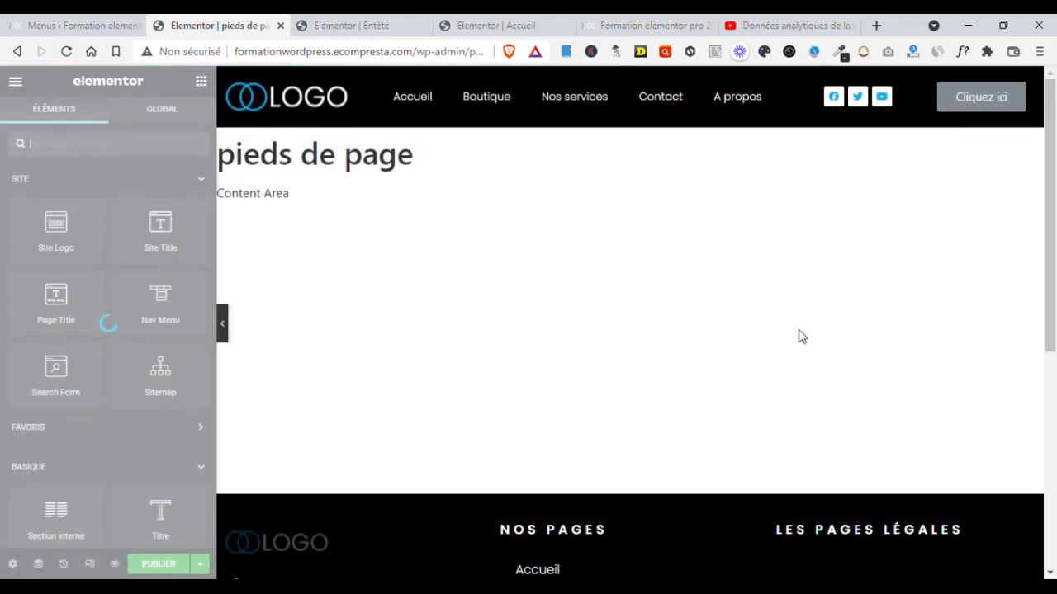
Step: Assign the "pieds de page" menu to the Nav Menu widget below the "Les pages légales" heading
scroll(762, 349, up, 2)
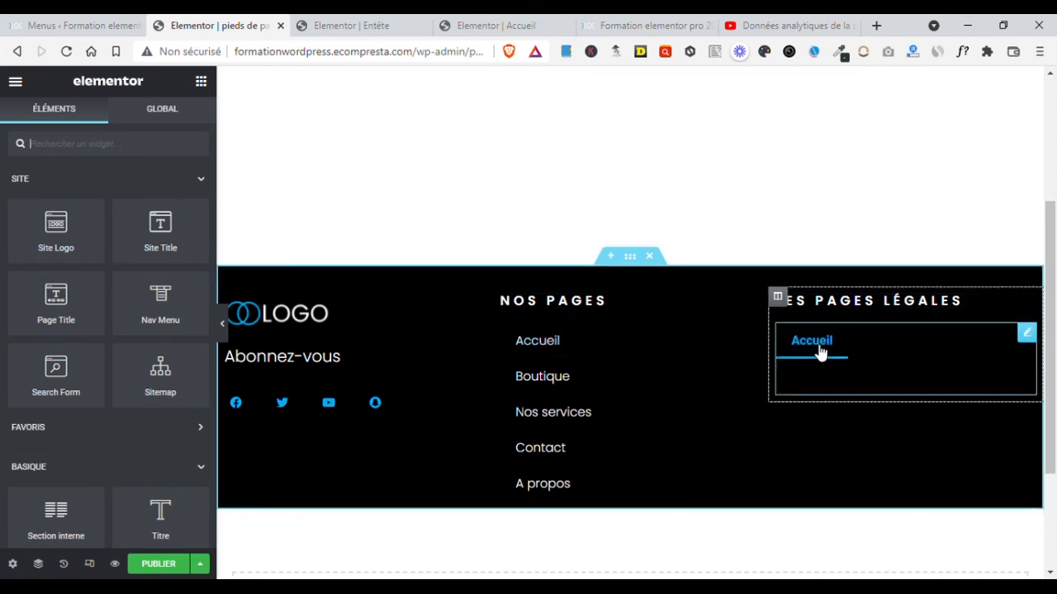
click(1026, 333)
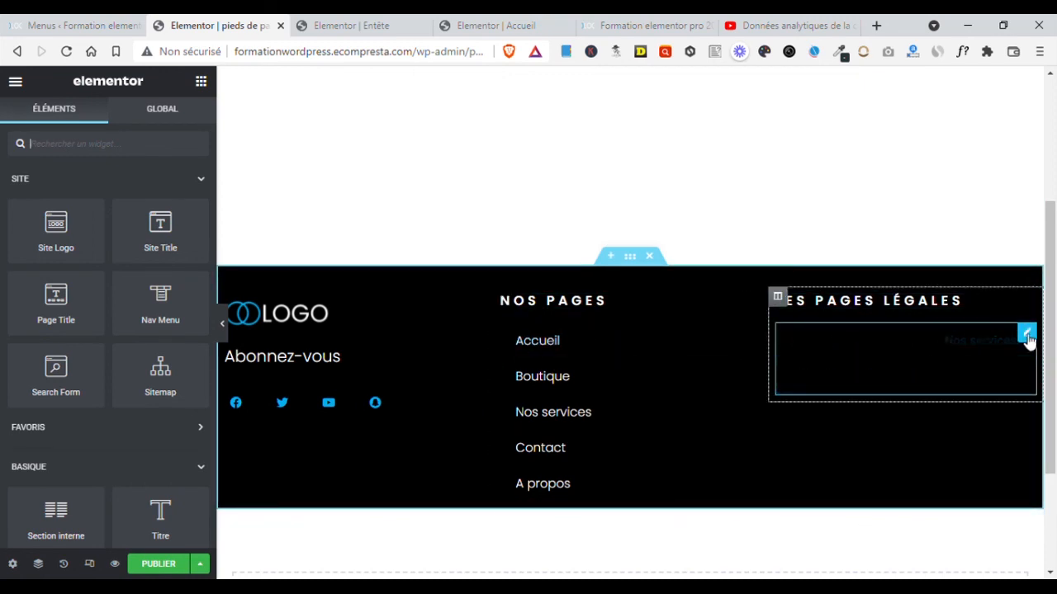
click(138, 229)
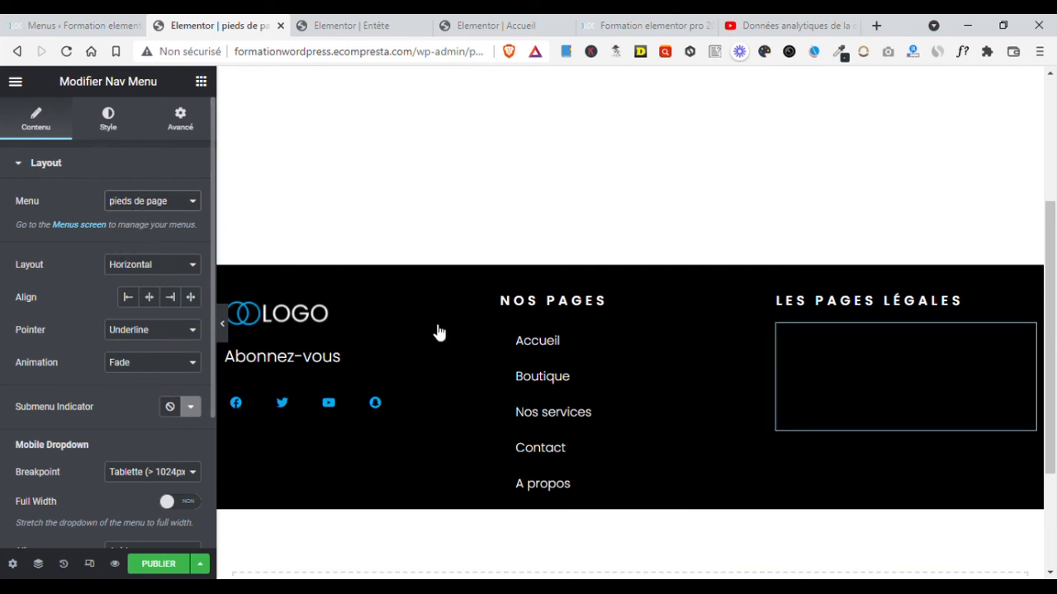
Step: Copy the "Nos Pages" Nav Menu widget's style and apply it to the Nav Menu below "Les pages légales"
right_click(747, 341)
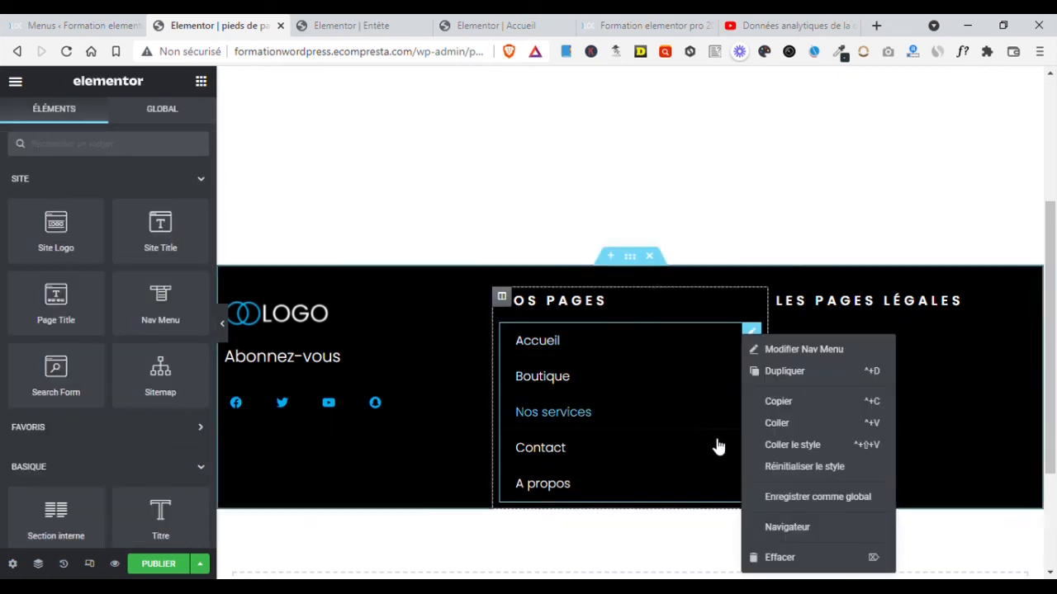
click(793, 404)
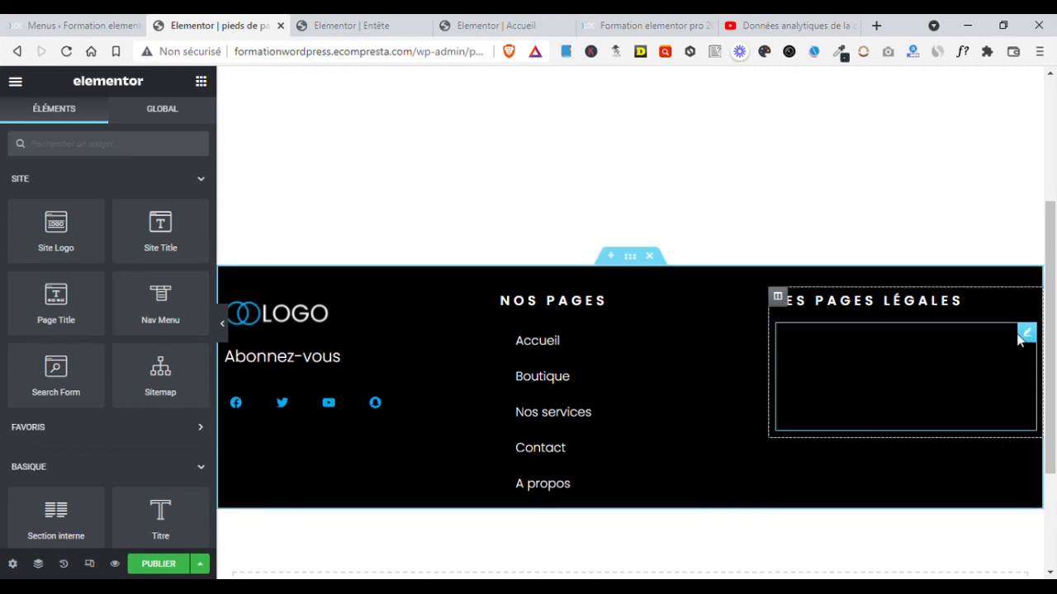
right_click(1022, 332)
click(962, 443)
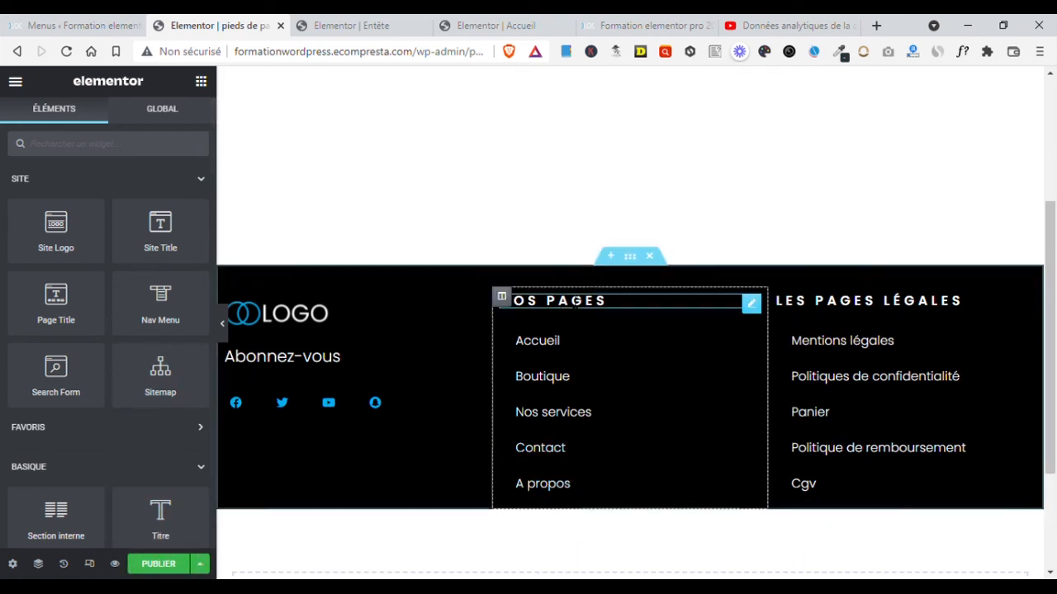
Step: Set the footer section's inner padding to 80 px at the top and 100 px at the bottom
click(631, 260)
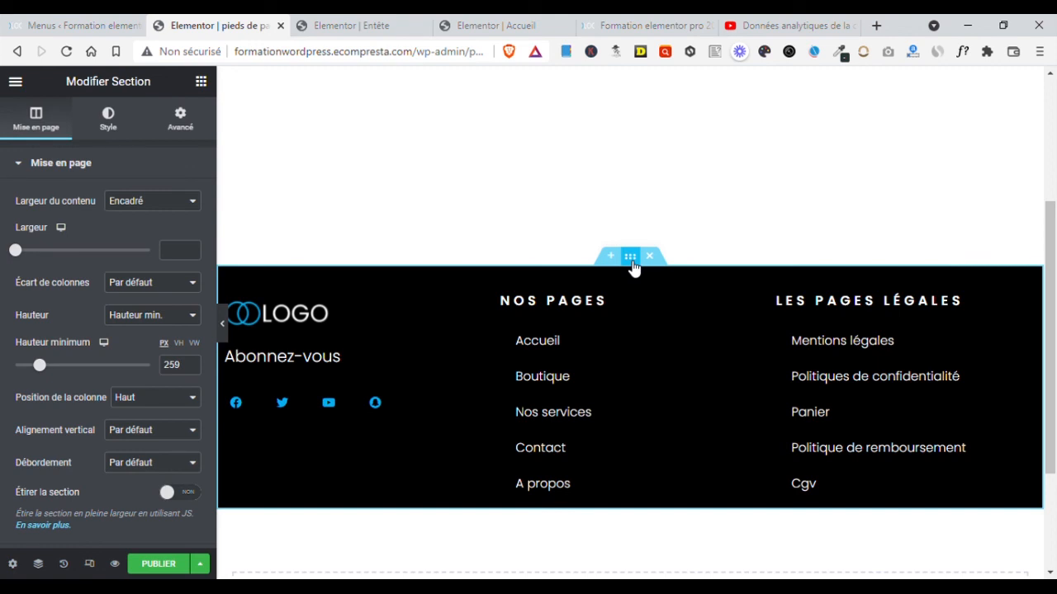
click(181, 116)
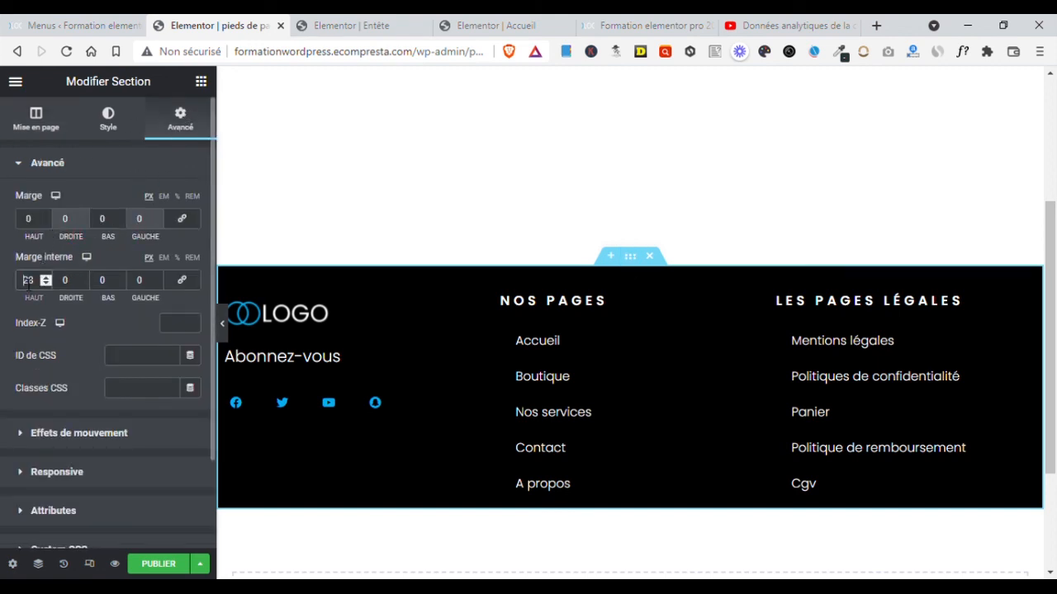
text(8)
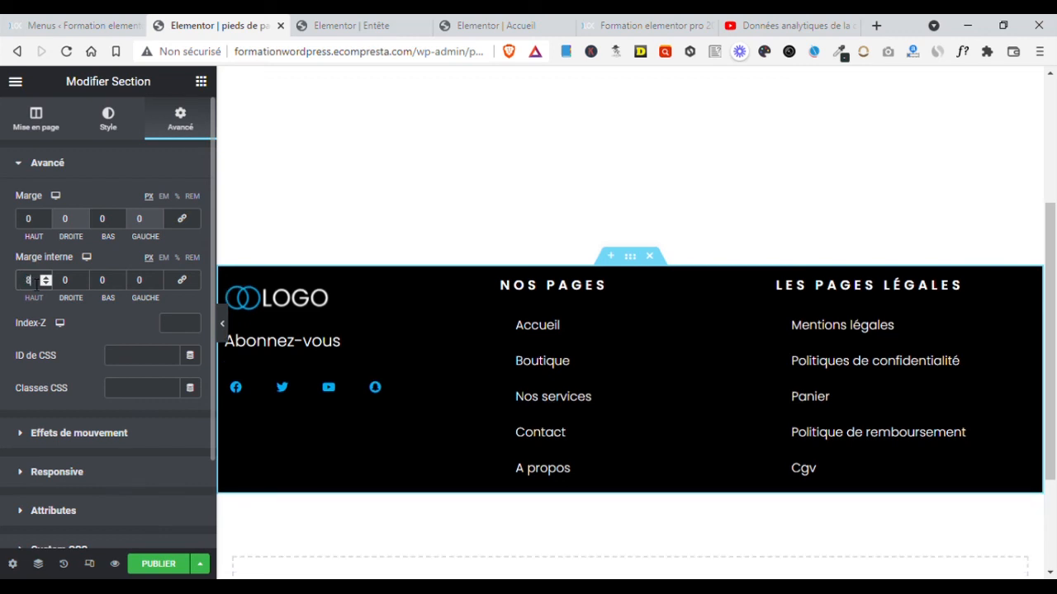
text(0)
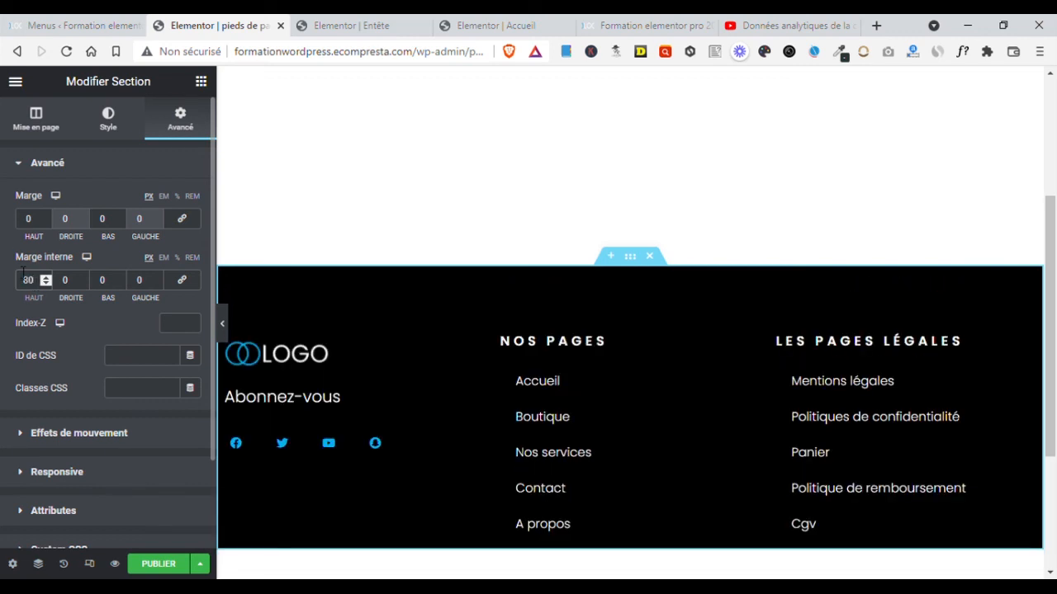
click(113, 282)
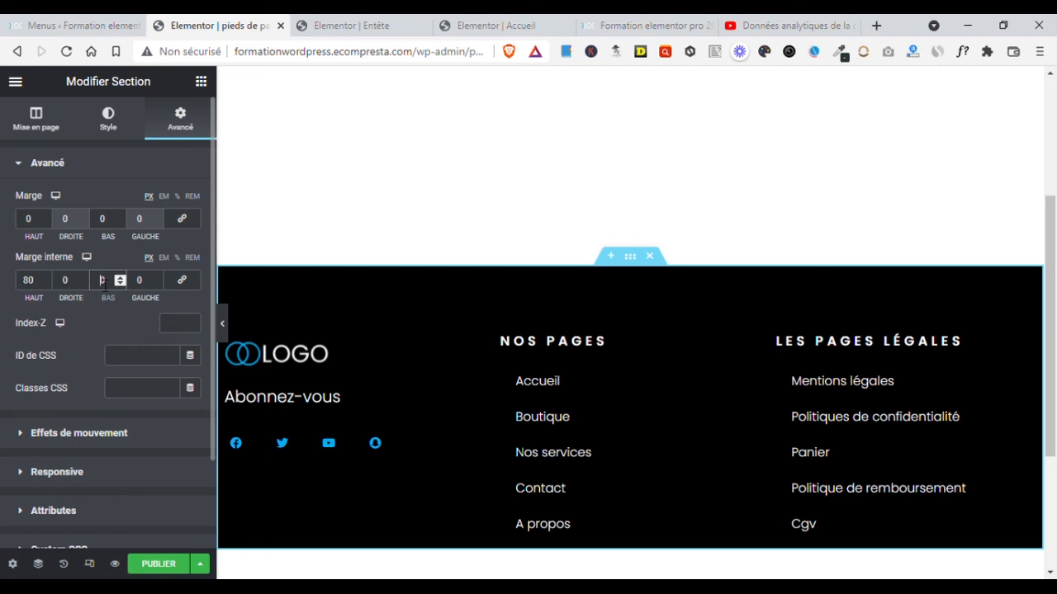
text(100)
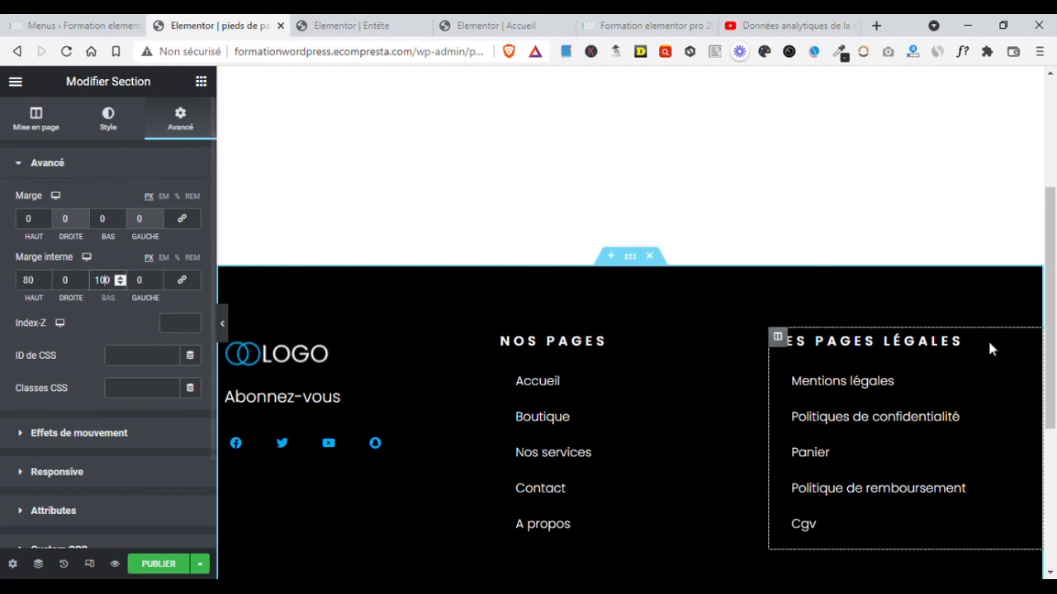
Step: Save the footer with its new section padding as a draft
scroll(979, 330, down, 3)
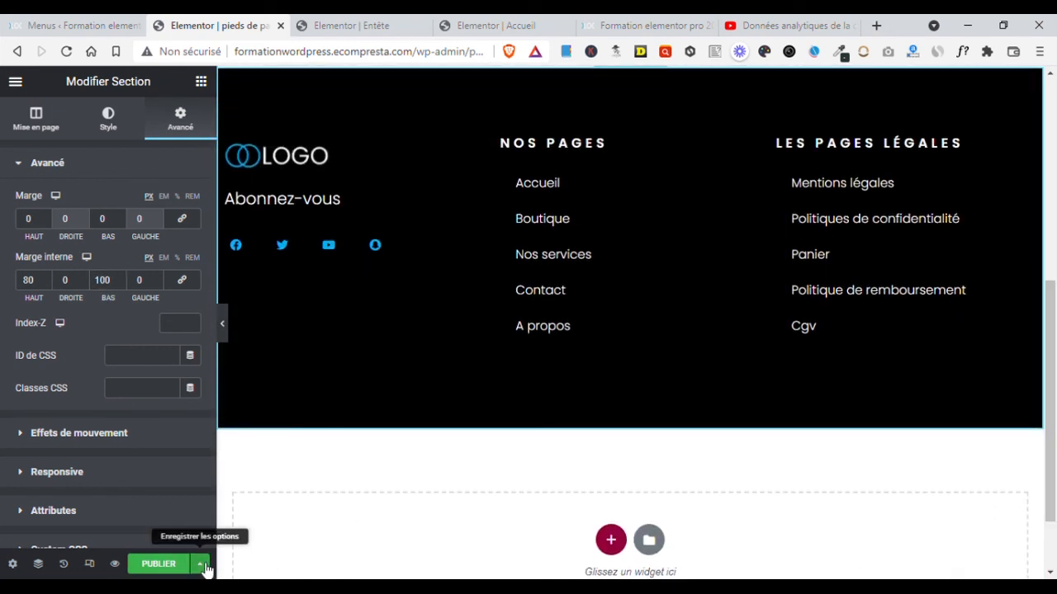
click(201, 564)
click(124, 464)
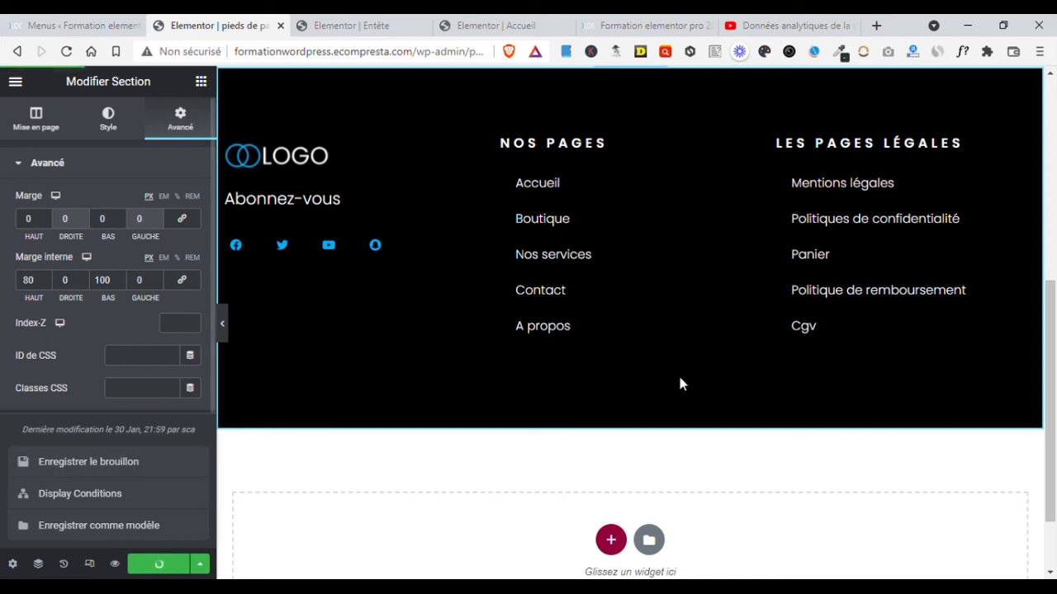
Step: Set the "Les pages légales" Nav Menu to Vertical layout with left alignment and the pointer set to None
scroll(1055, 301, up, 5)
scroll(1054, 302, down, 2)
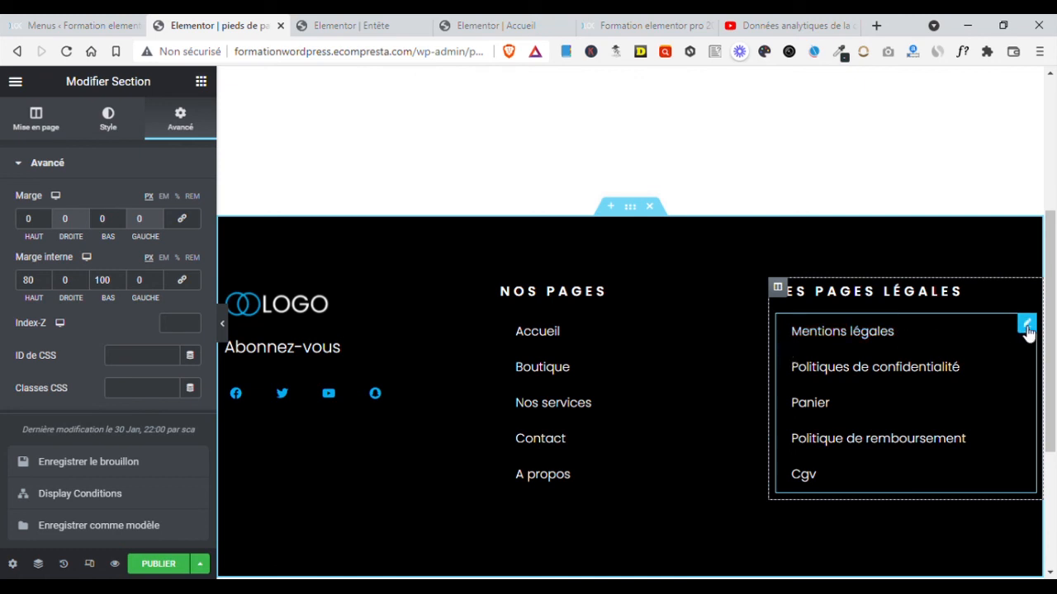
click(1026, 324)
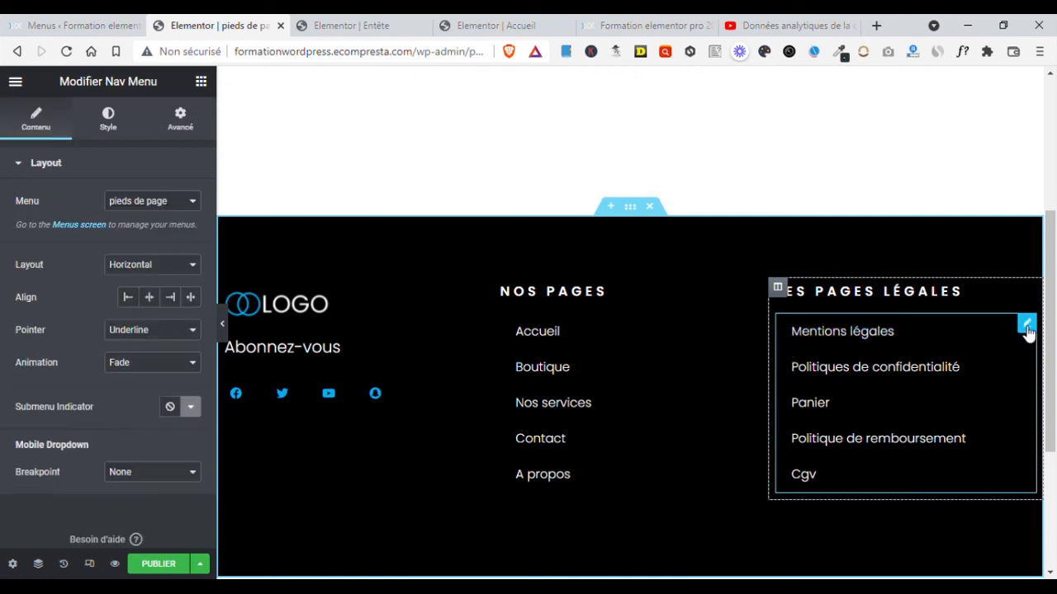
click(135, 302)
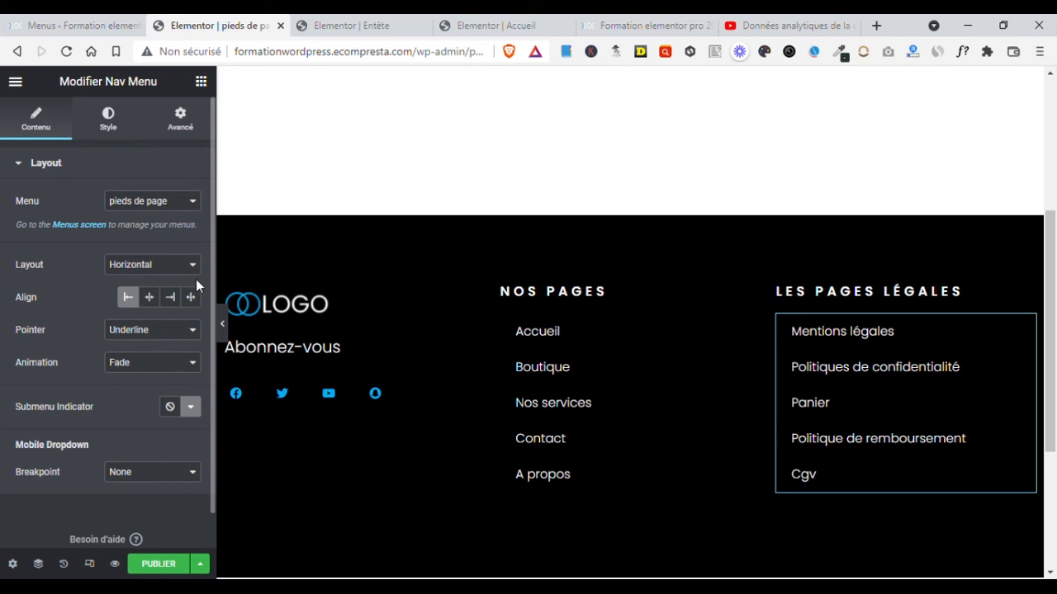
click(752, 325)
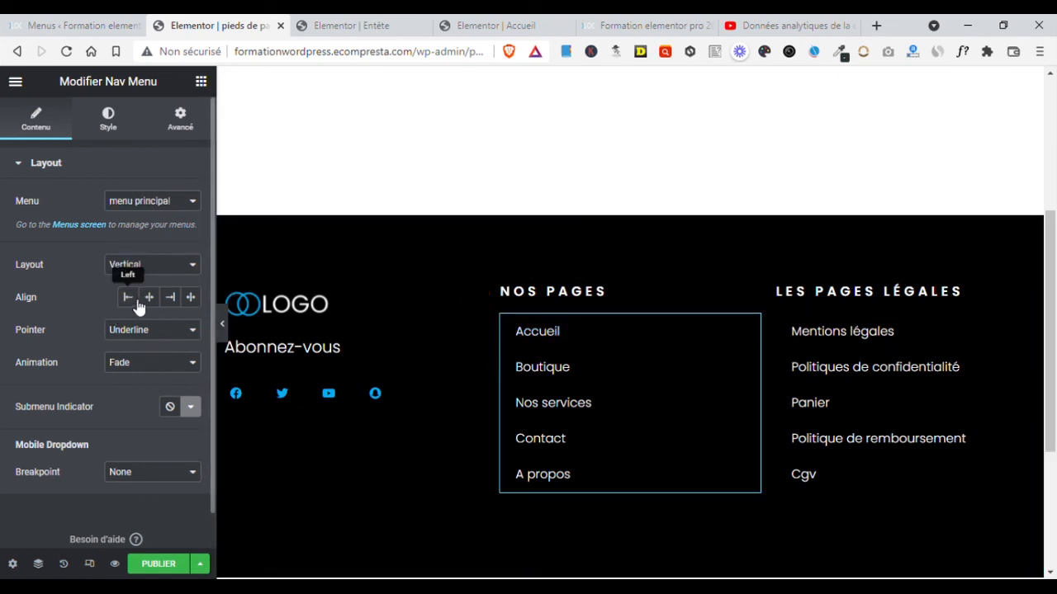
click(1027, 330)
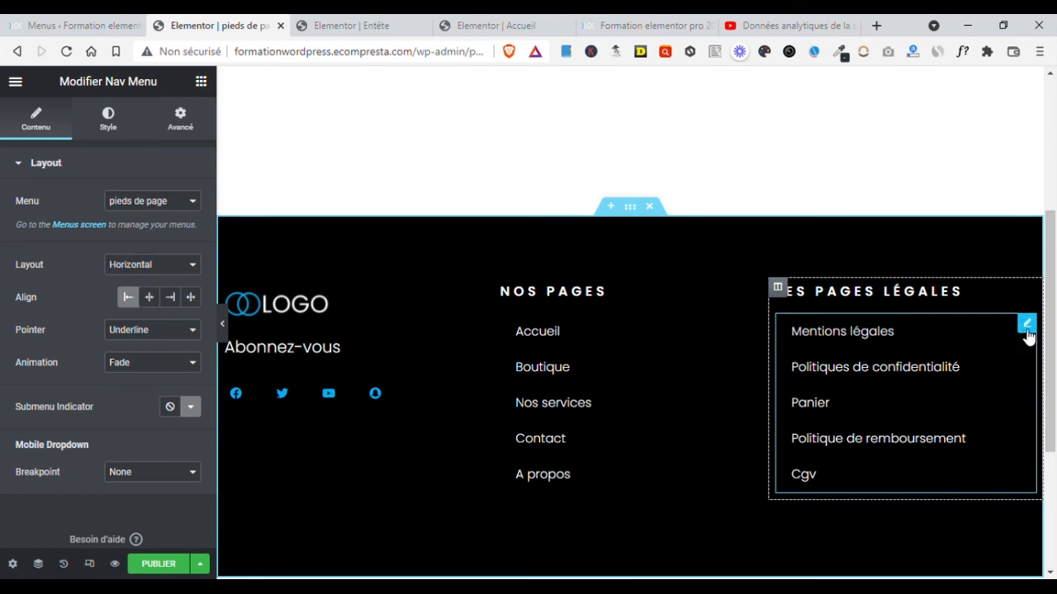
click(140, 271)
click(137, 298)
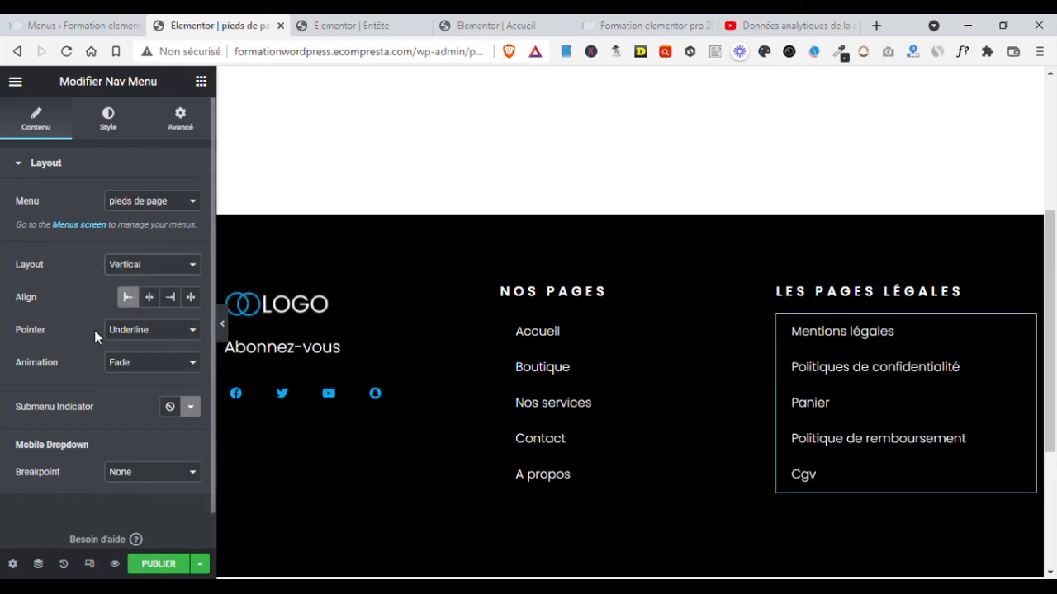
click(135, 351)
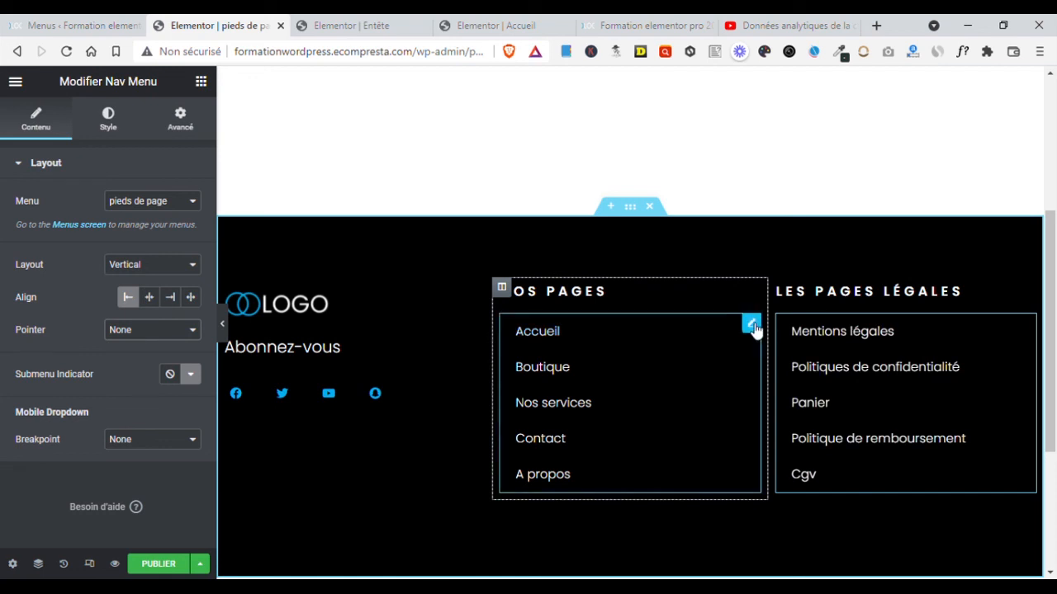
Step: Set the "Nos Pages" Nav Menu's pointer to None and align it left
click(753, 326)
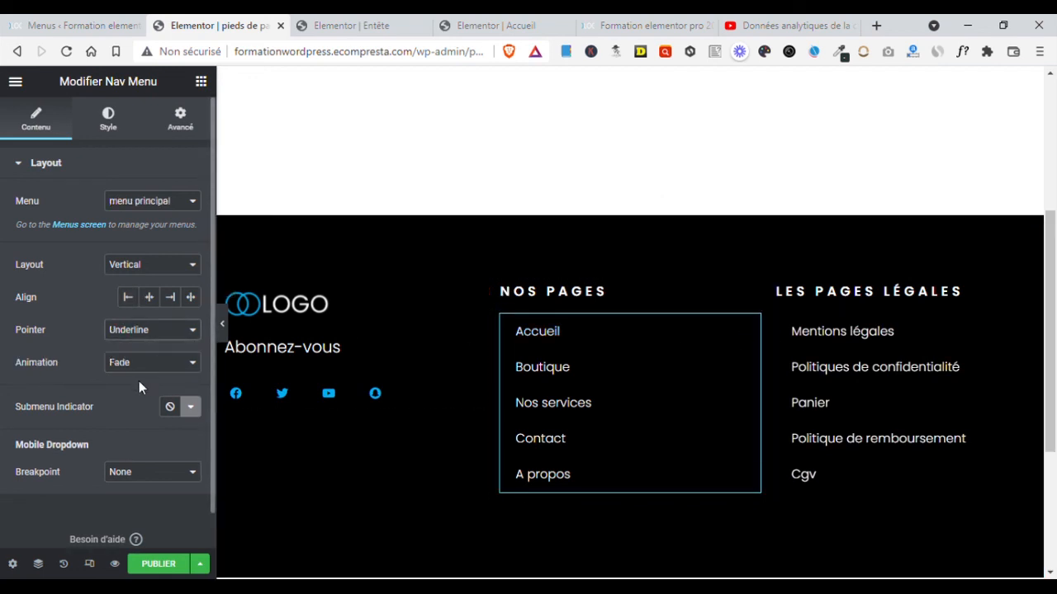
click(138, 345)
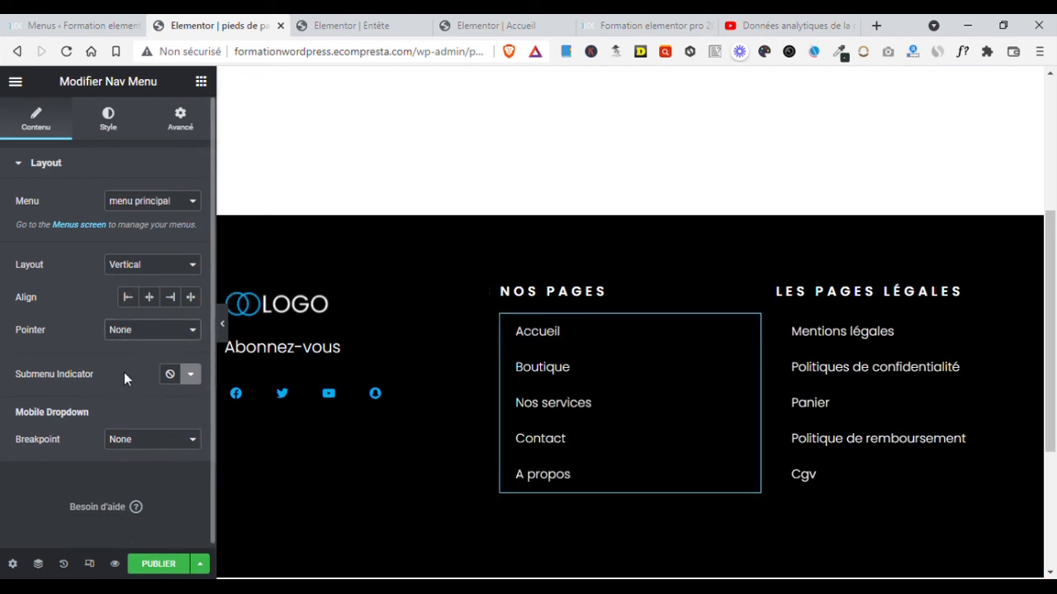
click(128, 297)
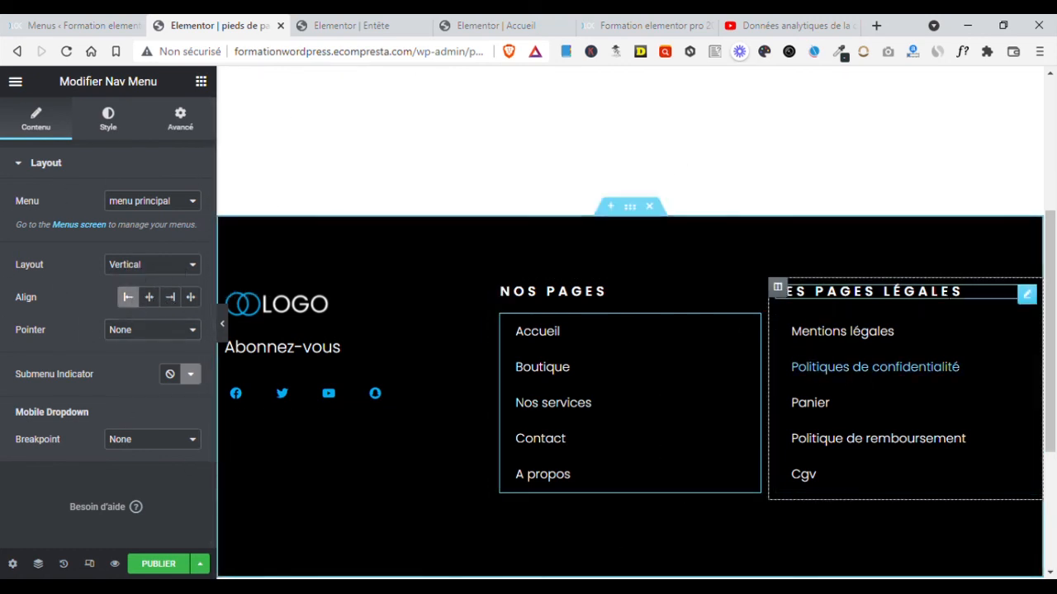
Step: Publish the footer template with a display condition that includes the Entire Site
drag(1053, 355, 1054, 379)
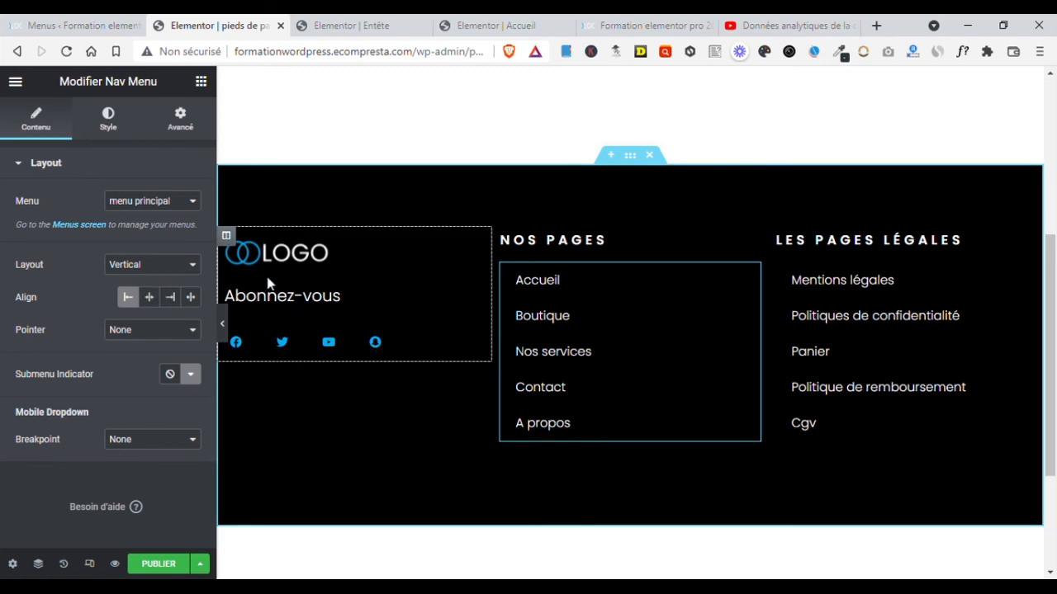
drag(1054, 361, 1046, 274)
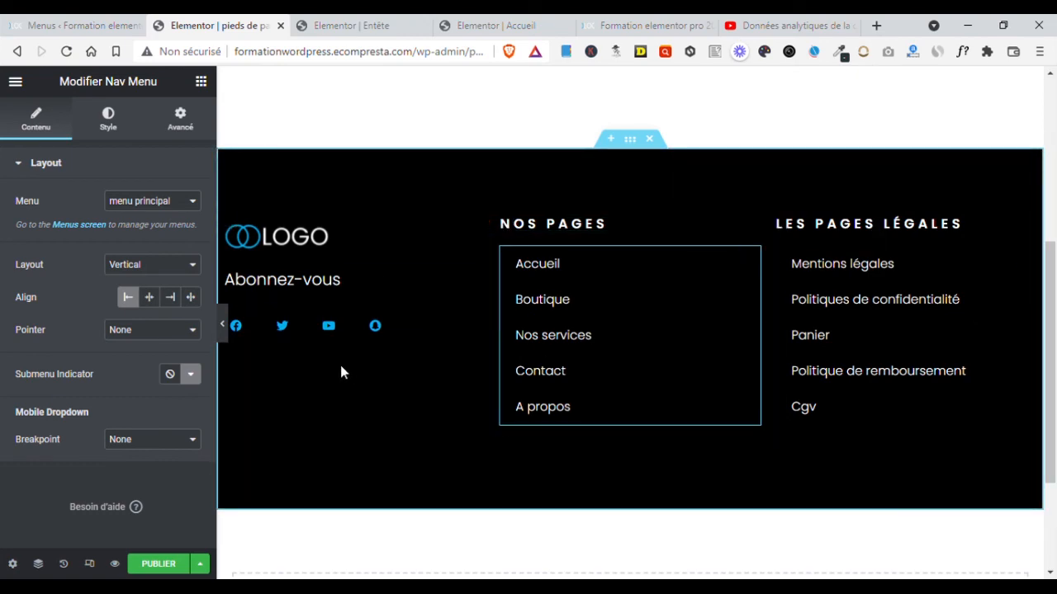
click(183, 565)
click(531, 436)
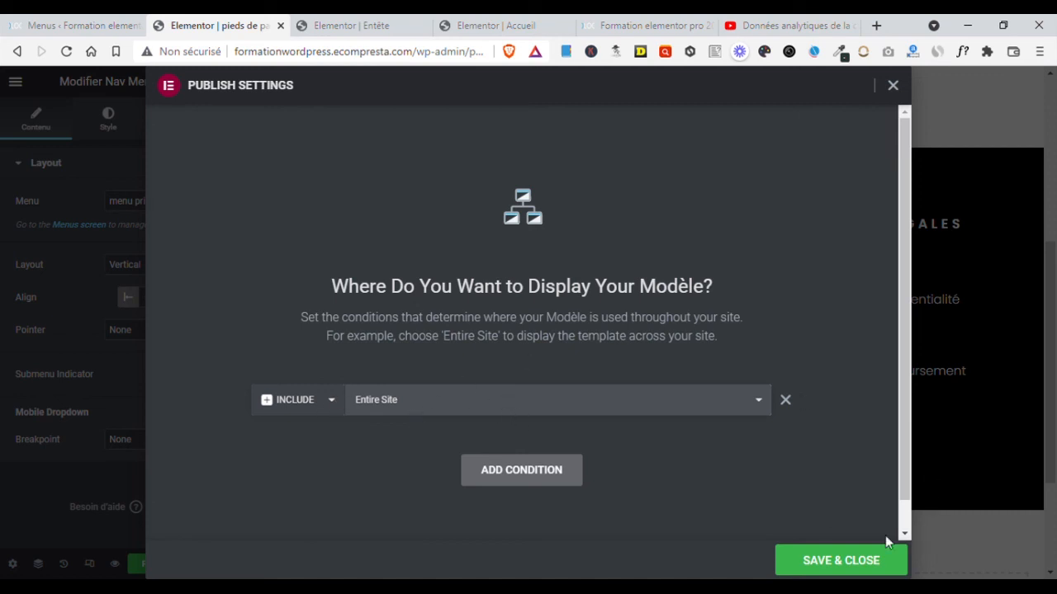
click(844, 561)
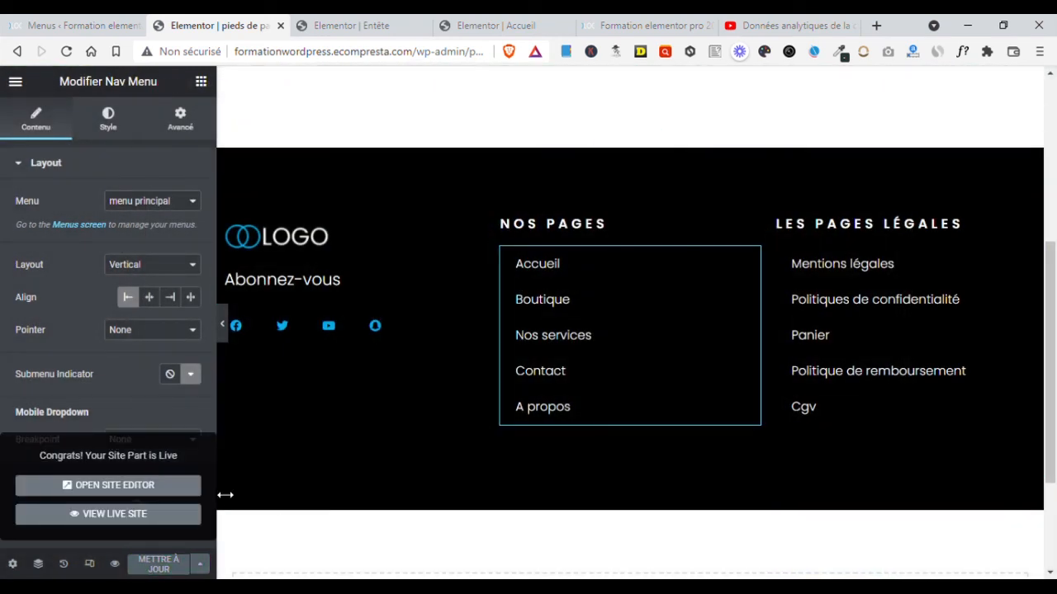
Step: Close the Accueil and Entête editor tabs, and examine the homepage's header and footer in the live site tab
click(314, 23)
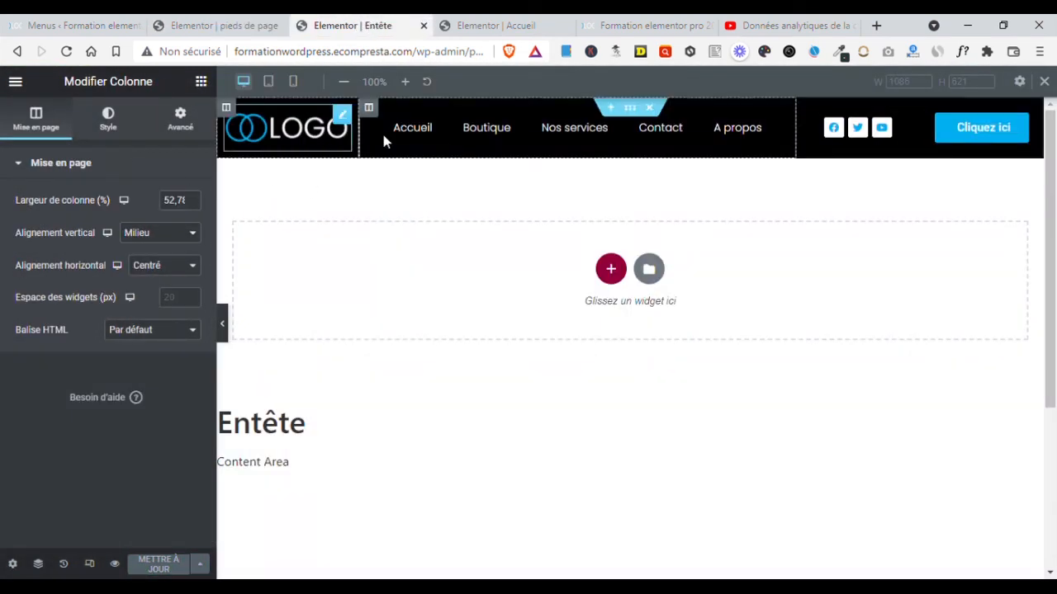
click(475, 23)
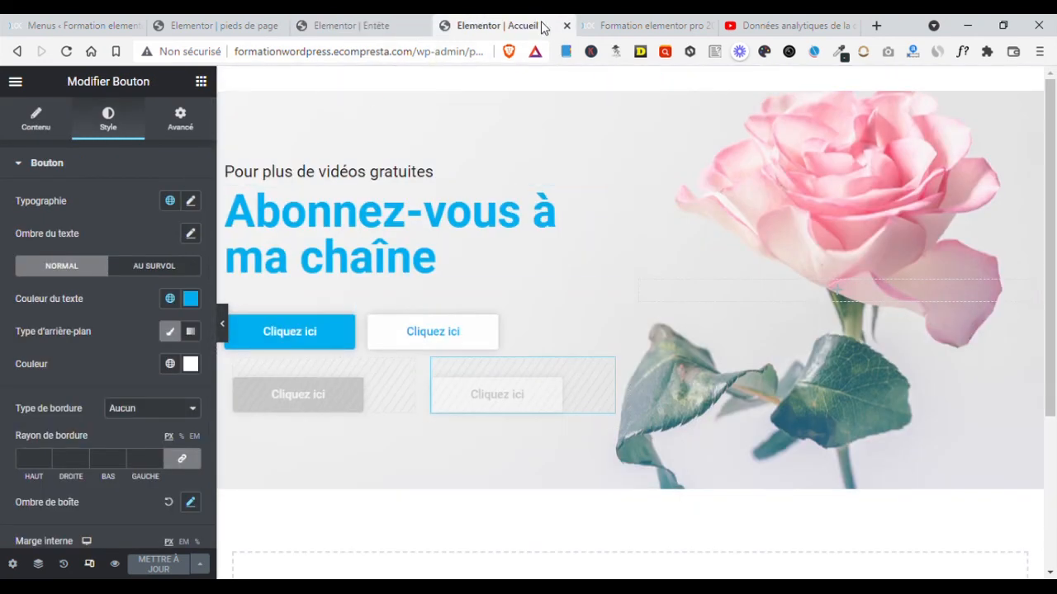
click(566, 26)
click(350, 28)
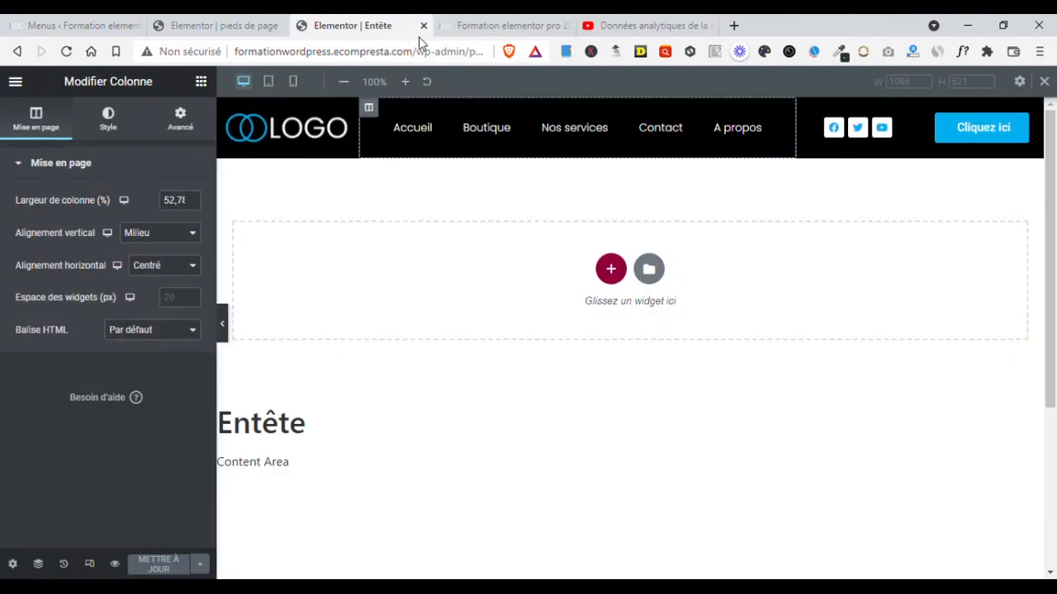
click(509, 26)
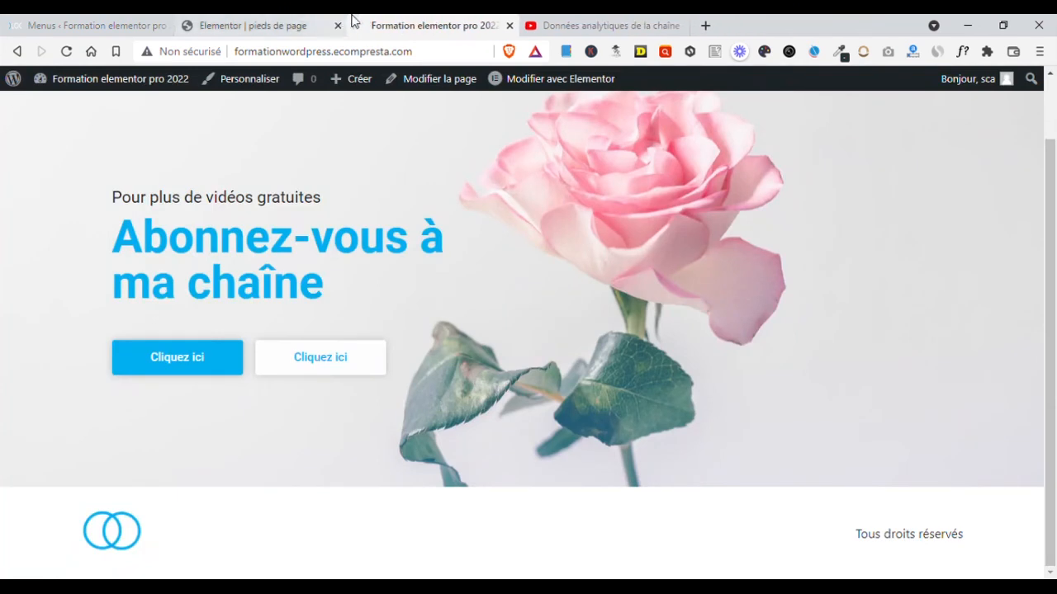
scroll(829, 208, up, 2)
scroll(1047, 247, down, 2)
scroll(826, 330, up, 2)
scroll(578, 397, down, 2)
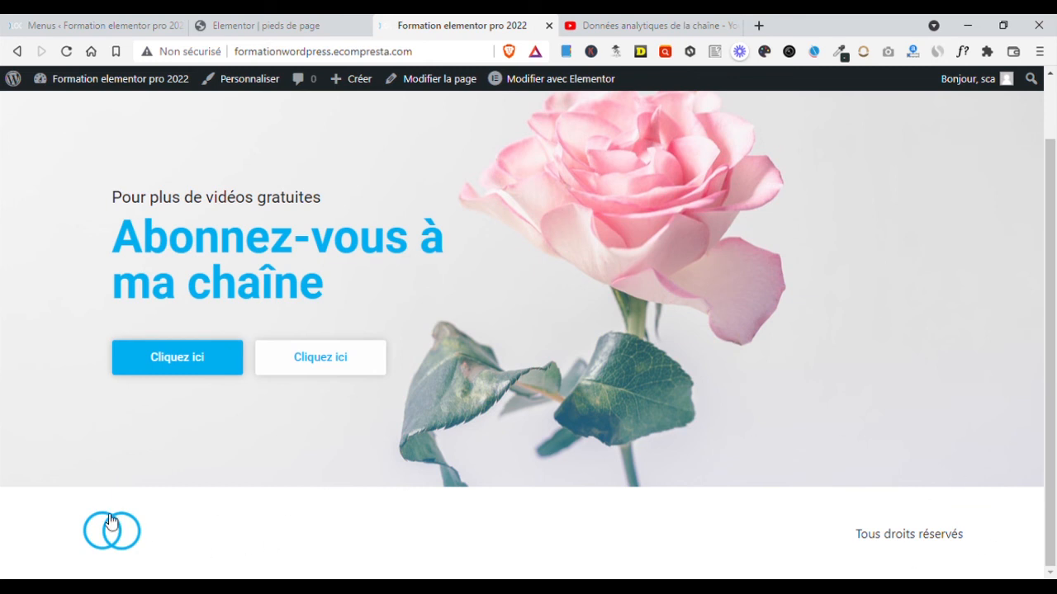
Step: Reload the live homepage and examine the published header and footer above and below the hero section
scroll(1055, 257, up, 2)
scroll(1055, 258, down, 2)
click(66, 51)
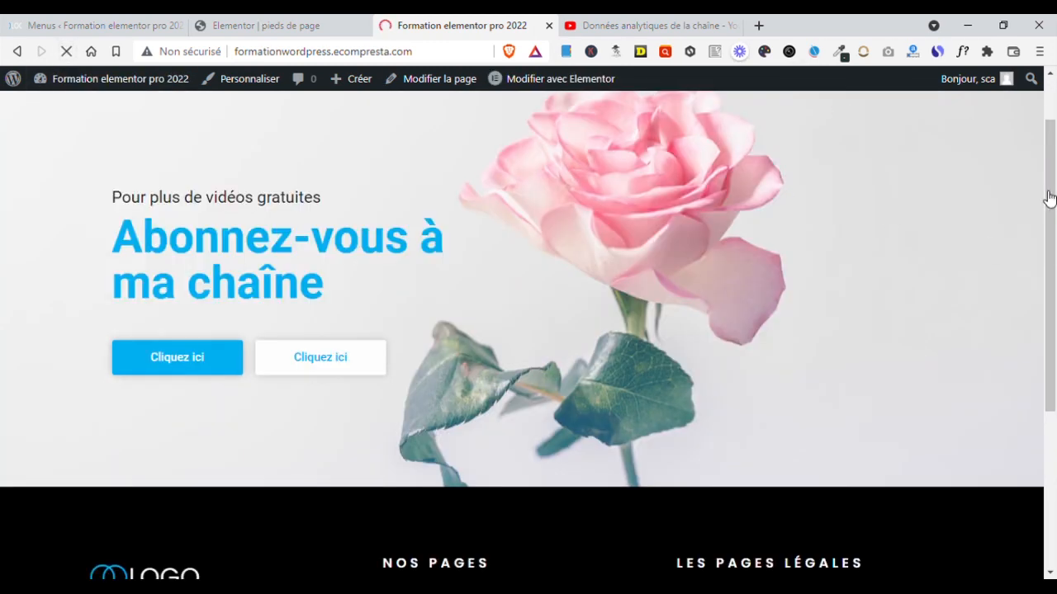
drag(1049, 201, 1047, 169)
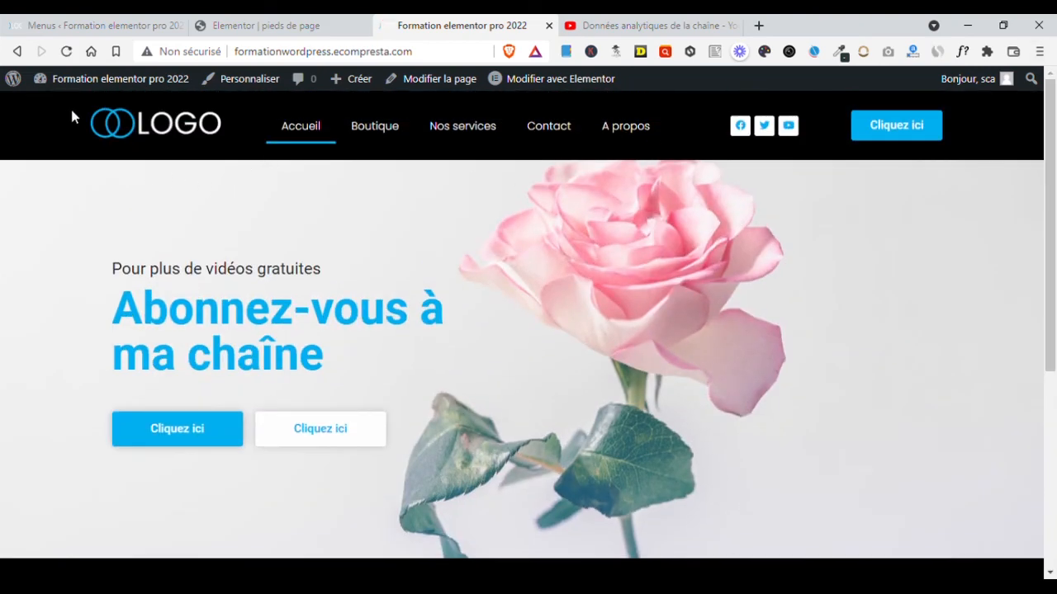
drag(1050, 215, 820, 115)
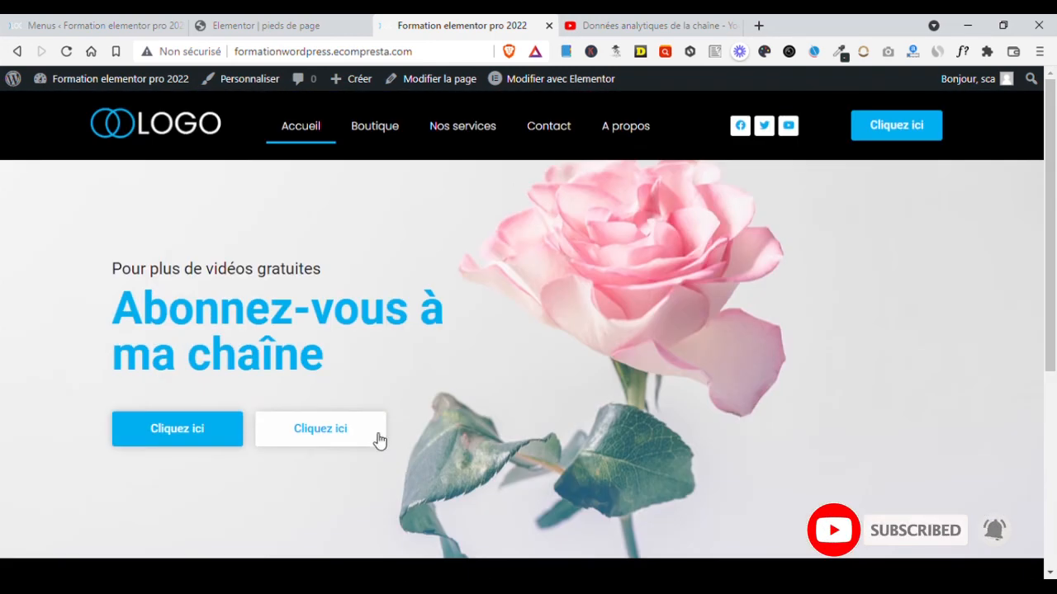
Step: Open the homepage for editing with Elementor in a new tab, and review the live homepage's content below the hero section
mouse_move(520, 89)
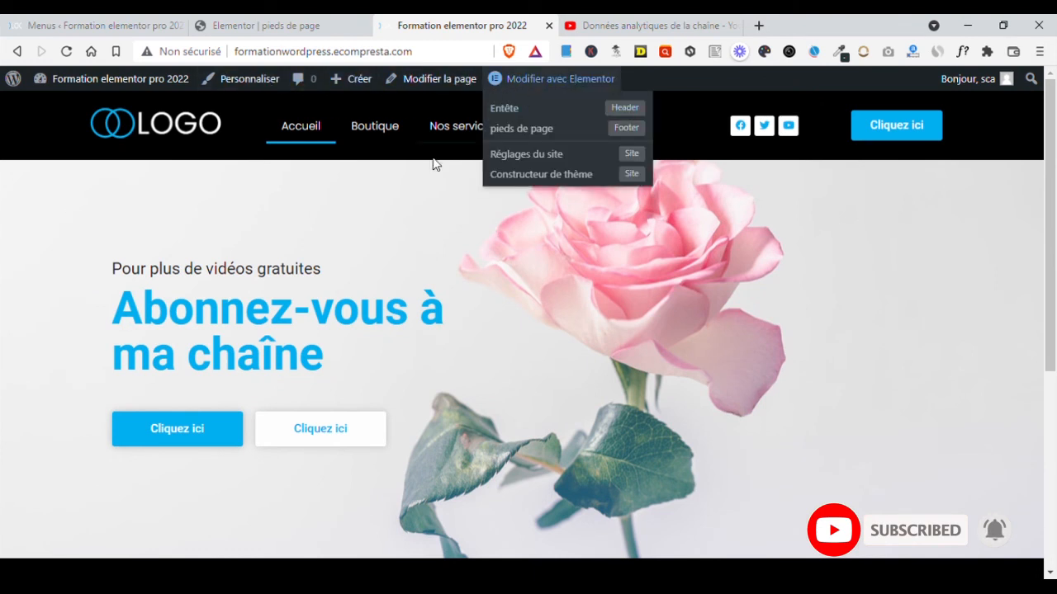
middle_click(514, 82)
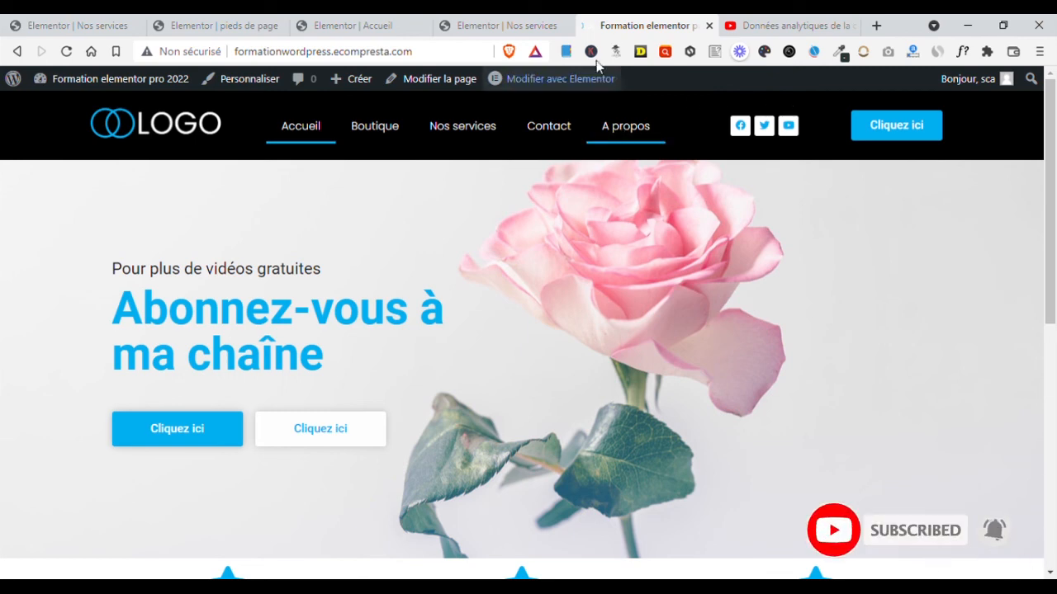
drag(1045, 156, 1044, 227)
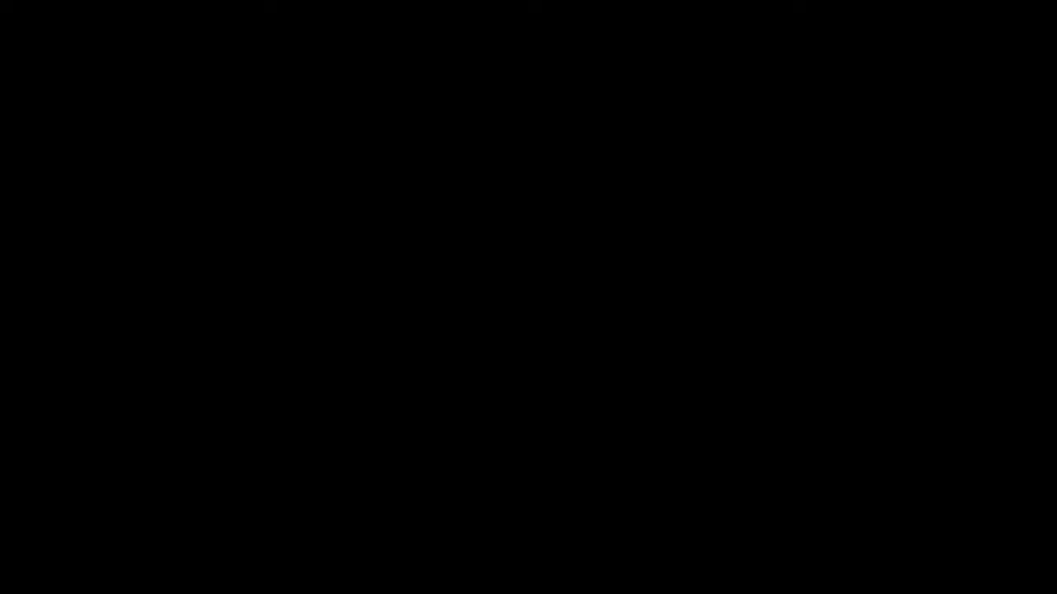